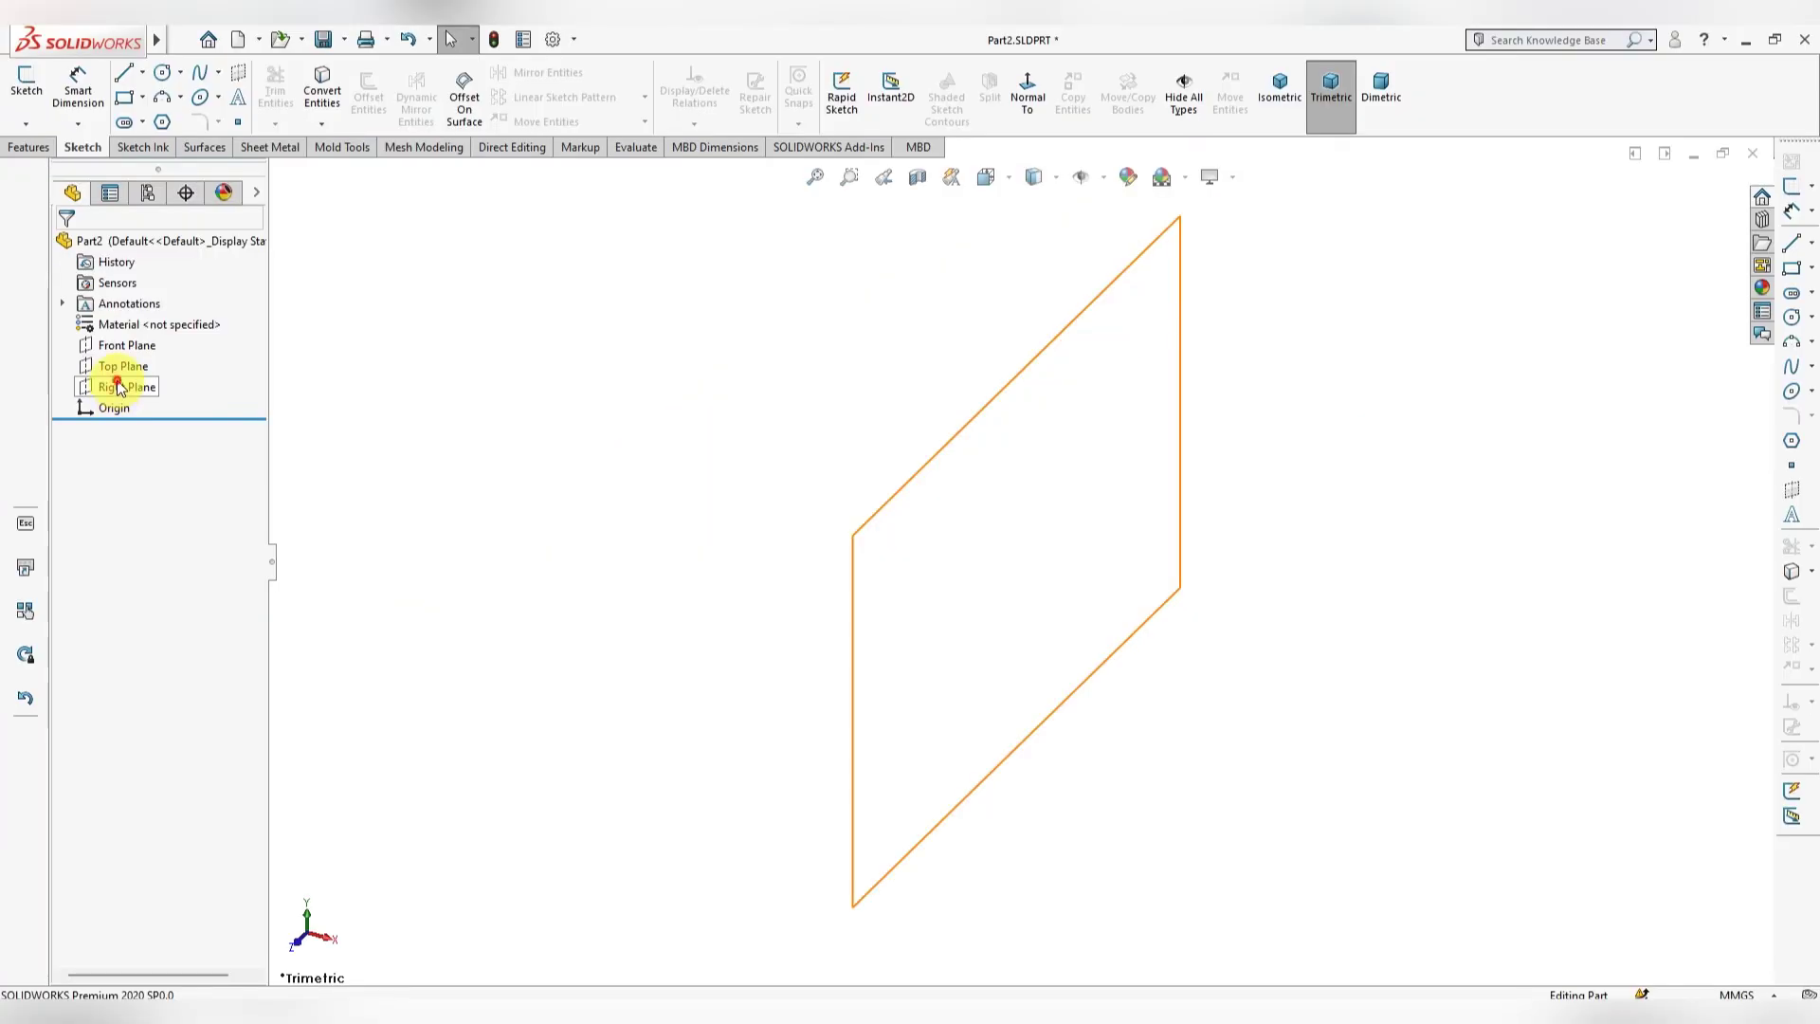
Step: Create Sketch1 on the Right Plane of the new part
{"action": "right_click", "coordinate": [119, 387]}
{"action": "left_click", "coordinate": [143, 352]}
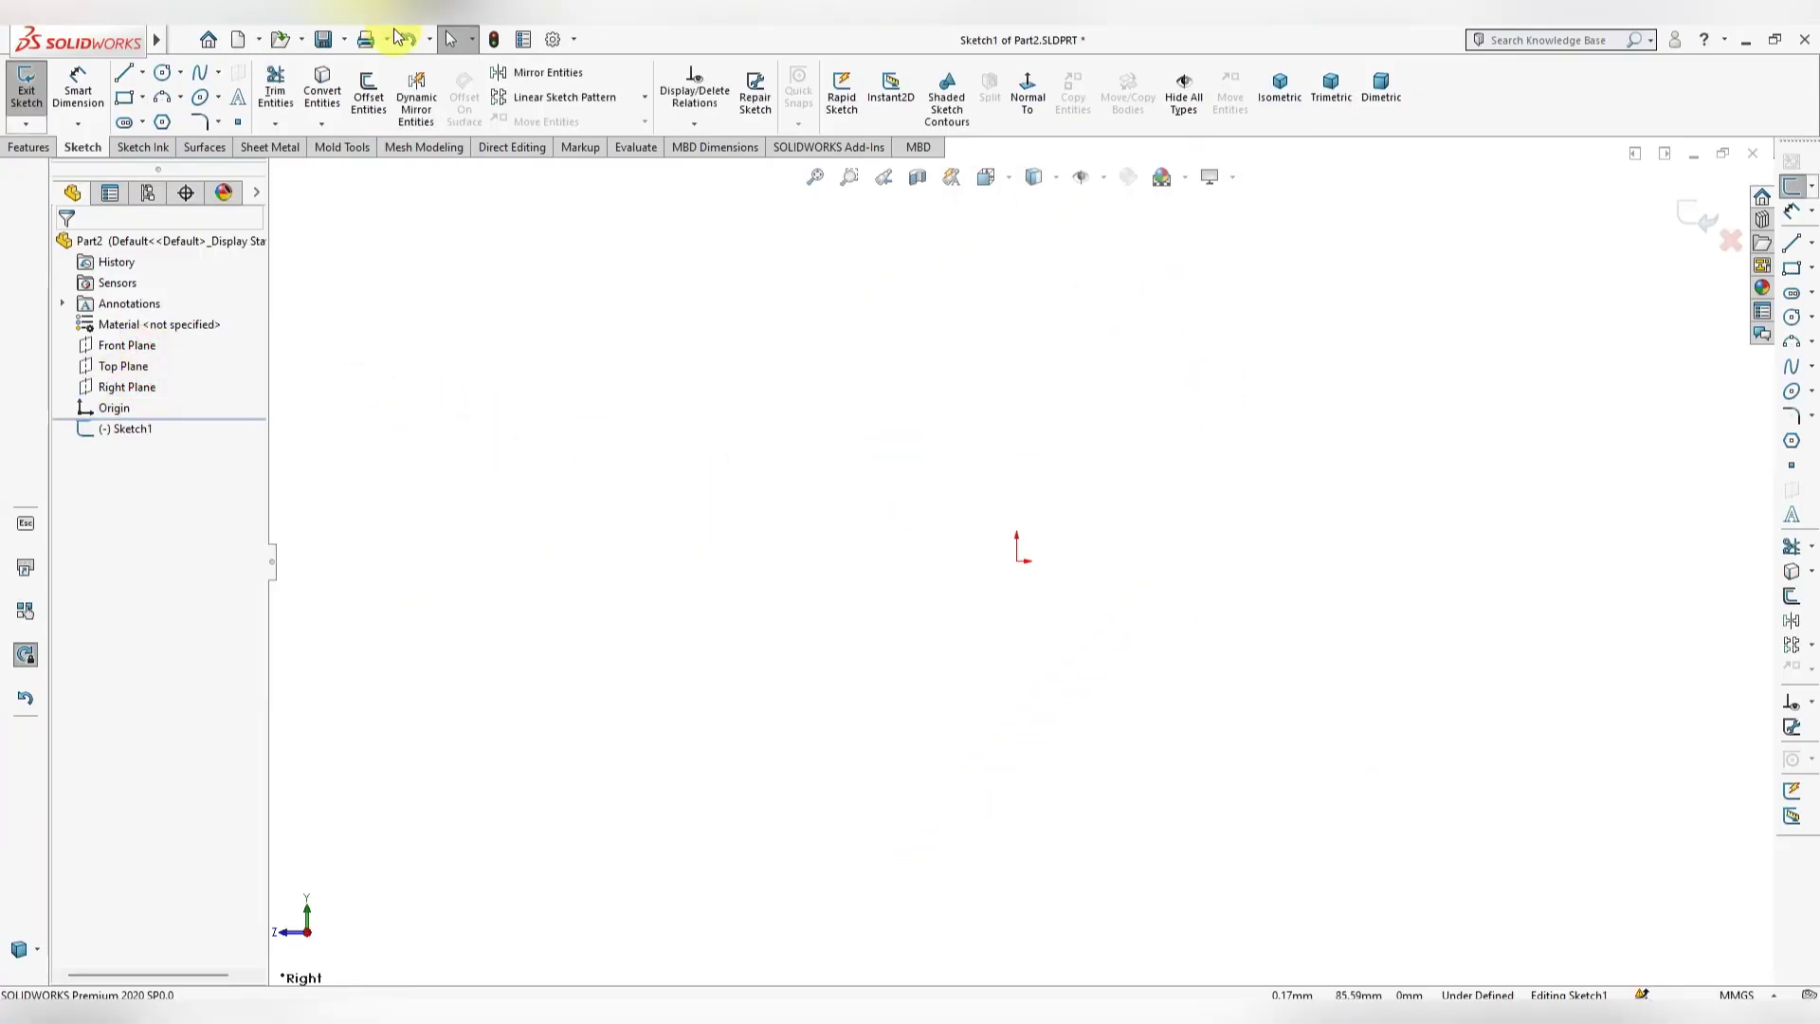
Step: Draw a horizontal midpoint line through the origin and dimension it to 30 mm
{"action": "left_click", "coordinate": [142, 74]}
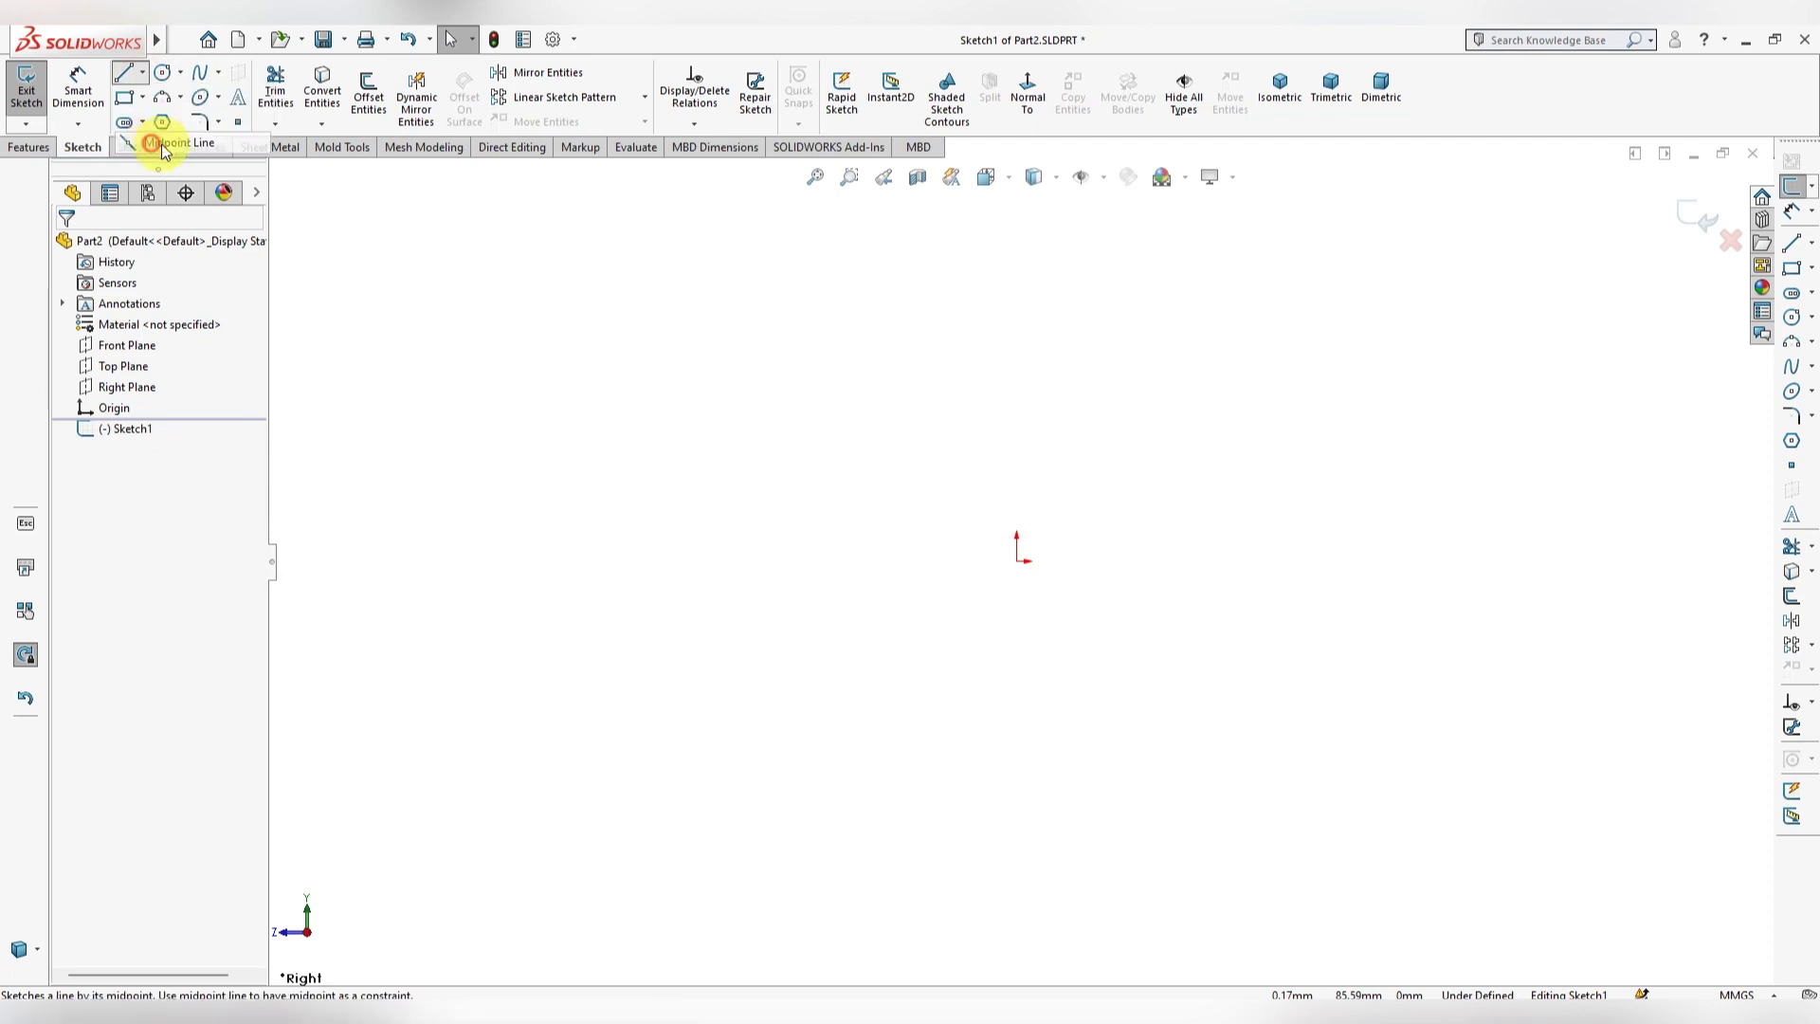
{"action": "left_click", "coordinate": [161, 144]}
{"action": "left_click", "coordinate": [1018, 561]}
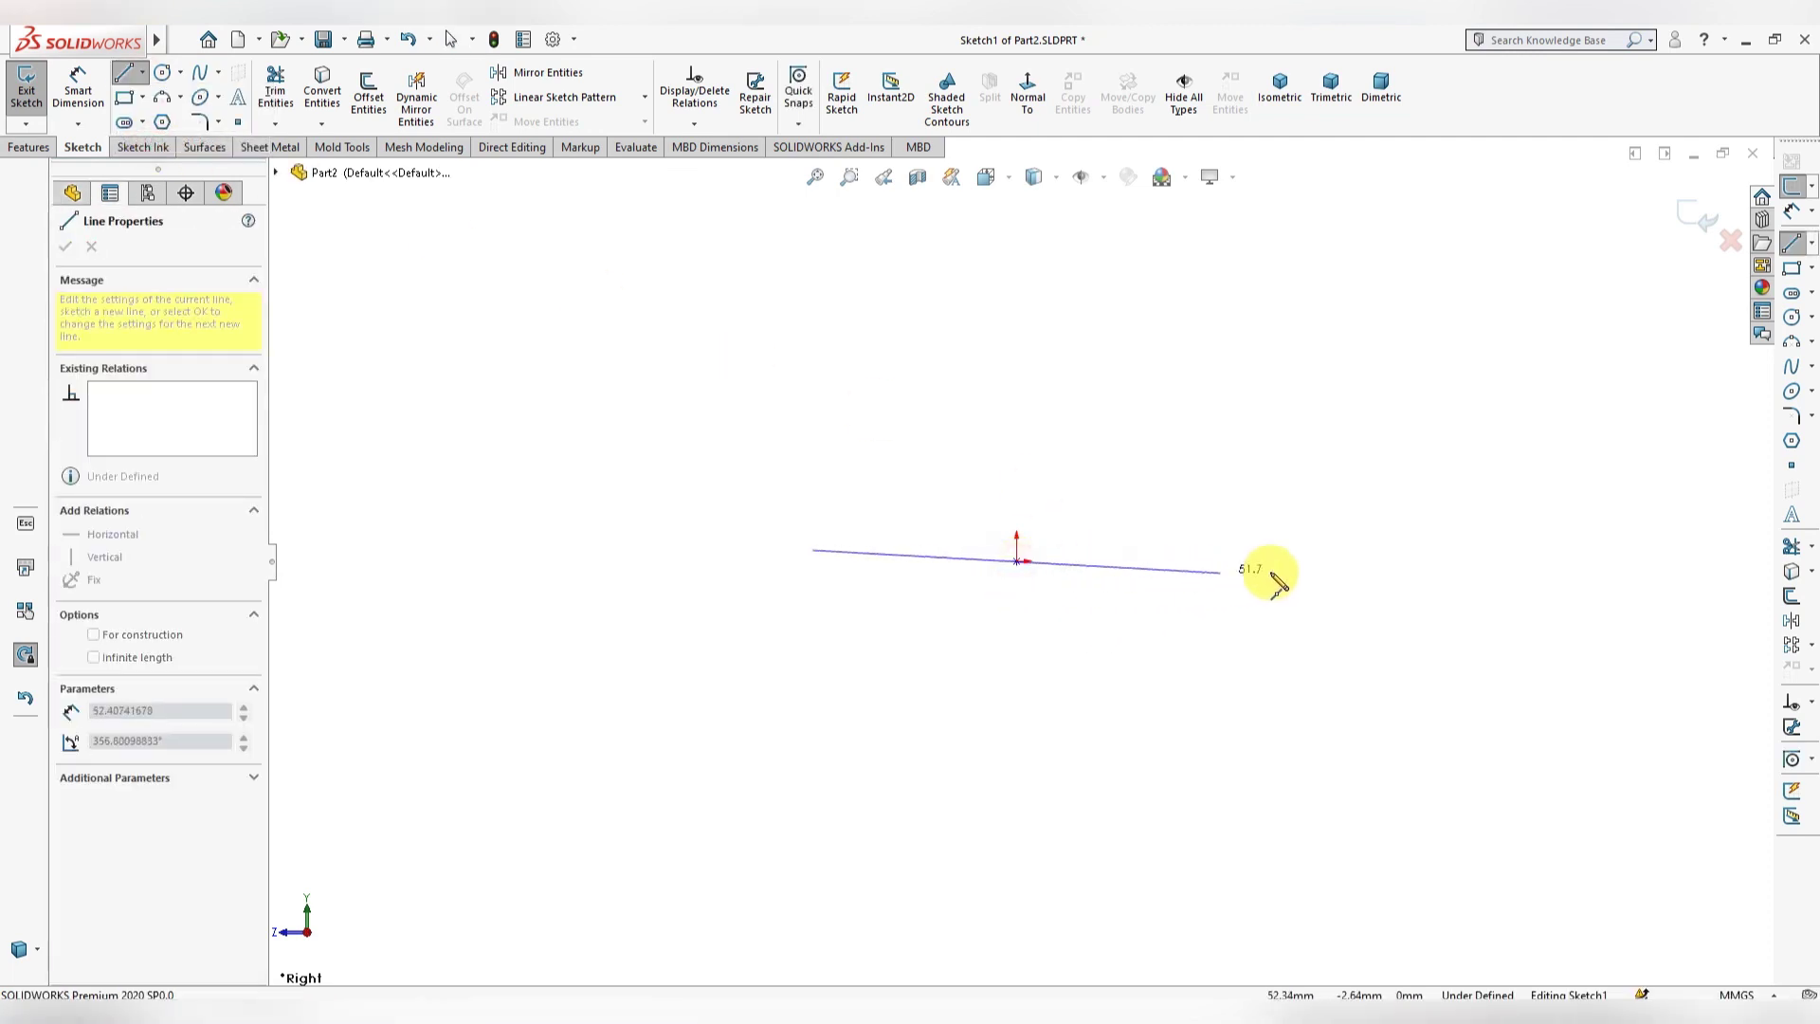
{"action": "left_click", "coordinate": [1375, 562]}
{"action": "key", "text": "Escape"}
{"action": "key", "text": "f"}
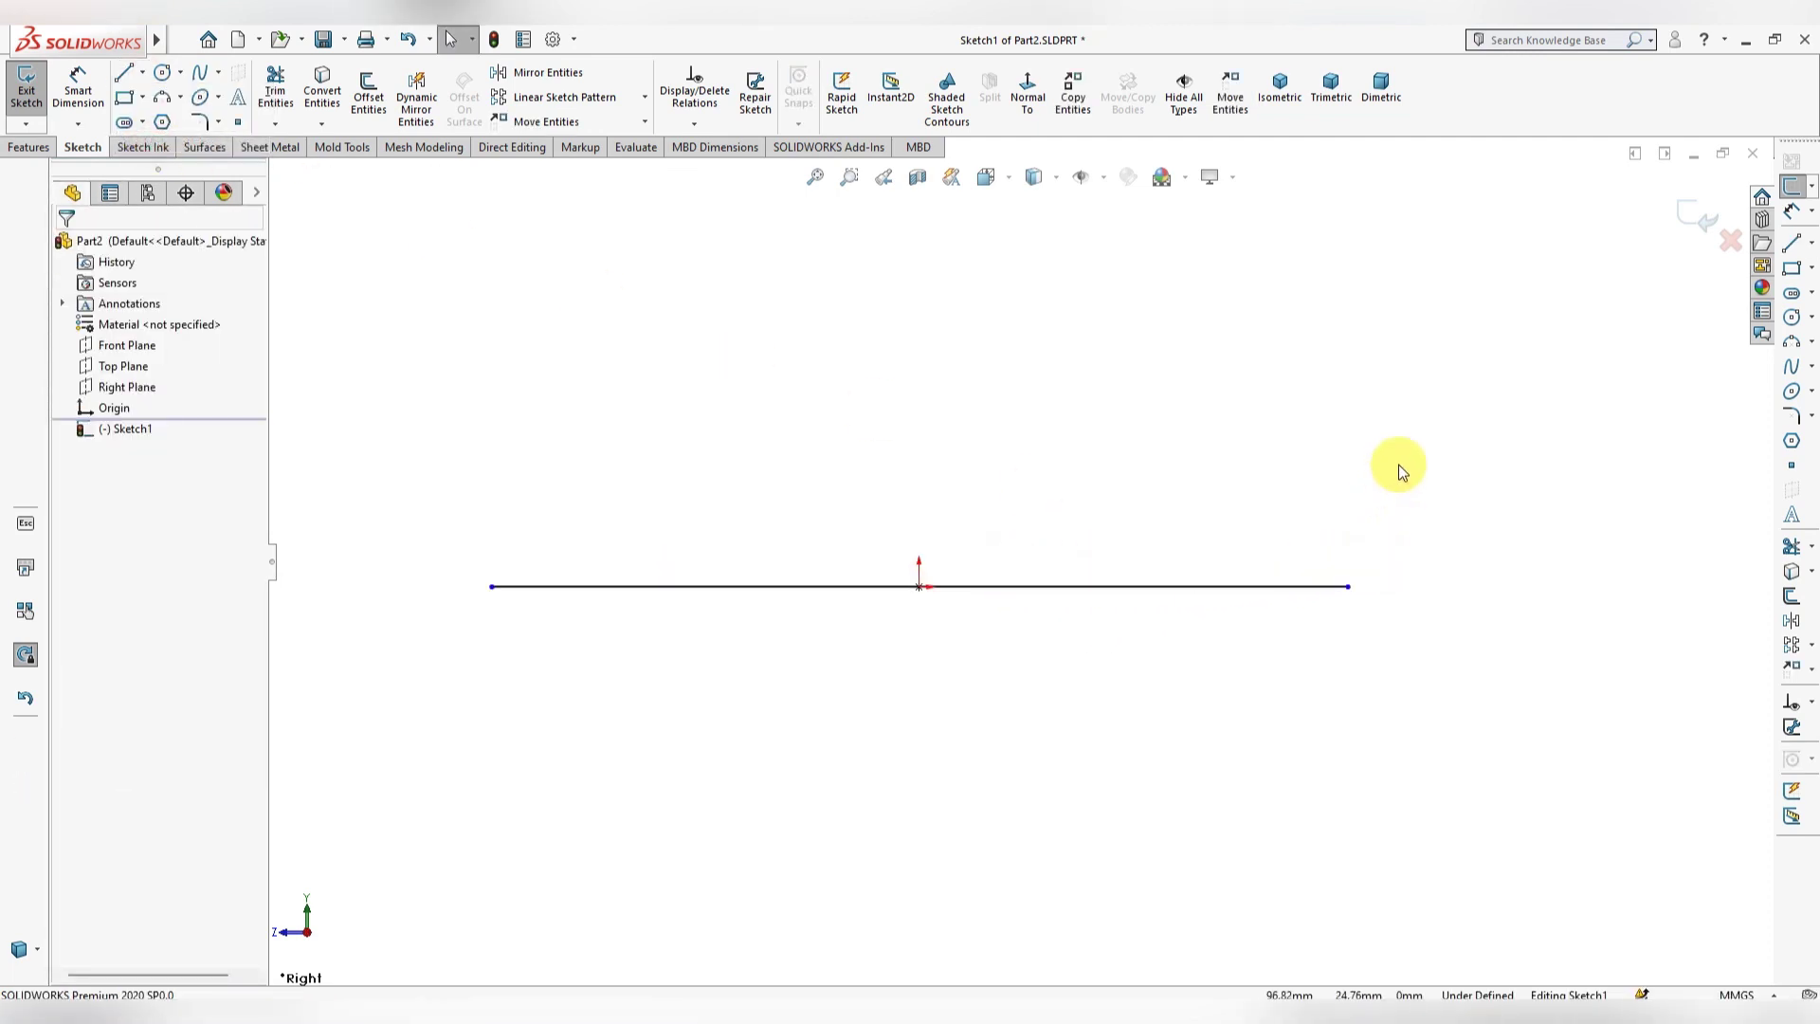
{"action": "left_click", "coordinate": [76, 95]}
{"action": "left_click", "coordinate": [987, 587]}
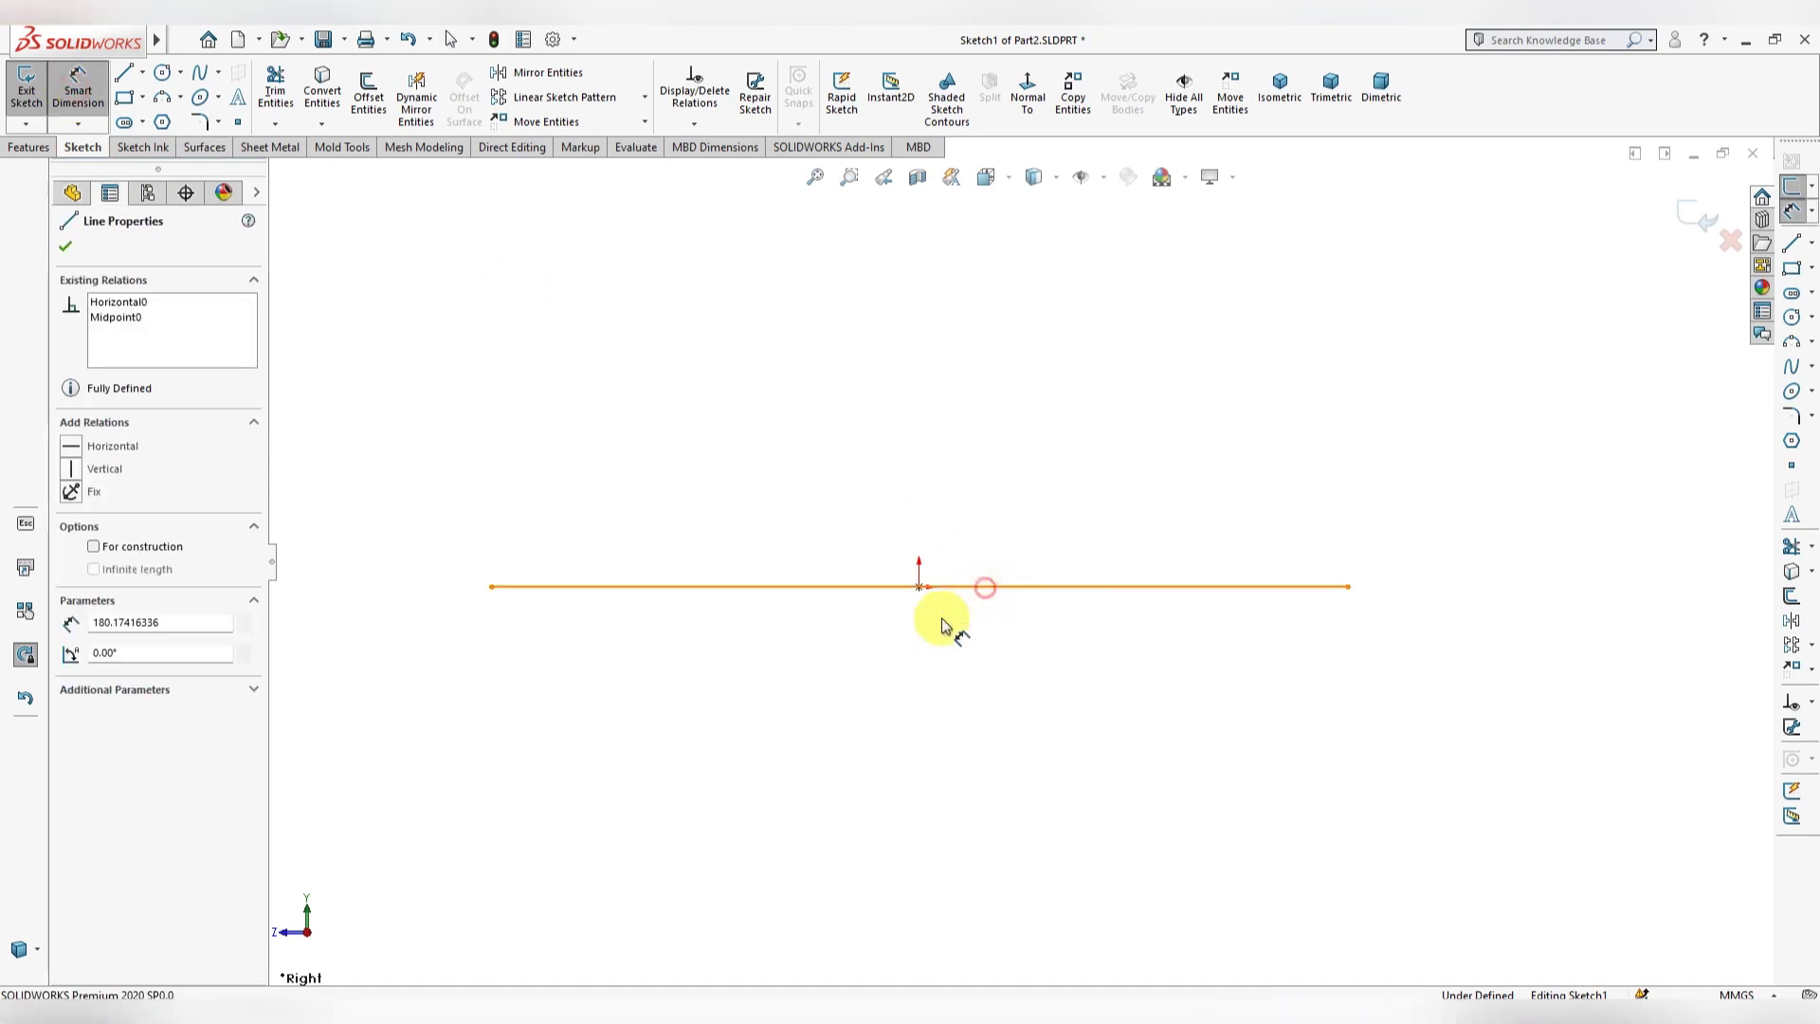
{"action": "left_click", "coordinate": [924, 769]}
{"action": "type", "text": "30"}
{"action": "key", "text": "Return"}
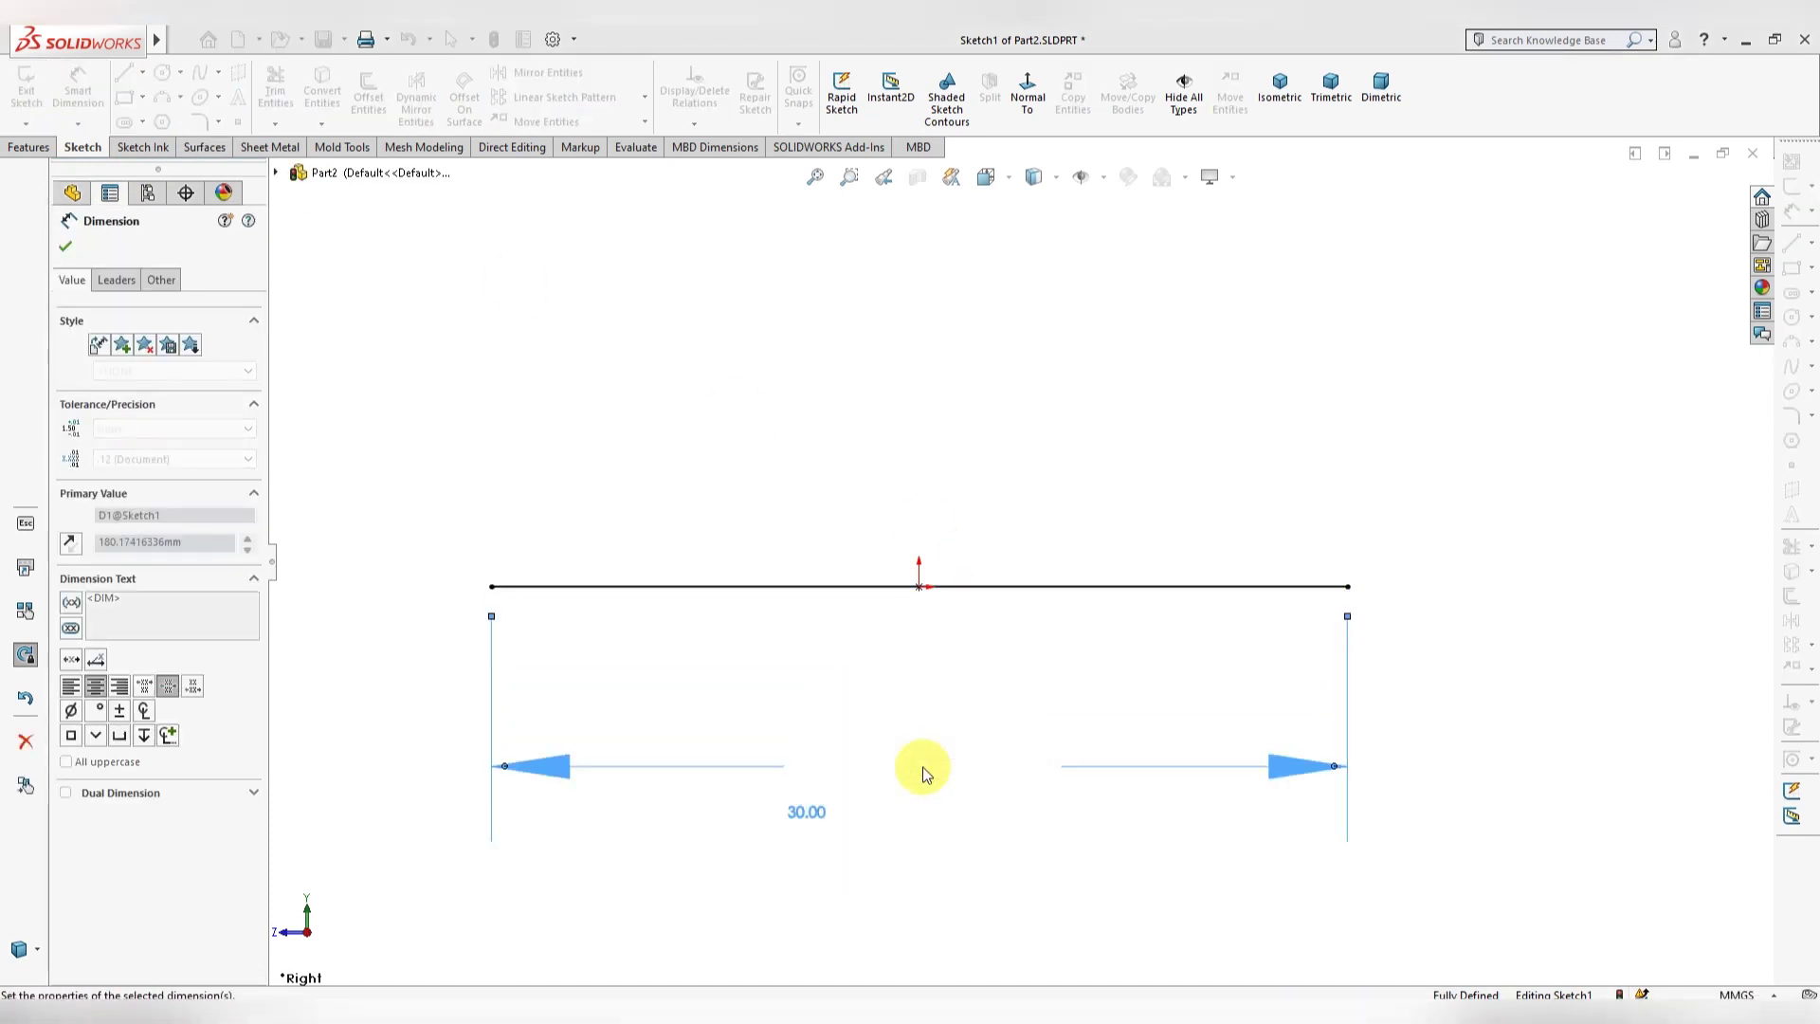
Step: Draw a vertical centerline up from the line's midpoint and dimension it to 6 mm
{"action": "left_click", "coordinate": [143, 73]}
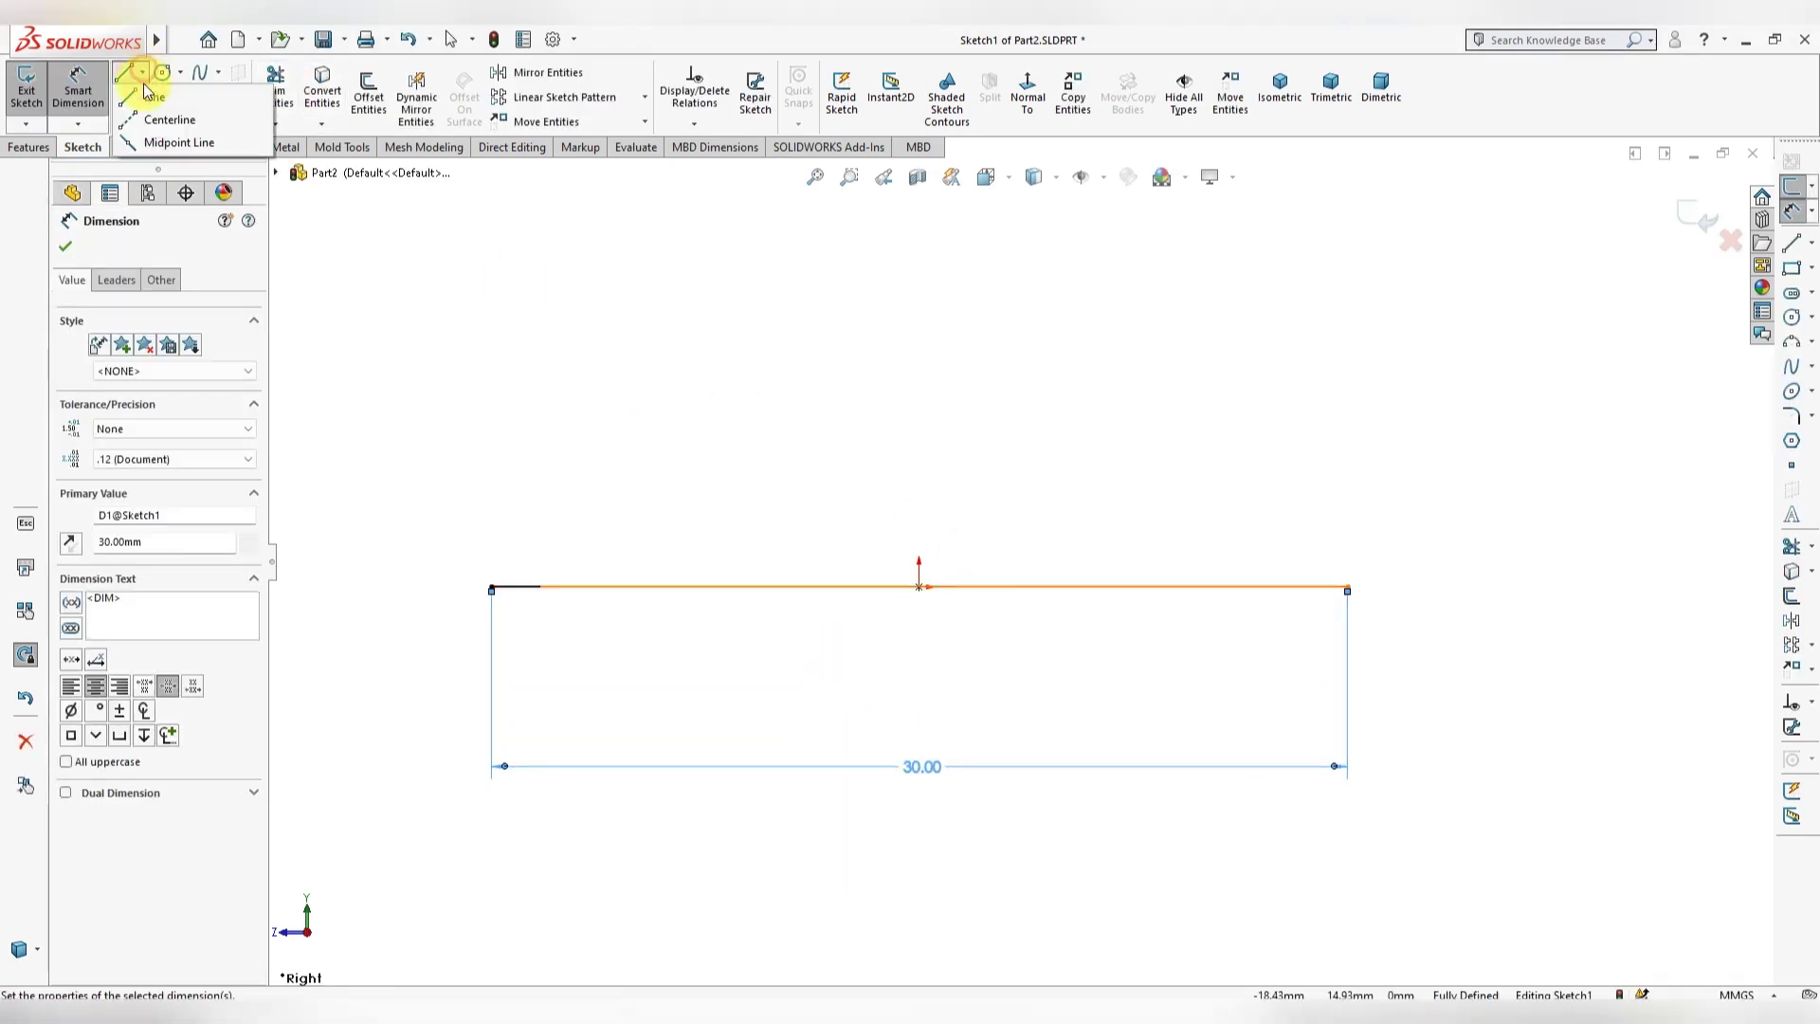
{"action": "left_click", "coordinate": [166, 118]}
{"action": "left_click", "coordinate": [920, 587]}
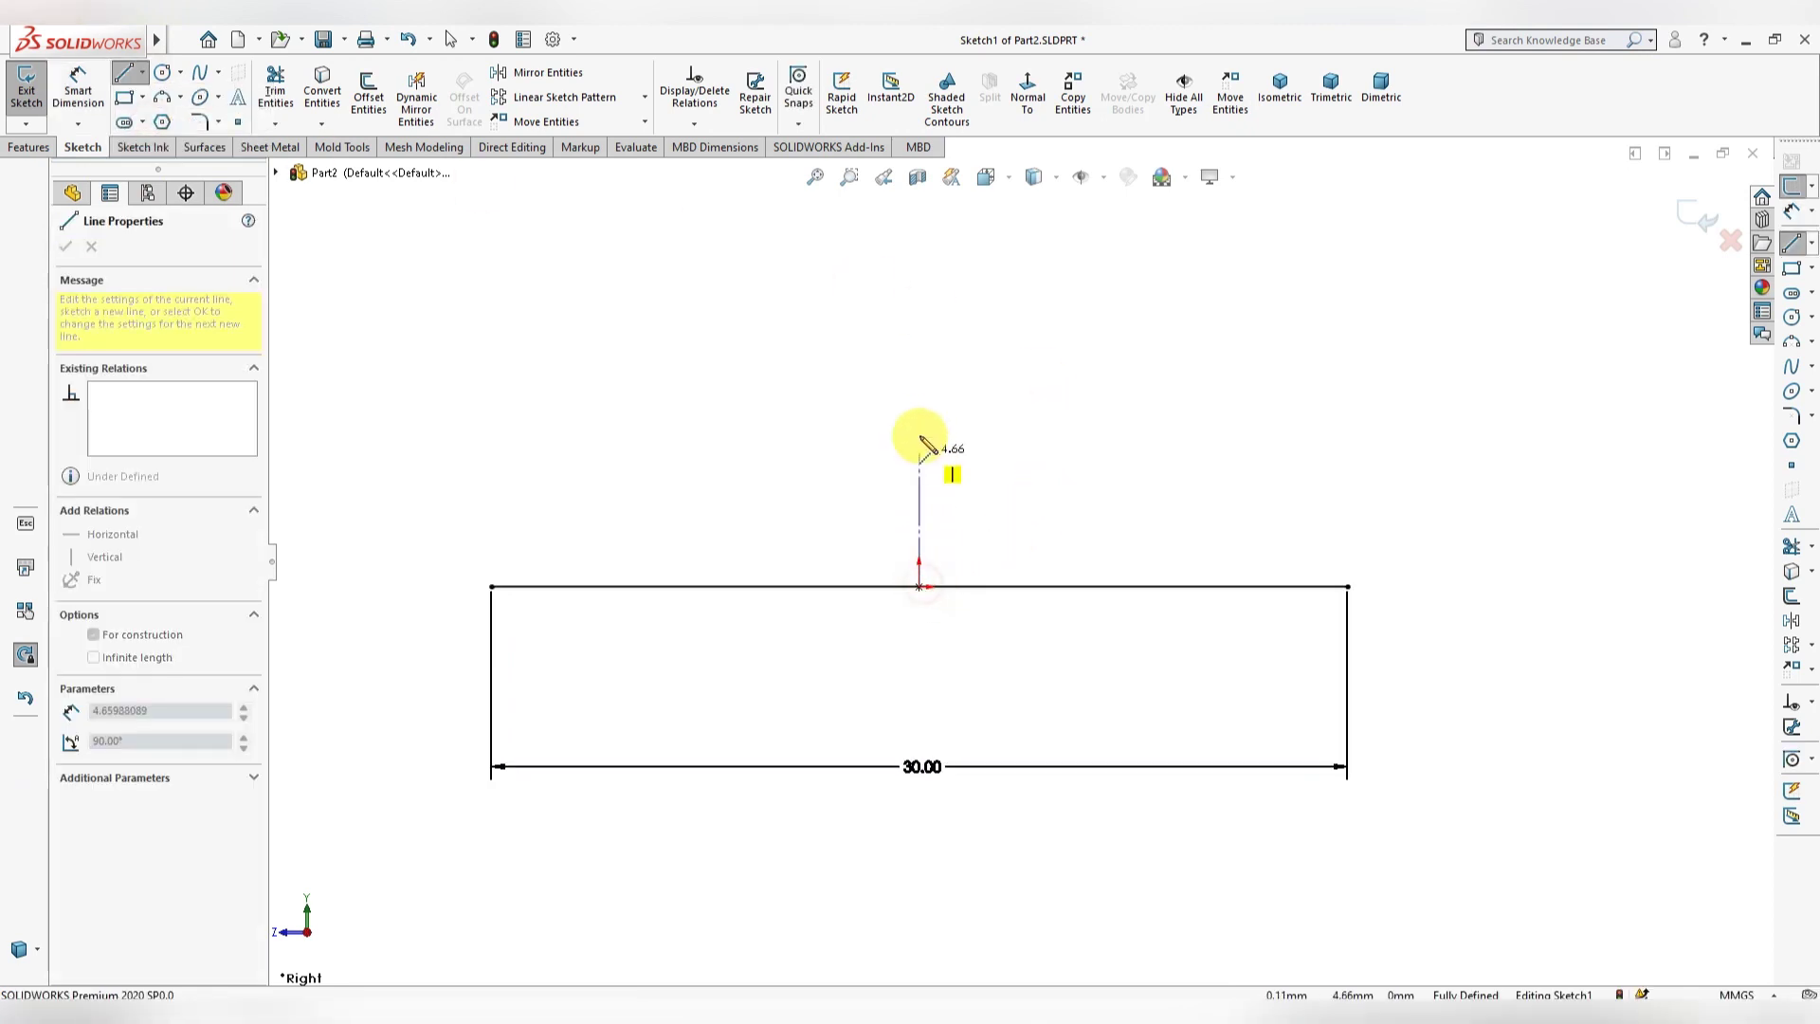
{"action": "left_click", "coordinate": [919, 328]}
{"action": "key", "text": "Escape"}
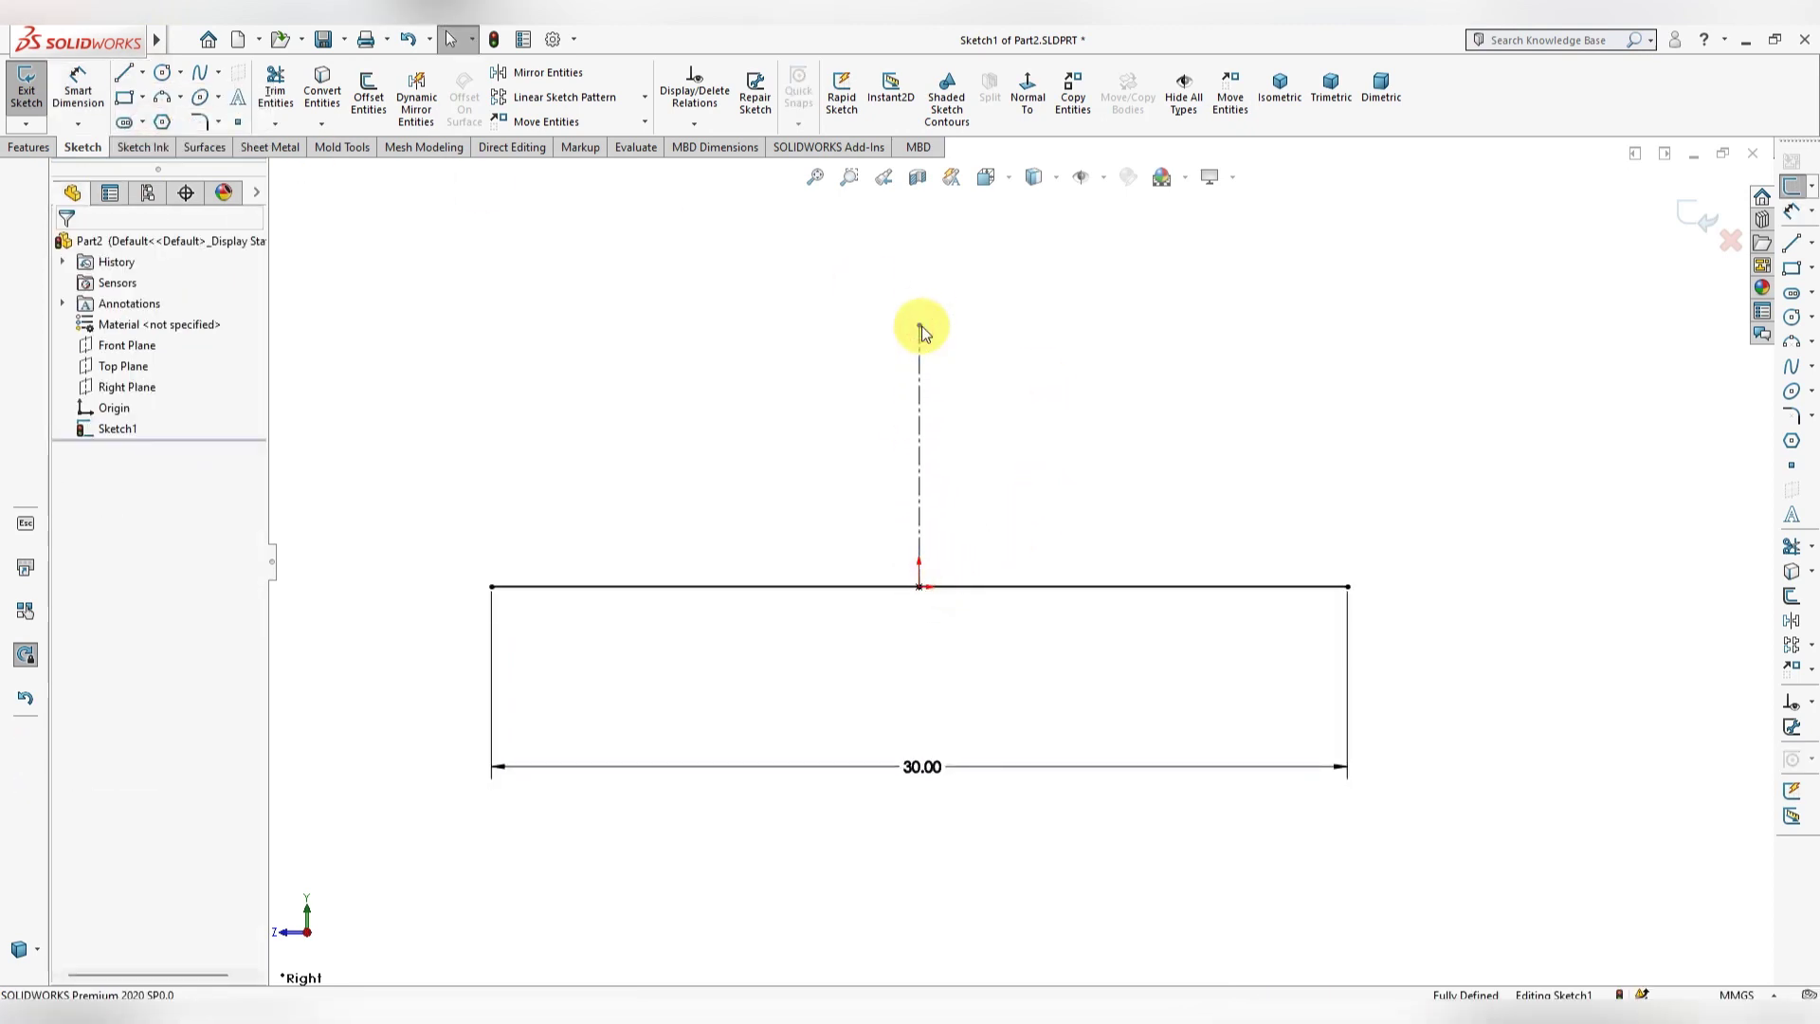
{"action": "left_click", "coordinate": [78, 90]}
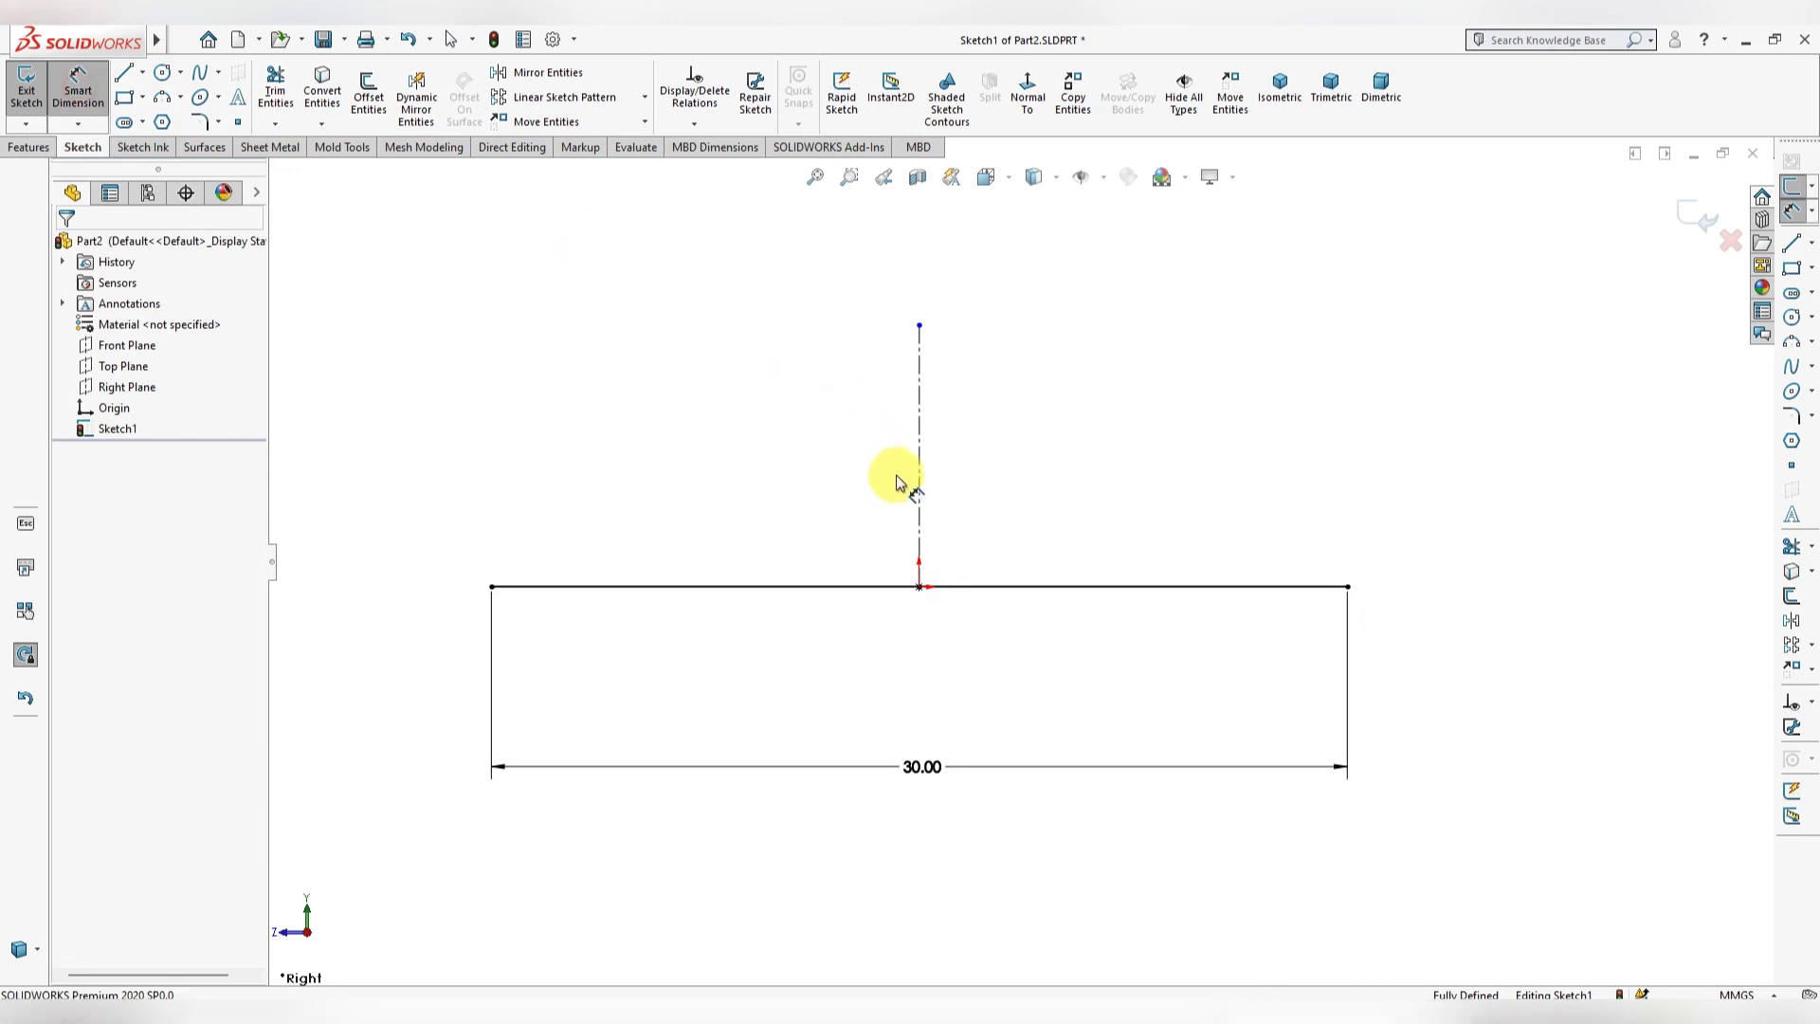
{"action": "left_click", "coordinate": [918, 478]}
{"action": "left_click", "coordinate": [819, 456]}
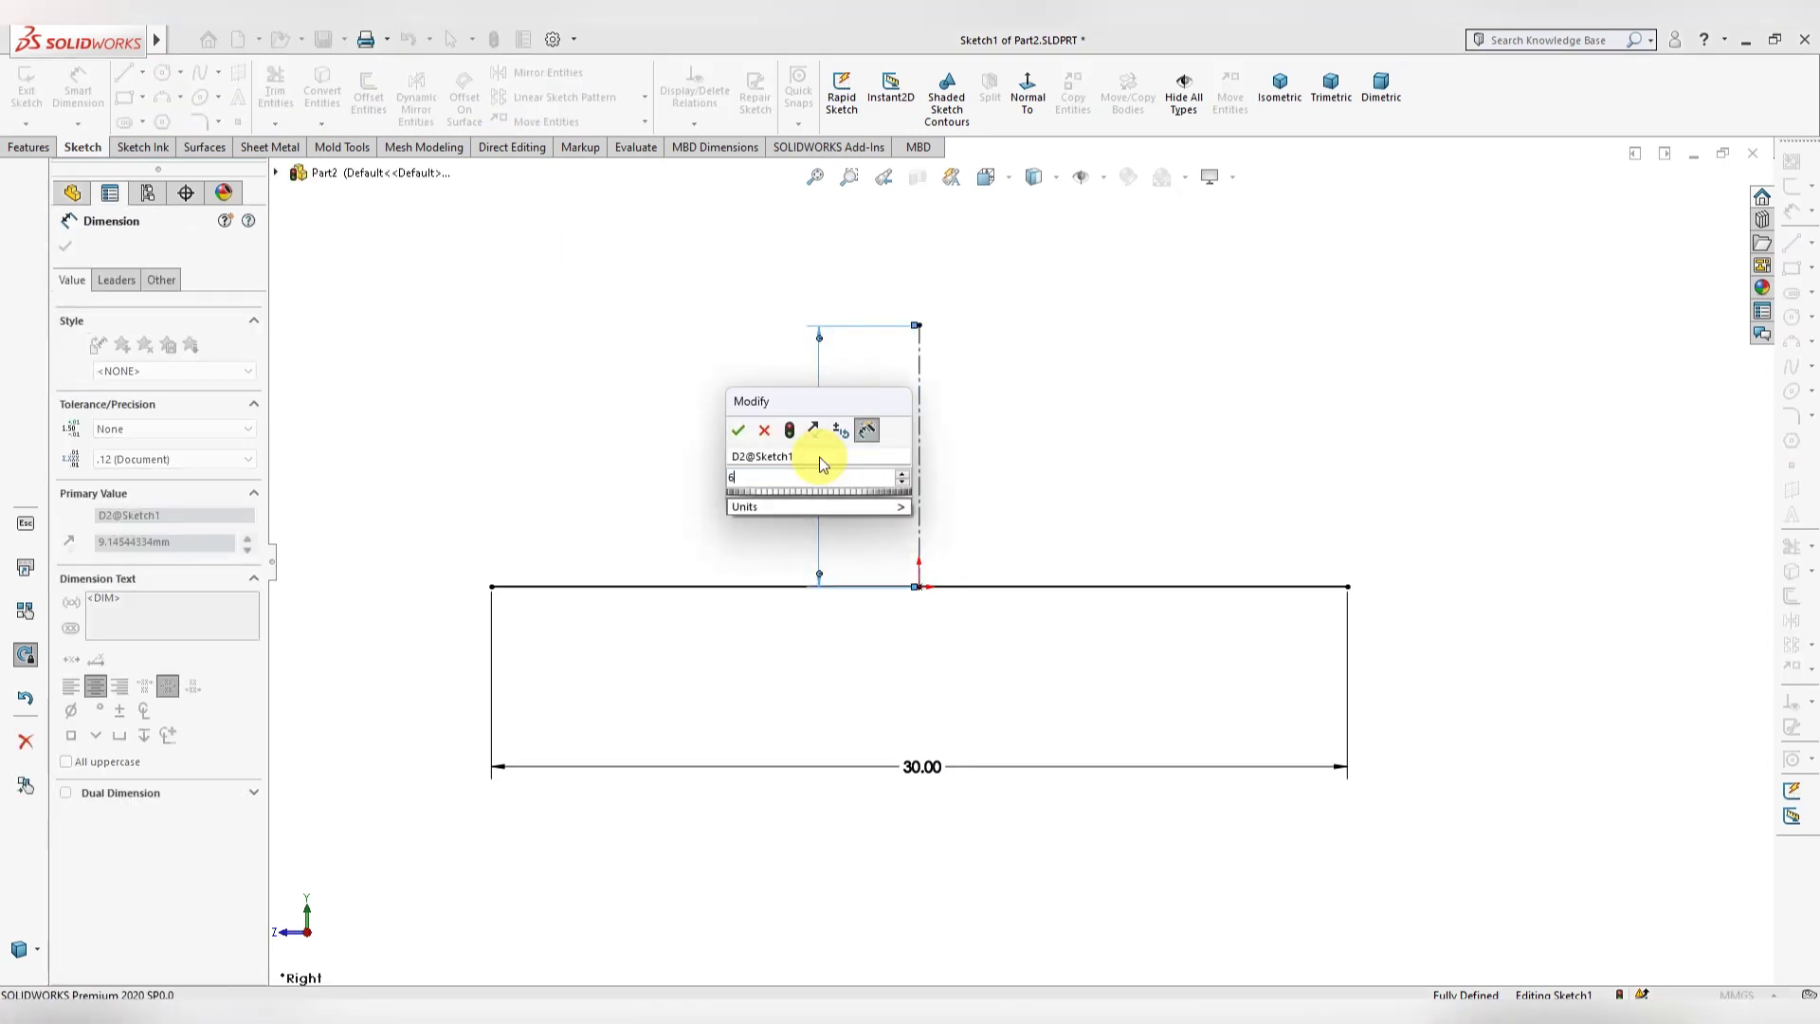
{"action": "type", "text": "6"}
{"action": "key", "text": "Return"}
{"action": "scroll", "coordinate": [1099, 472], "scroll_direction": "down", "scroll_amount": 2}
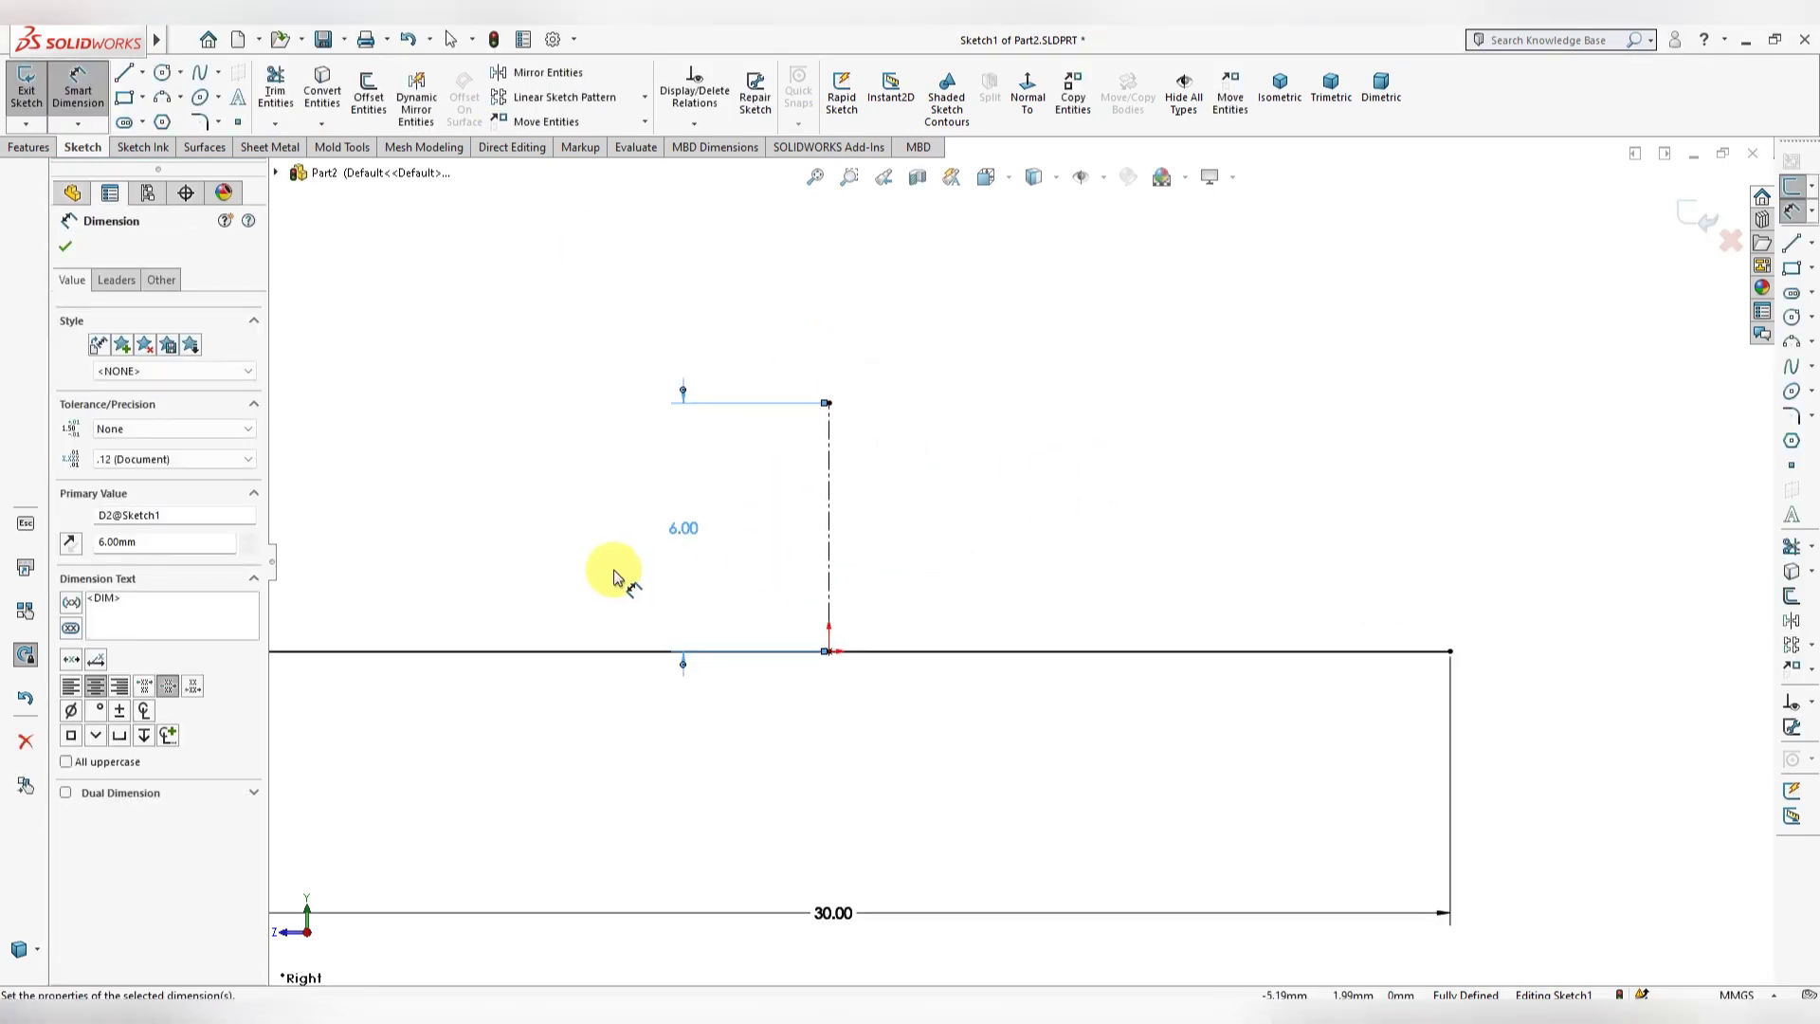
{"action": "key", "text": "Escape"}
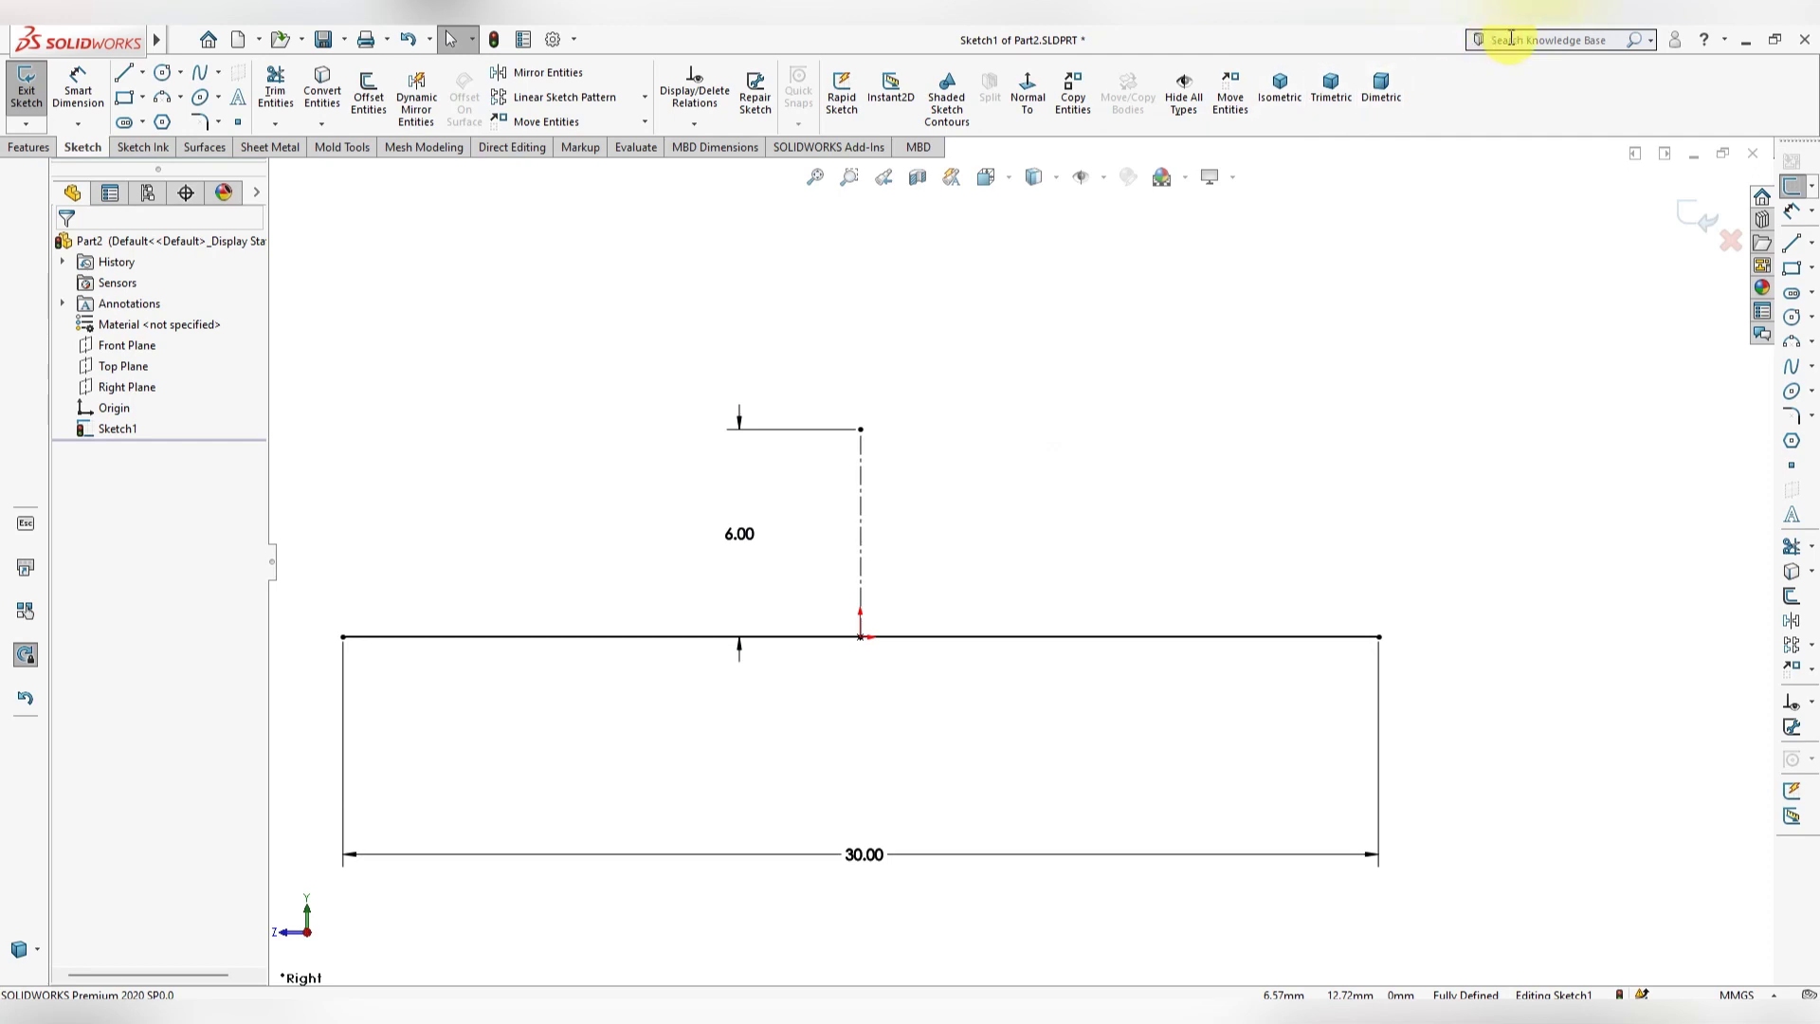
Step: Turn on Dynamic Mirror Entities using the vertical centerline as the mirror line
{"action": "left_click", "coordinate": [411, 106]}
{"action": "left_click", "coordinate": [859, 501]}
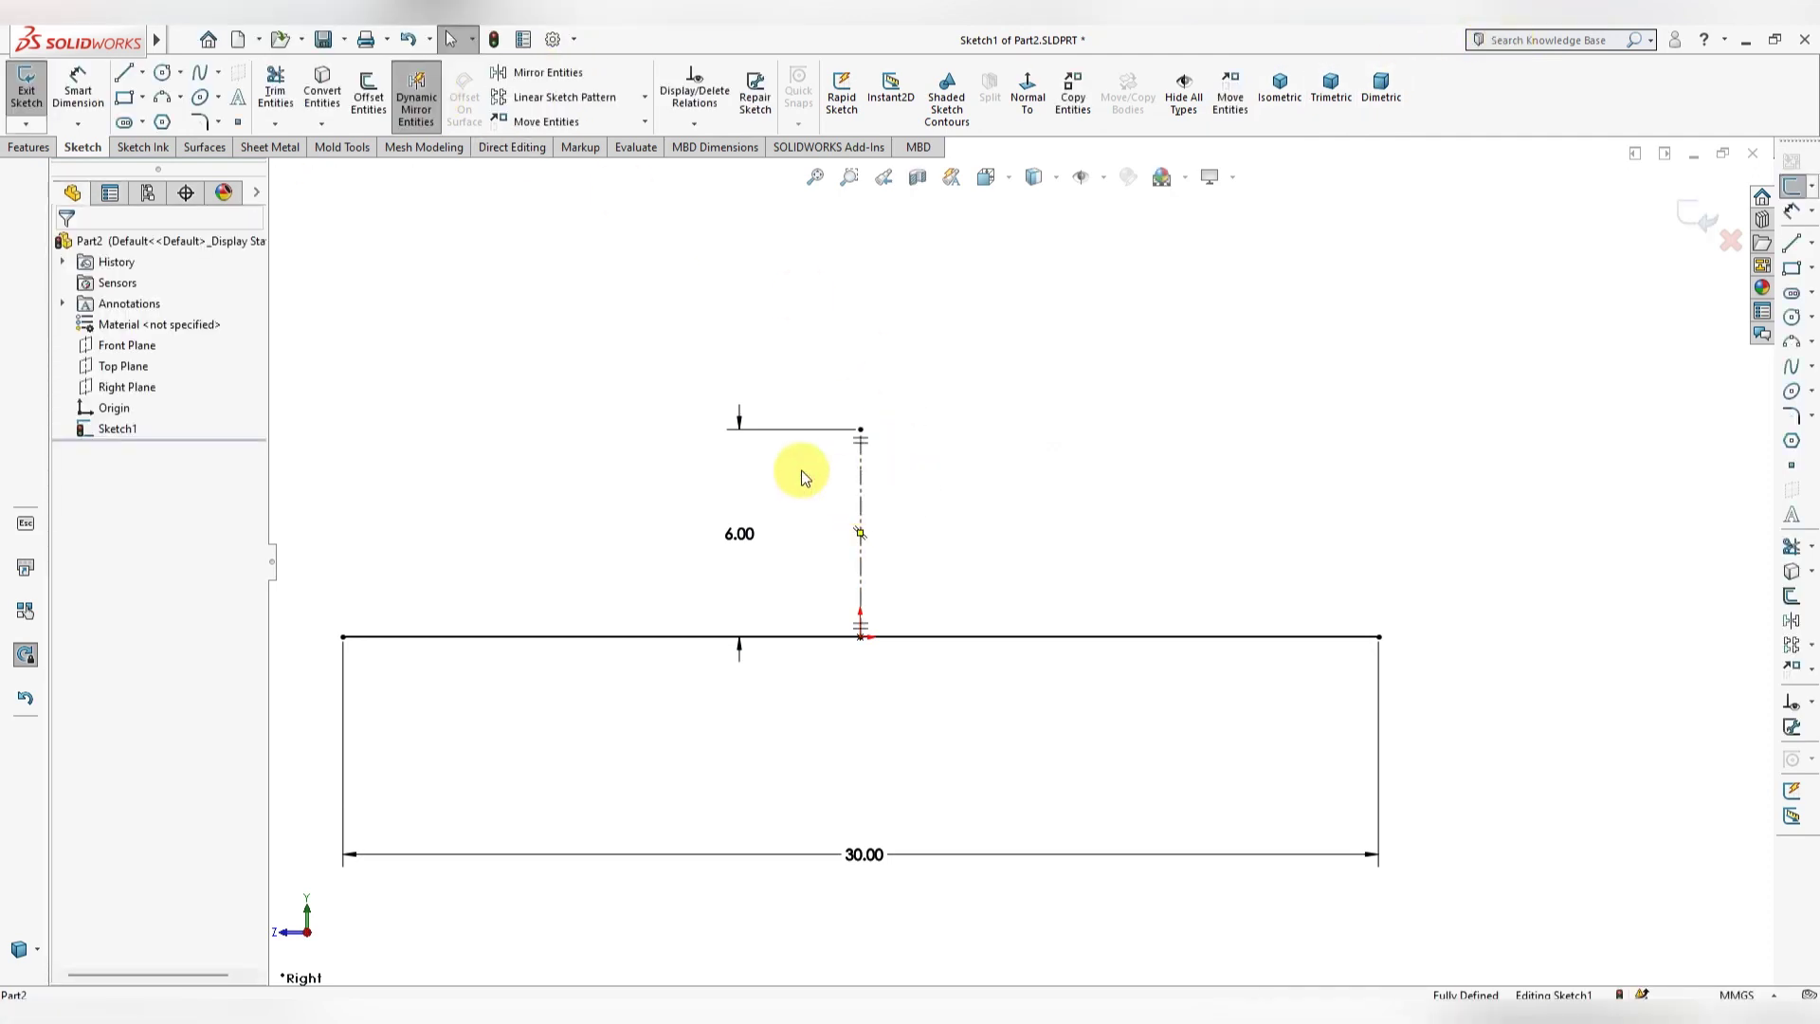
{"action": "scroll", "coordinate": [1022, 559], "scroll_direction": "up", "scroll_amount": 3}
{"action": "scroll", "coordinate": [1432, 643], "scroll_direction": "down", "scroll_amount": 1}
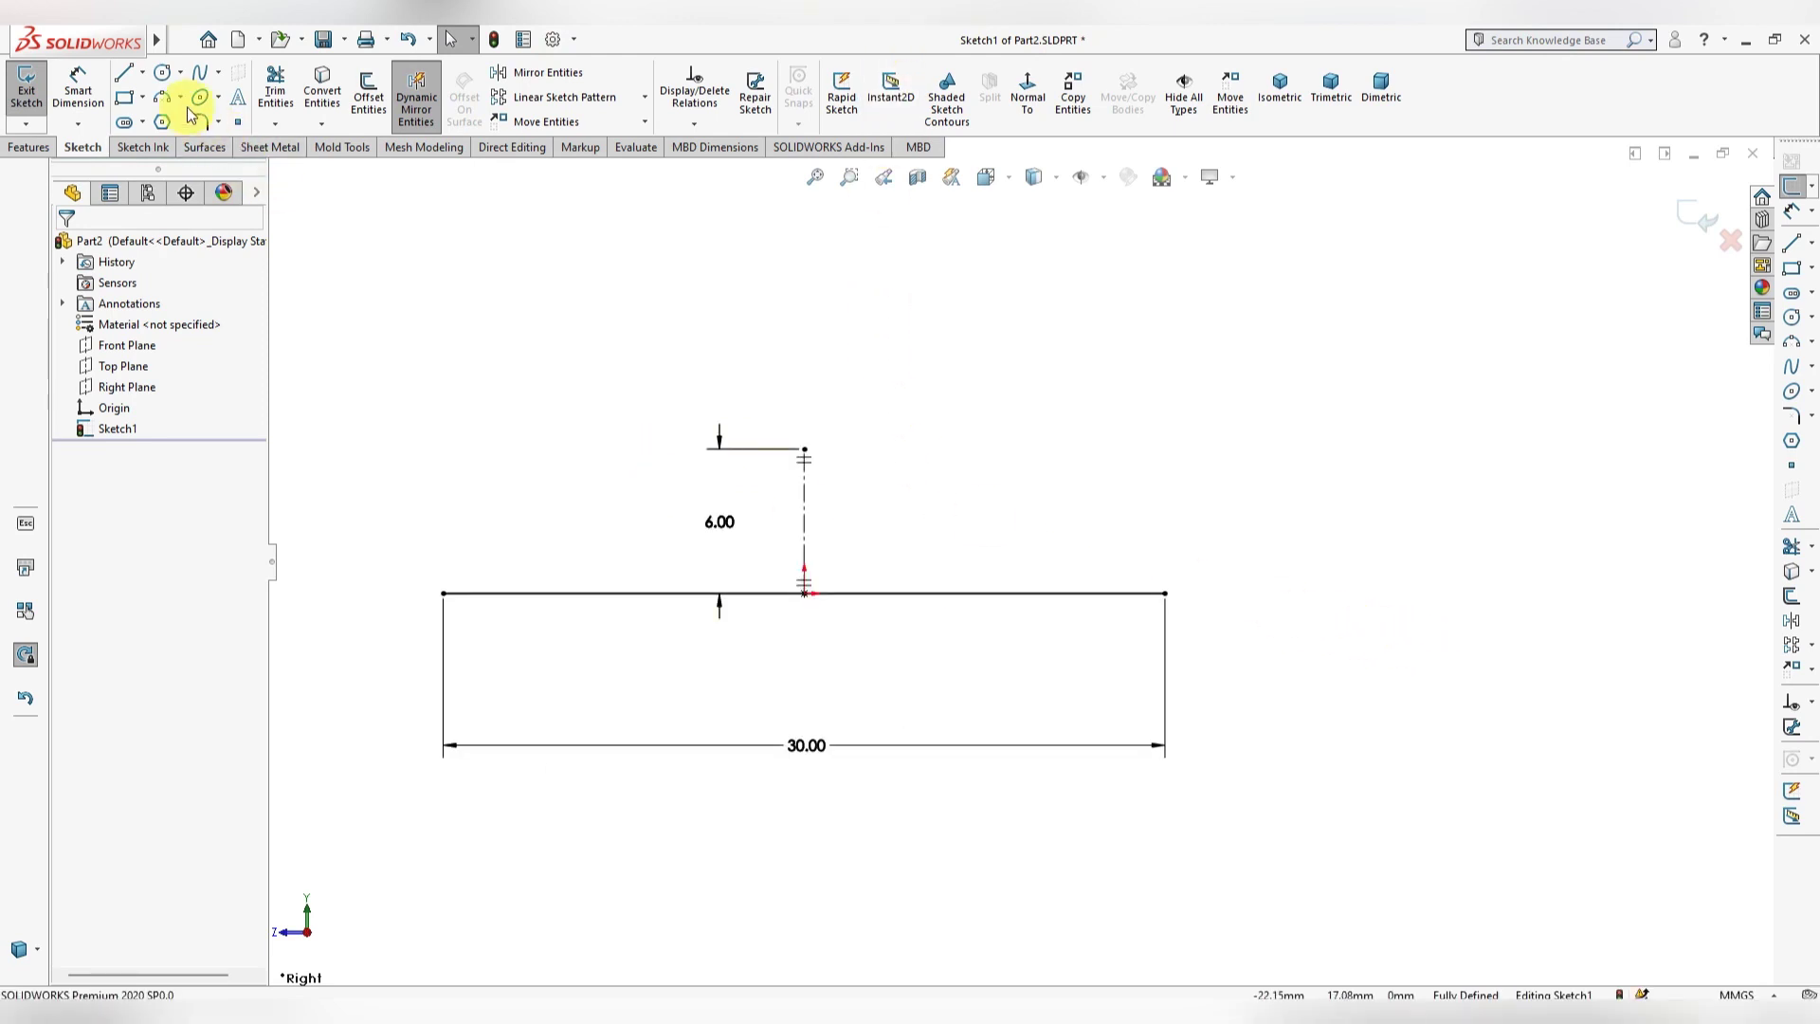
Step: Draw an L of short centerlines at the line's right end: up, then inward
{"action": "left_click", "coordinate": [144, 73]}
{"action": "left_click", "coordinate": [166, 115]}
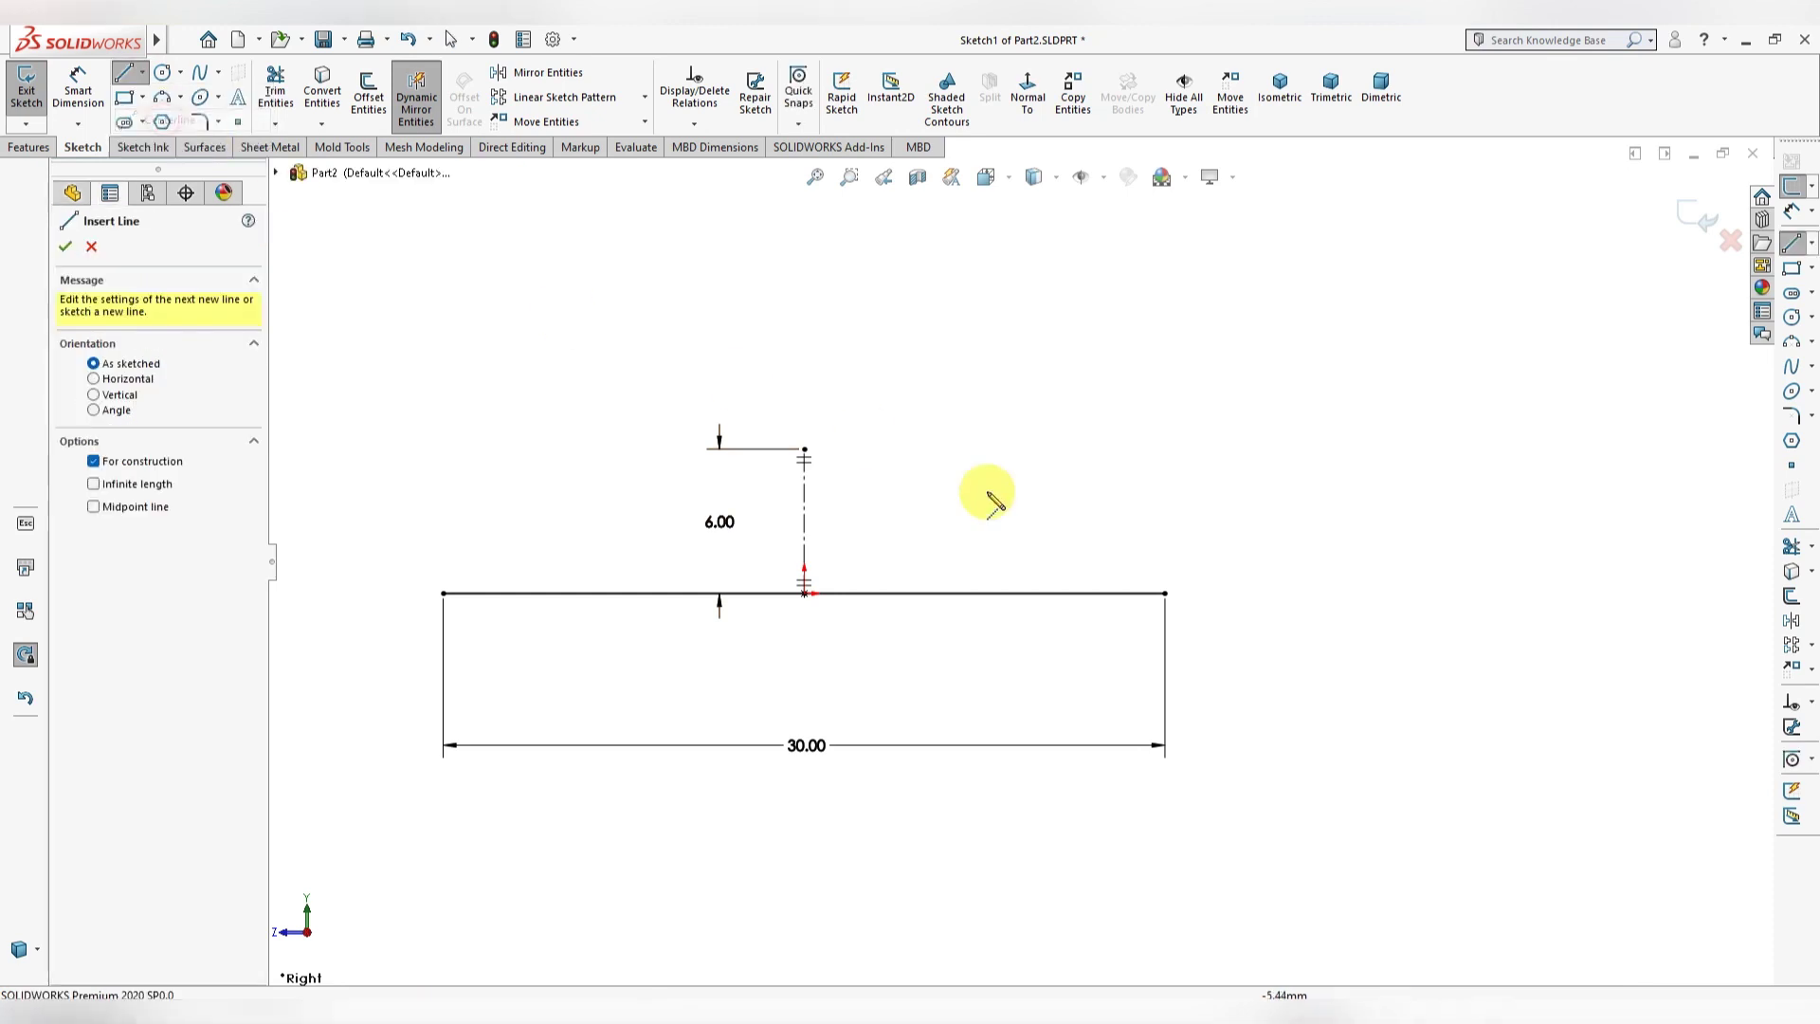
{"action": "left_click", "coordinate": [1167, 596]}
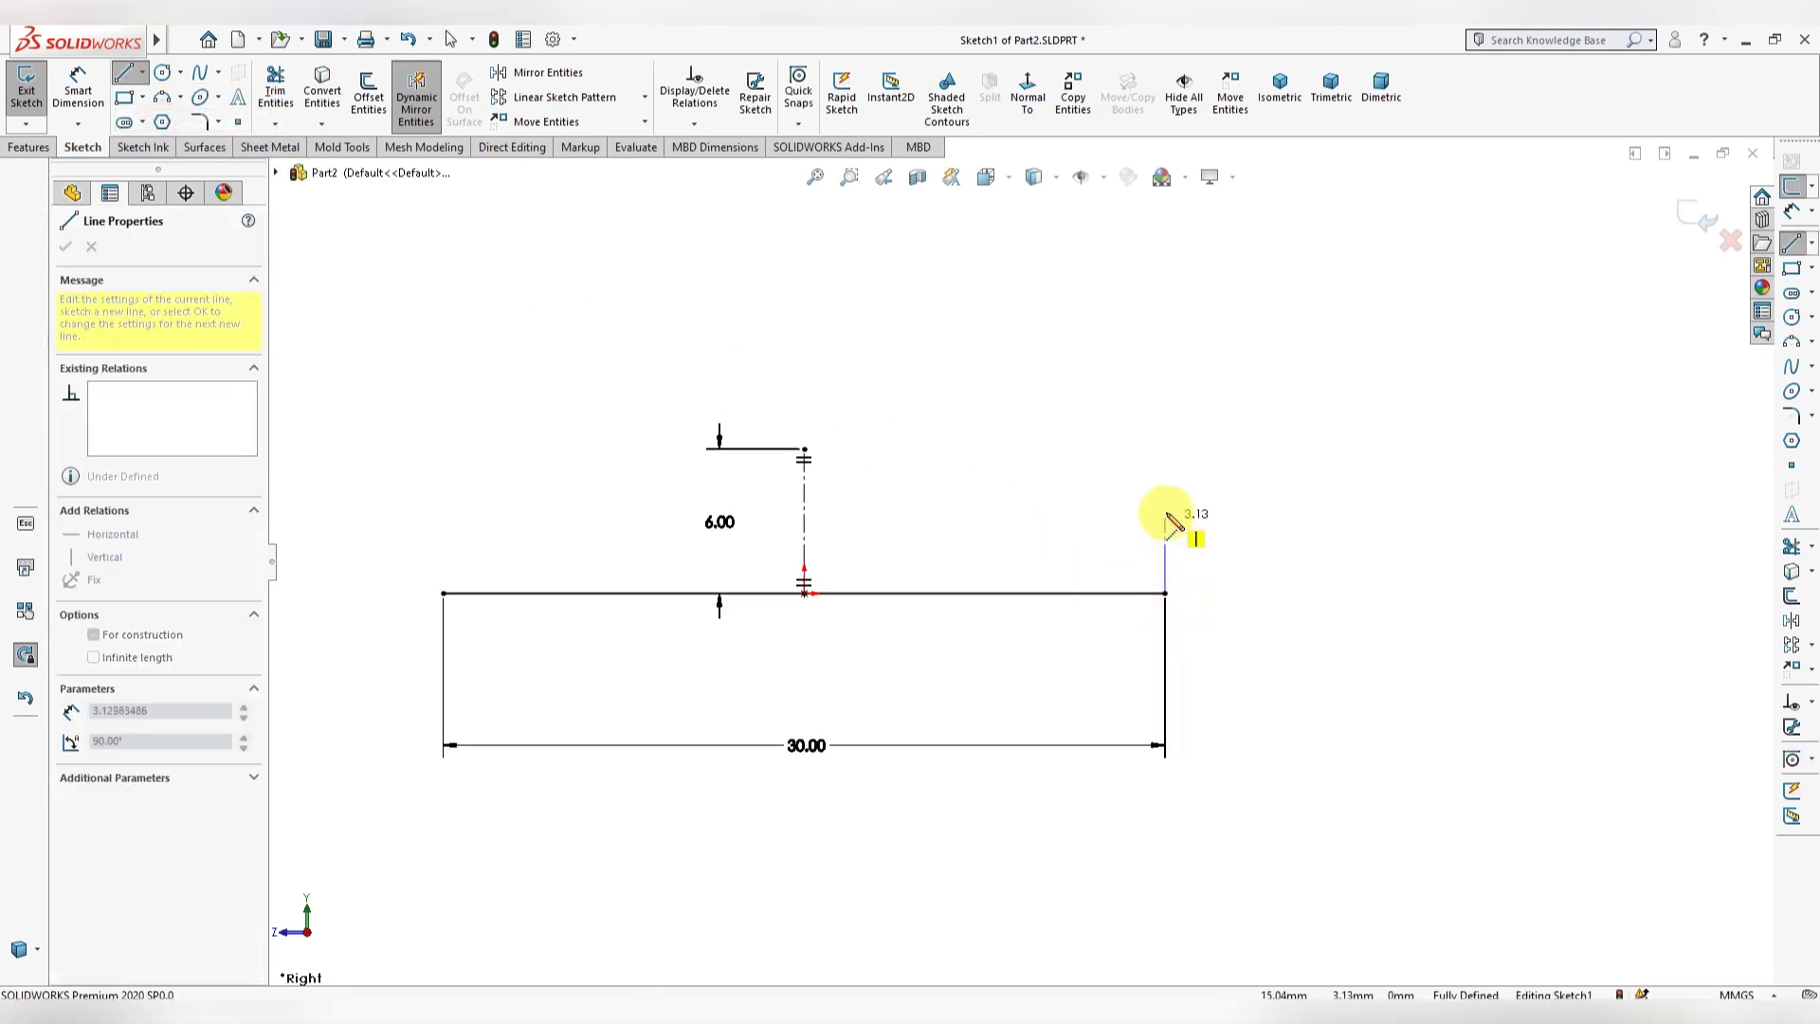
{"action": "left_click", "coordinate": [1165, 507]}
{"action": "left_click", "coordinate": [1081, 509]}
{"action": "key", "text": "Escape"}
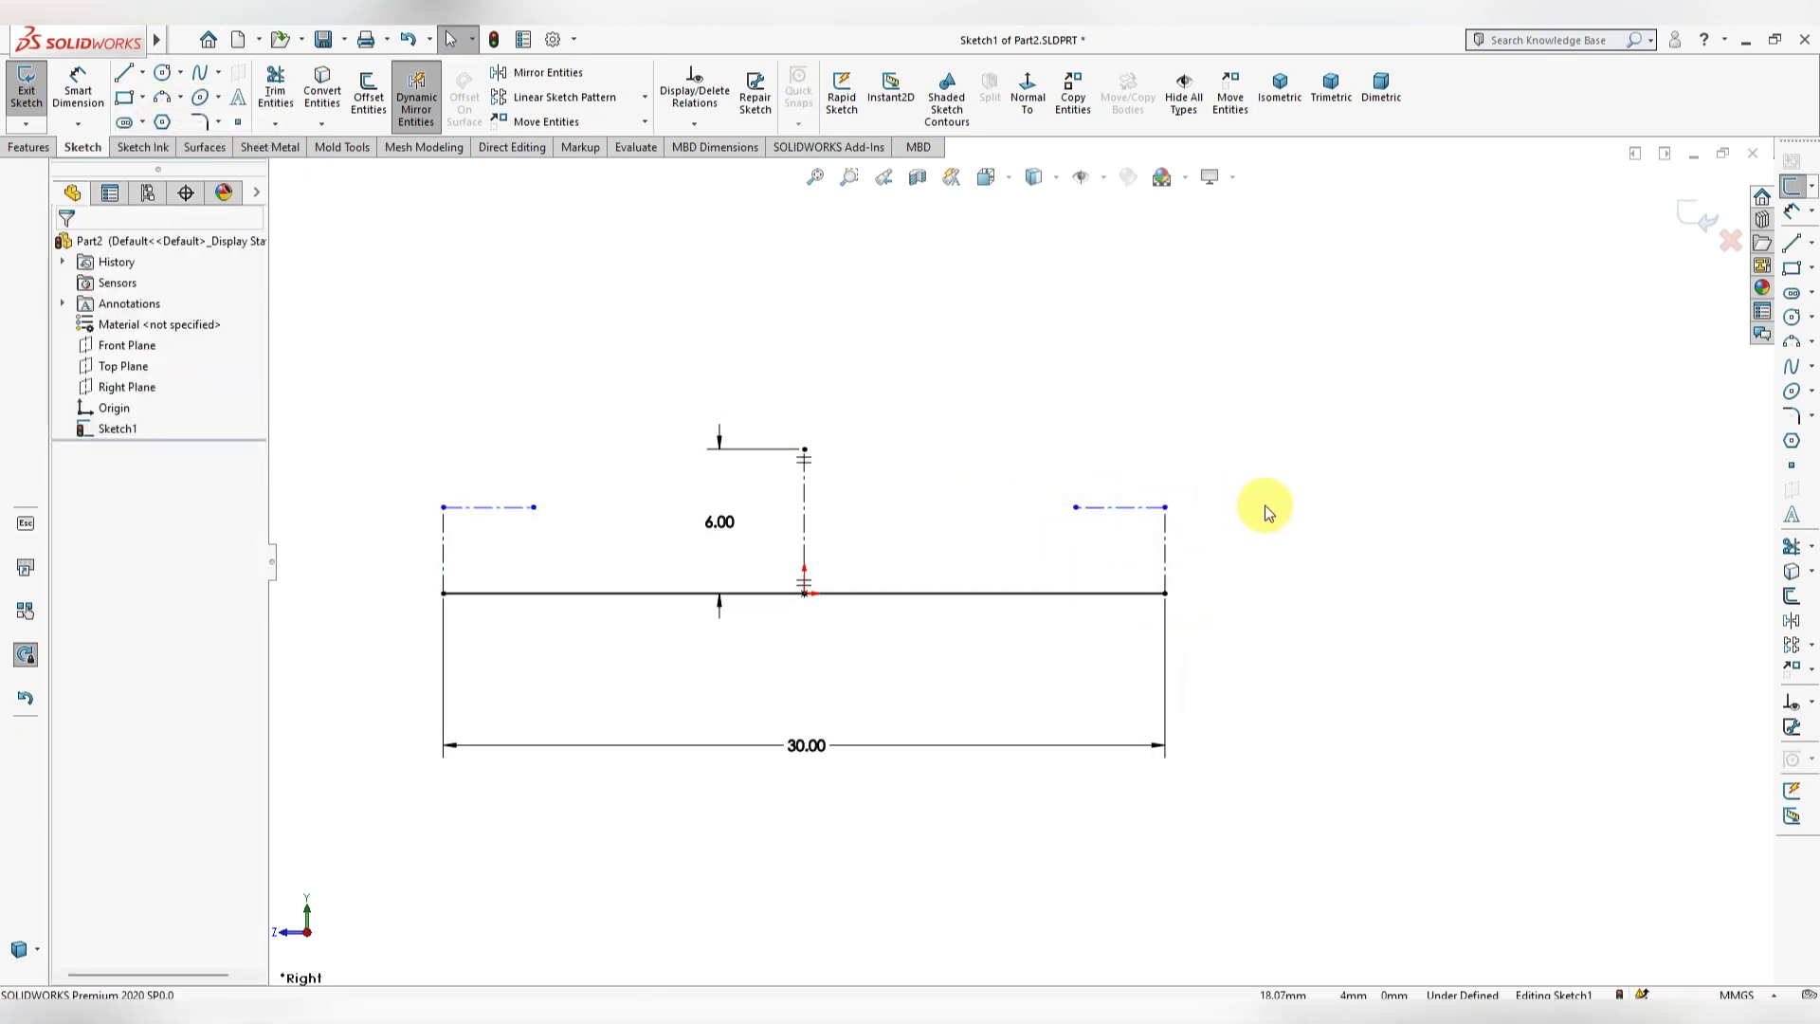
{"action": "scroll", "coordinate": [1278, 533], "scroll_direction": "down", "scroll_amount": 2}
Step: Dimension the short vertical centerline 2.75 mm and the horizontal one 1.75 mm
{"action": "left_click", "coordinate": [78, 85]}
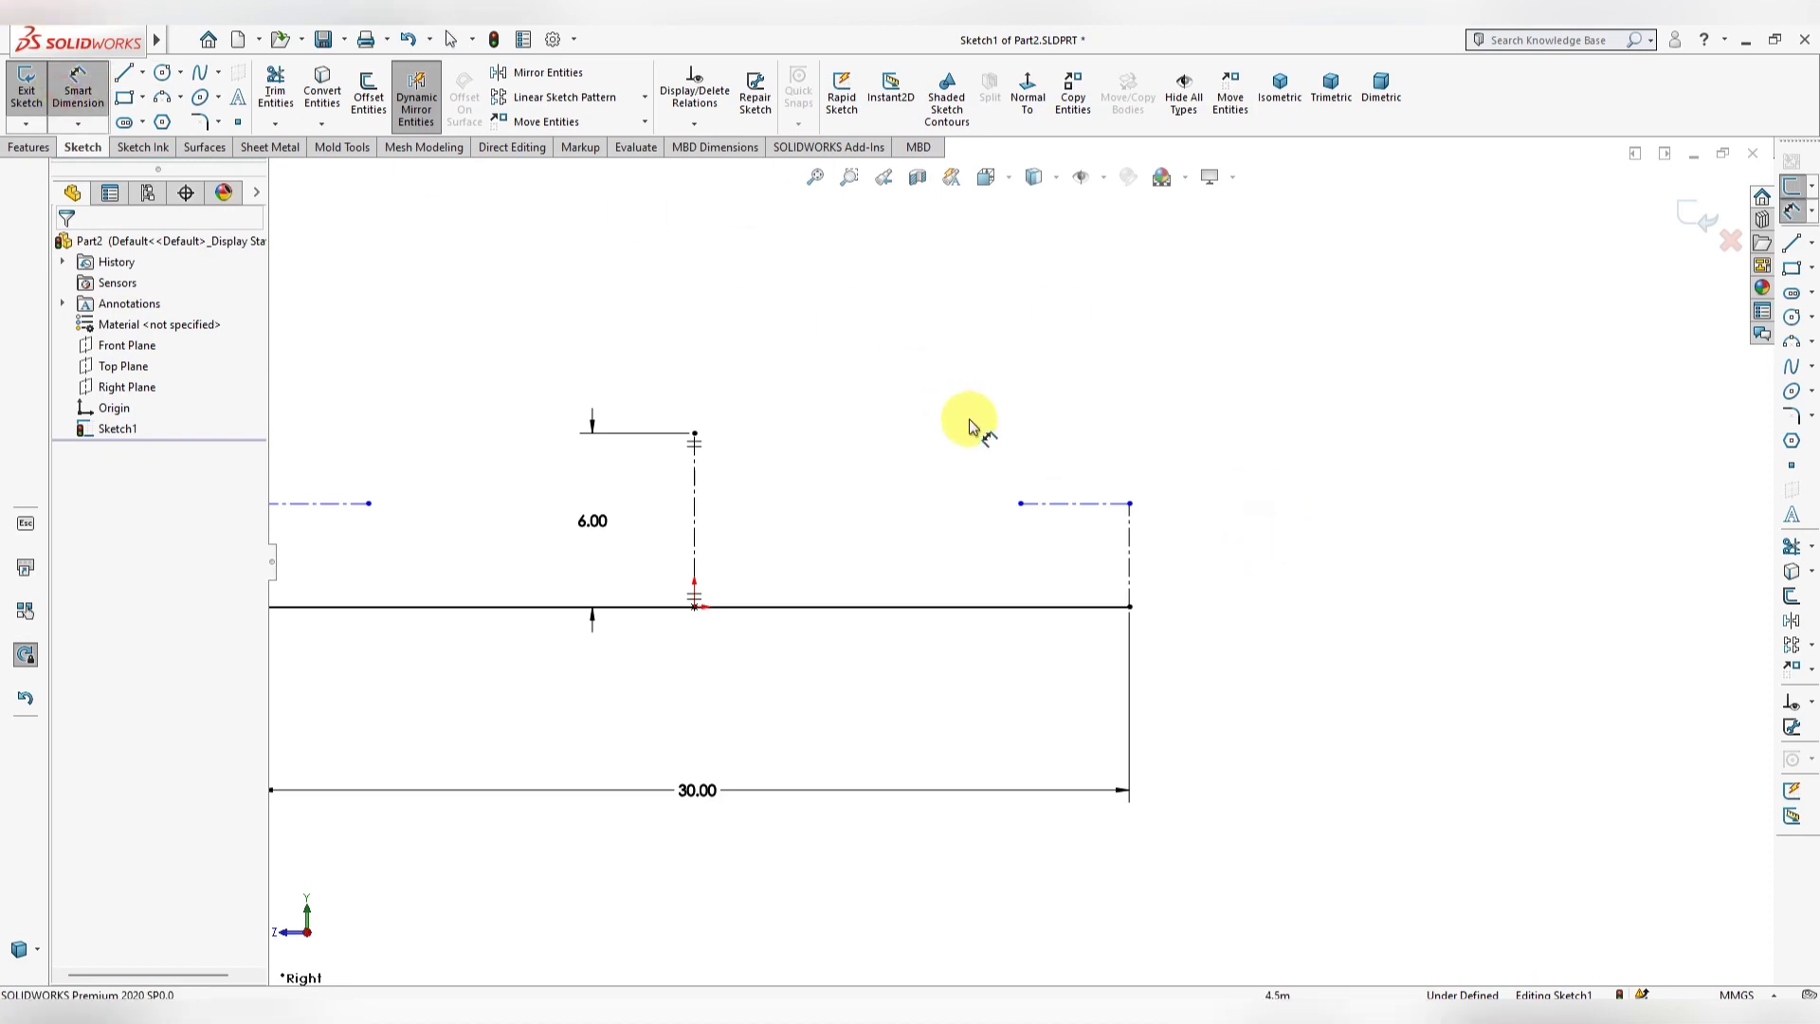
{"action": "left_click", "coordinate": [1132, 546]}
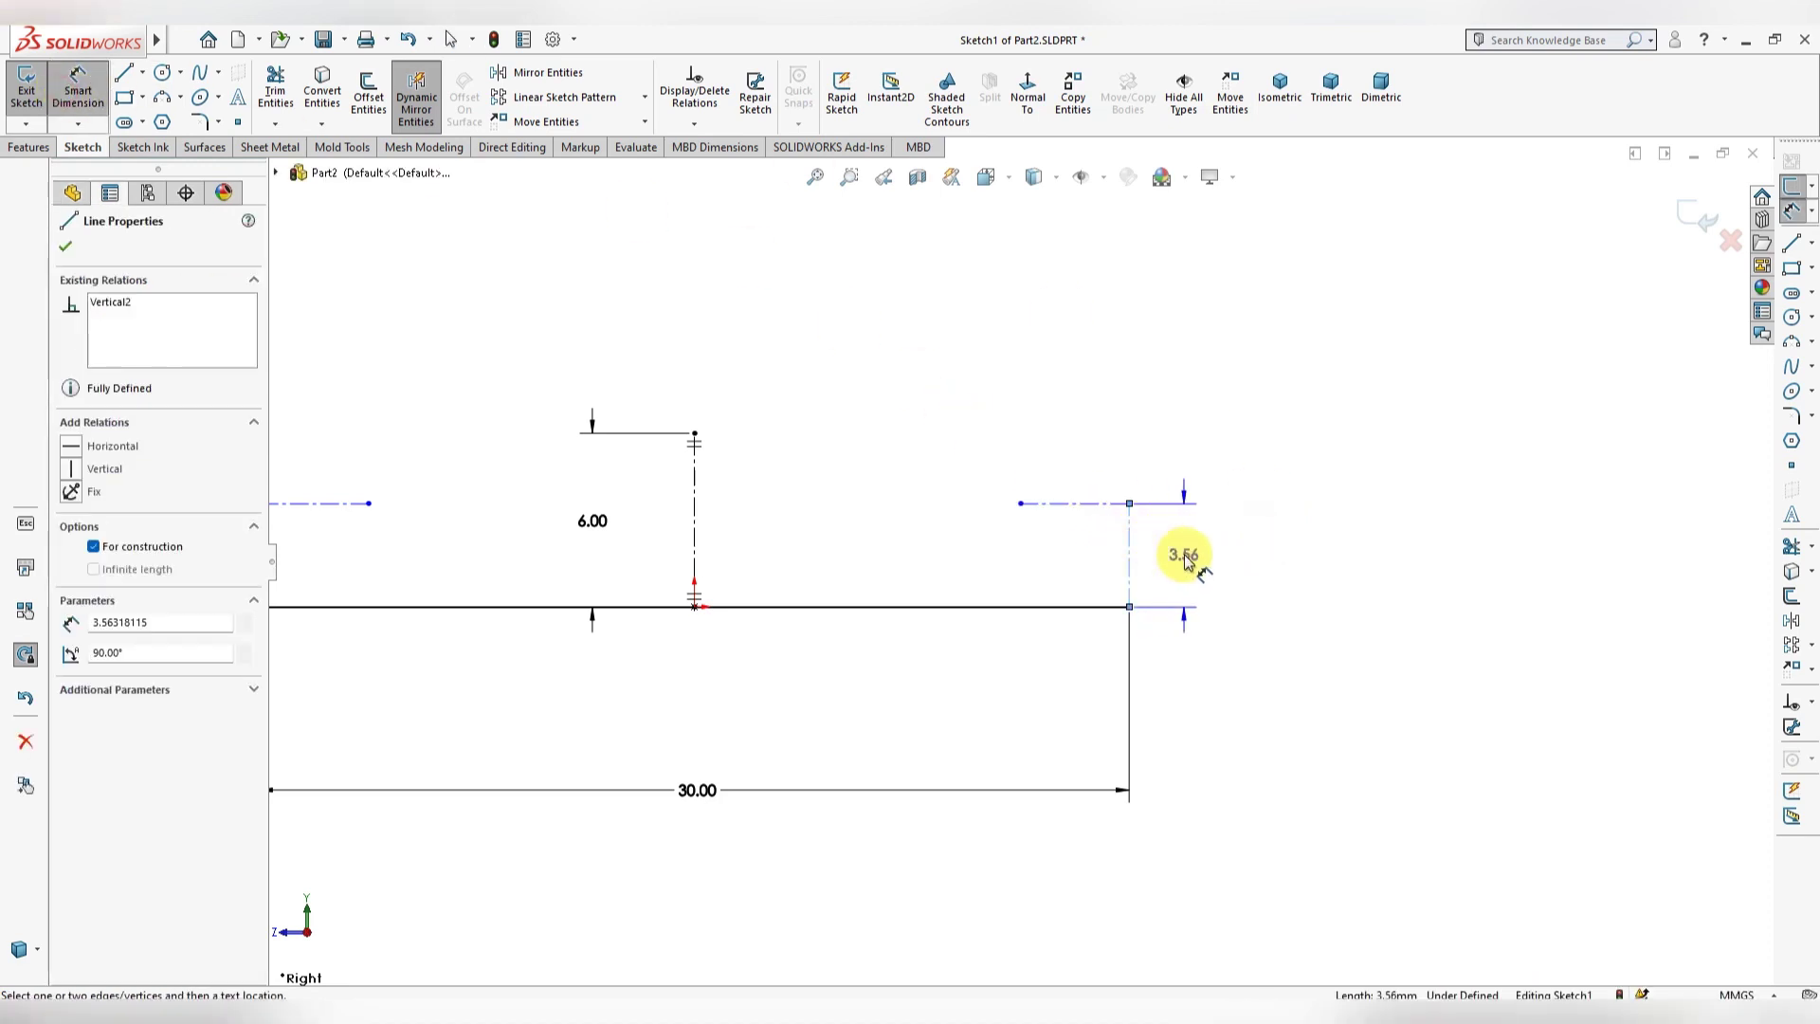
{"action": "left_click", "coordinate": [1186, 558]}
{"action": "type", "text": "2.75"}
{"action": "key", "text": "Return"}
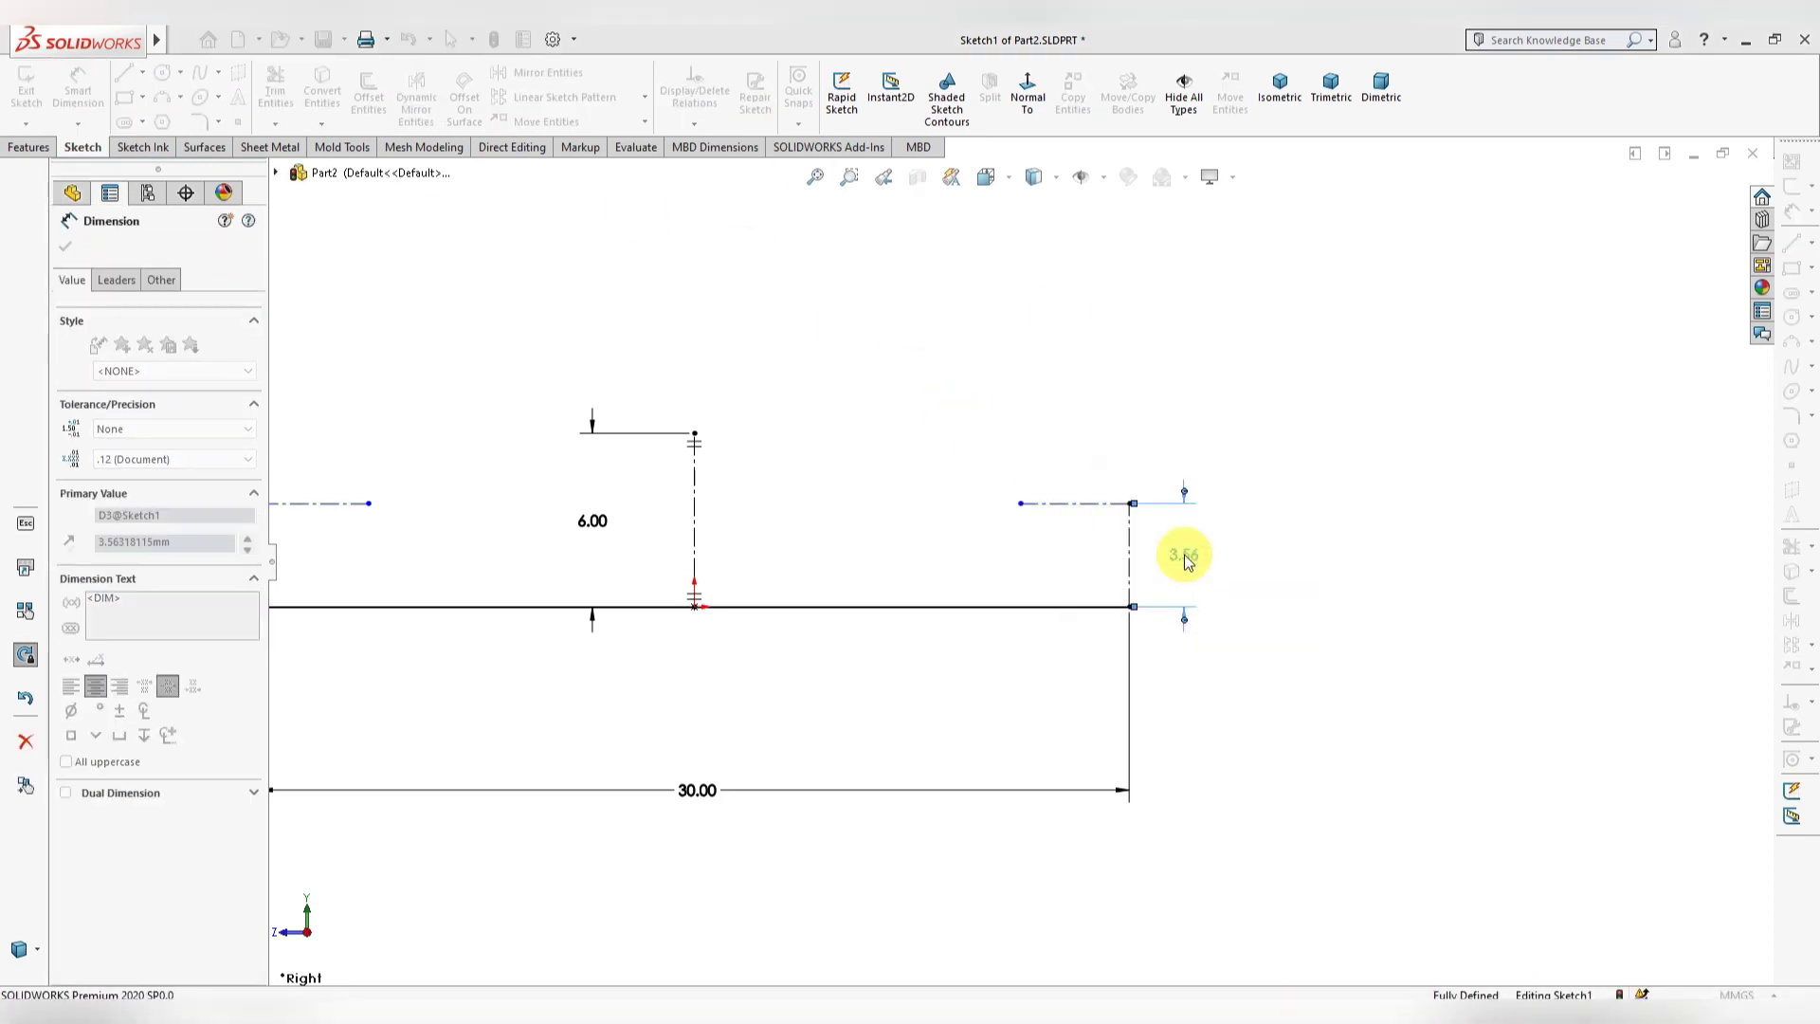
{"action": "left_click", "coordinate": [1077, 526]}
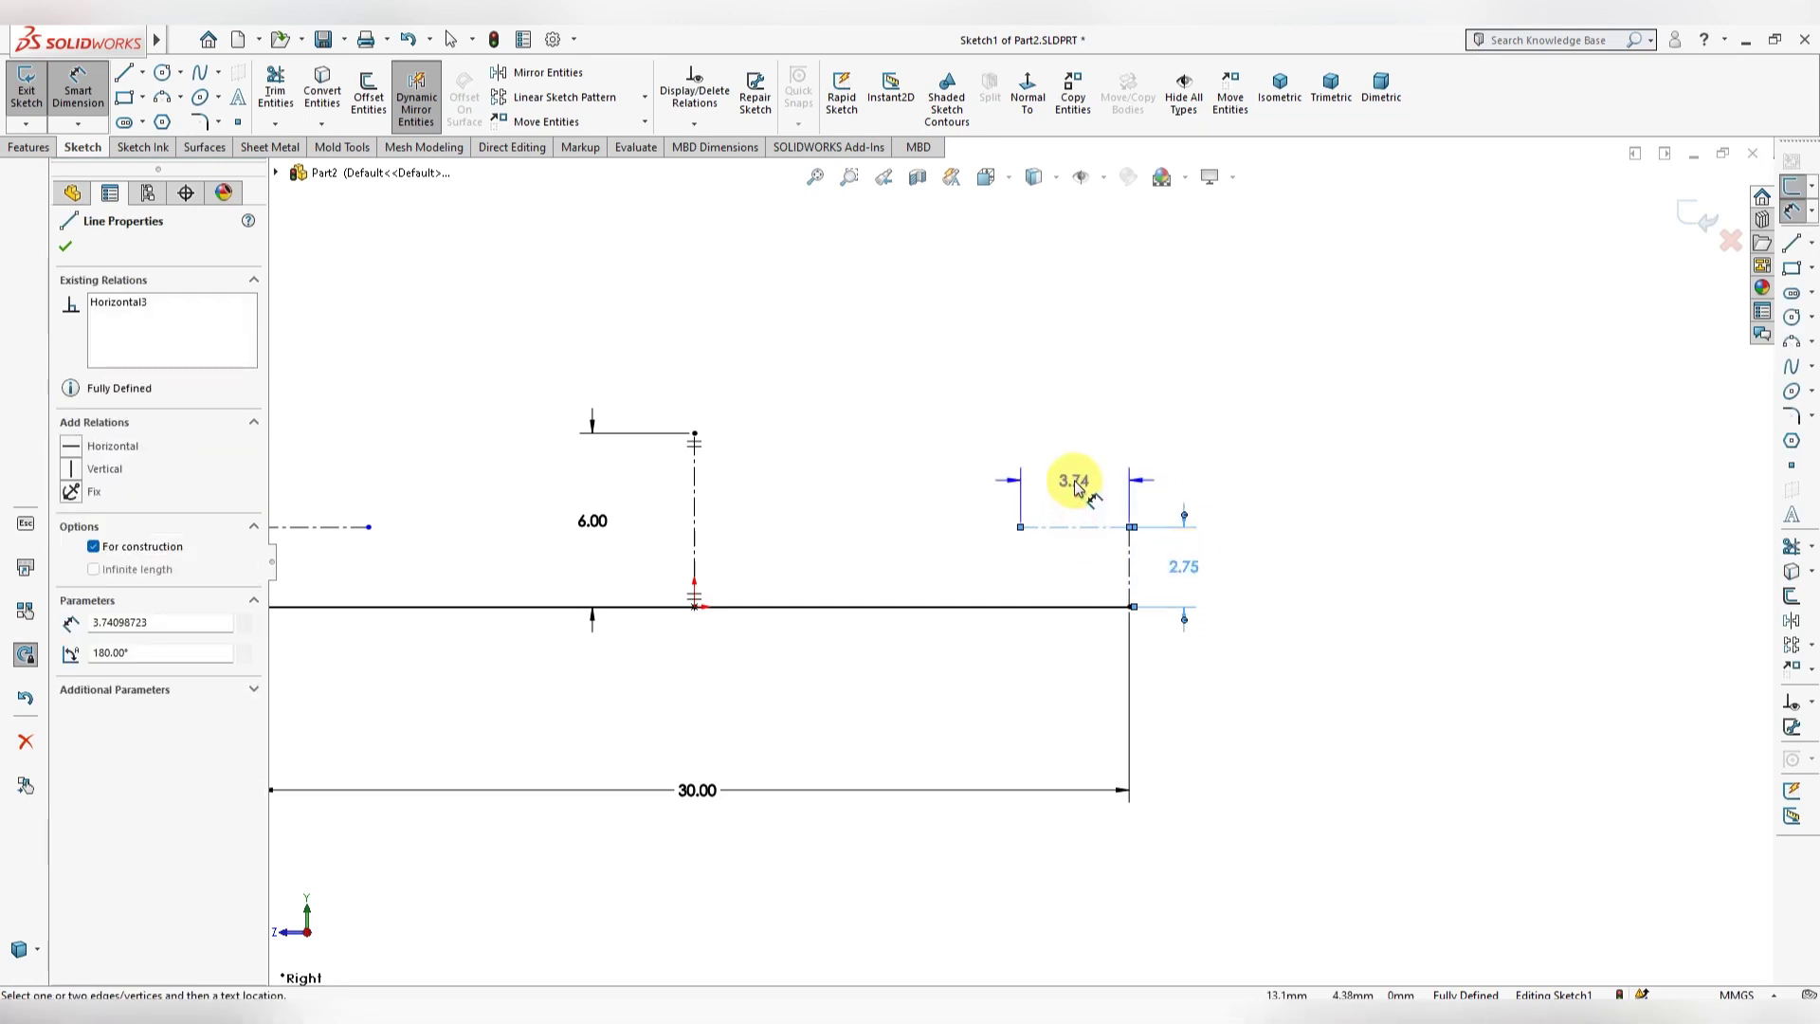
{"action": "left_click", "coordinate": [1075, 486]}
{"action": "type", "text": "1.7"}
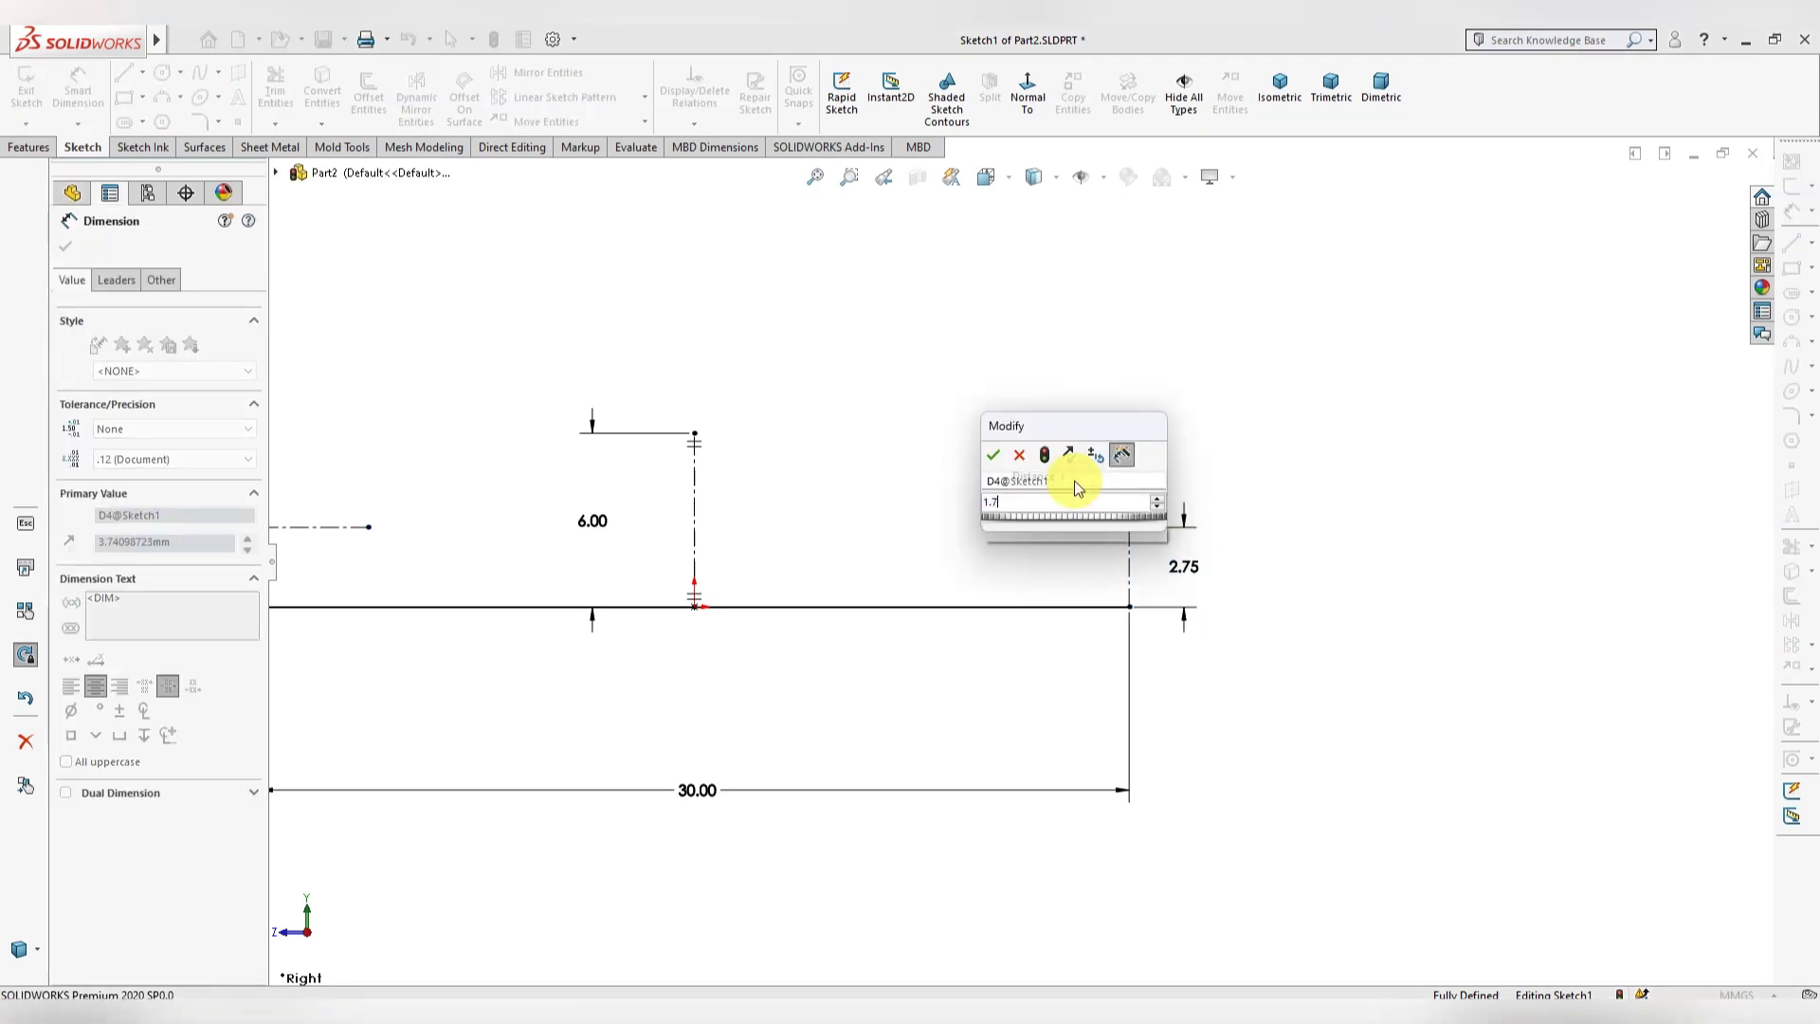
{"action": "type", "text": "5"}
{"action": "key", "text": "Return"}
{"action": "scroll", "coordinate": [1177, 520], "scroll_direction": "down", "scroll_amount": 2}
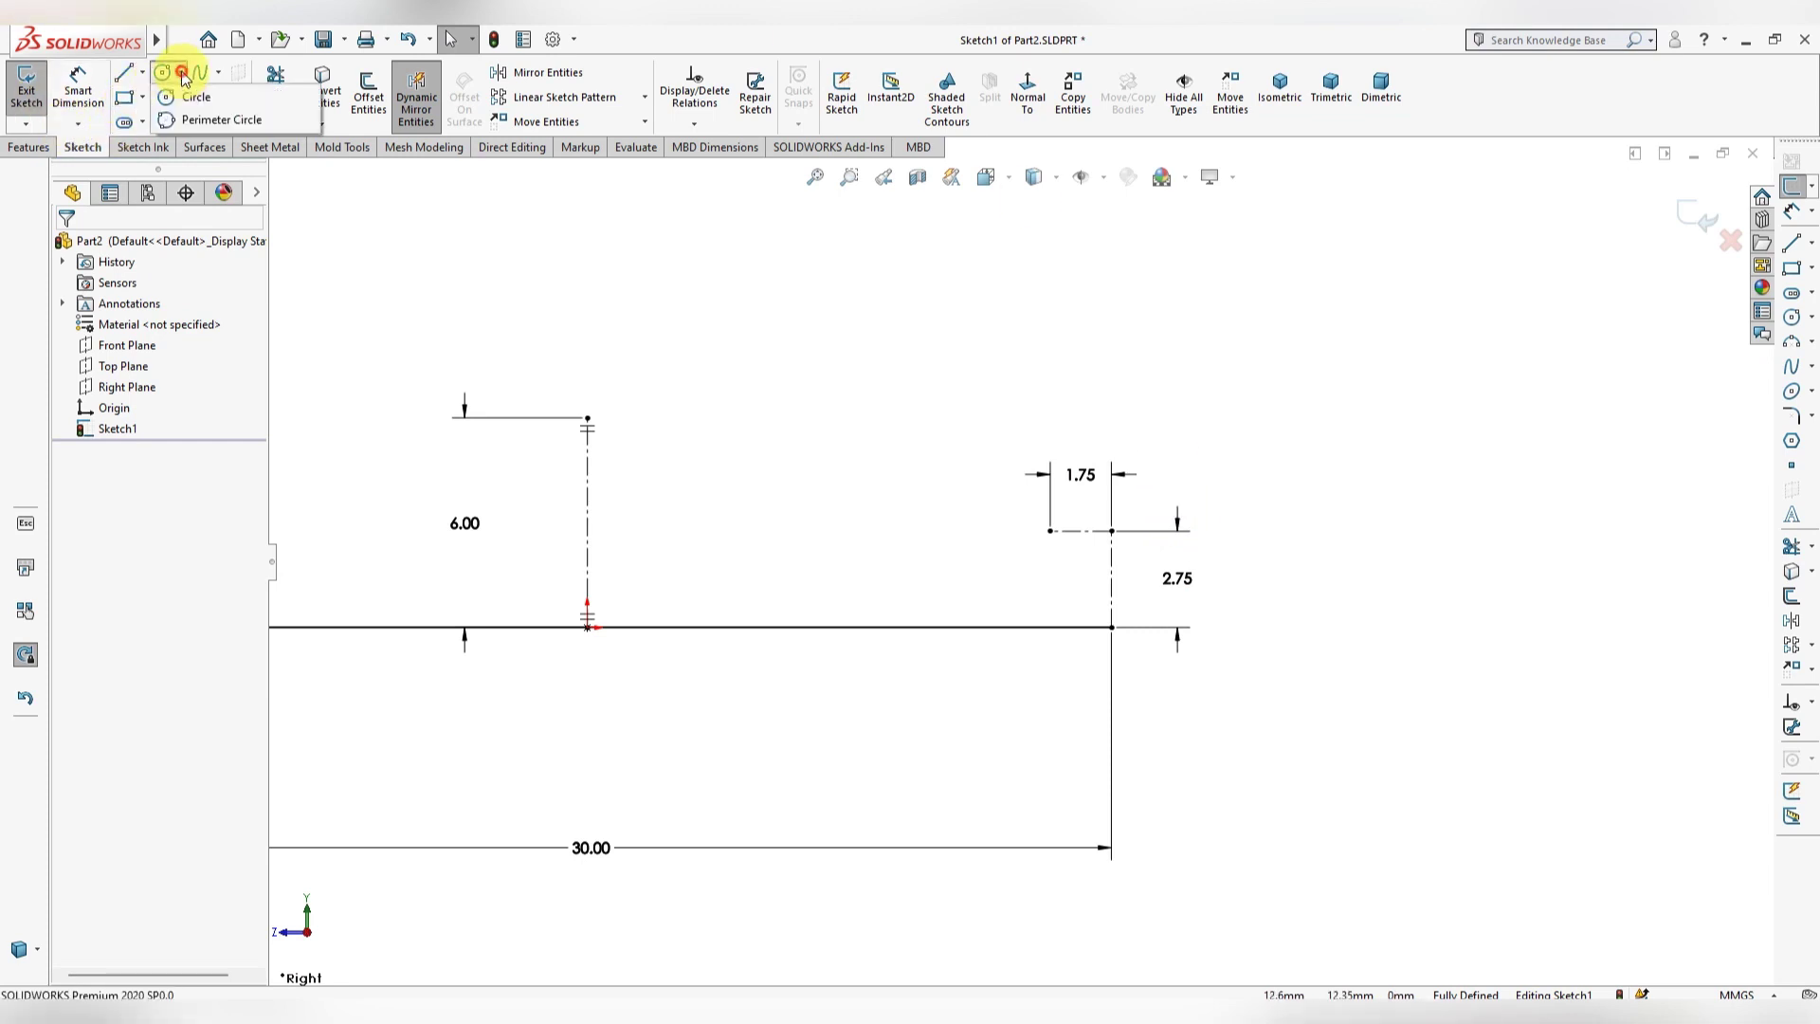
Step: Draw a circle centred on the short centerline's inner end, reaching the corner
{"action": "left_click", "coordinate": [195, 97]}
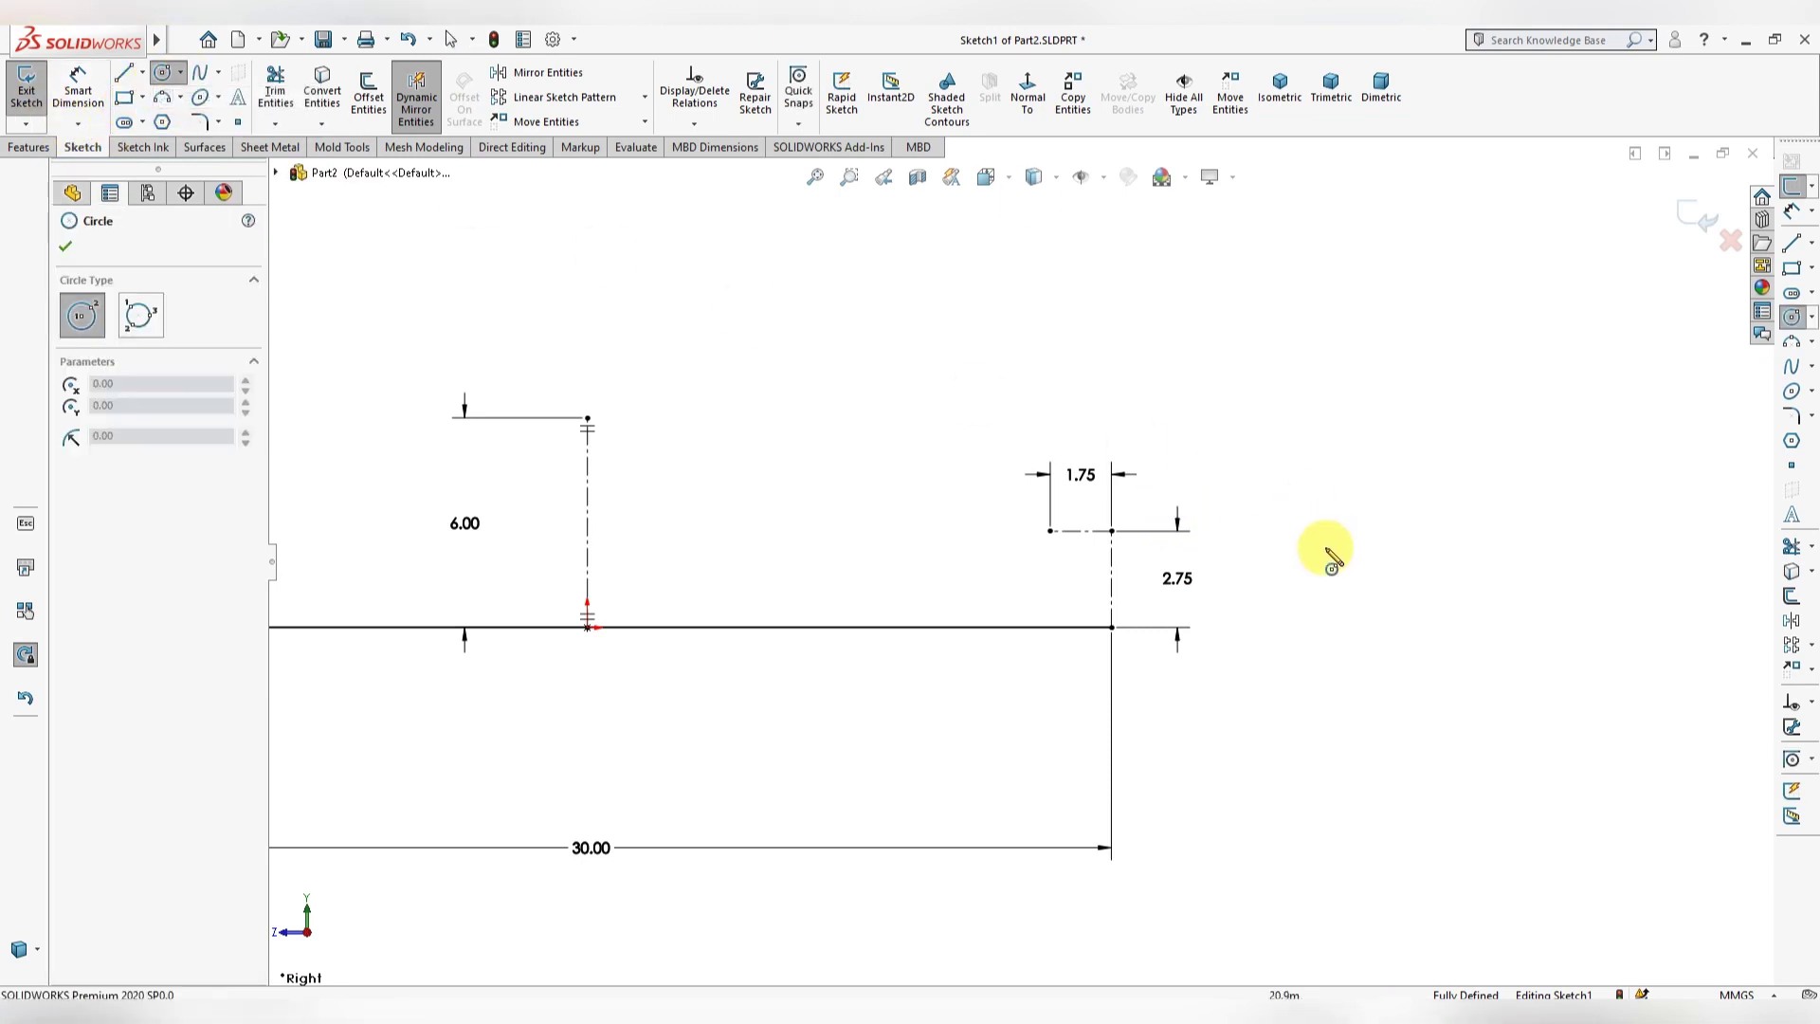
{"action": "left_click", "coordinate": [1053, 532]}
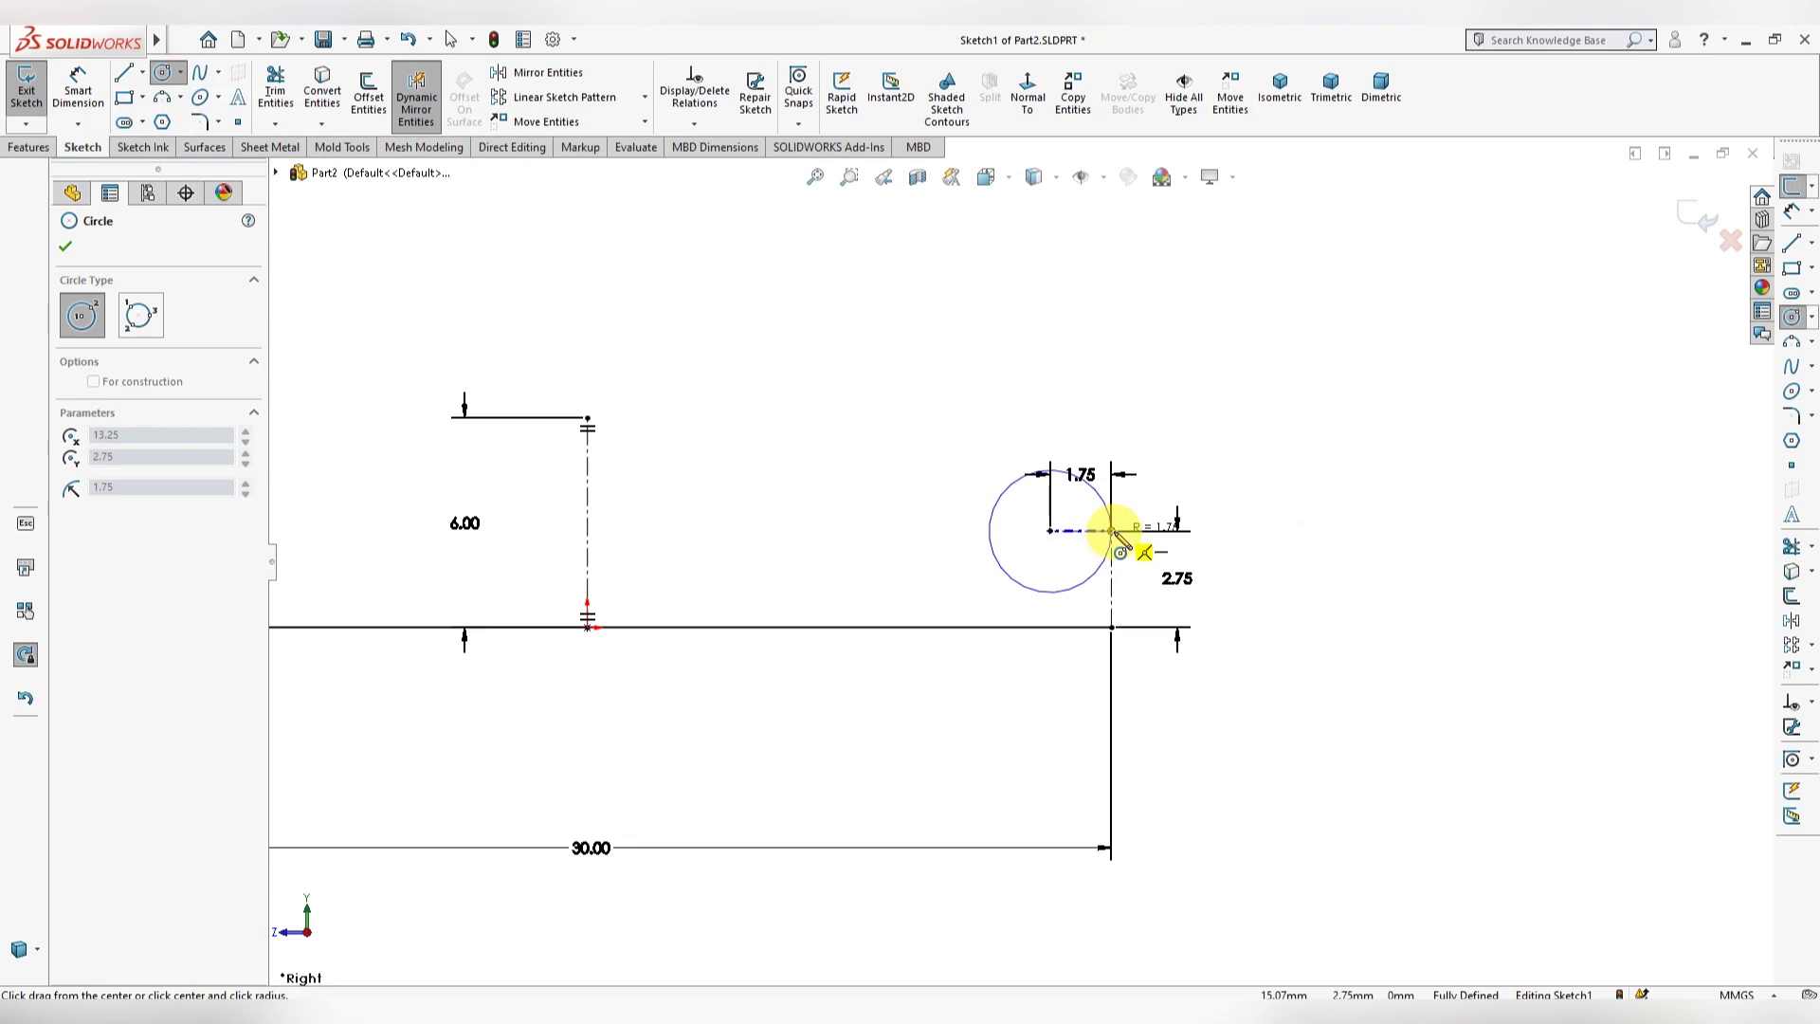
{"action": "left_click", "coordinate": [1113, 532]}
{"action": "key", "text": "Escape"}
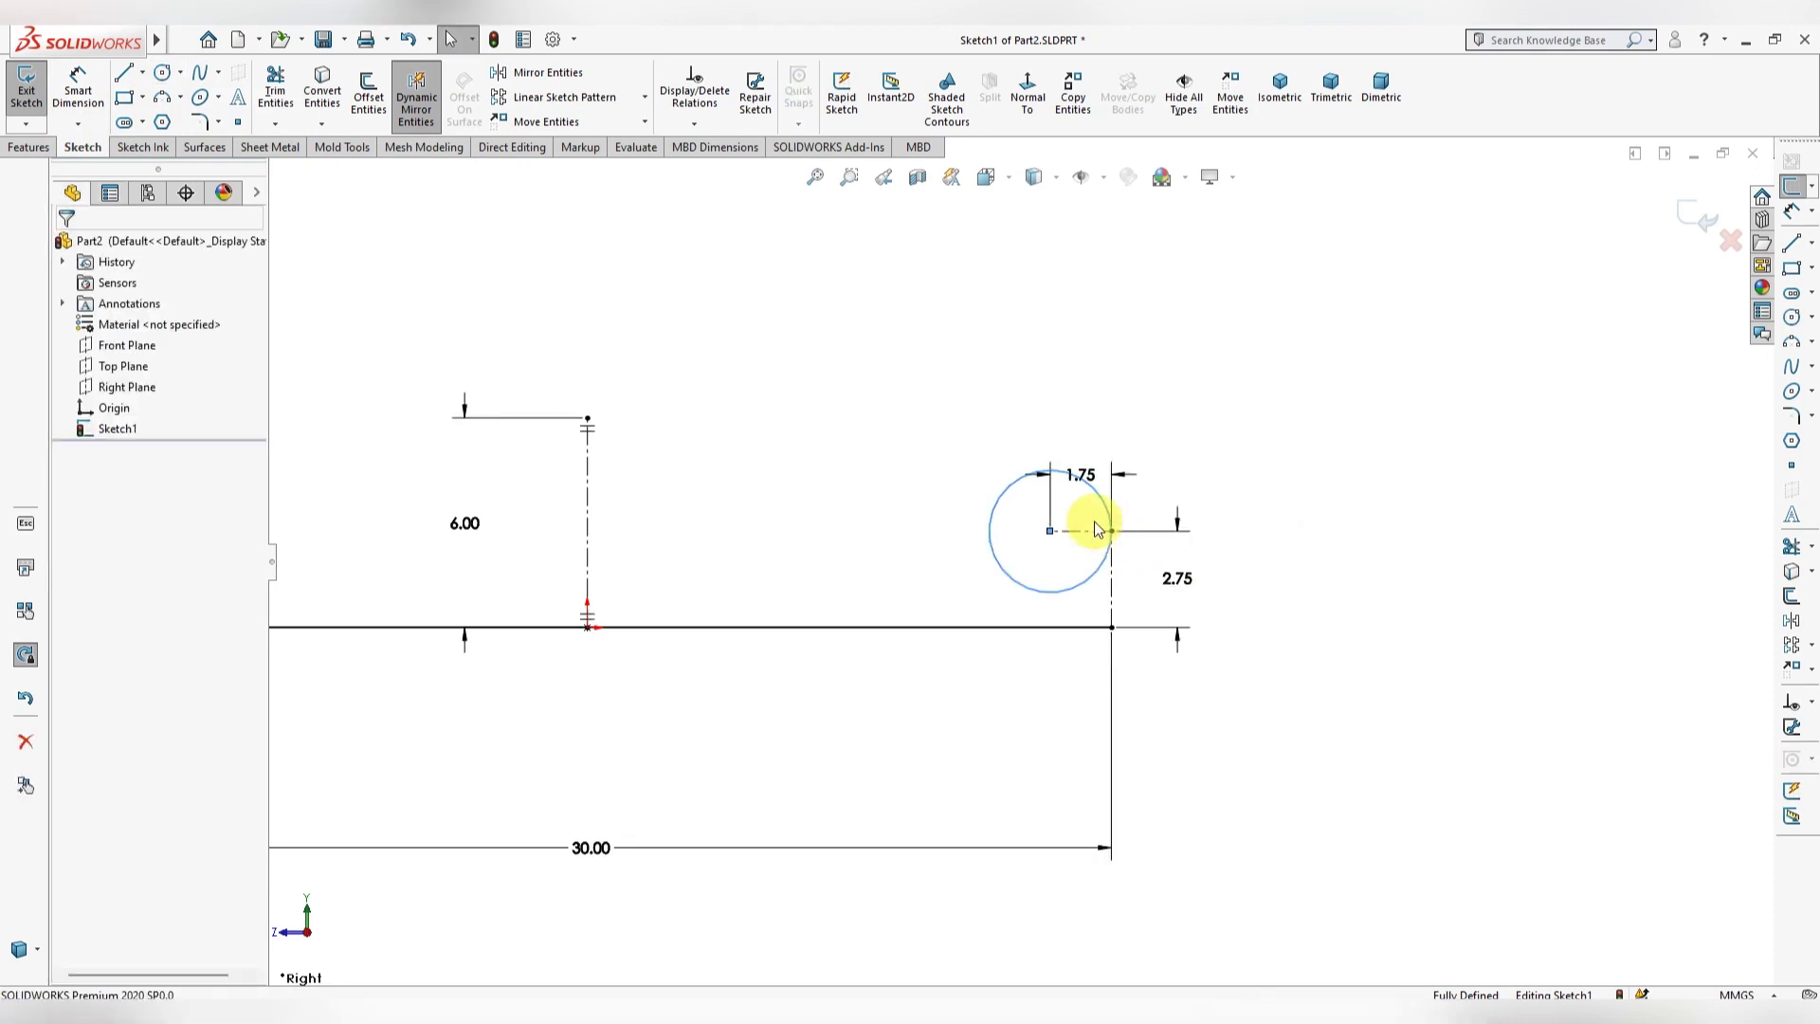
Step: Make the circle construction geometry and complete its mirrored copy at the other end
{"action": "right_click", "coordinate": [994, 500]}
{"action": "left_click", "coordinate": [996, 497]}
{"action": "right_click", "coordinate": [995, 497]}
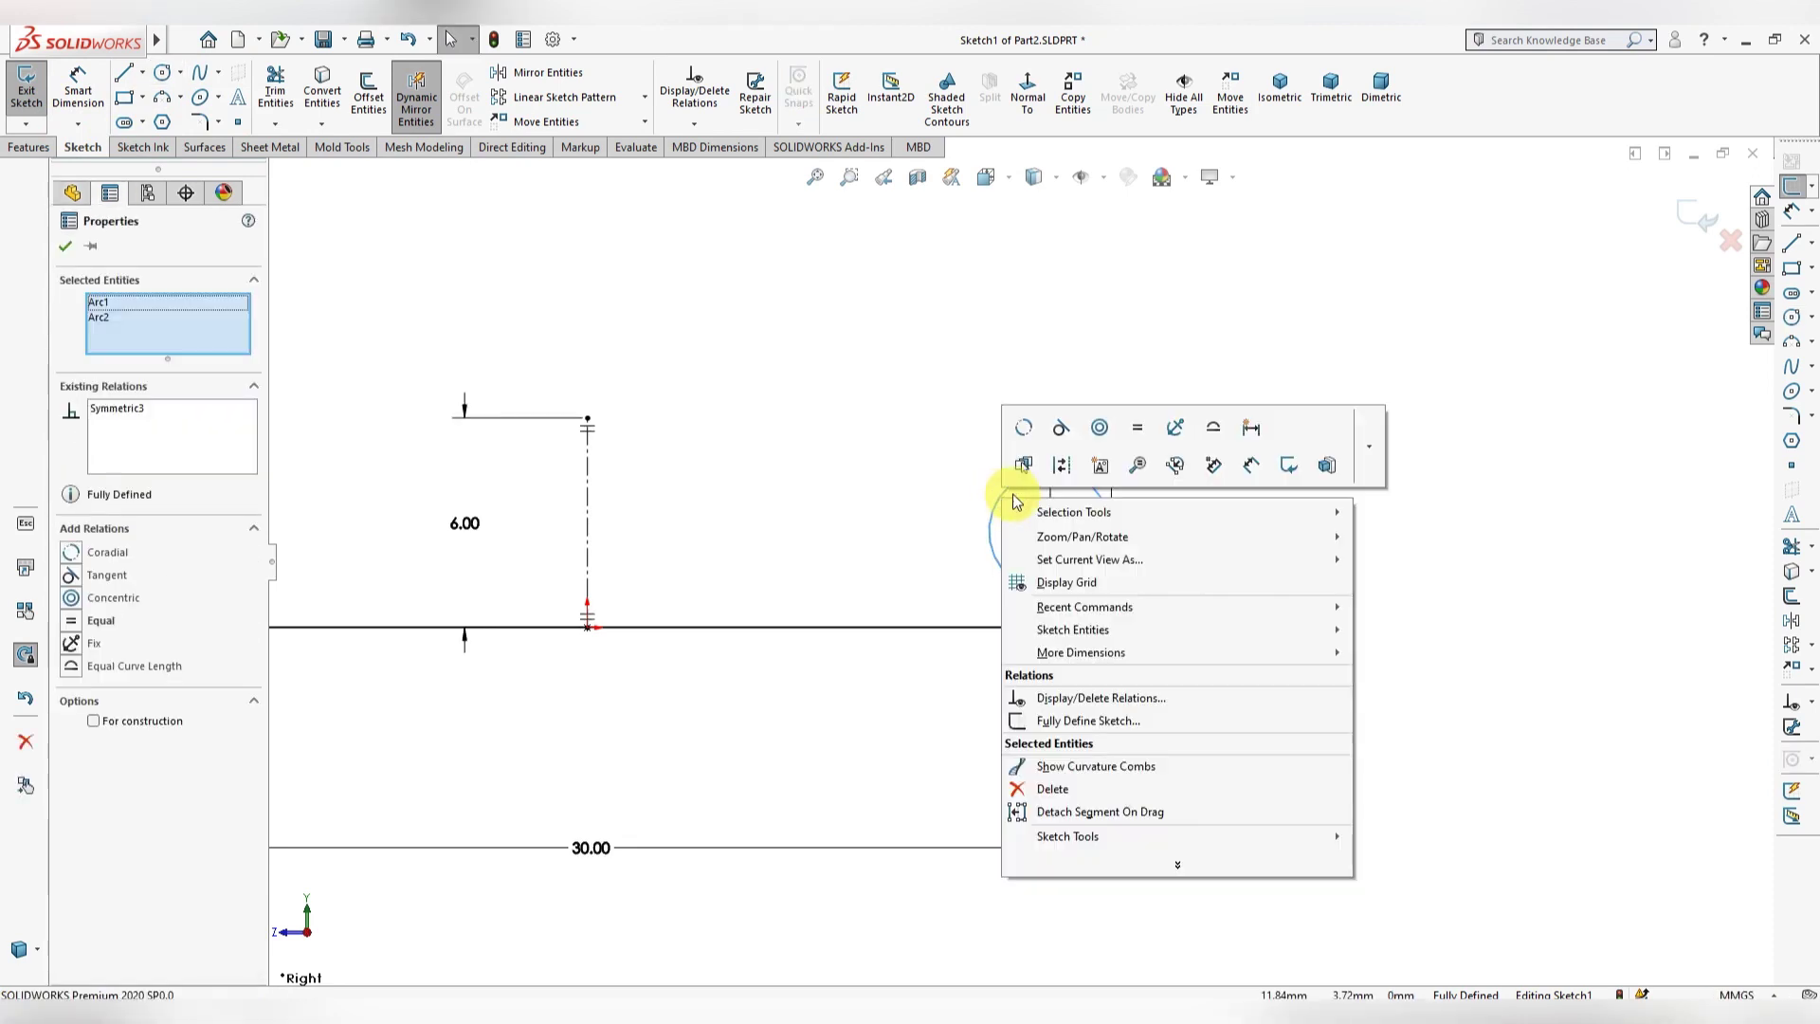
{"action": "left_click", "coordinate": [1069, 465]}
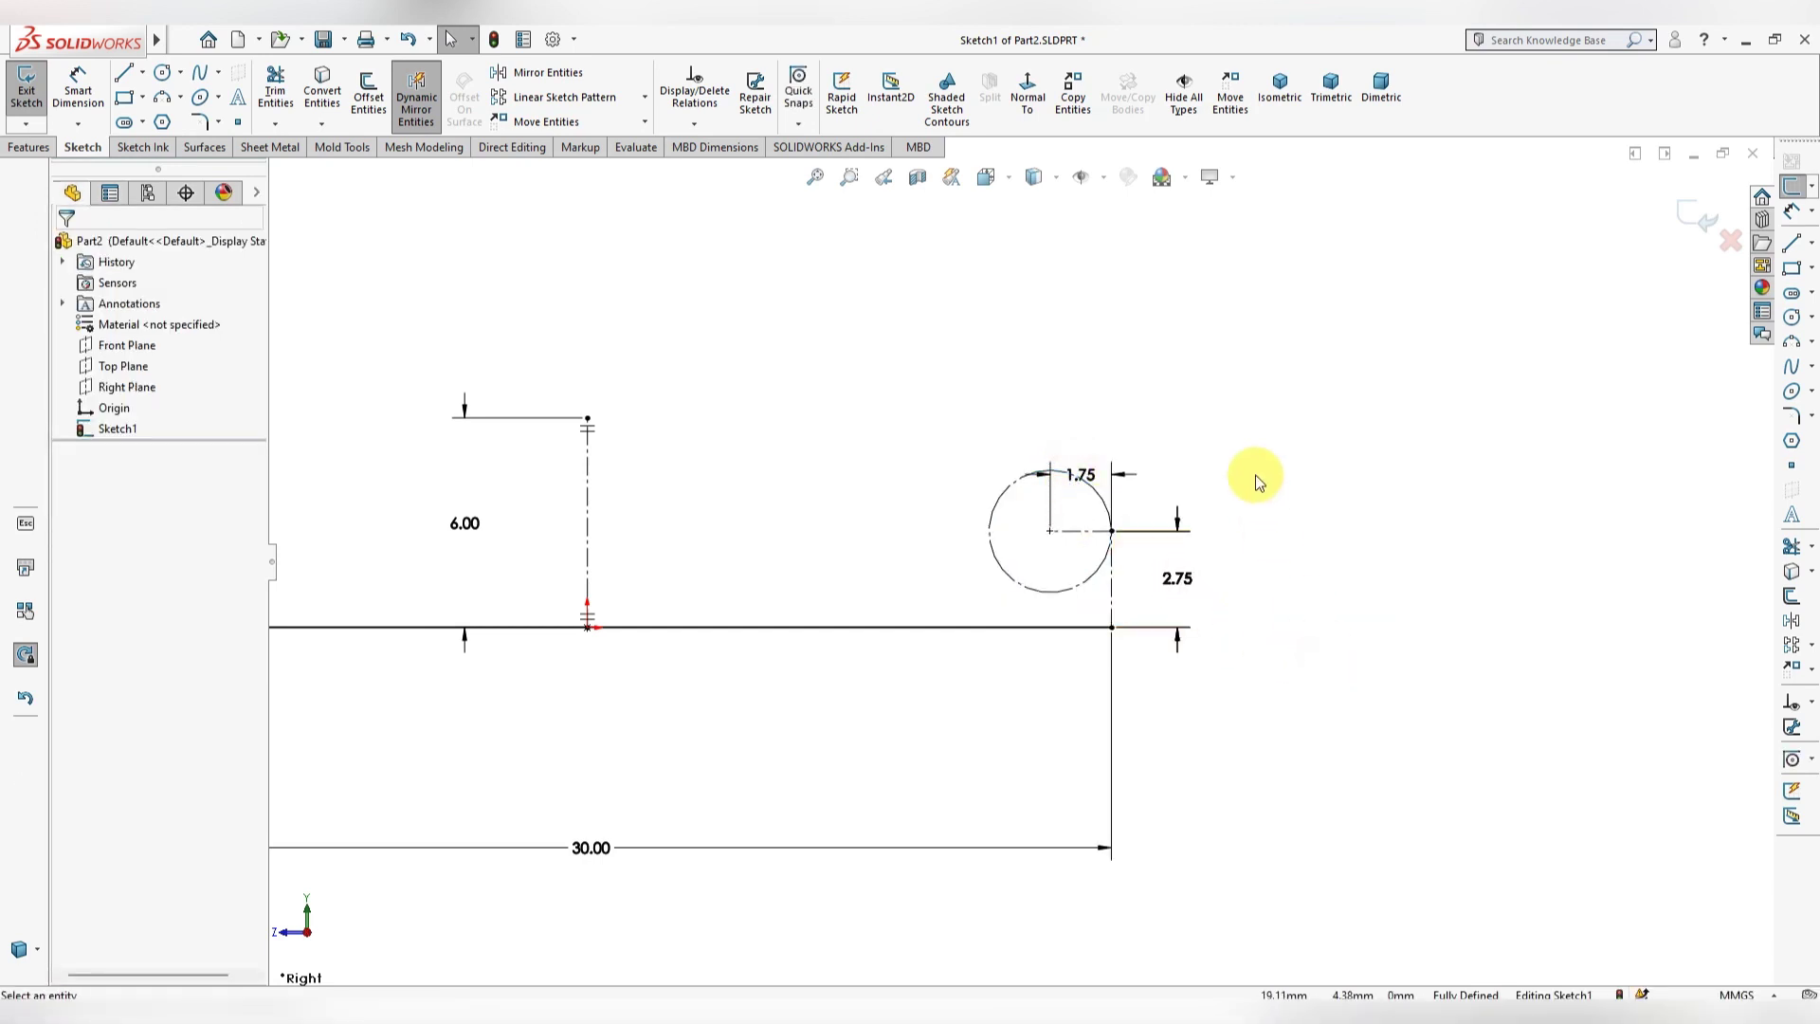
{"action": "left_click", "coordinate": [1058, 525]}
{"action": "key", "text": "f"}
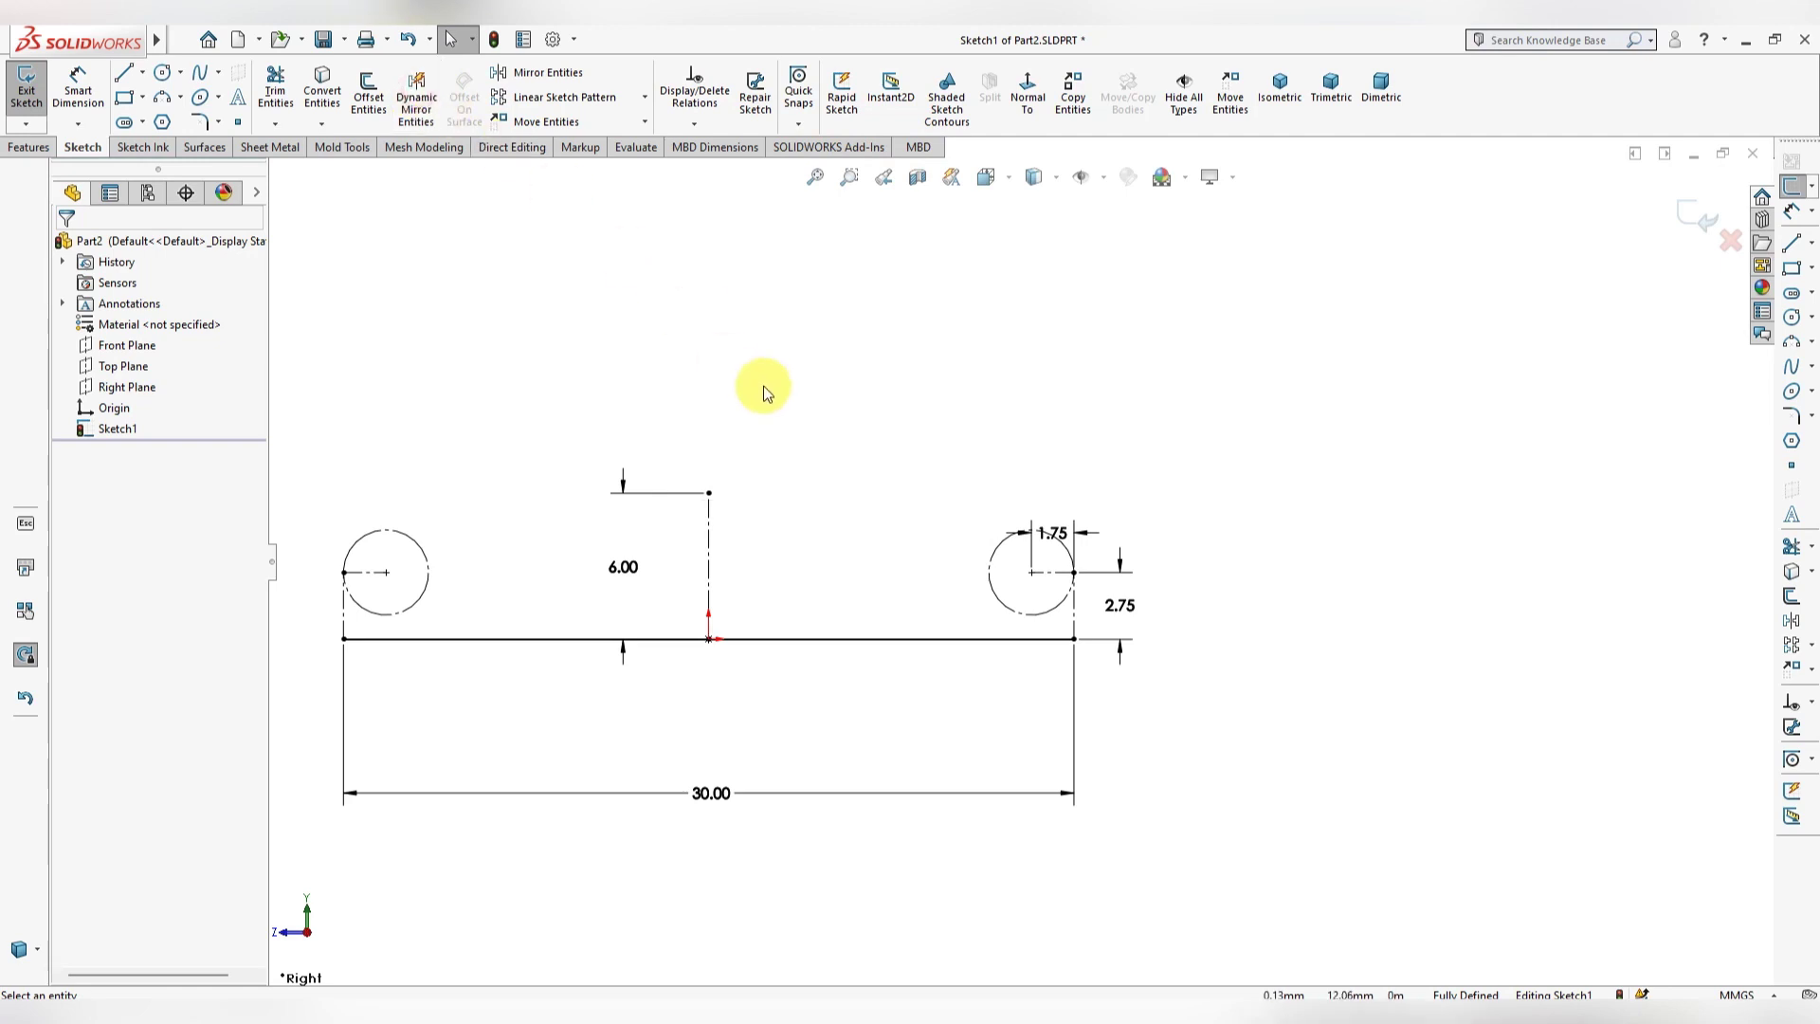
{"action": "scroll", "coordinate": [885, 520], "scroll_direction": "up", "scroll_amount": 2}
{"action": "scroll", "coordinate": [812, 517], "scroll_direction": "down", "scroll_amount": 1}
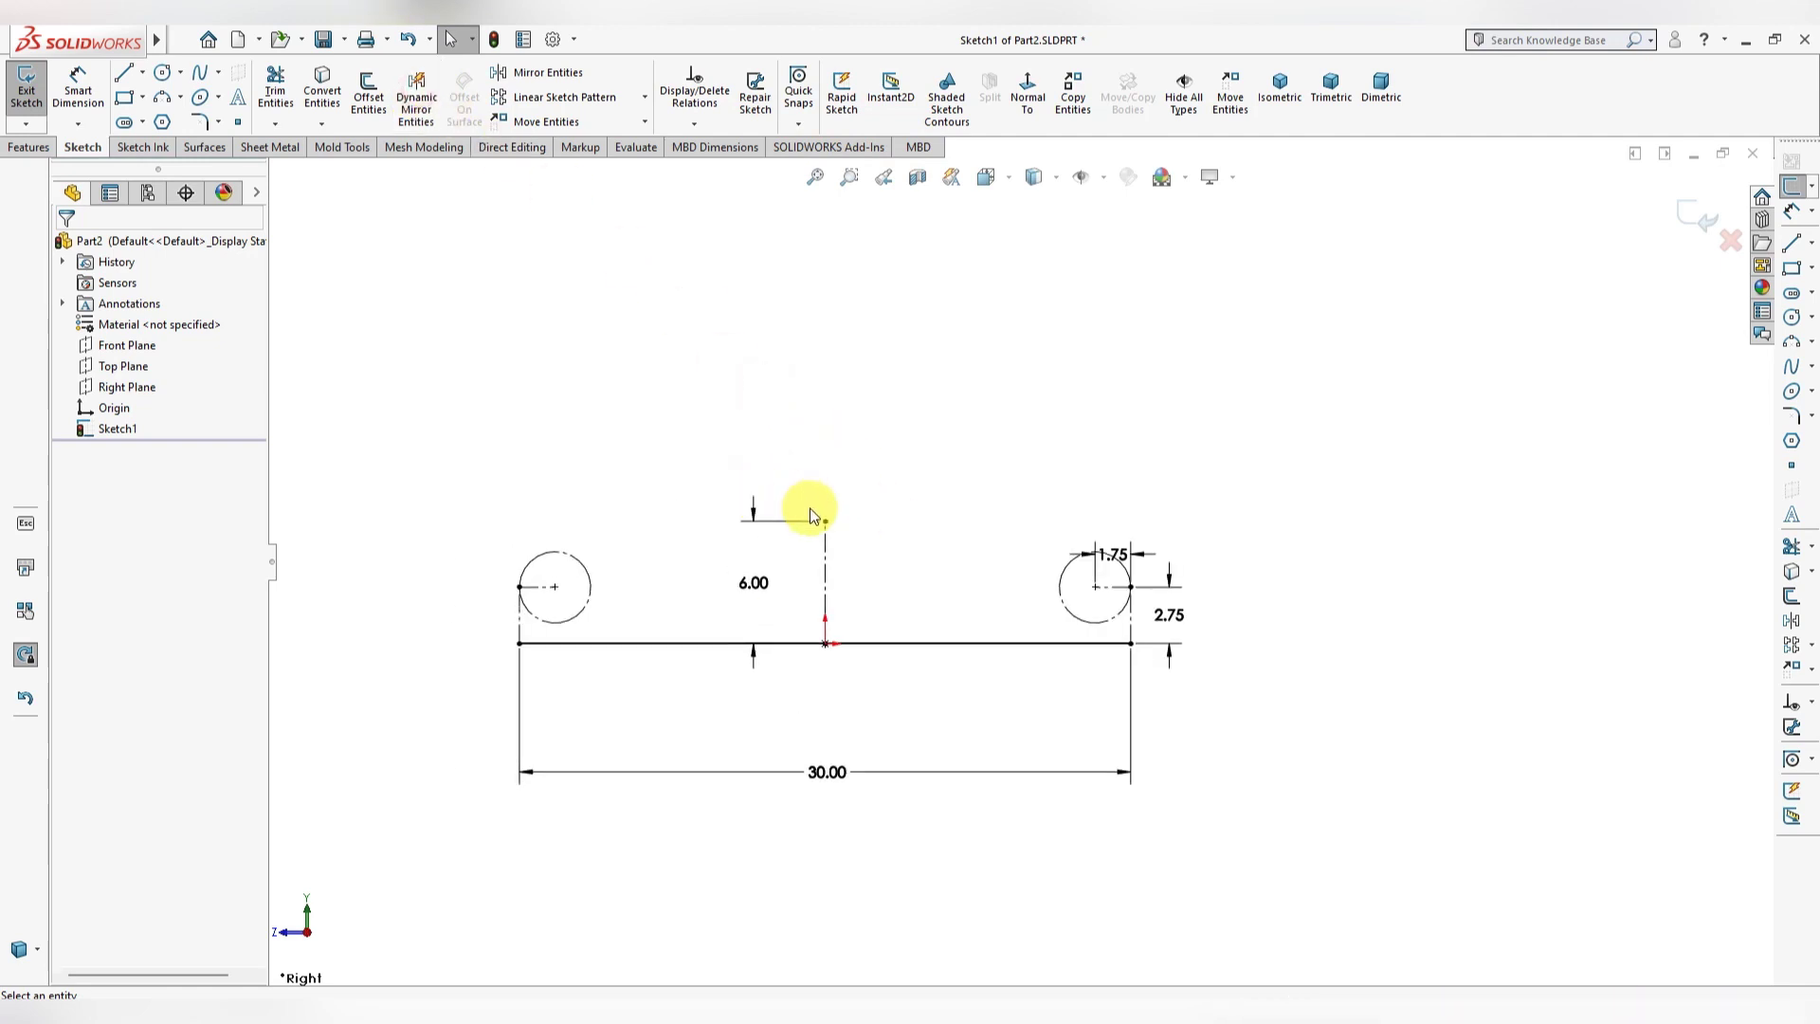
Step: Draw a wide 3 Point Arc spanning from the left circle to the right circle
{"action": "key", "text": "f"}
{"action": "left_click", "coordinate": [180, 97]}
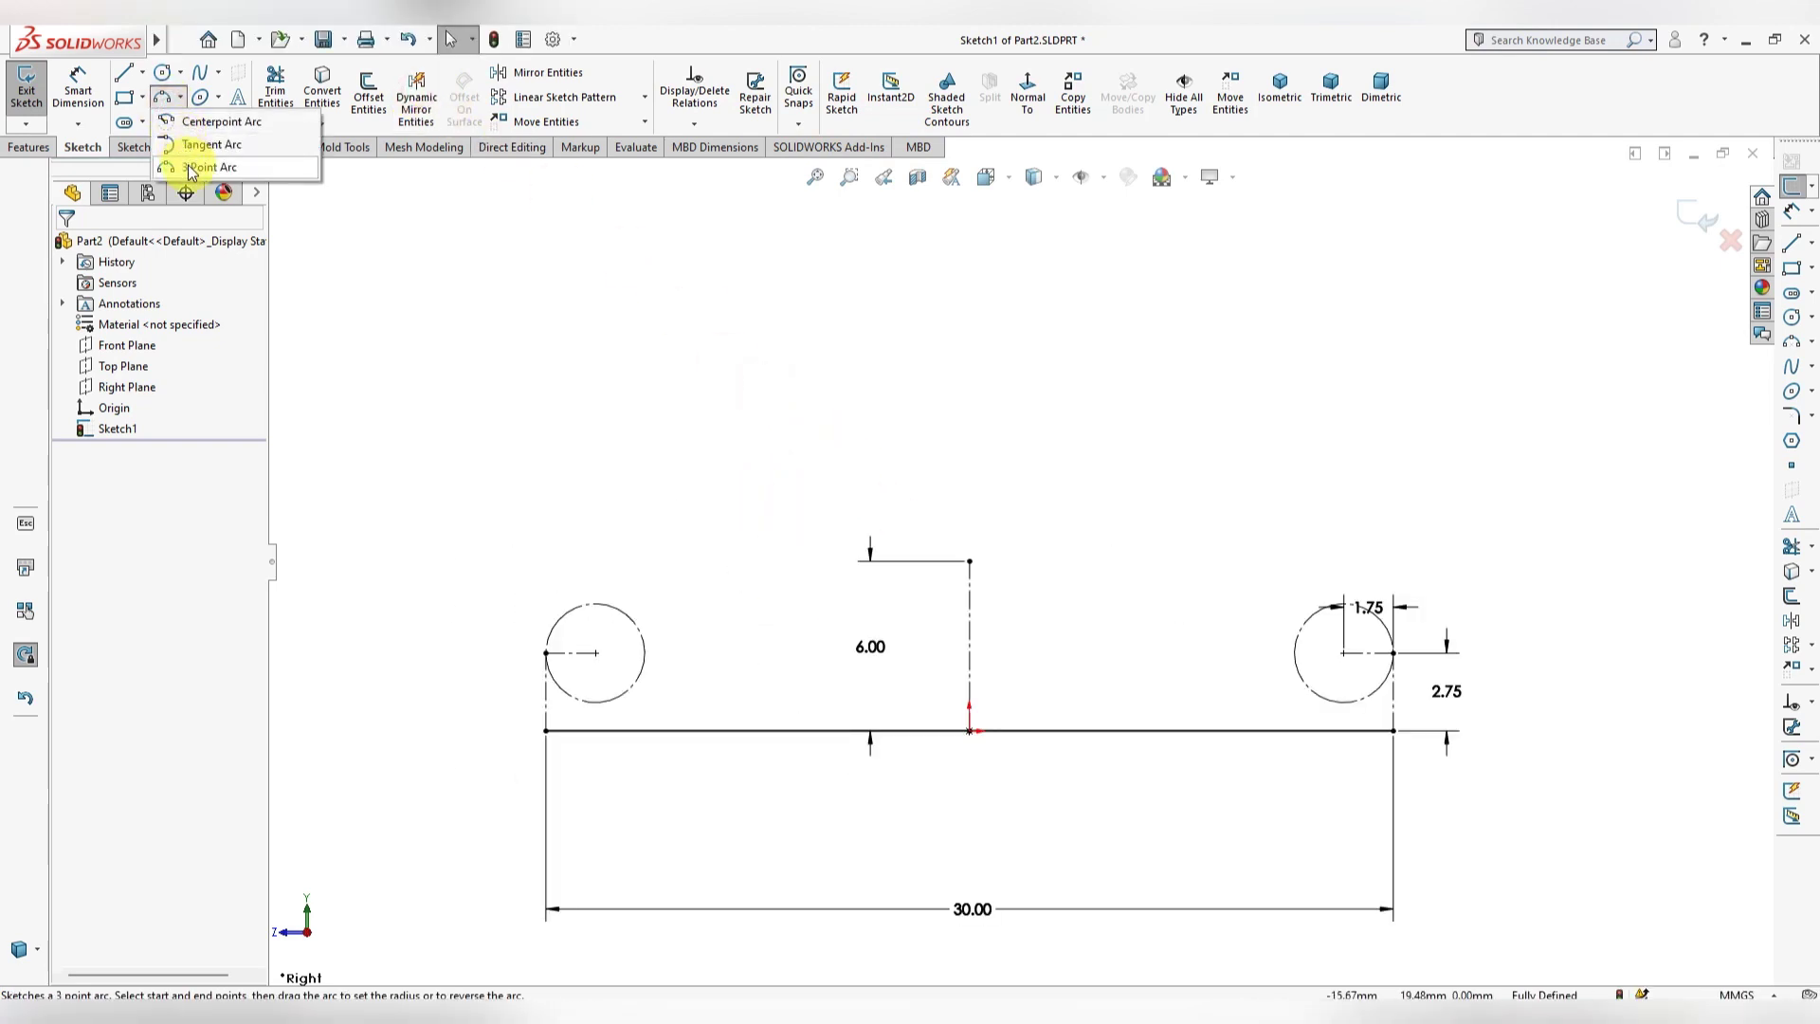
{"action": "left_click", "coordinate": [192, 168]}
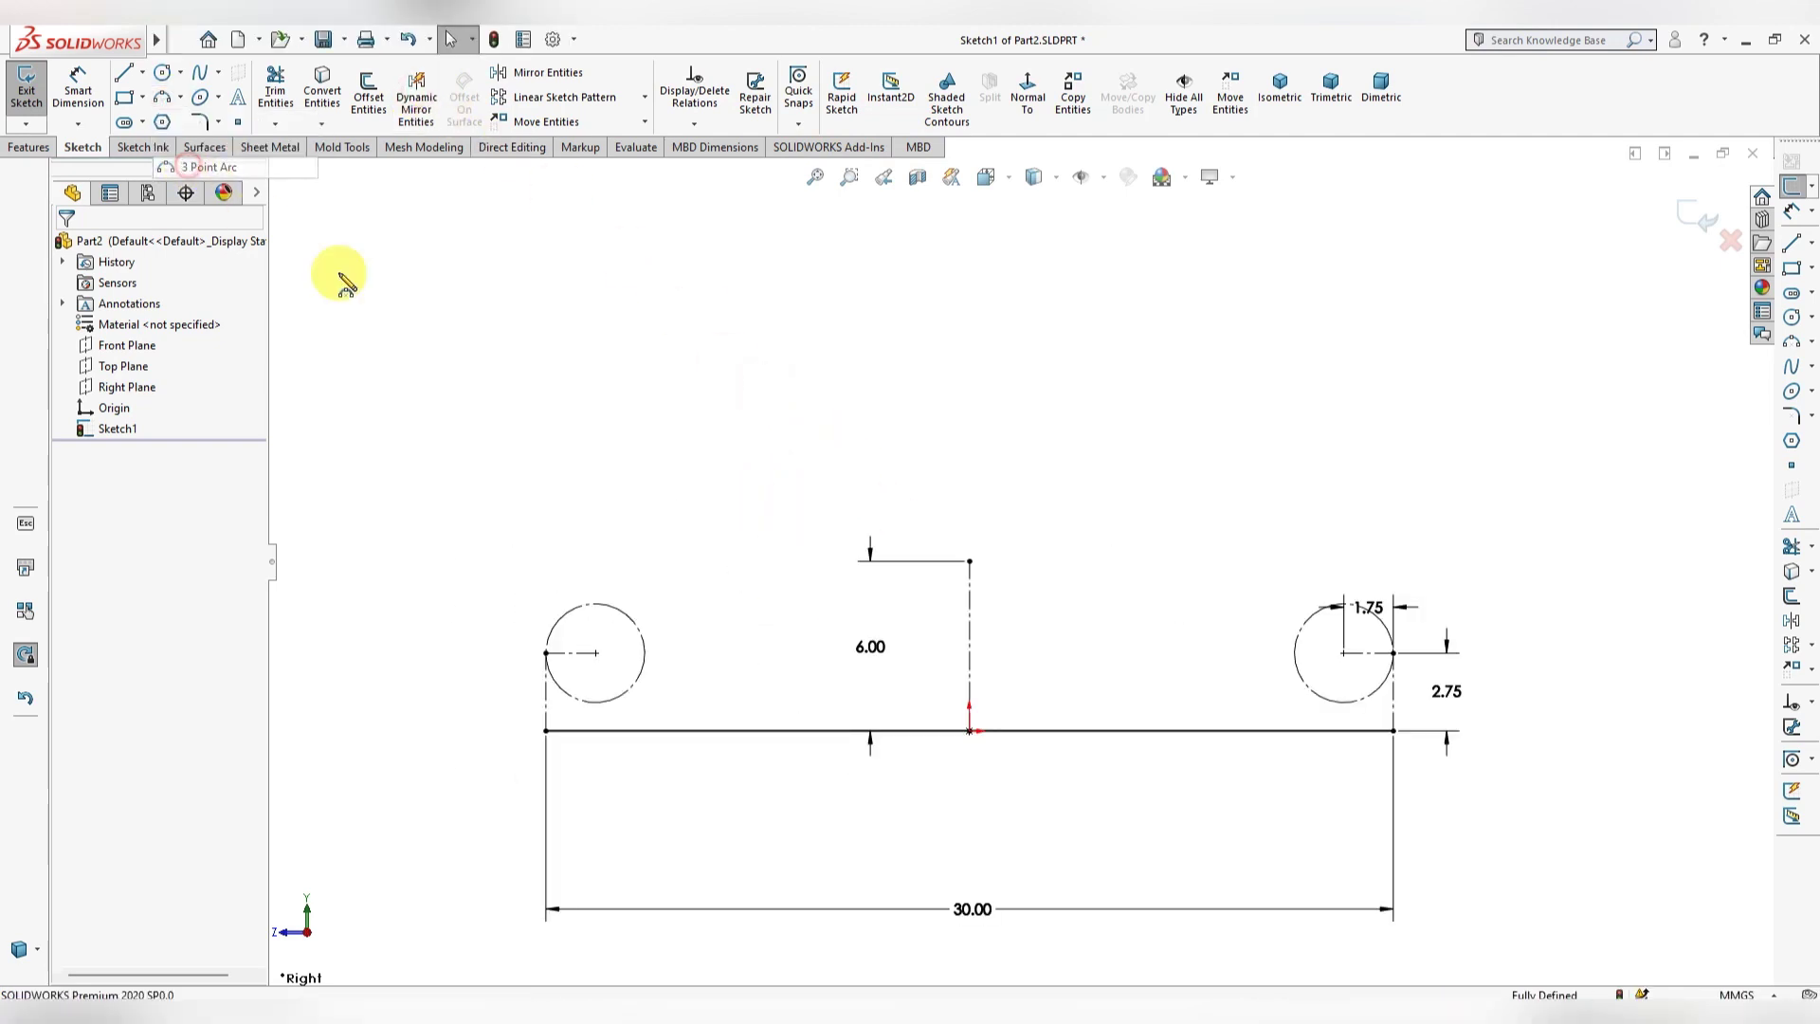
{"action": "left_click", "coordinate": [547, 618]}
{"action": "left_click", "coordinate": [1404, 624]}
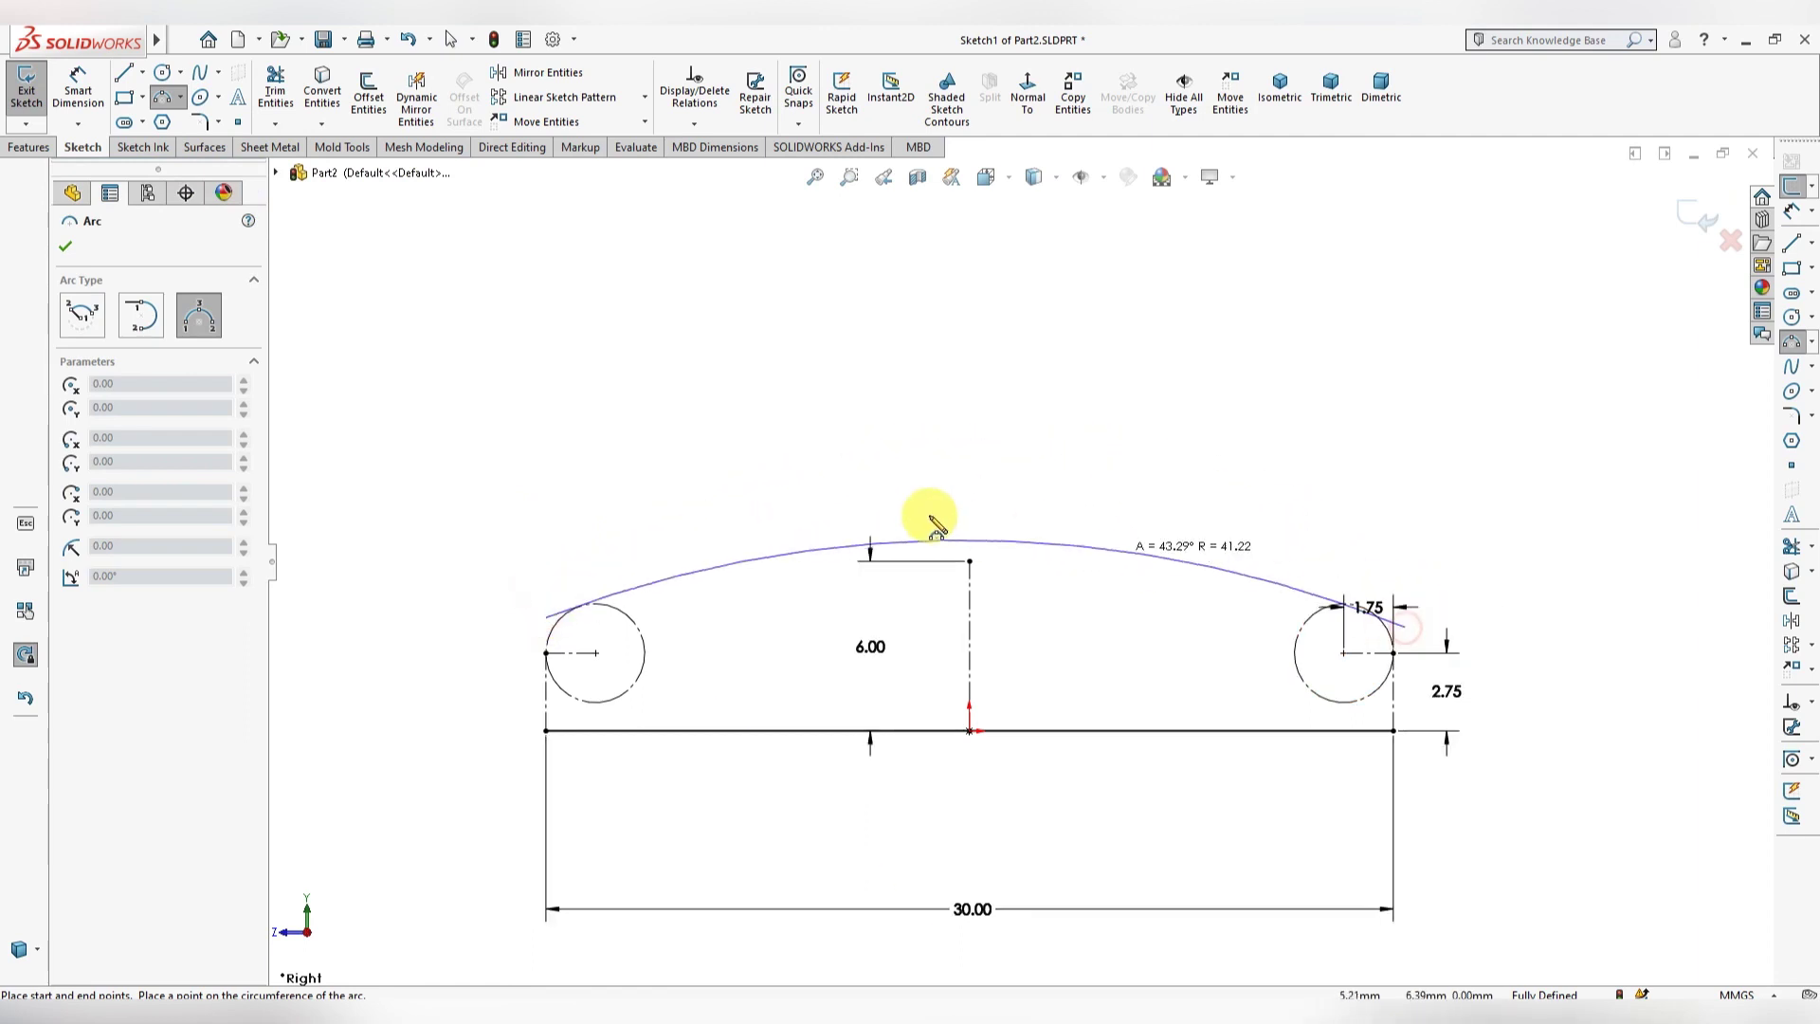
{"action": "left_click", "coordinate": [969, 567]}
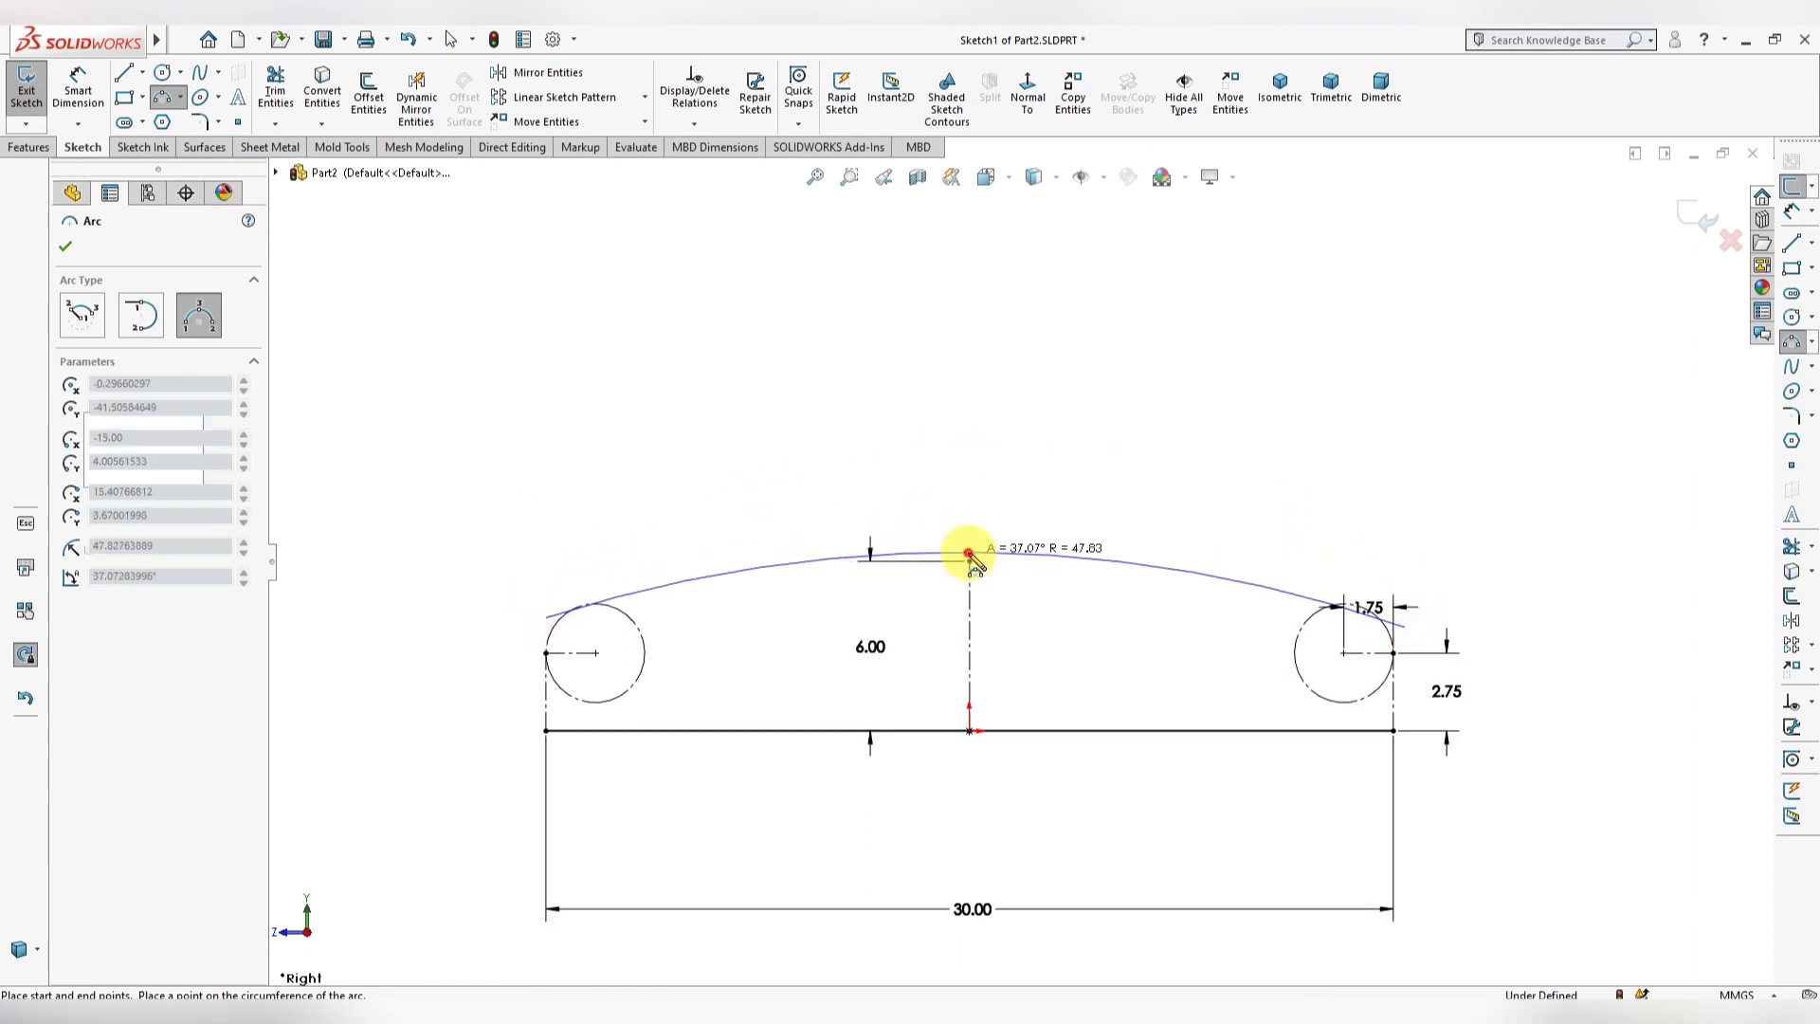
{"action": "key", "text": "Escape"}
{"action": "scroll", "coordinate": [987, 565], "scroll_direction": "down", "scroll_amount": 2}
{"action": "scroll", "coordinate": [987, 566], "scroll_direction": "down", "scroll_amount": 2}
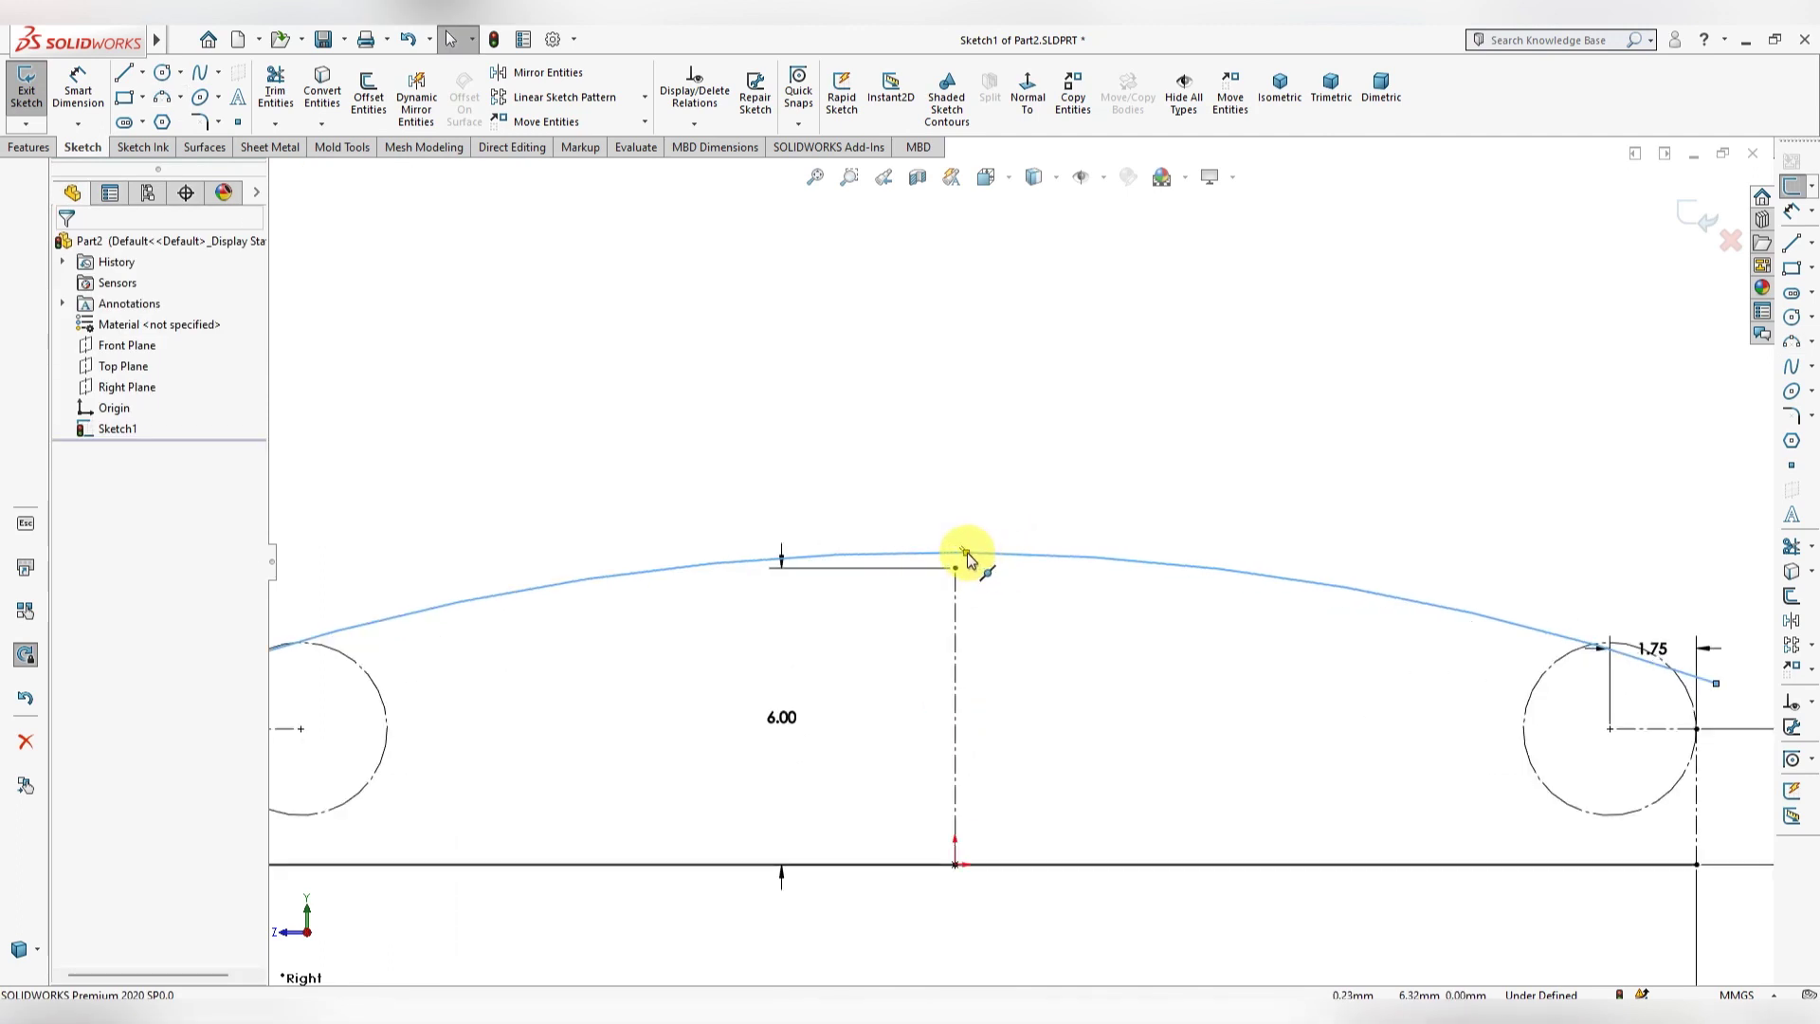
Step: Make the arc's peak coincident with the top of the 6.00 centerline
{"action": "left_click", "coordinate": [960, 559]}
{"action": "left_click", "coordinate": [955, 569], "text": "ctrl"}
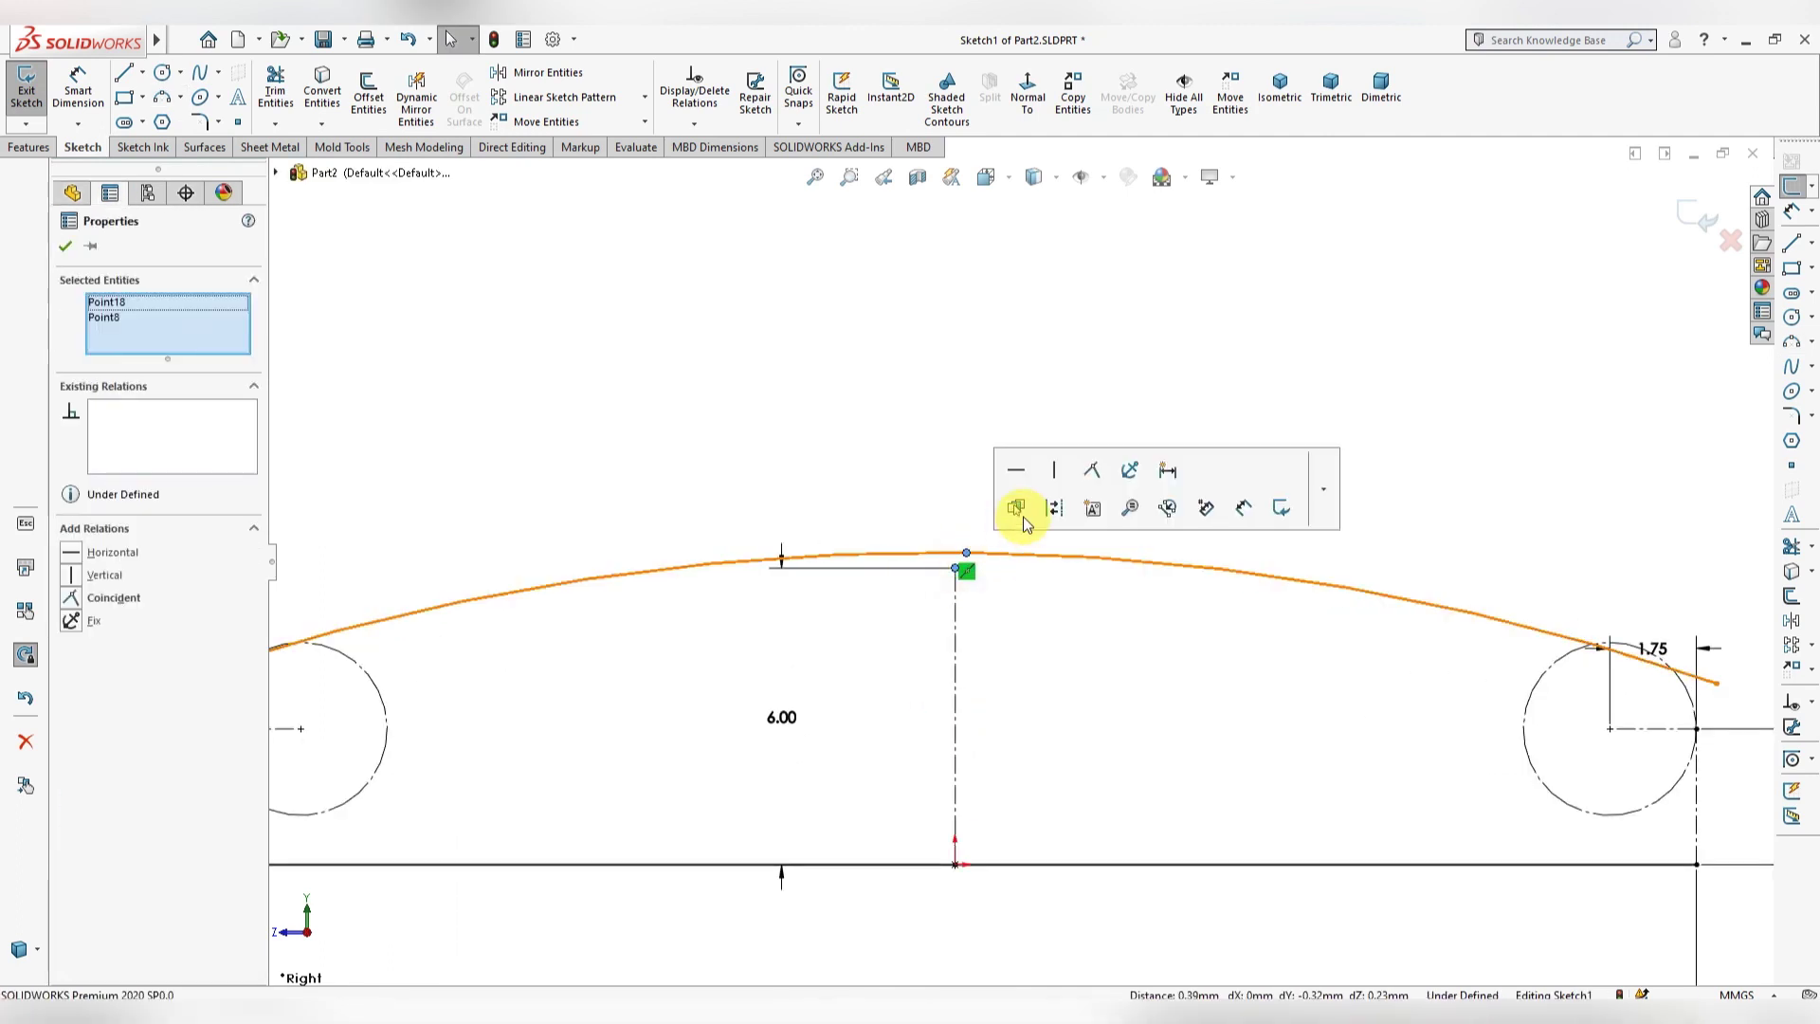
{"action": "left_click", "coordinate": [1097, 470]}
{"action": "left_click", "coordinate": [800, 462]}
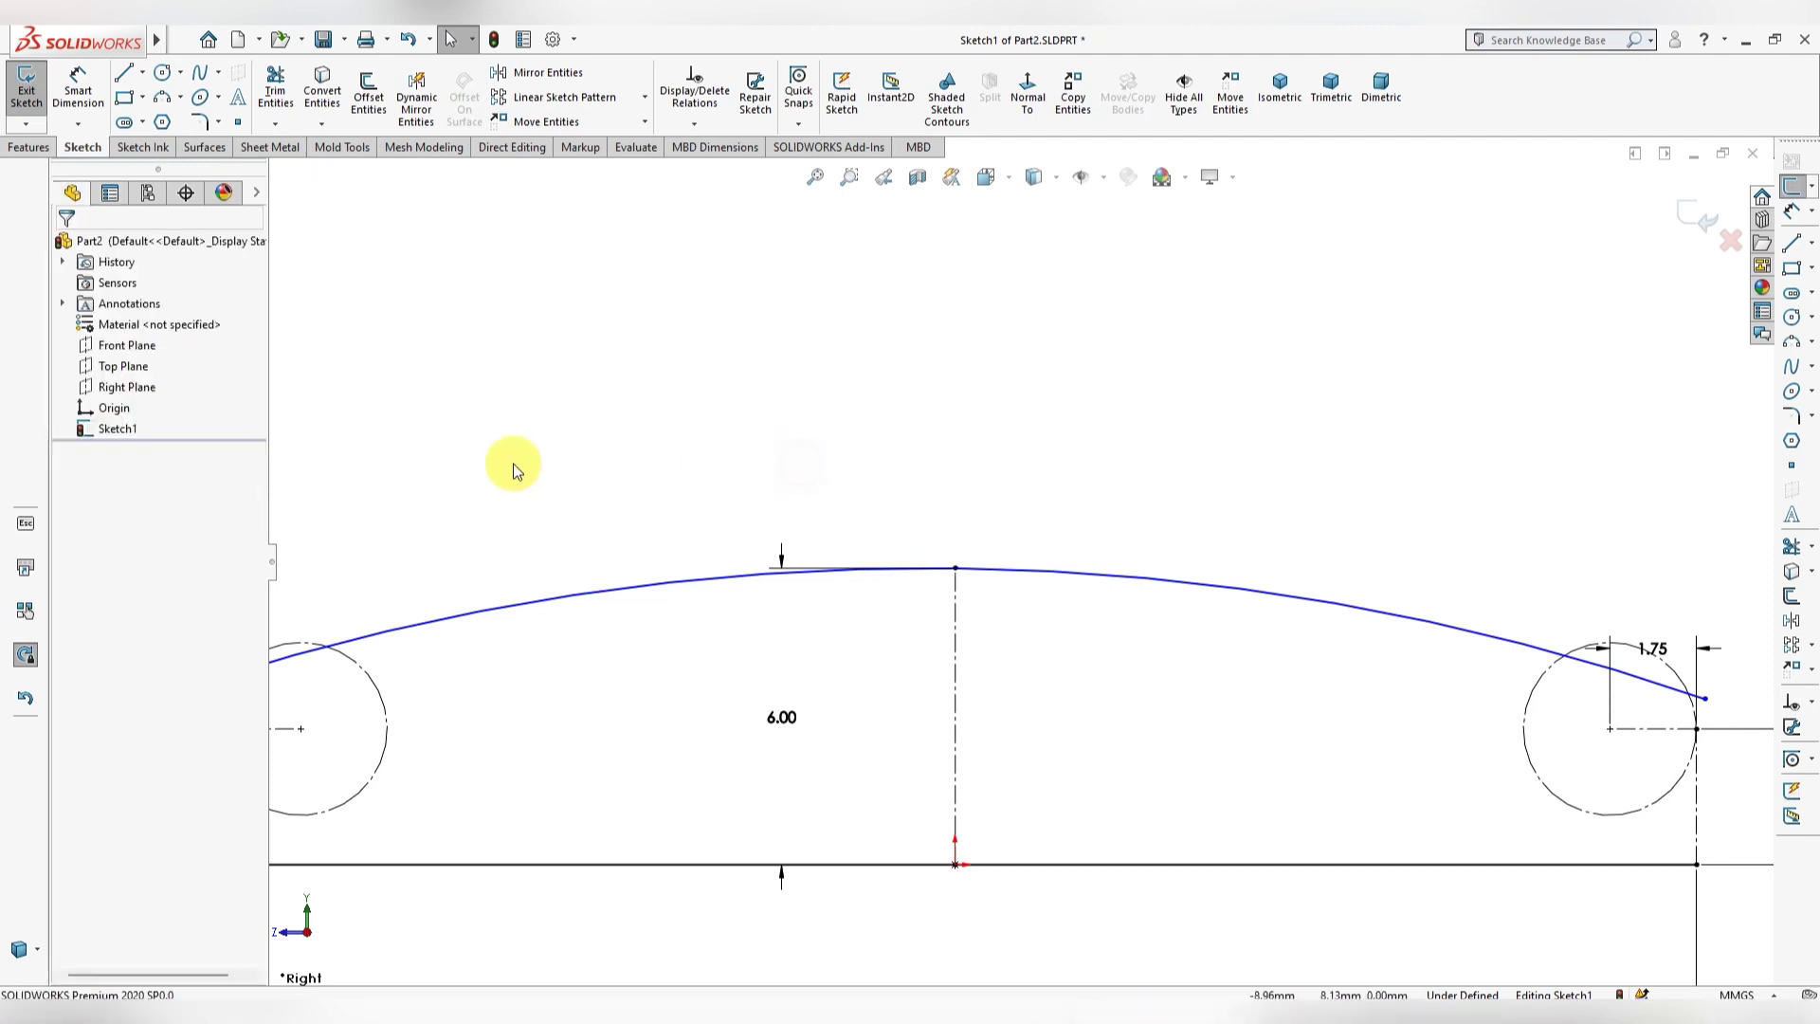
{"action": "scroll", "coordinate": [516, 464], "scroll_direction": "up", "scroll_amount": 3}
Step: Make the top arc tangent to the left circle
{"action": "left_click", "coordinate": [599, 611]}
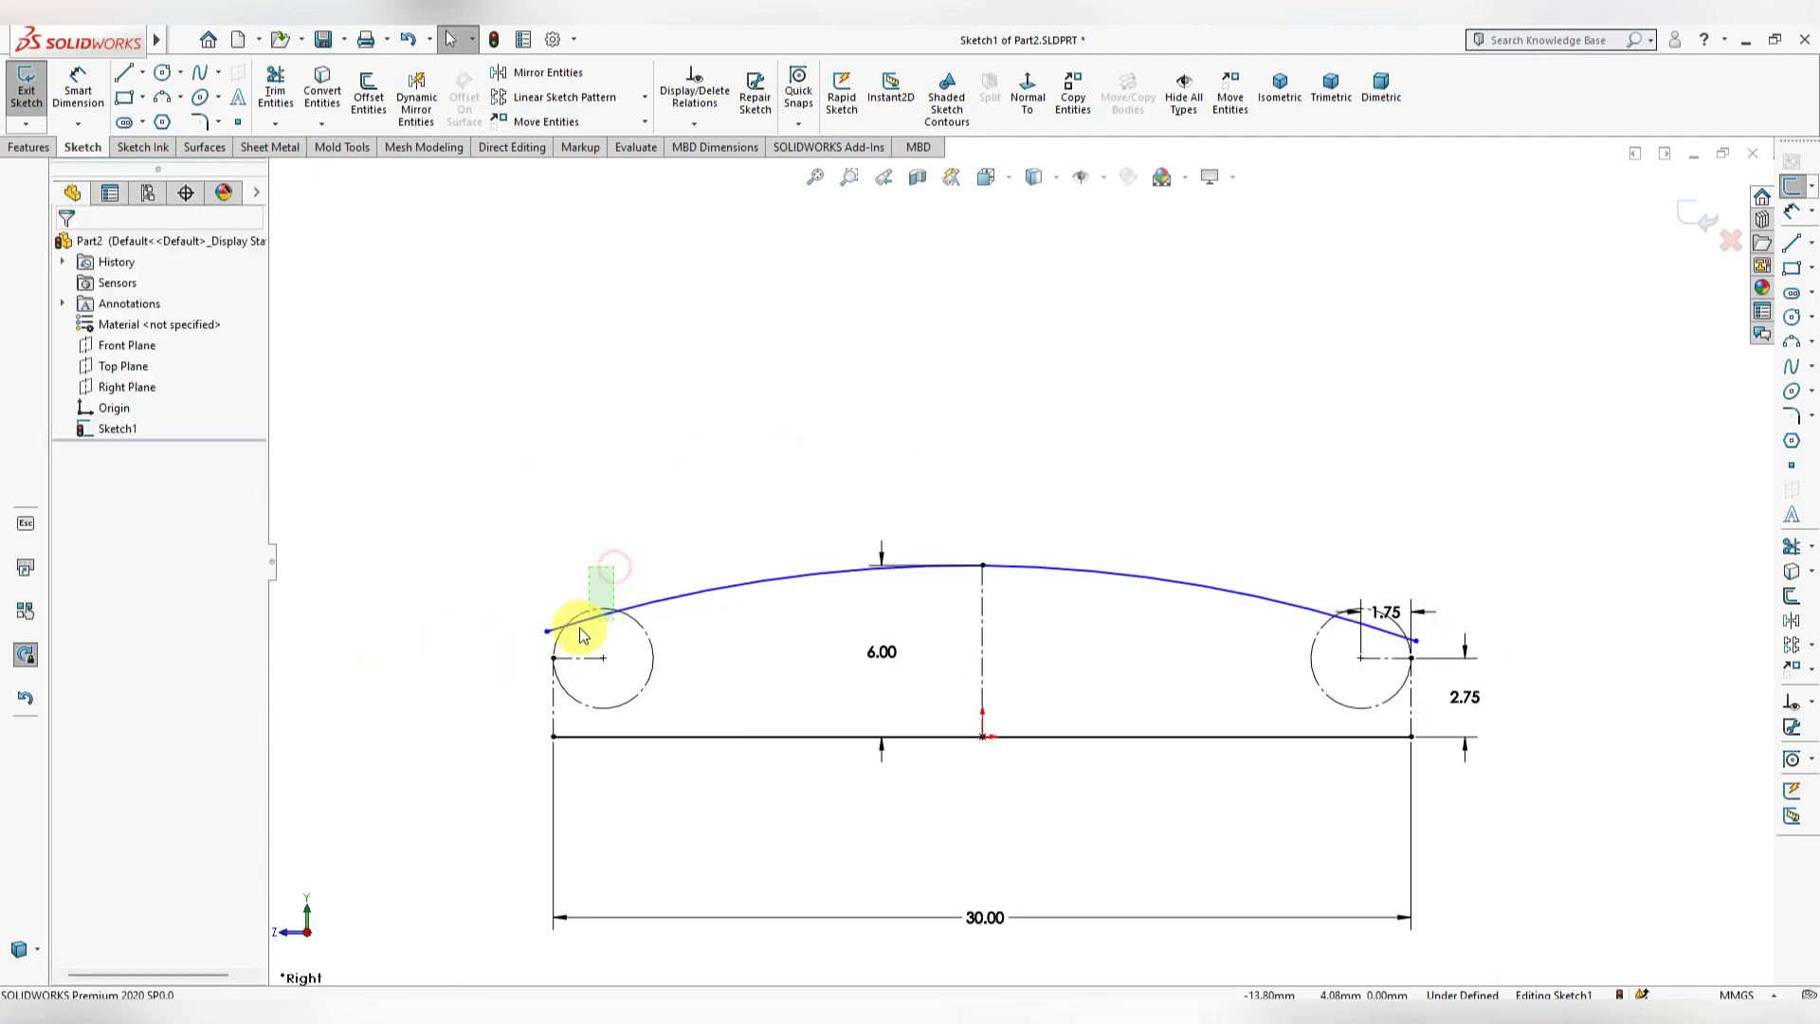
{"action": "left_click", "coordinate": [595, 616], "text": "ctrl"}
{"action": "left_click", "coordinate": [672, 534]}
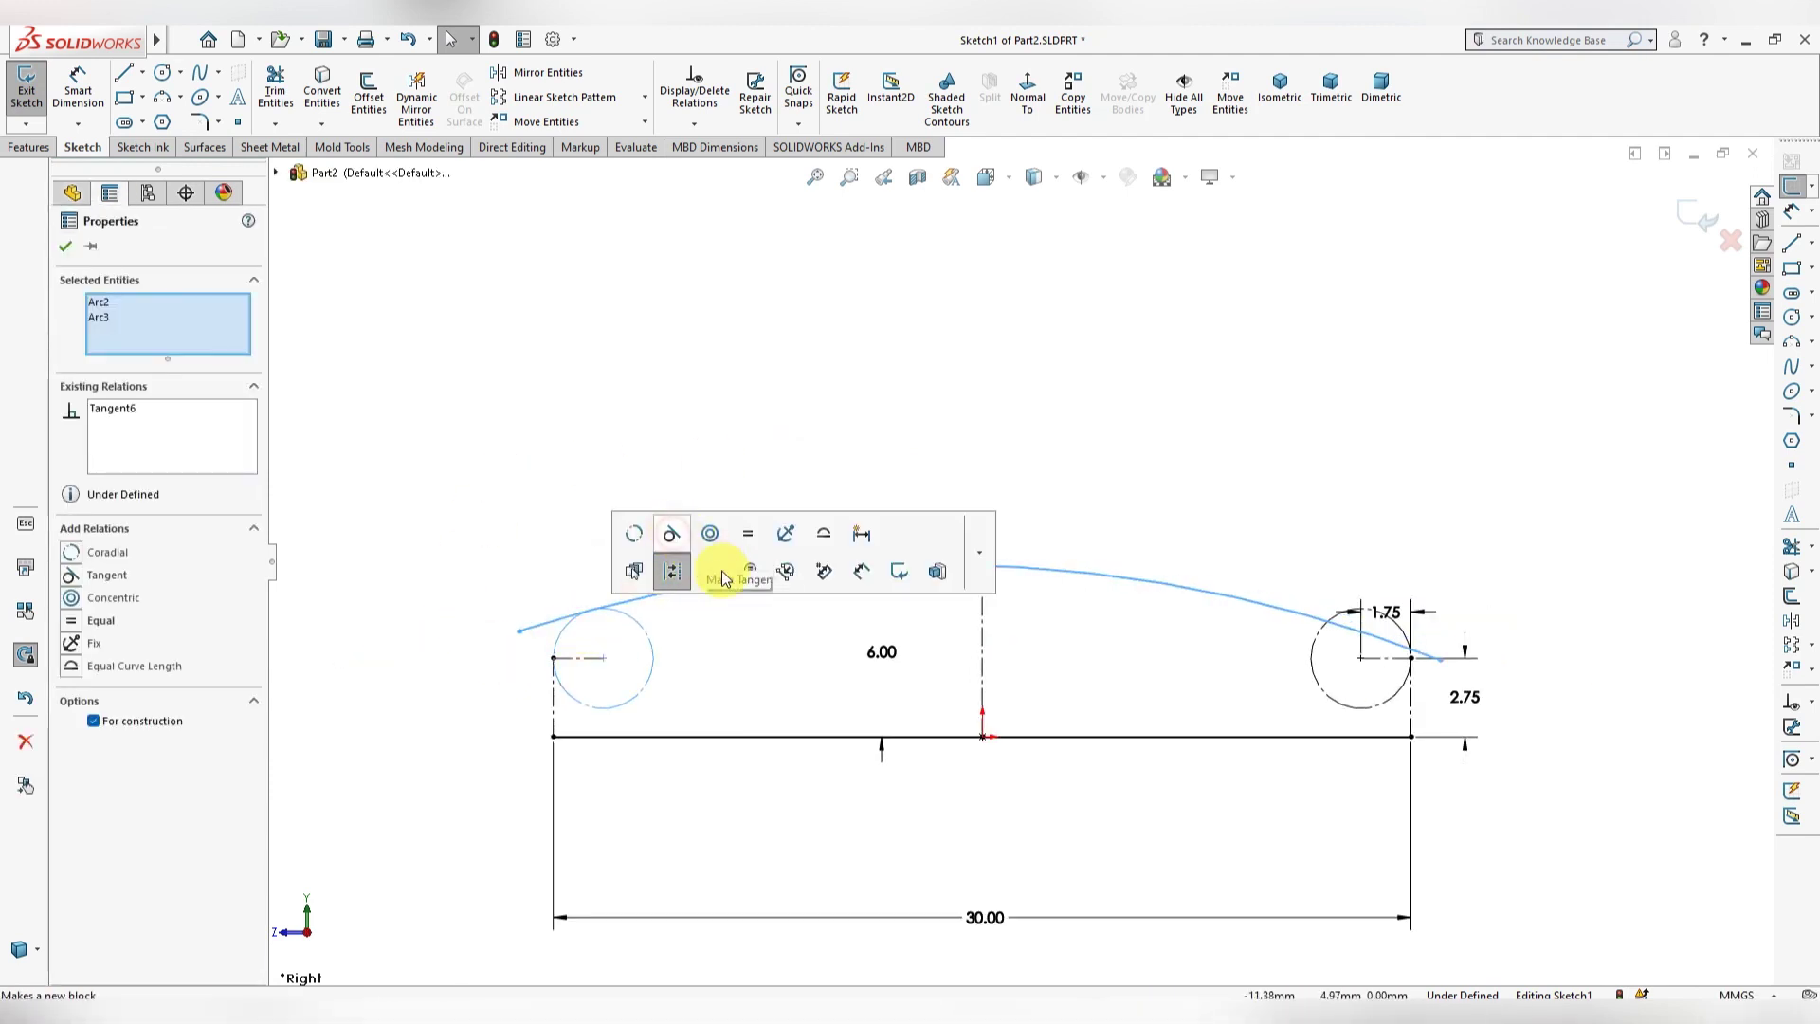
{"action": "key", "text": "Escape"}
Step: Make the top arc tangent to the right circle
{"action": "left_click", "coordinate": [1317, 628]}
{"action": "left_click", "coordinate": [1313, 633], "text": "ctrl"}
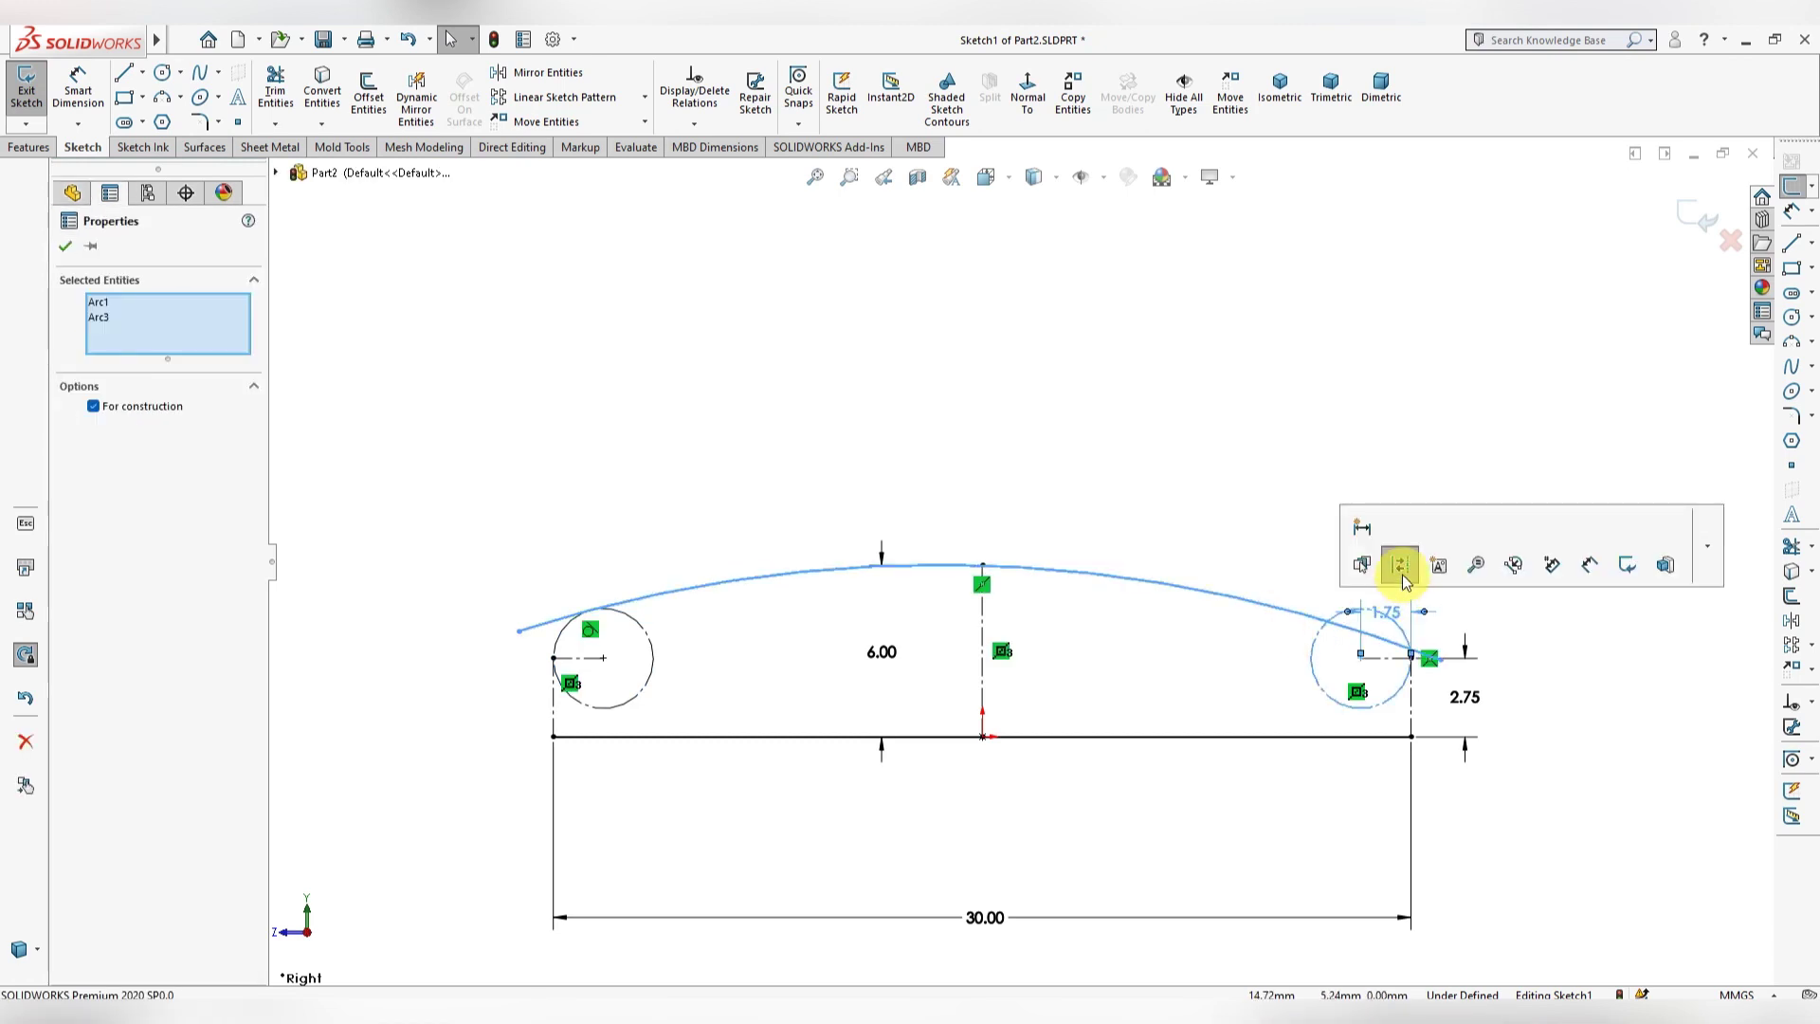
{"action": "left_click", "coordinate": [1397, 560]}
{"action": "key", "text": "Escape"}
{"action": "left_click", "coordinate": [1301, 604]}
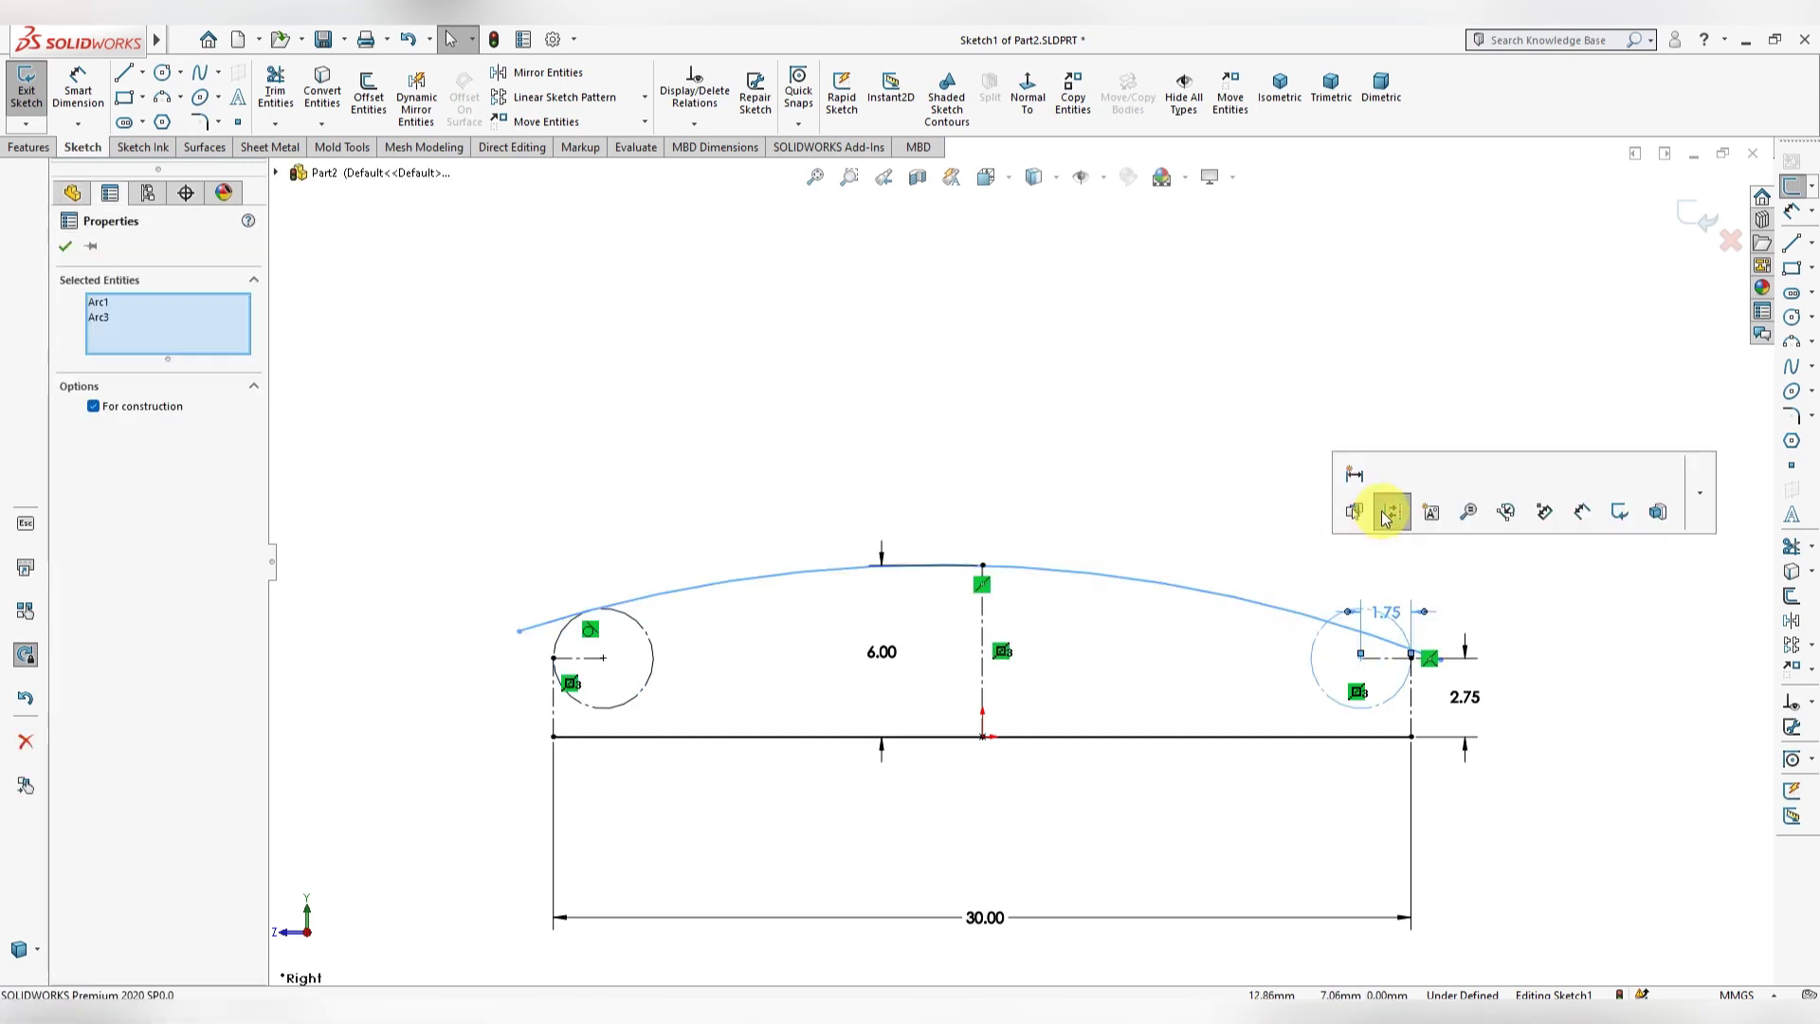
{"action": "key", "text": "Escape"}
{"action": "scroll", "coordinate": [1449, 627], "scroll_direction": "down", "scroll_amount": 2}
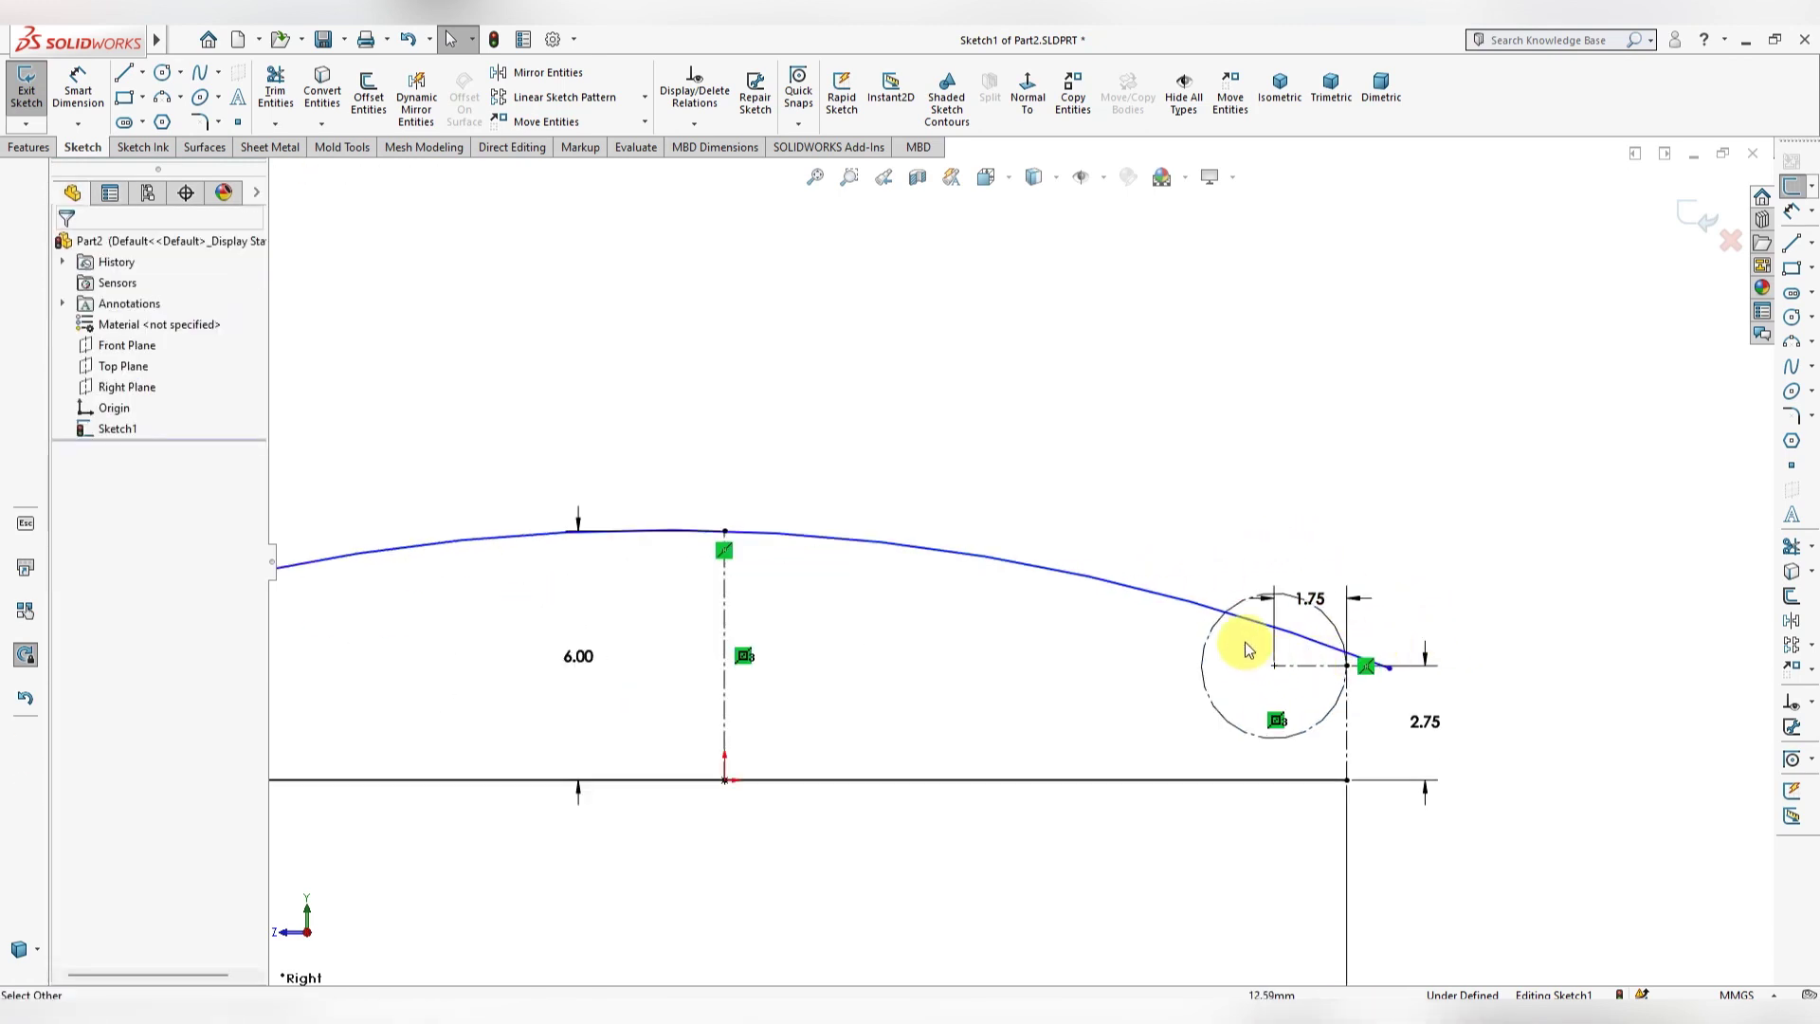
{"action": "left_click", "coordinate": [1248, 609]}
{"action": "left_click", "coordinate": [1290, 593], "text": "ctrl"}
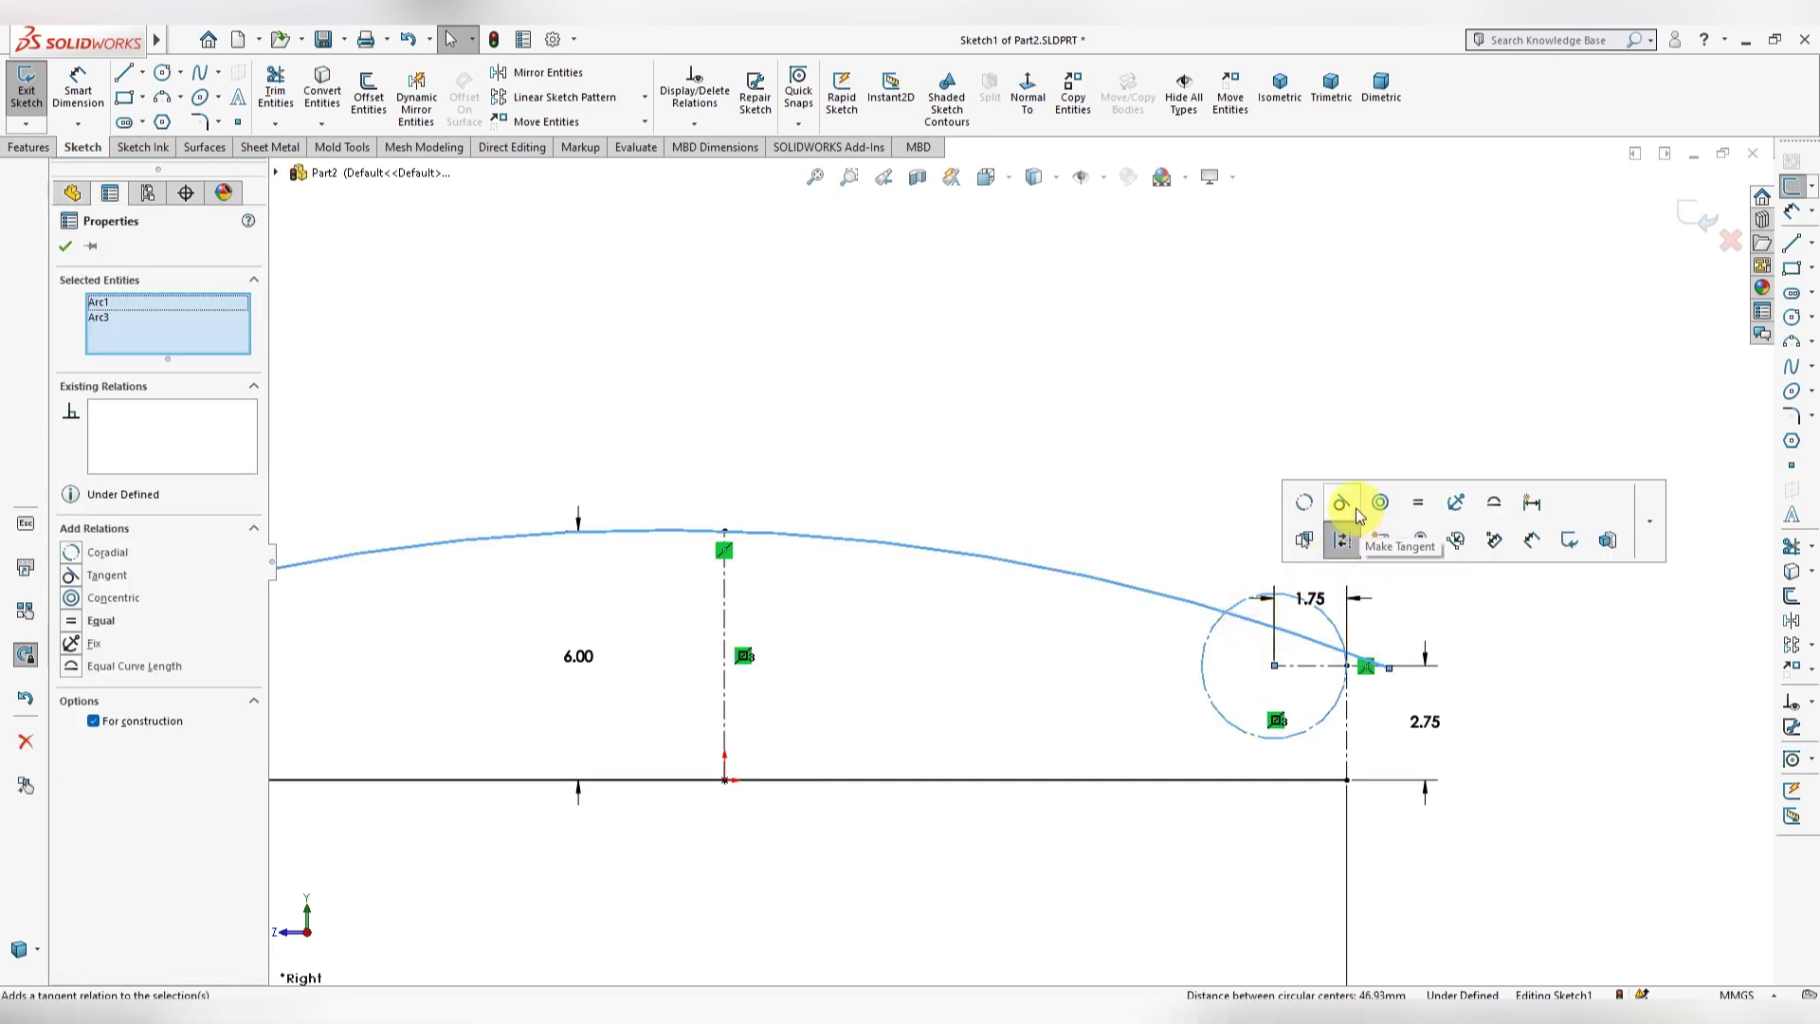
{"action": "left_click", "coordinate": [1356, 512]}
{"action": "left_click", "coordinate": [1185, 505]}
{"action": "scroll", "coordinate": [828, 526], "scroll_direction": "up", "scroll_amount": 3}
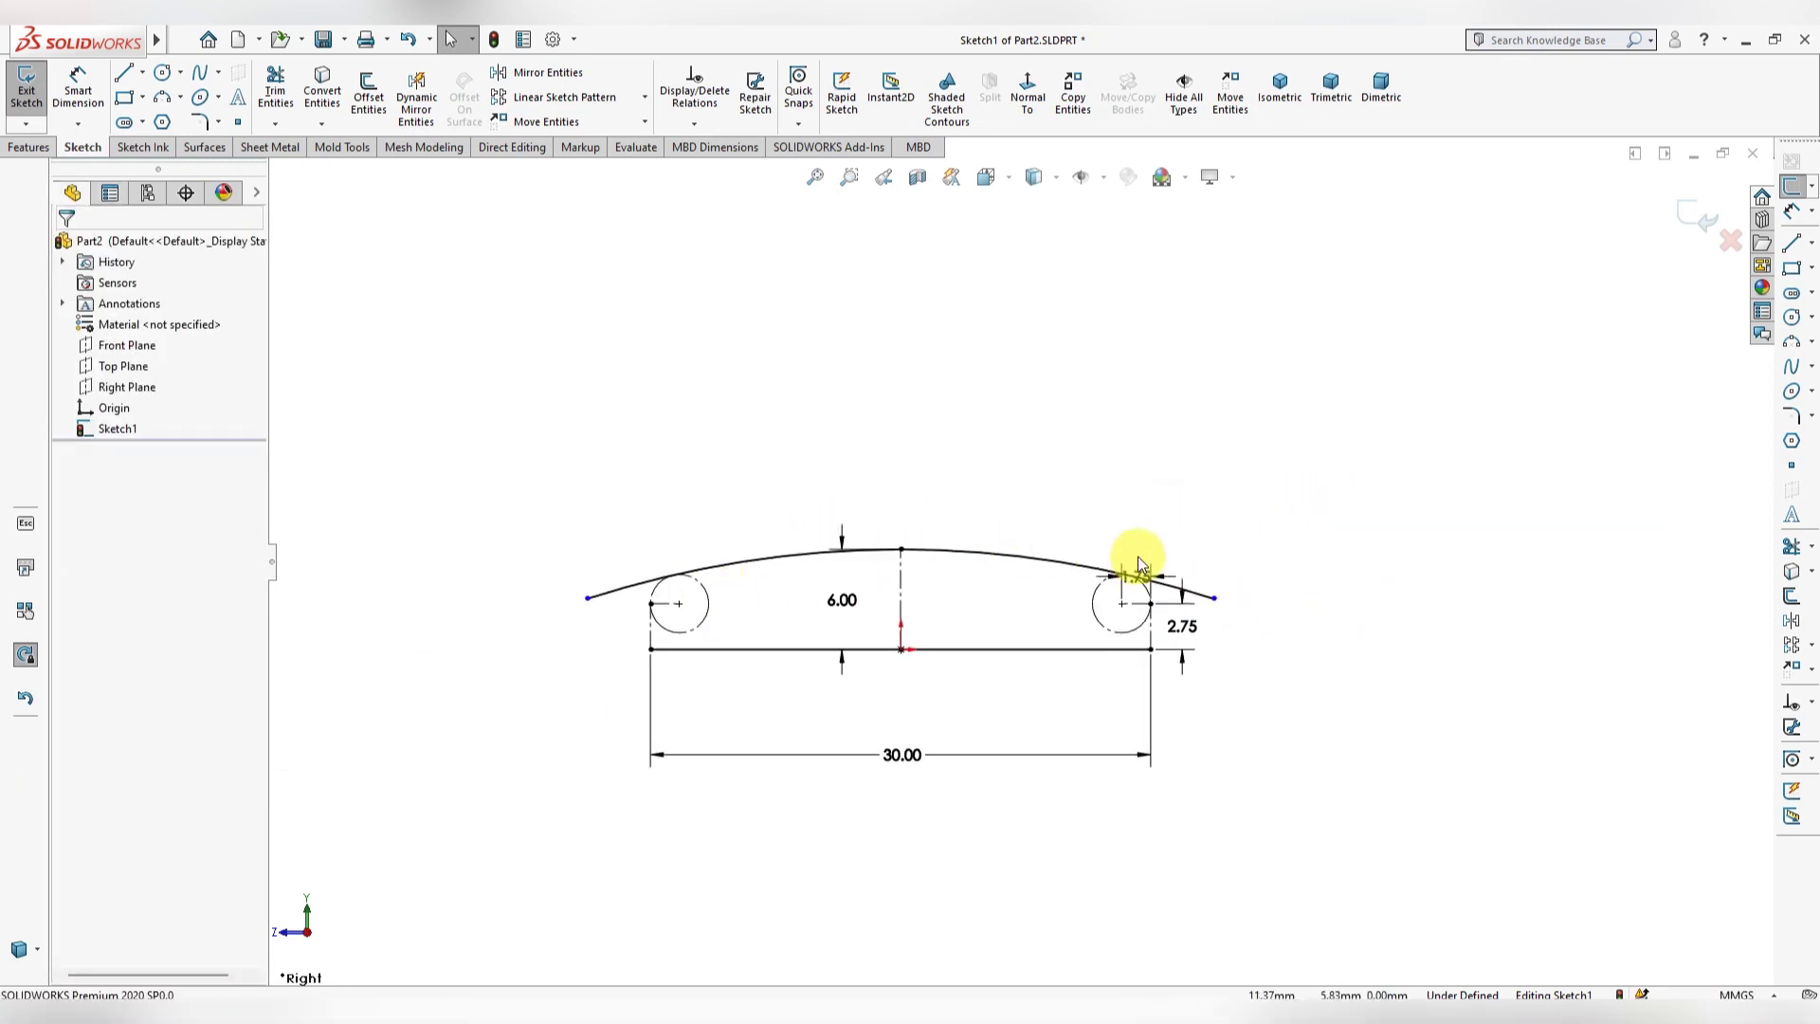
{"action": "scroll", "coordinate": [853, 630], "scroll_direction": "down", "scroll_amount": 2}
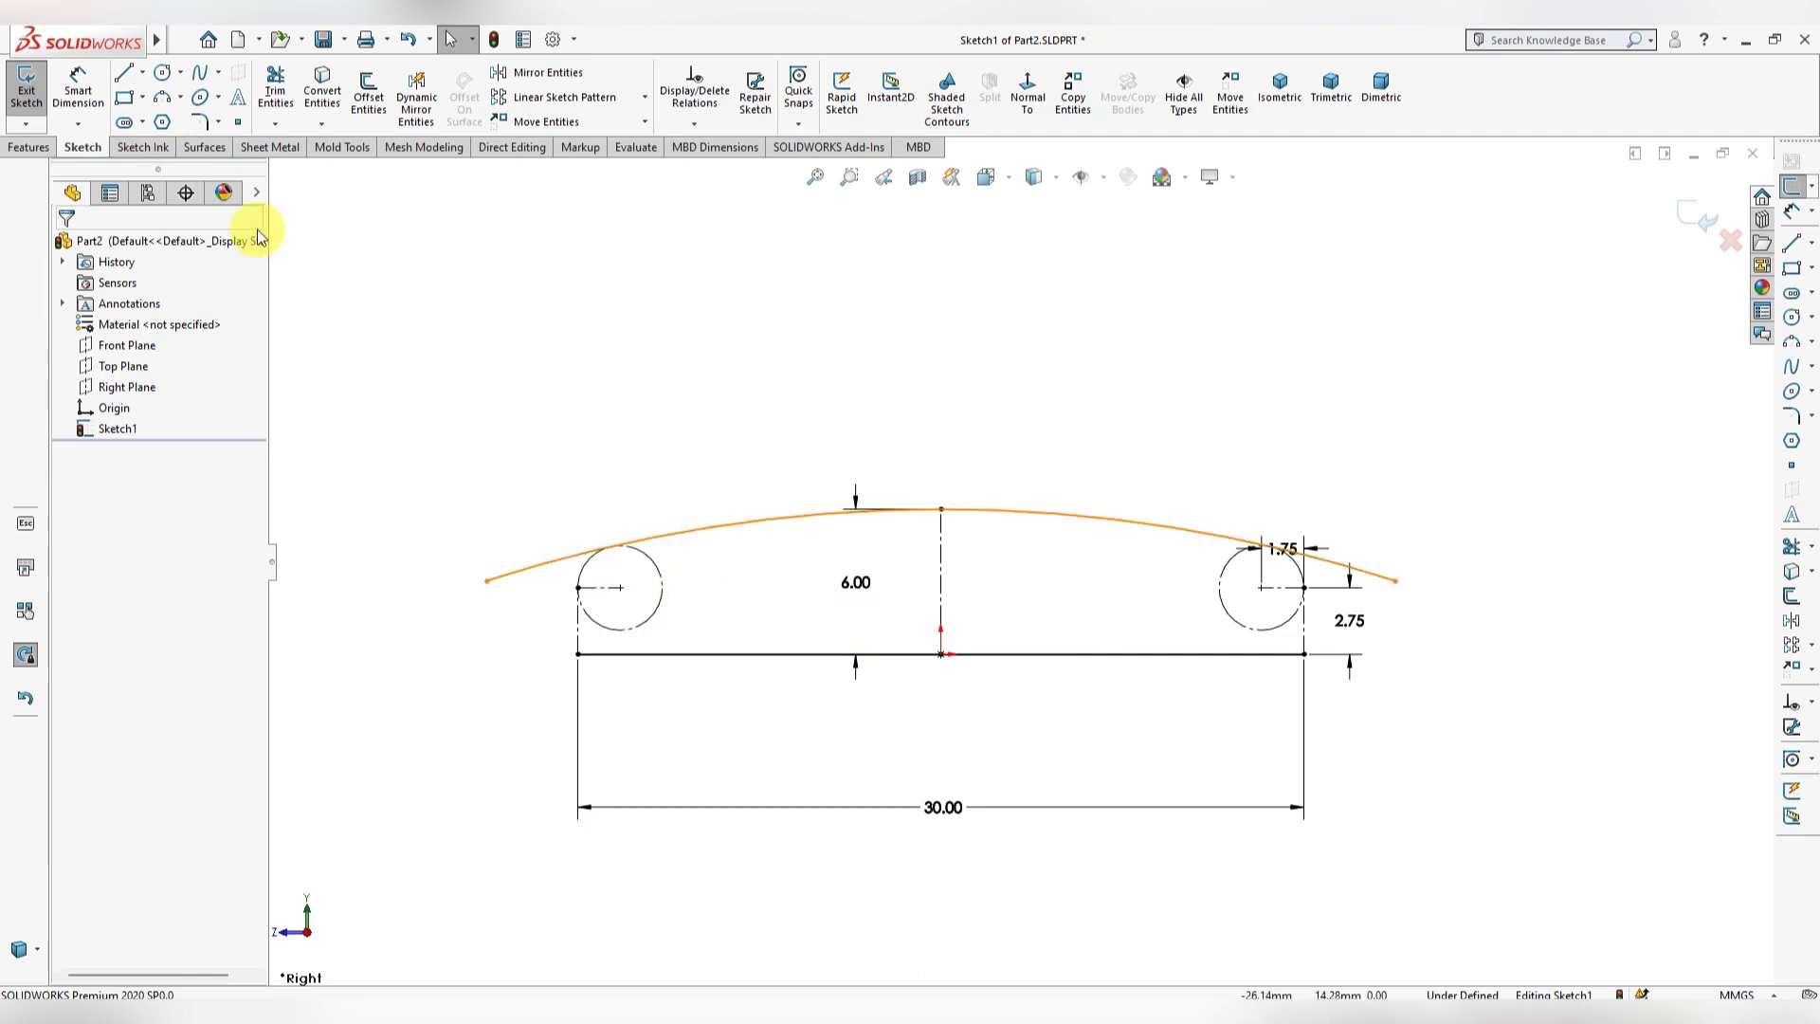
Step: Bring up options for the bottom and left lines, and cancel a Convert Entities attempt
{"action": "right_click", "coordinate": [1325, 632]}
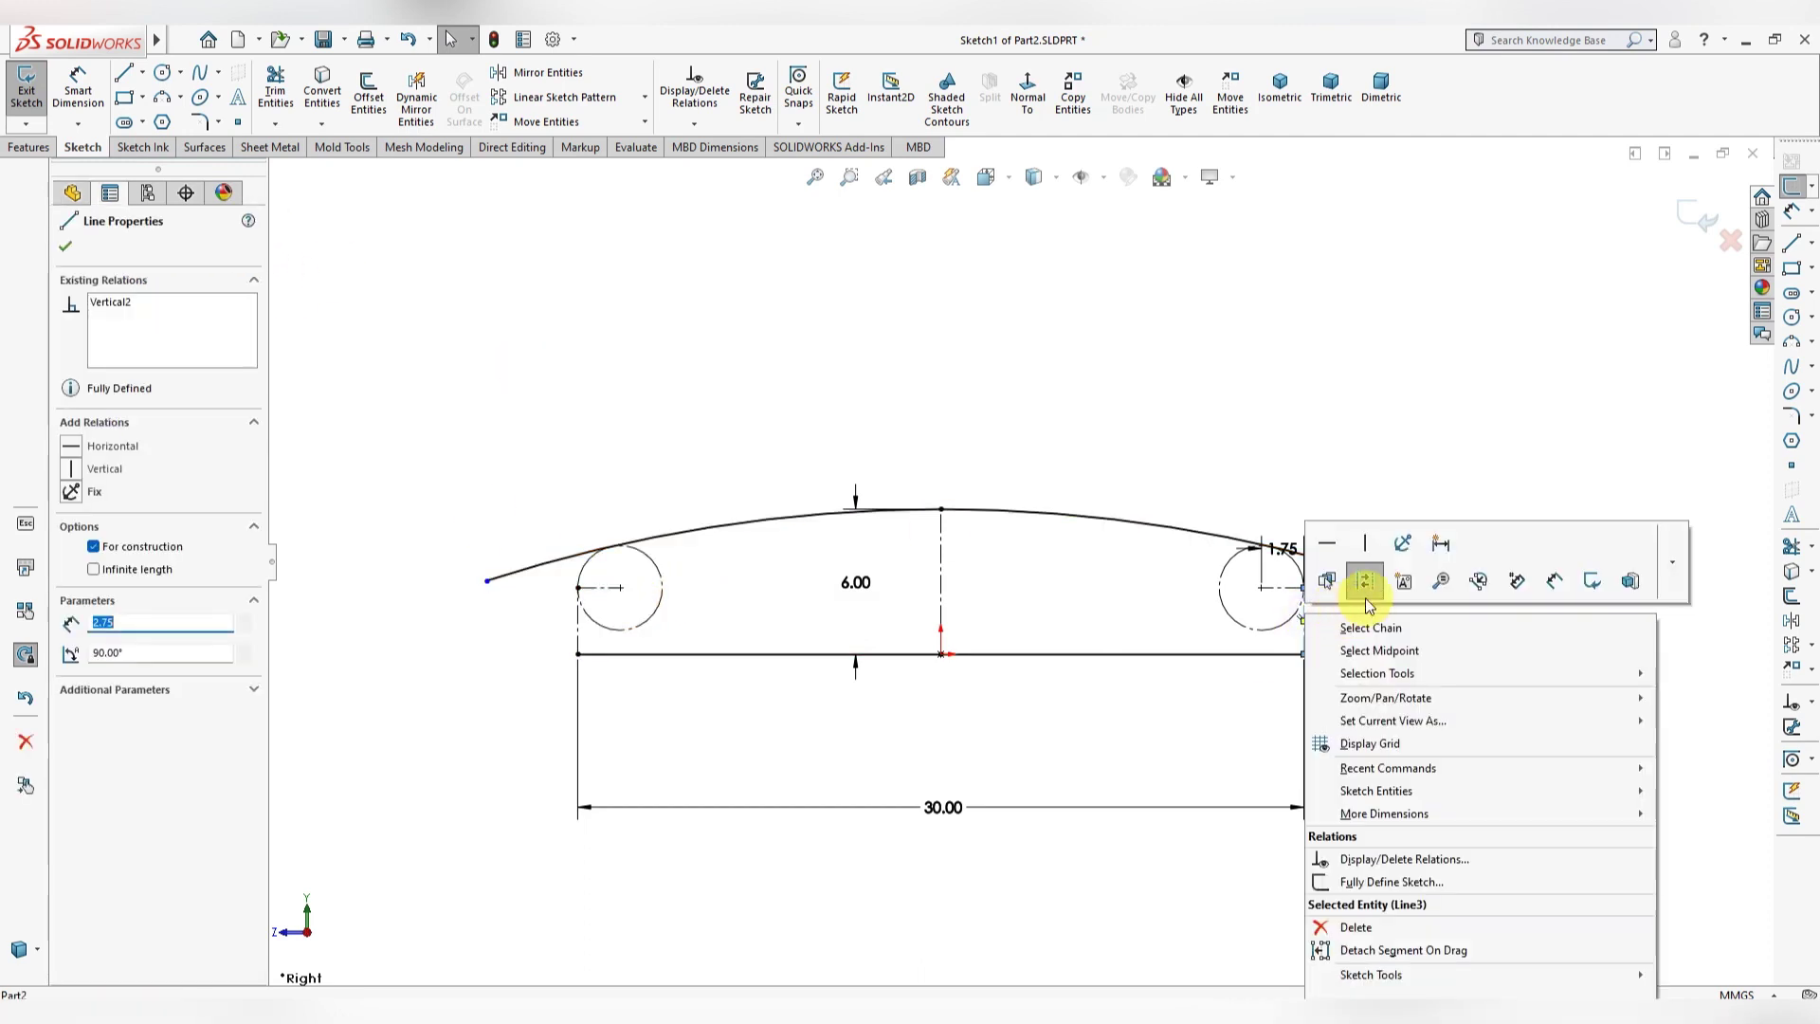
{"action": "left_click", "coordinate": [823, 592]}
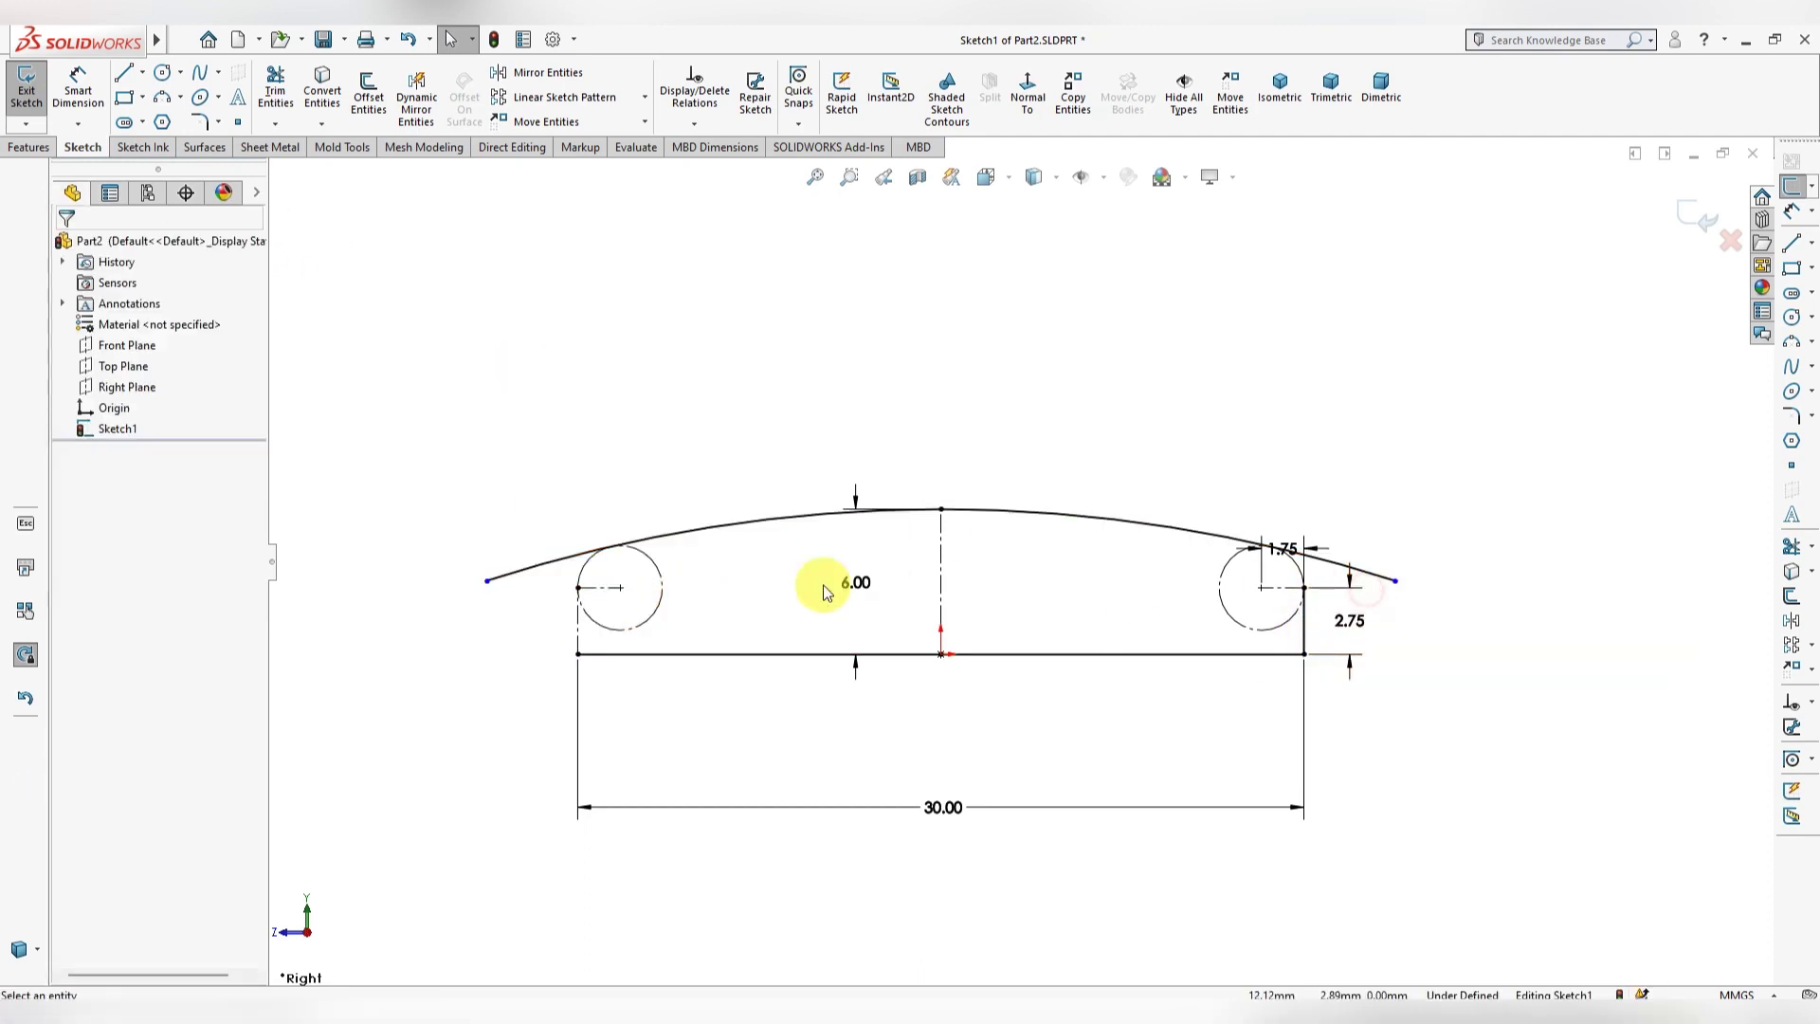
{"action": "right_click", "coordinate": [580, 629]}
{"action": "key", "text": "Escape"}
{"action": "scroll", "coordinate": [718, 529], "scroll_direction": "down", "scroll_amount": 2}
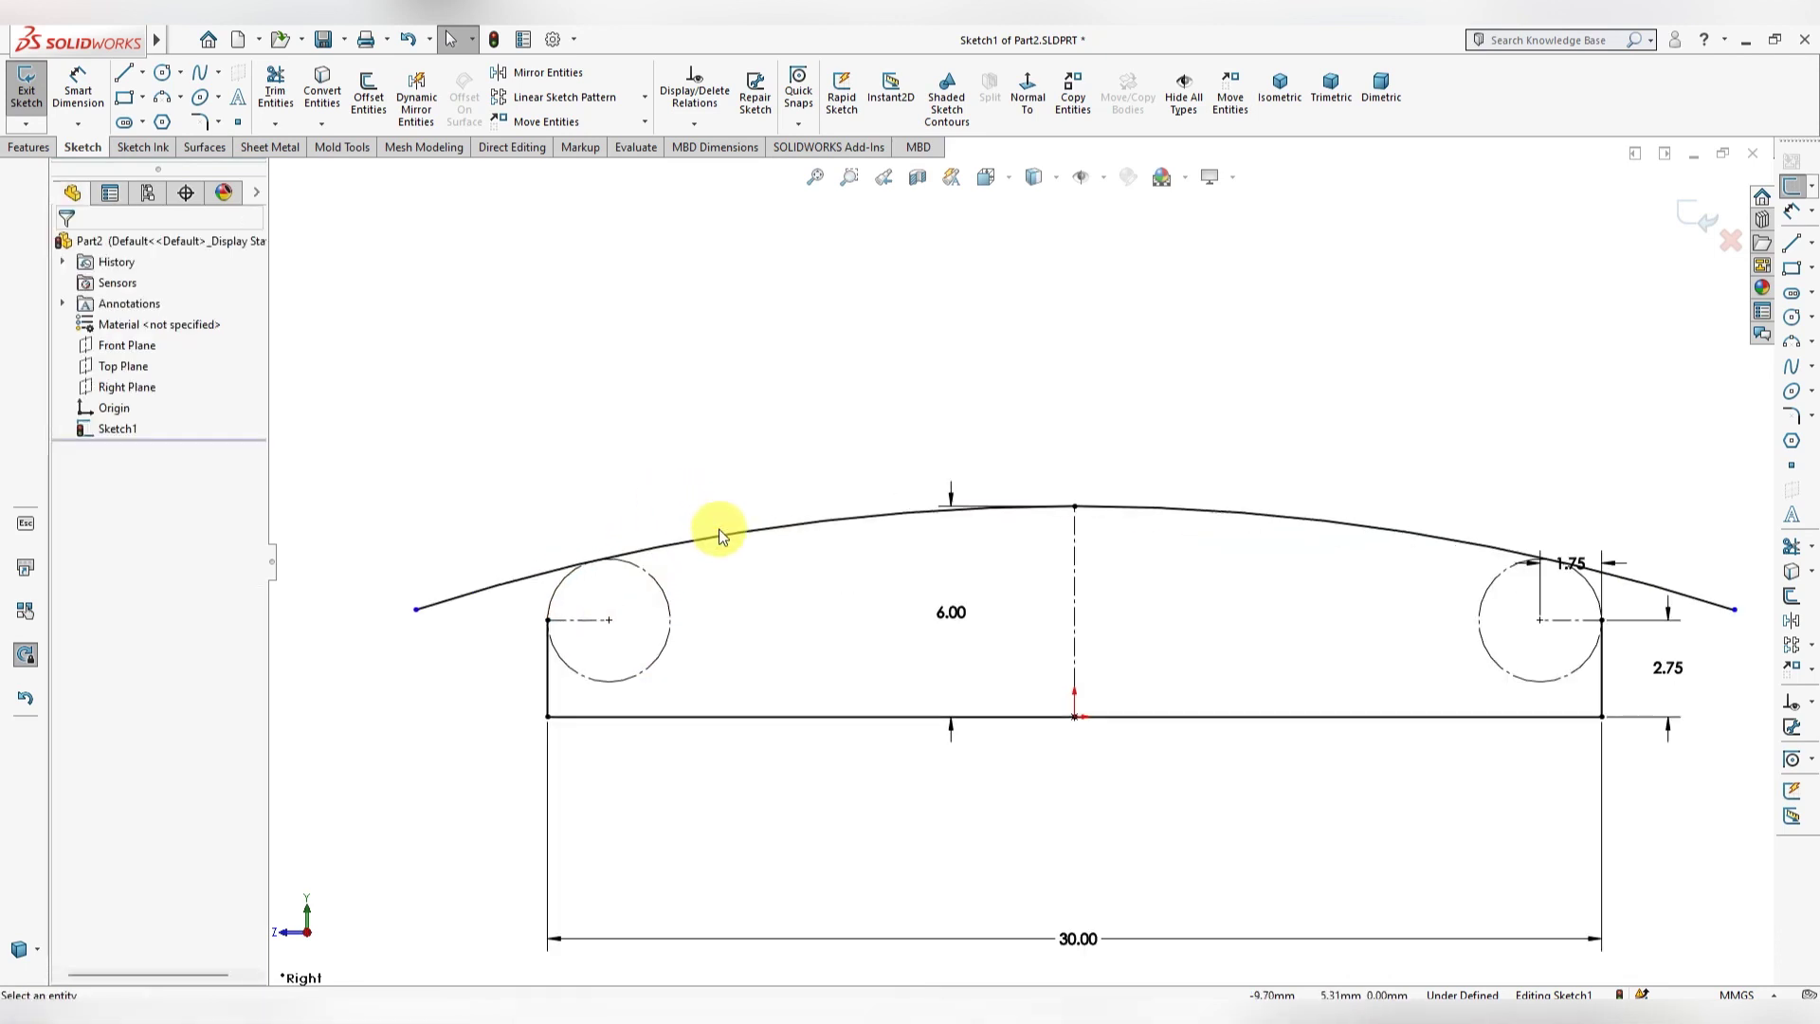
{"action": "left_click", "coordinate": [313, 90]}
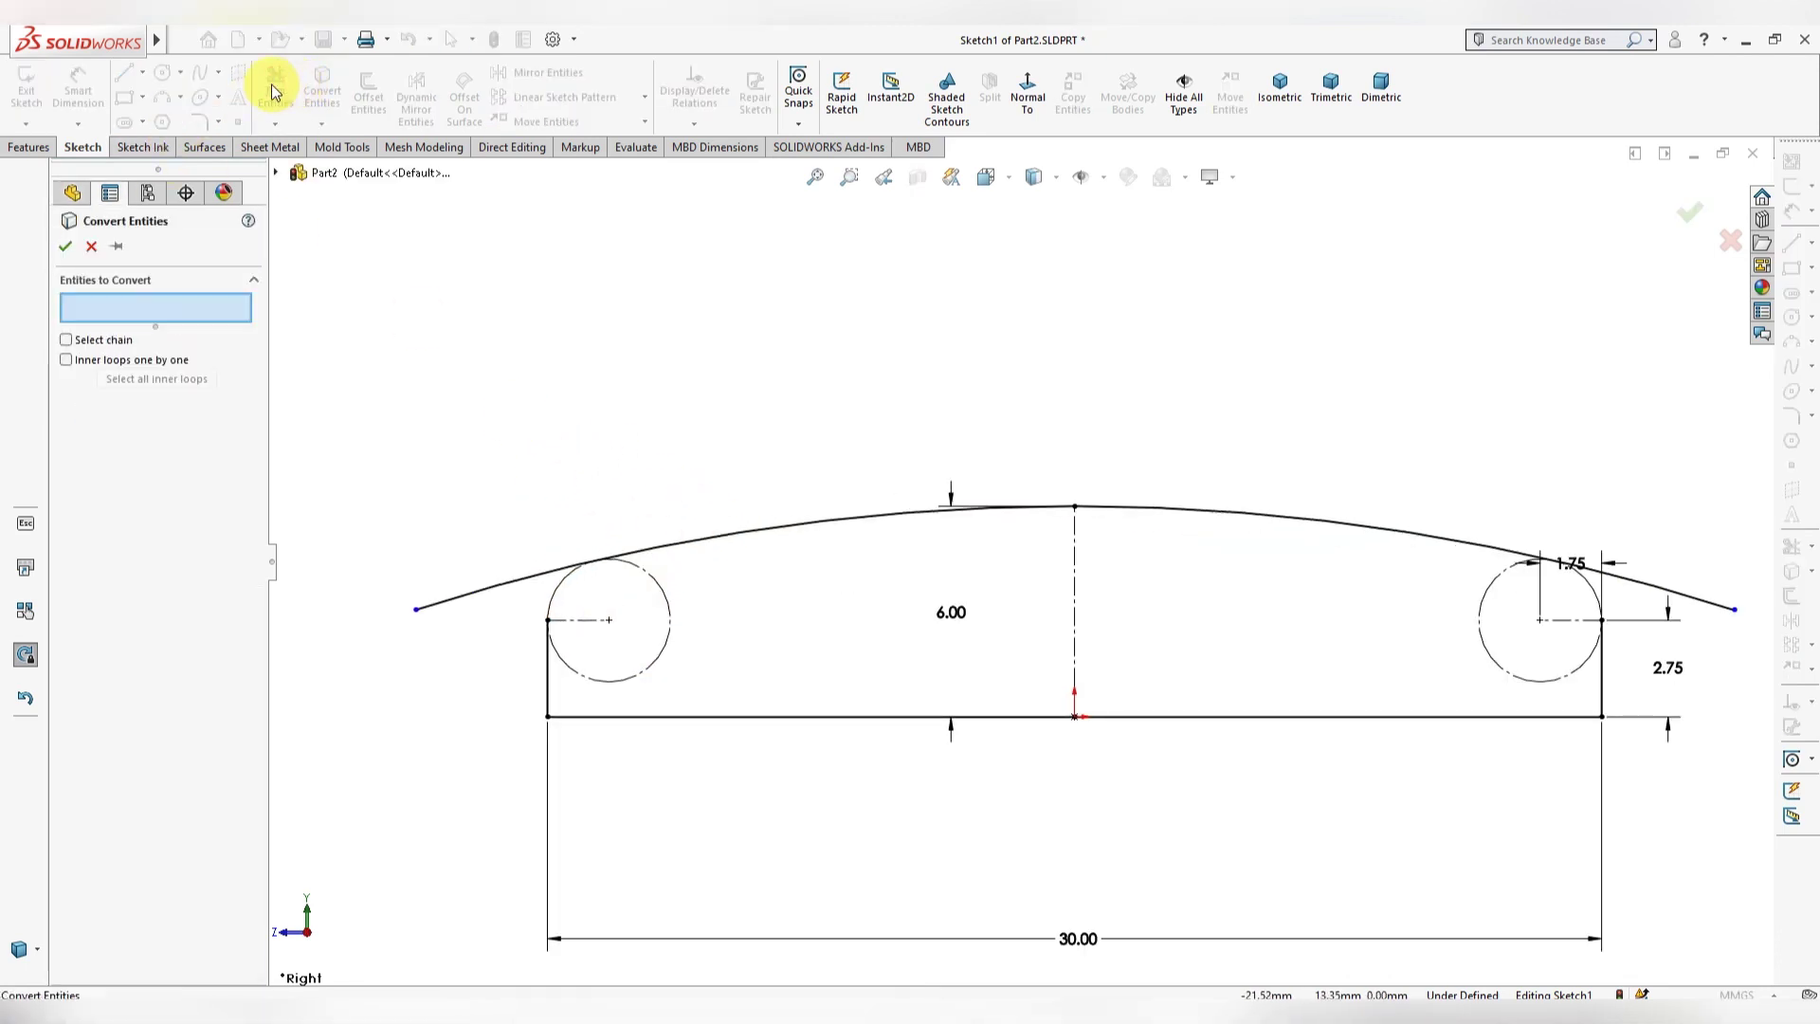
{"action": "key", "text": "Escape"}
Step: Switch the left and right end circles from construction to solid geometry
{"action": "left_click", "coordinate": [646, 585]}
{"action": "right_click", "coordinate": [645, 585]}
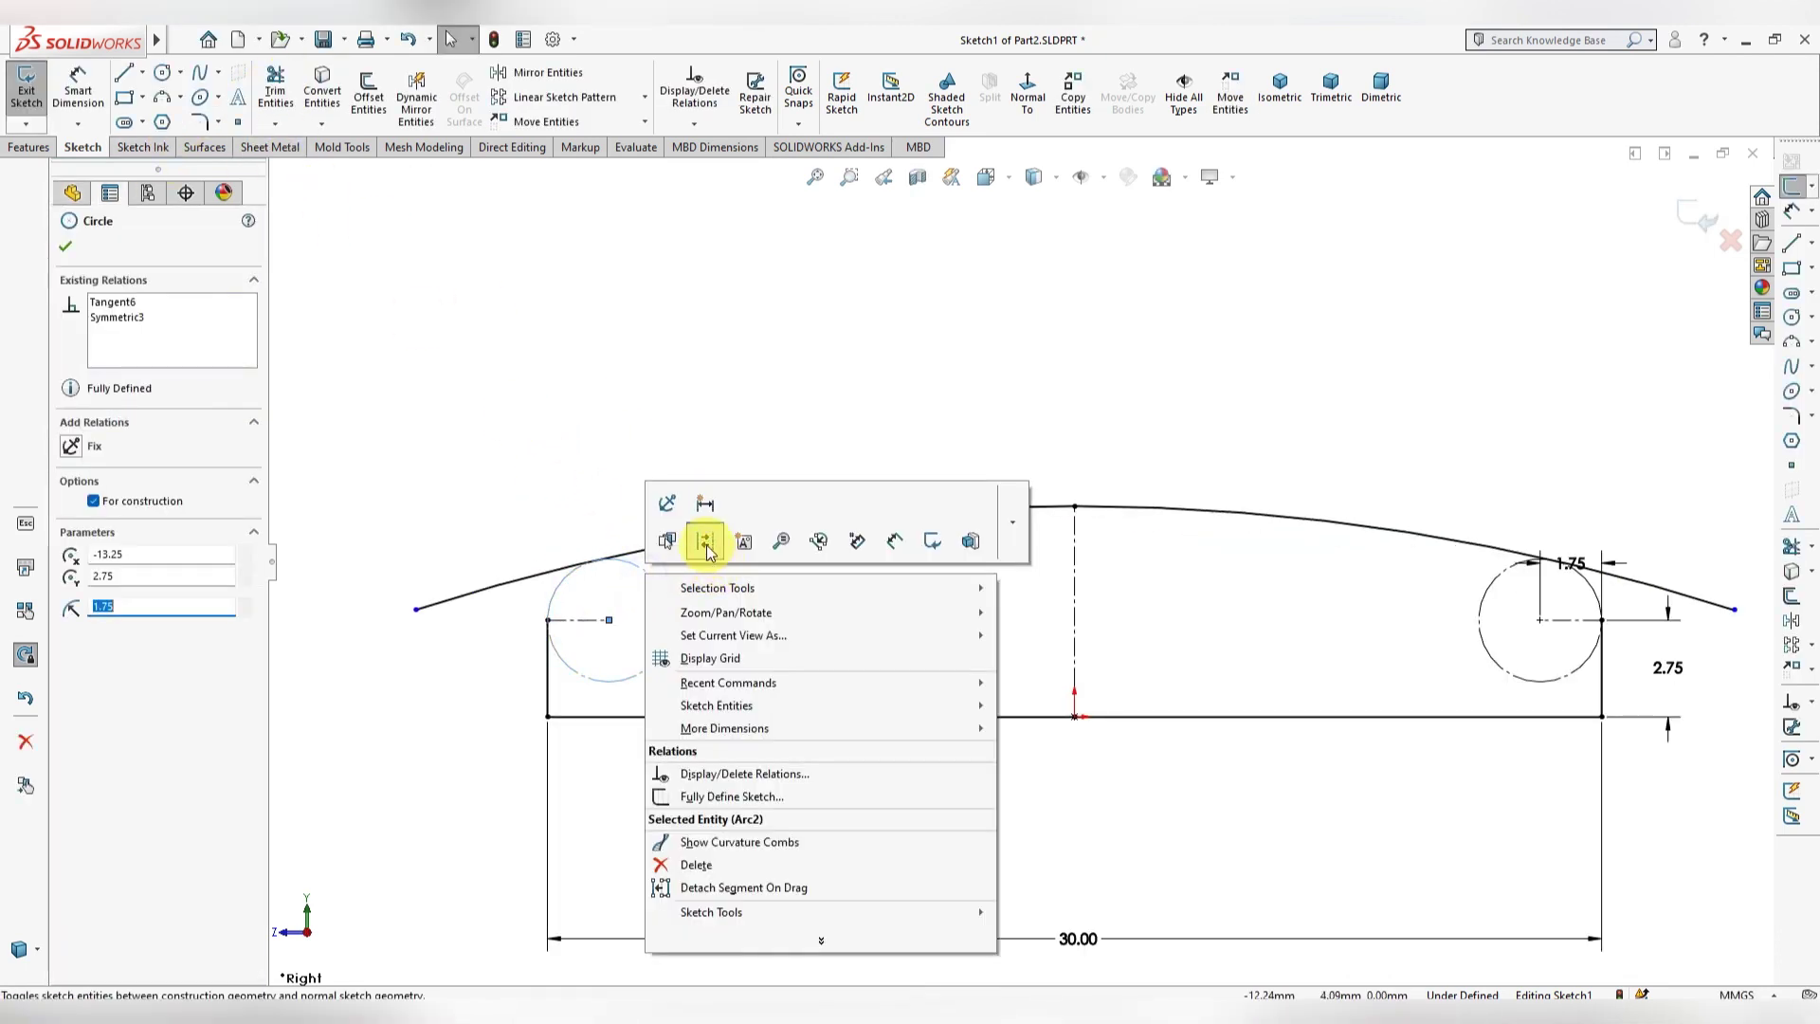
{"action": "left_click", "coordinate": [706, 546]}
{"action": "left_click", "coordinate": [1489, 594]}
{"action": "right_click", "coordinate": [1489, 594]}
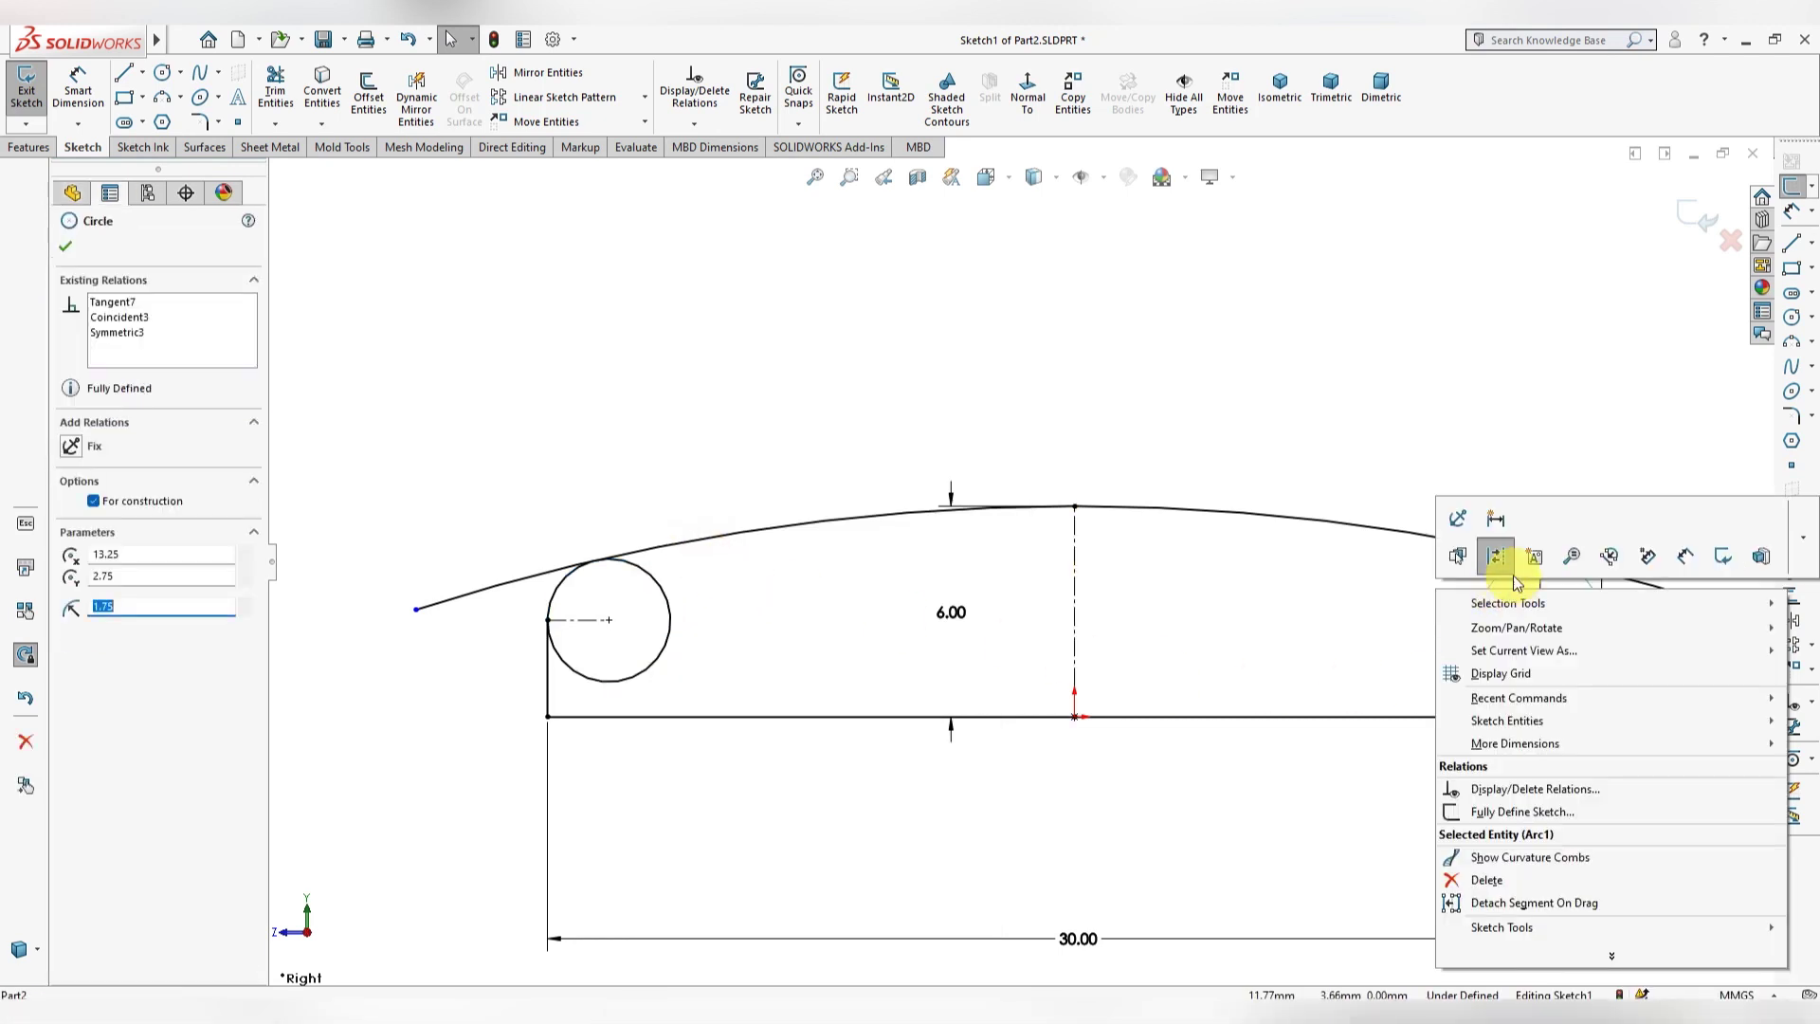
{"action": "left_click", "coordinate": [1550, 554]}
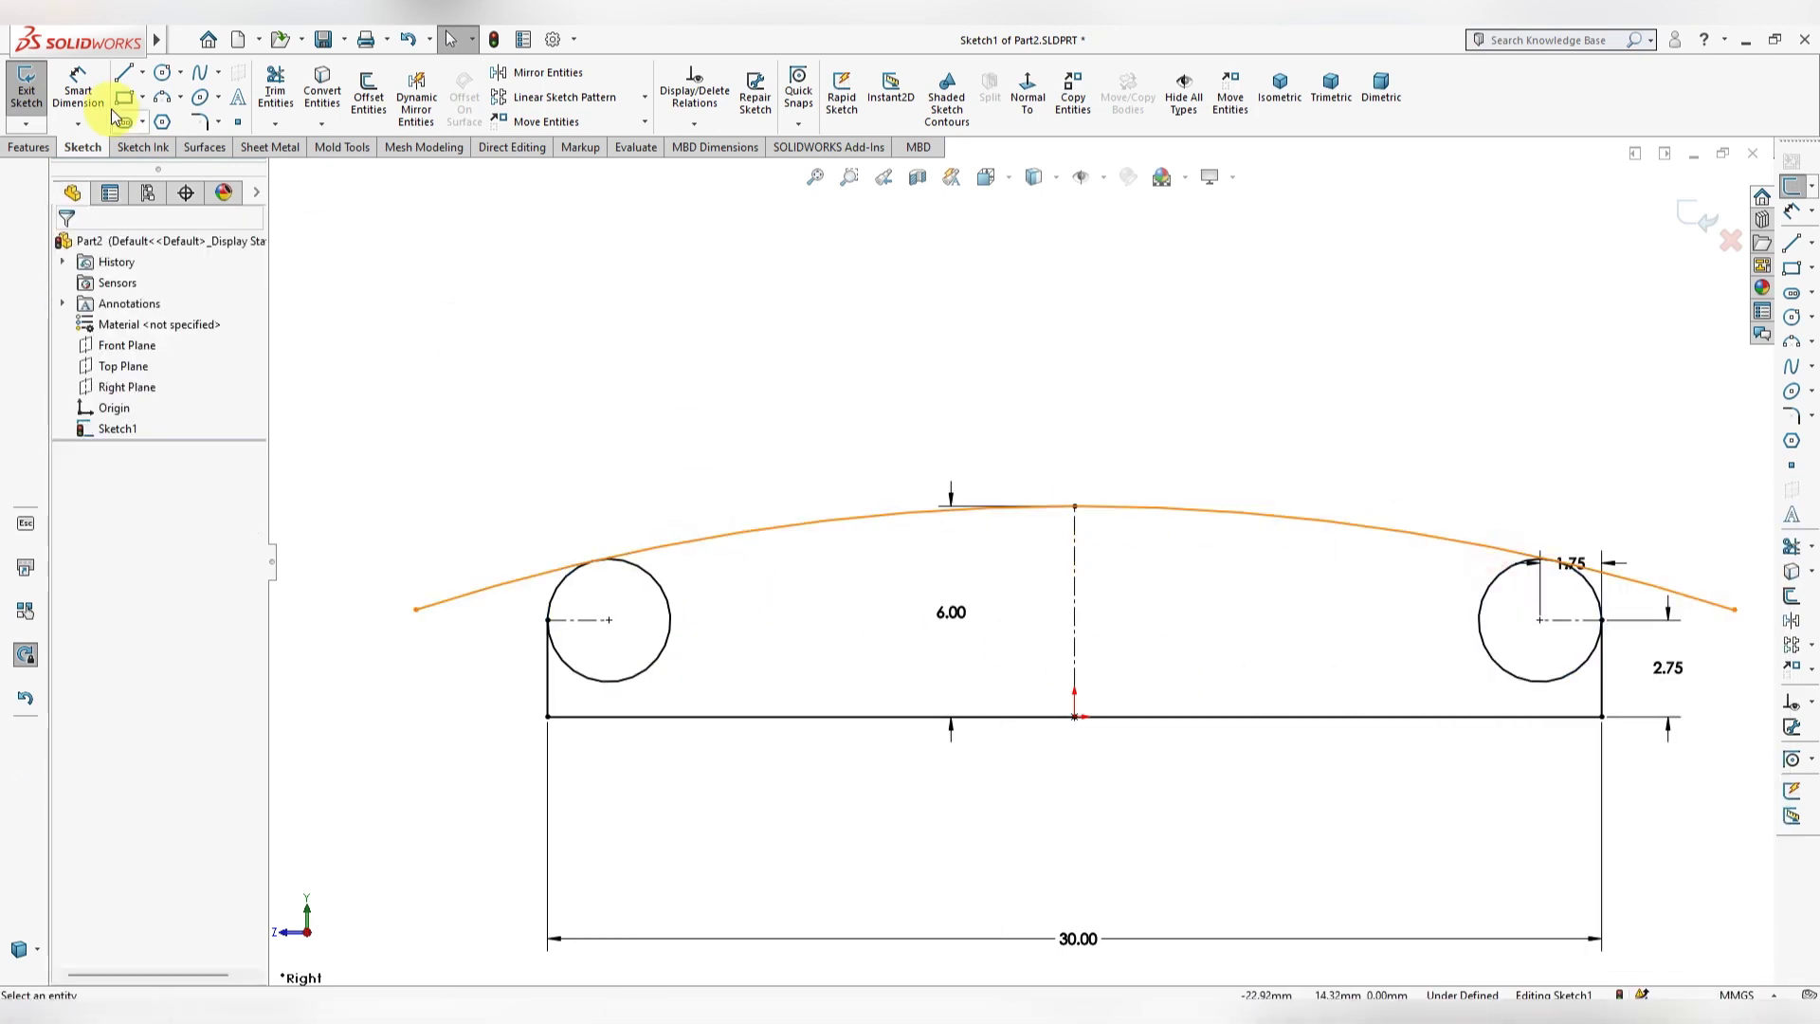
Step: Power-trim the excess circle portions and arc overhangs, leaving rounded top corners
{"action": "left_click", "coordinate": [290, 84]}
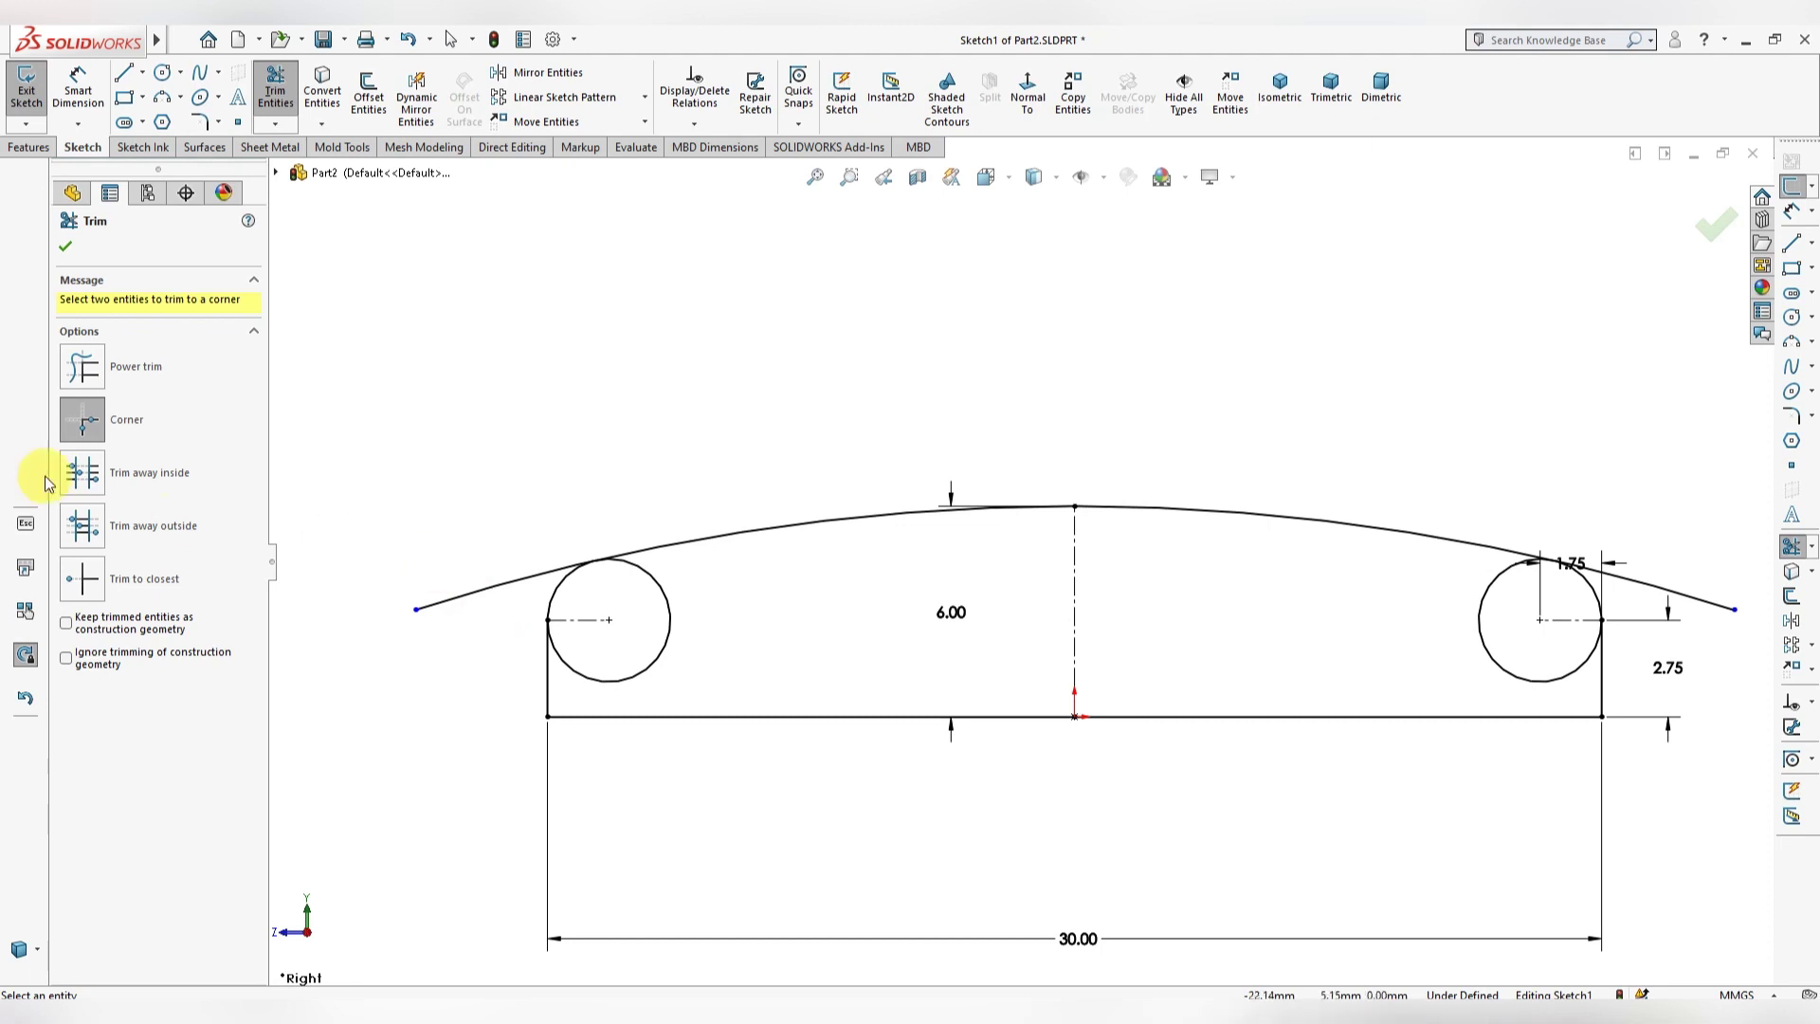
{"action": "left_click", "coordinate": [82, 370]}
{"action": "mouse_move", "coordinate": [380, 520]}
{"action": "left_mouse_down"}
{"action": "mouse_move", "coordinate": [480, 622]}
{"action": "mouse_move", "coordinate": [759, 675]}
{"action": "mouse_move", "coordinate": [661, 624]}
{"action": "left_mouse_up"}
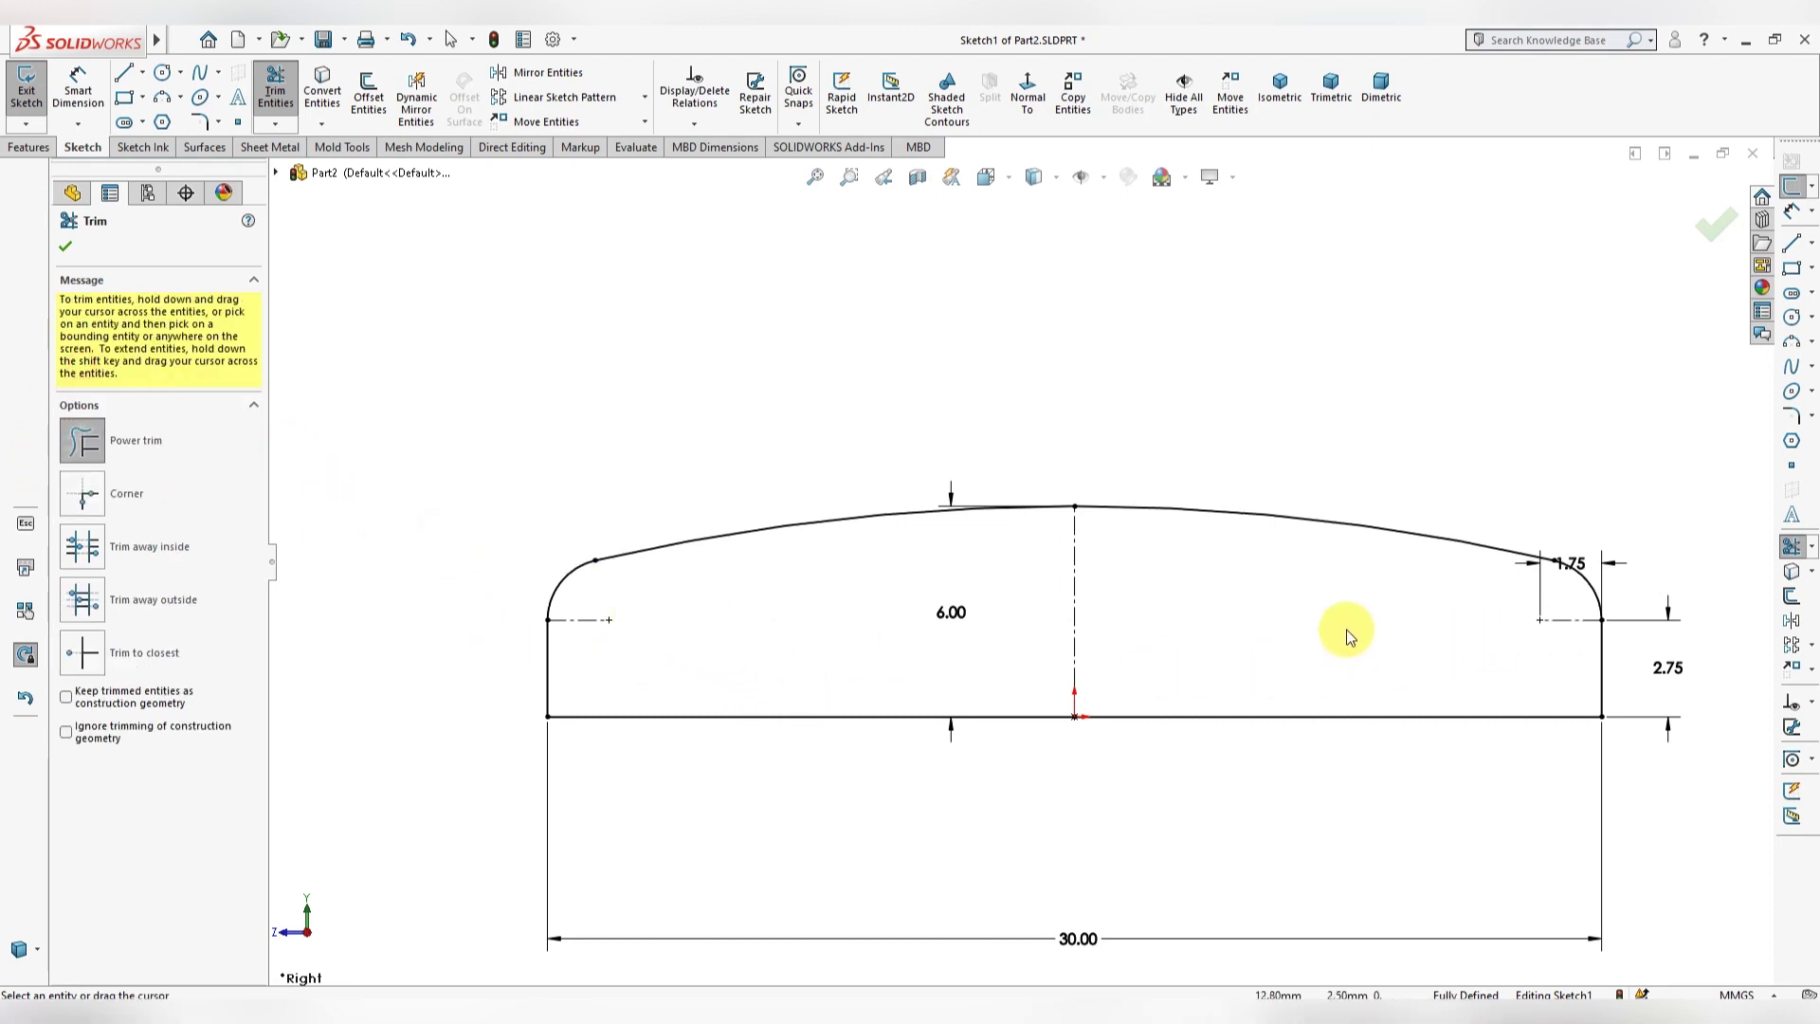
{"action": "scroll", "coordinate": [1019, 569], "scroll_direction": "up", "scroll_amount": 3}
{"action": "scroll", "coordinate": [1328, 649], "scroll_direction": "down", "scroll_amount": 2}
{"action": "scroll", "coordinate": [1251, 531], "scroll_direction": "down", "scroll_amount": 3}
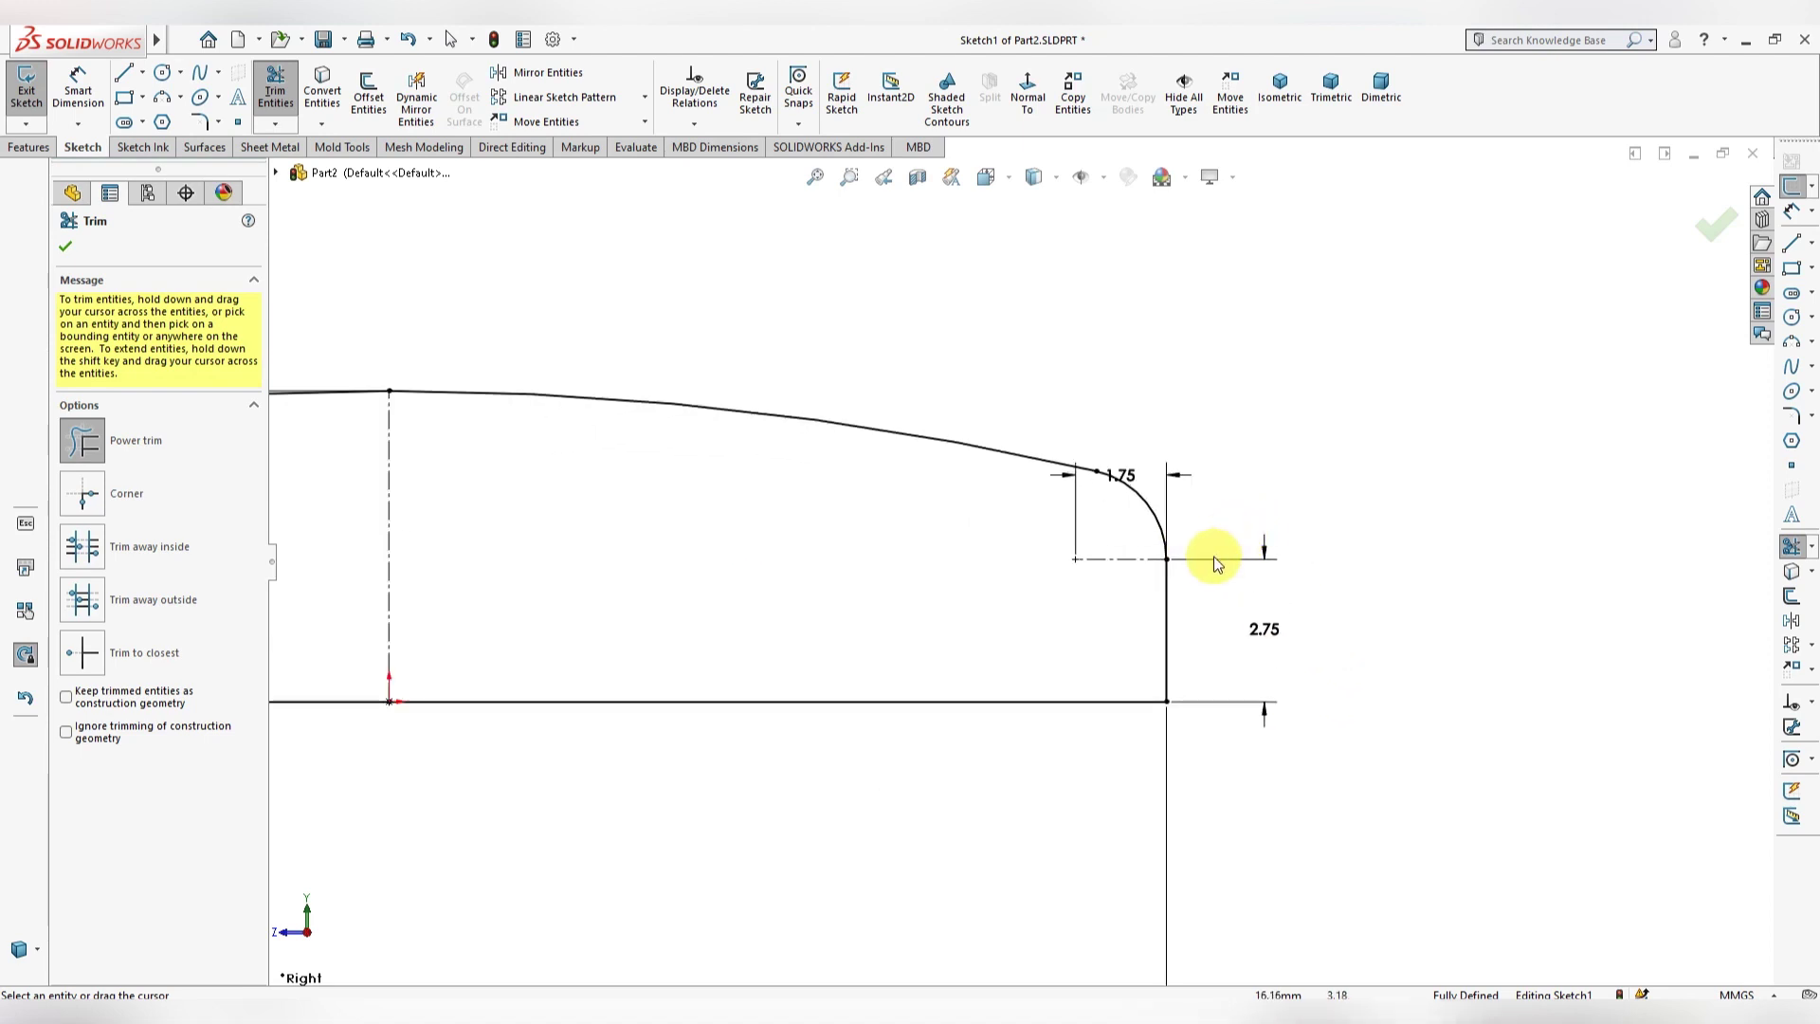
{"action": "scroll", "coordinate": [1211, 569], "scroll_direction": "down", "scroll_amount": 3}
{"action": "scroll", "coordinate": [1072, 556], "scroll_direction": "down", "scroll_amount": 2}
{"action": "scroll", "coordinate": [1147, 606], "scroll_direction": "up", "scroll_amount": 3}
{"action": "scroll", "coordinate": [1233, 599], "scroll_direction": "up", "scroll_amount": 3}
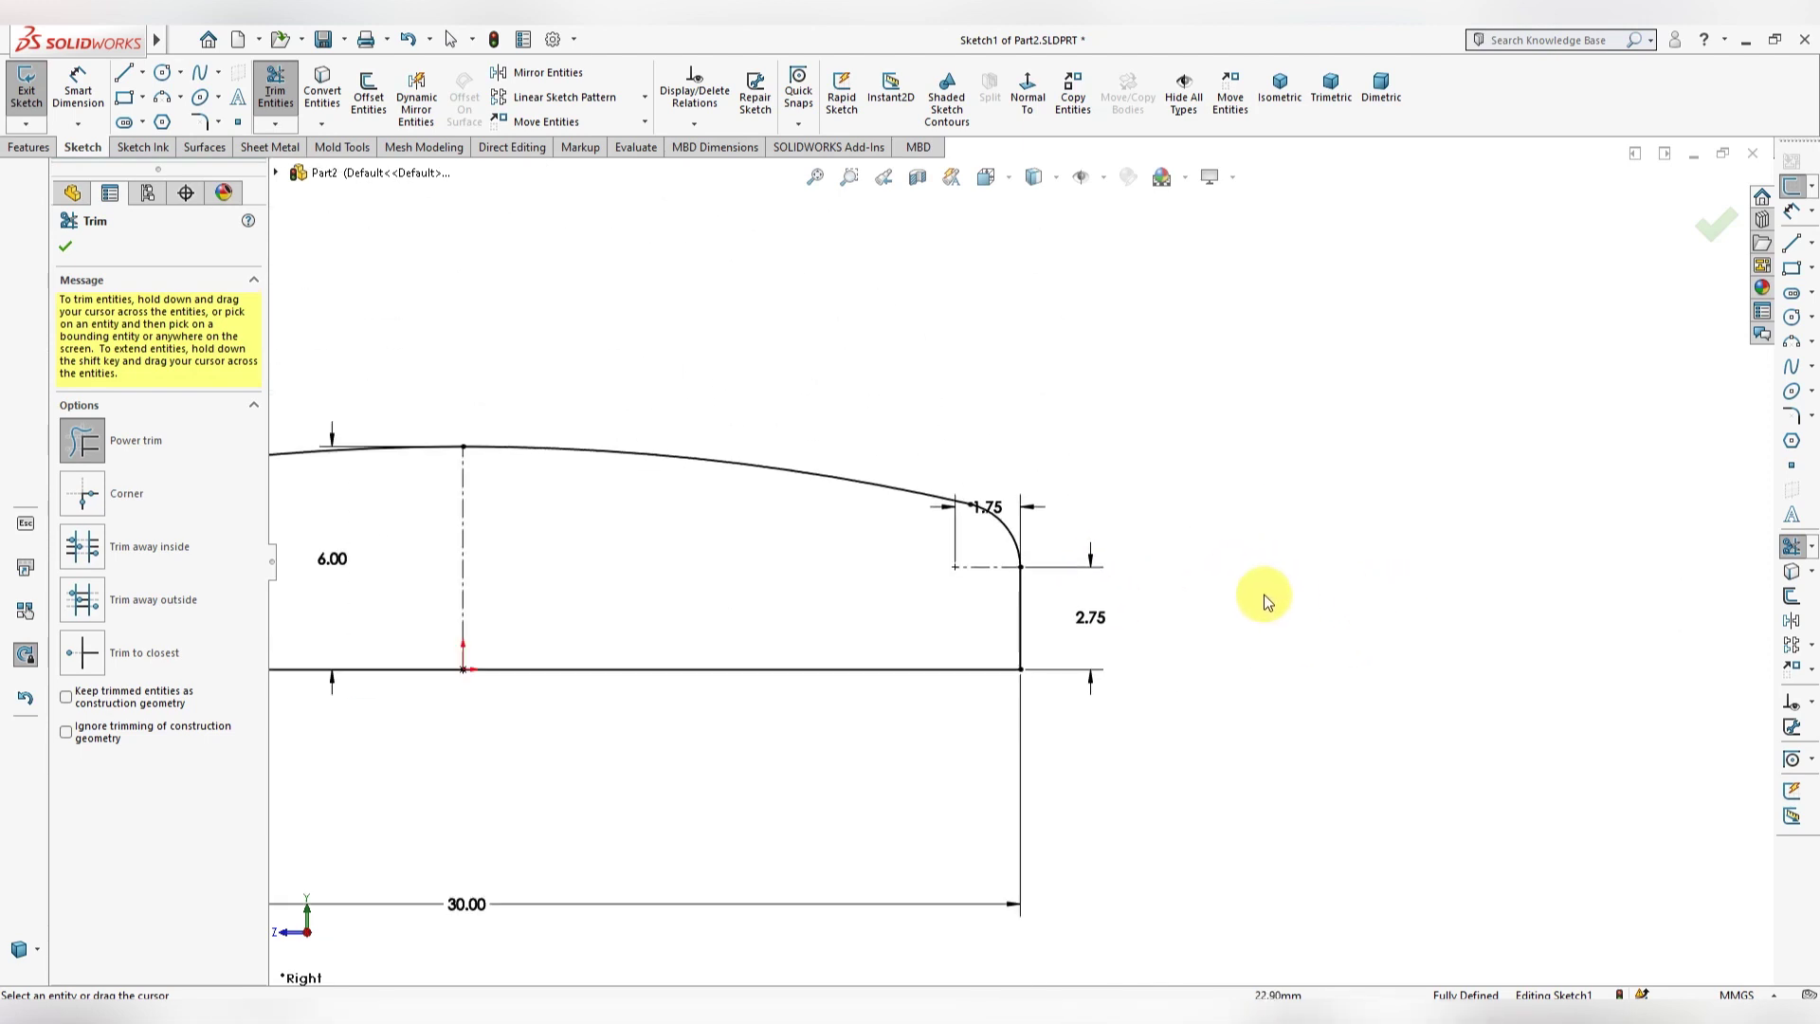
{"action": "scroll", "coordinate": [1251, 599], "scroll_direction": "up", "scroll_amount": 2}
{"action": "scroll", "coordinate": [483, 524], "scroll_direction": "down", "scroll_amount": 1}
{"action": "key", "text": "Escape"}
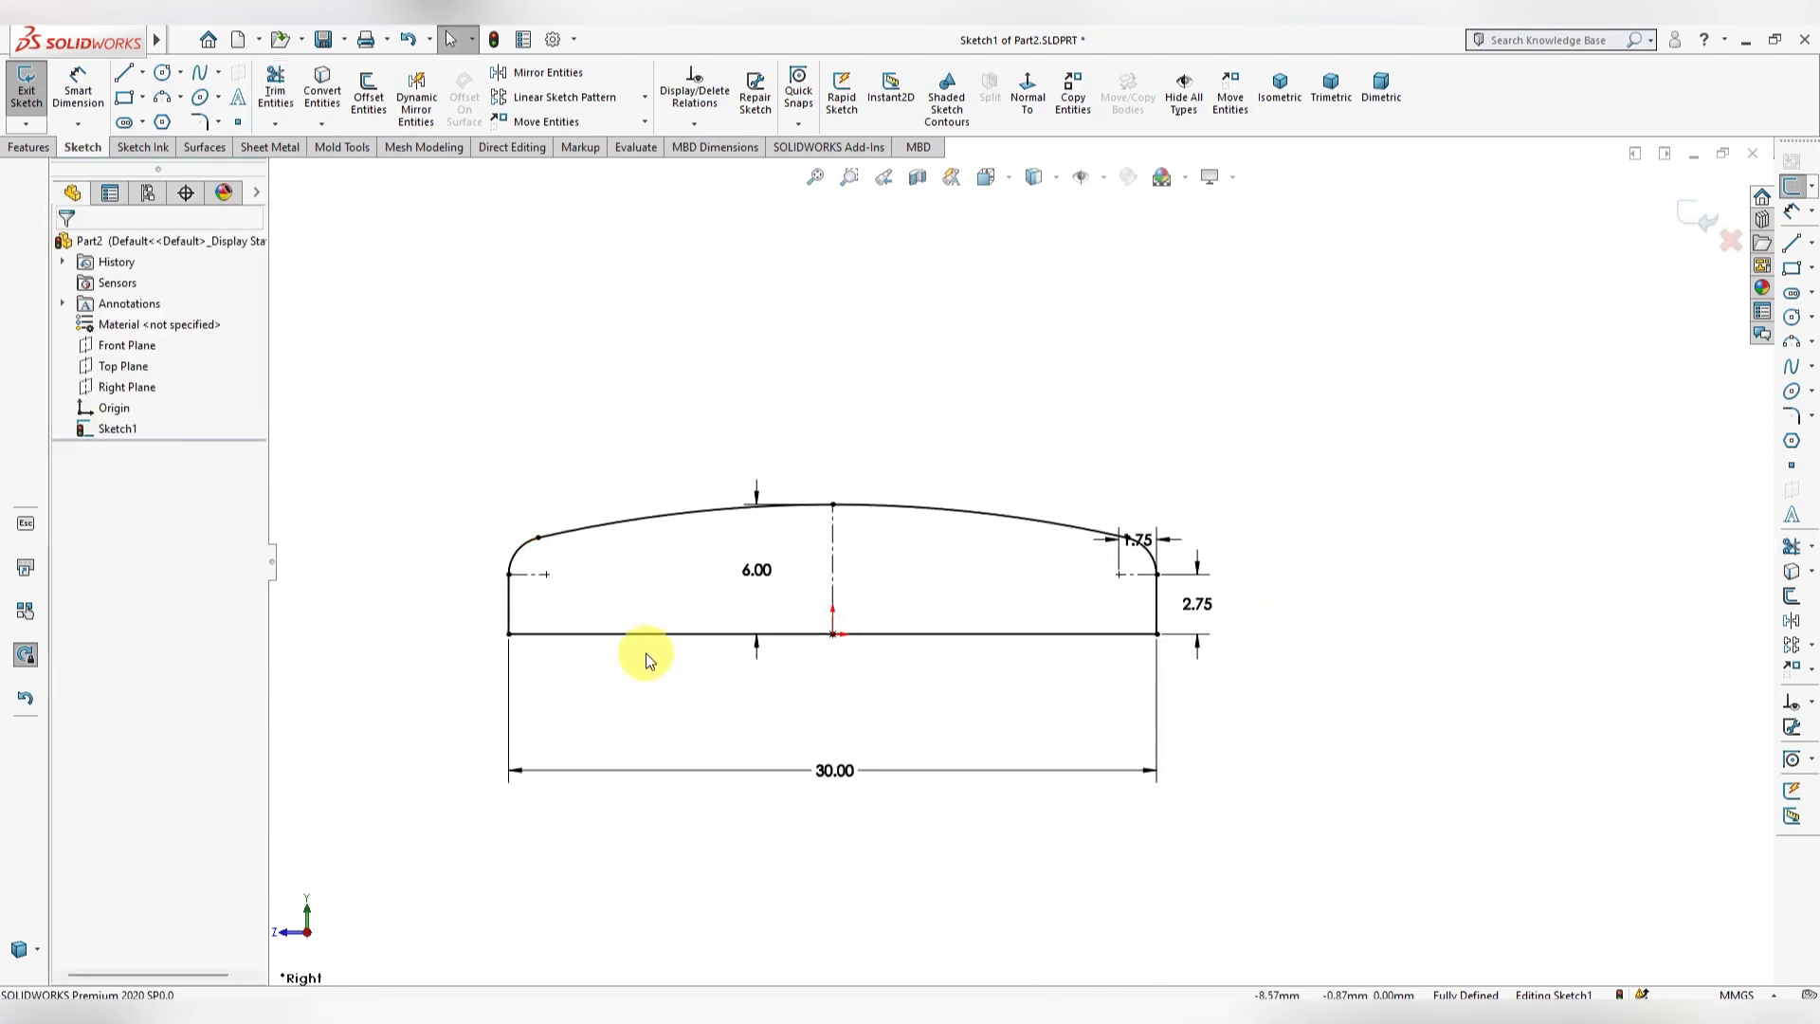
Step: Draw a horizontal line from the profile's right edge to its left edge
{"action": "left_click", "coordinate": [134, 76]}
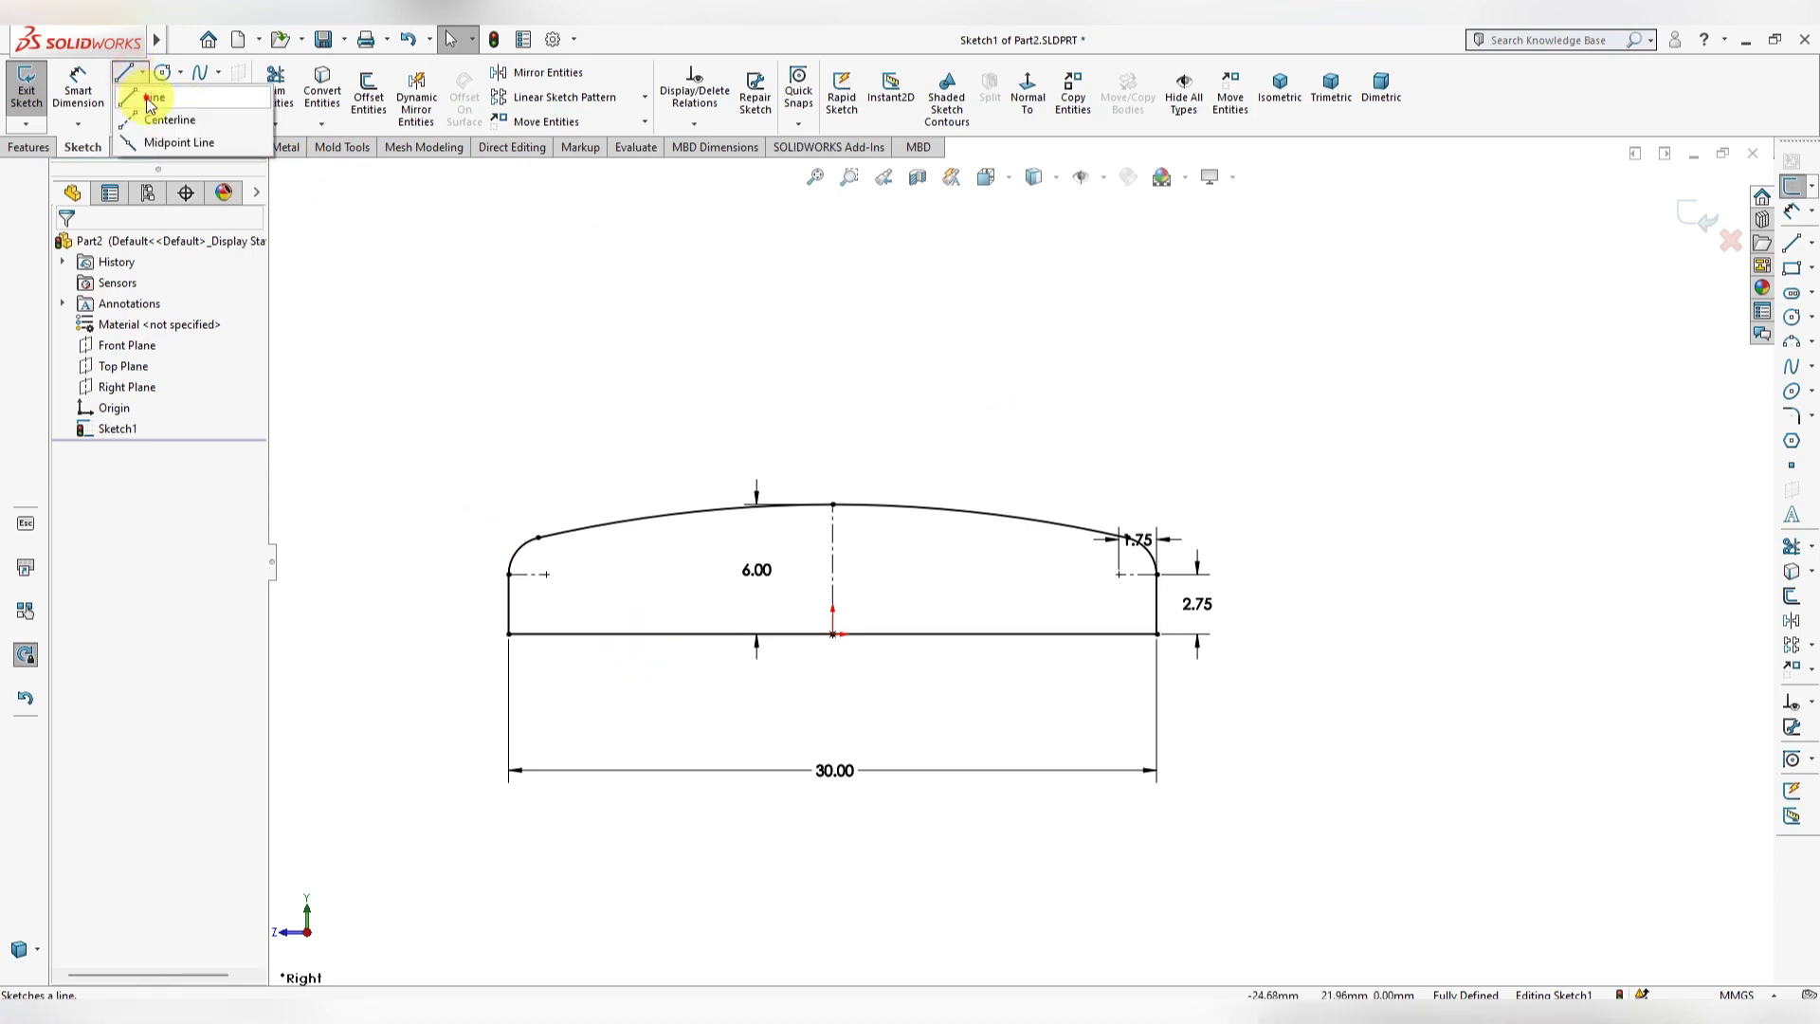
{"action": "left_click", "coordinate": [1157, 595]}
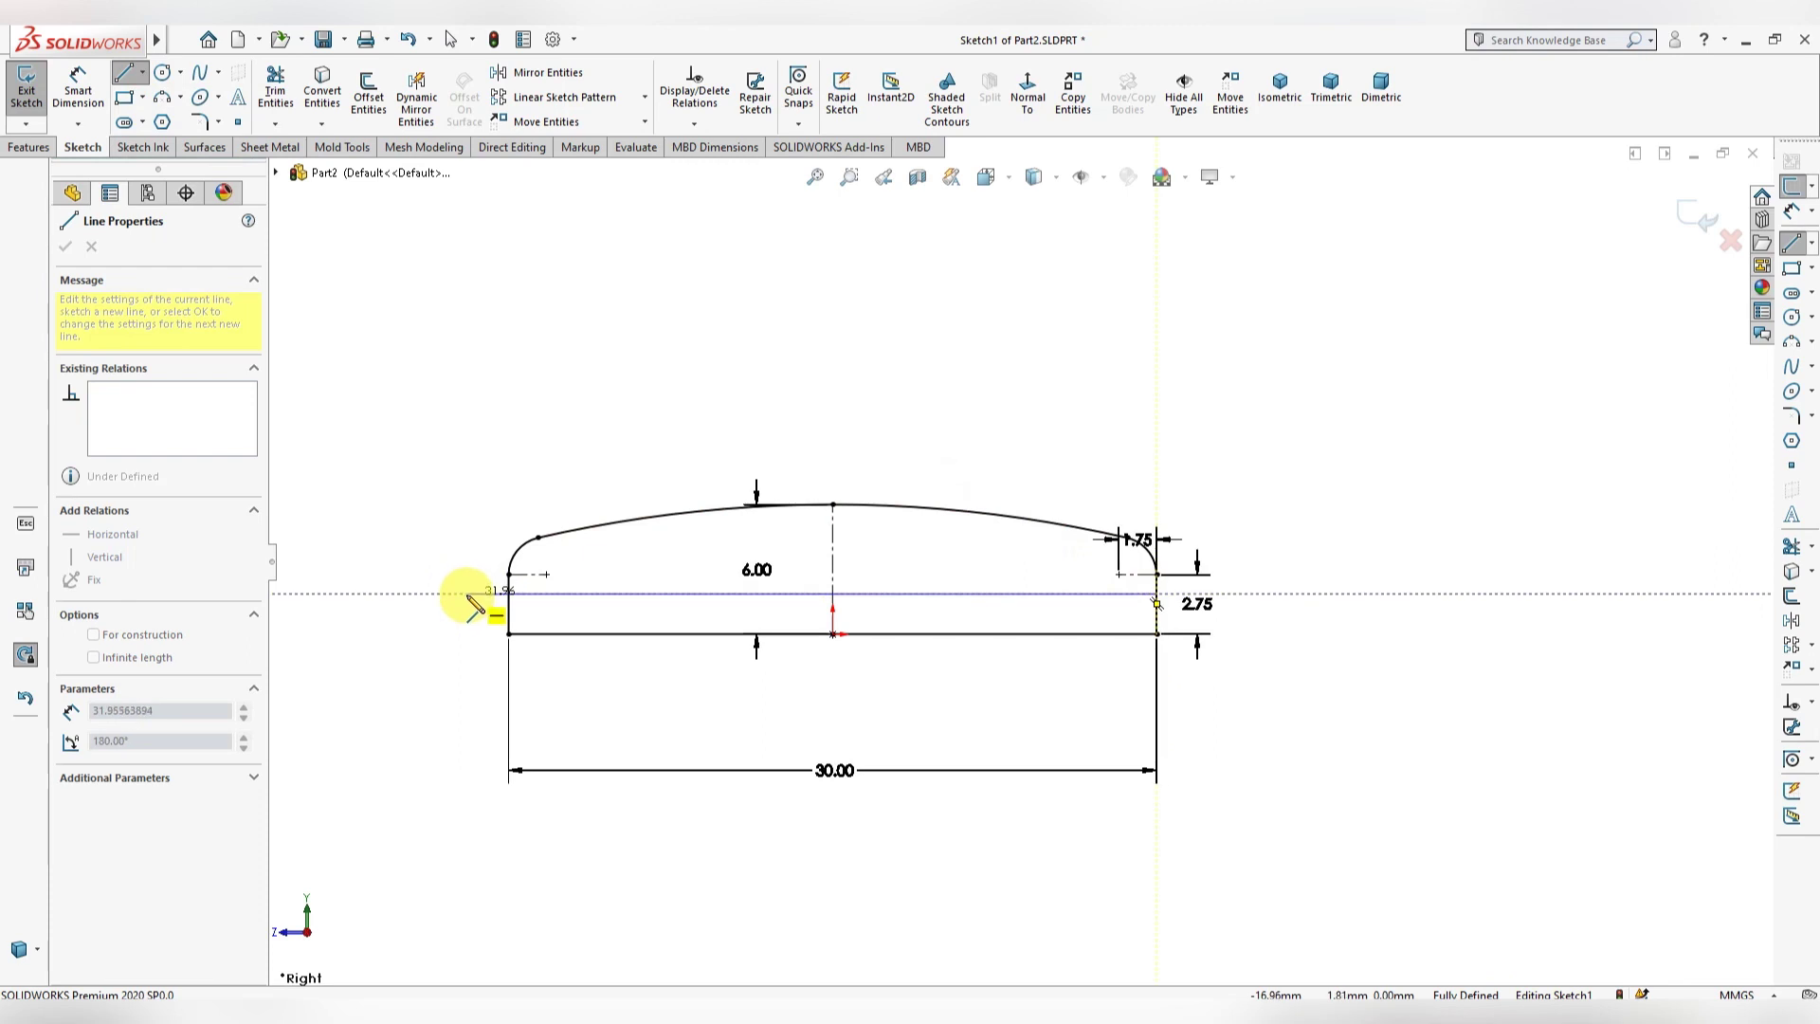
{"action": "left_click", "coordinate": [509, 595]}
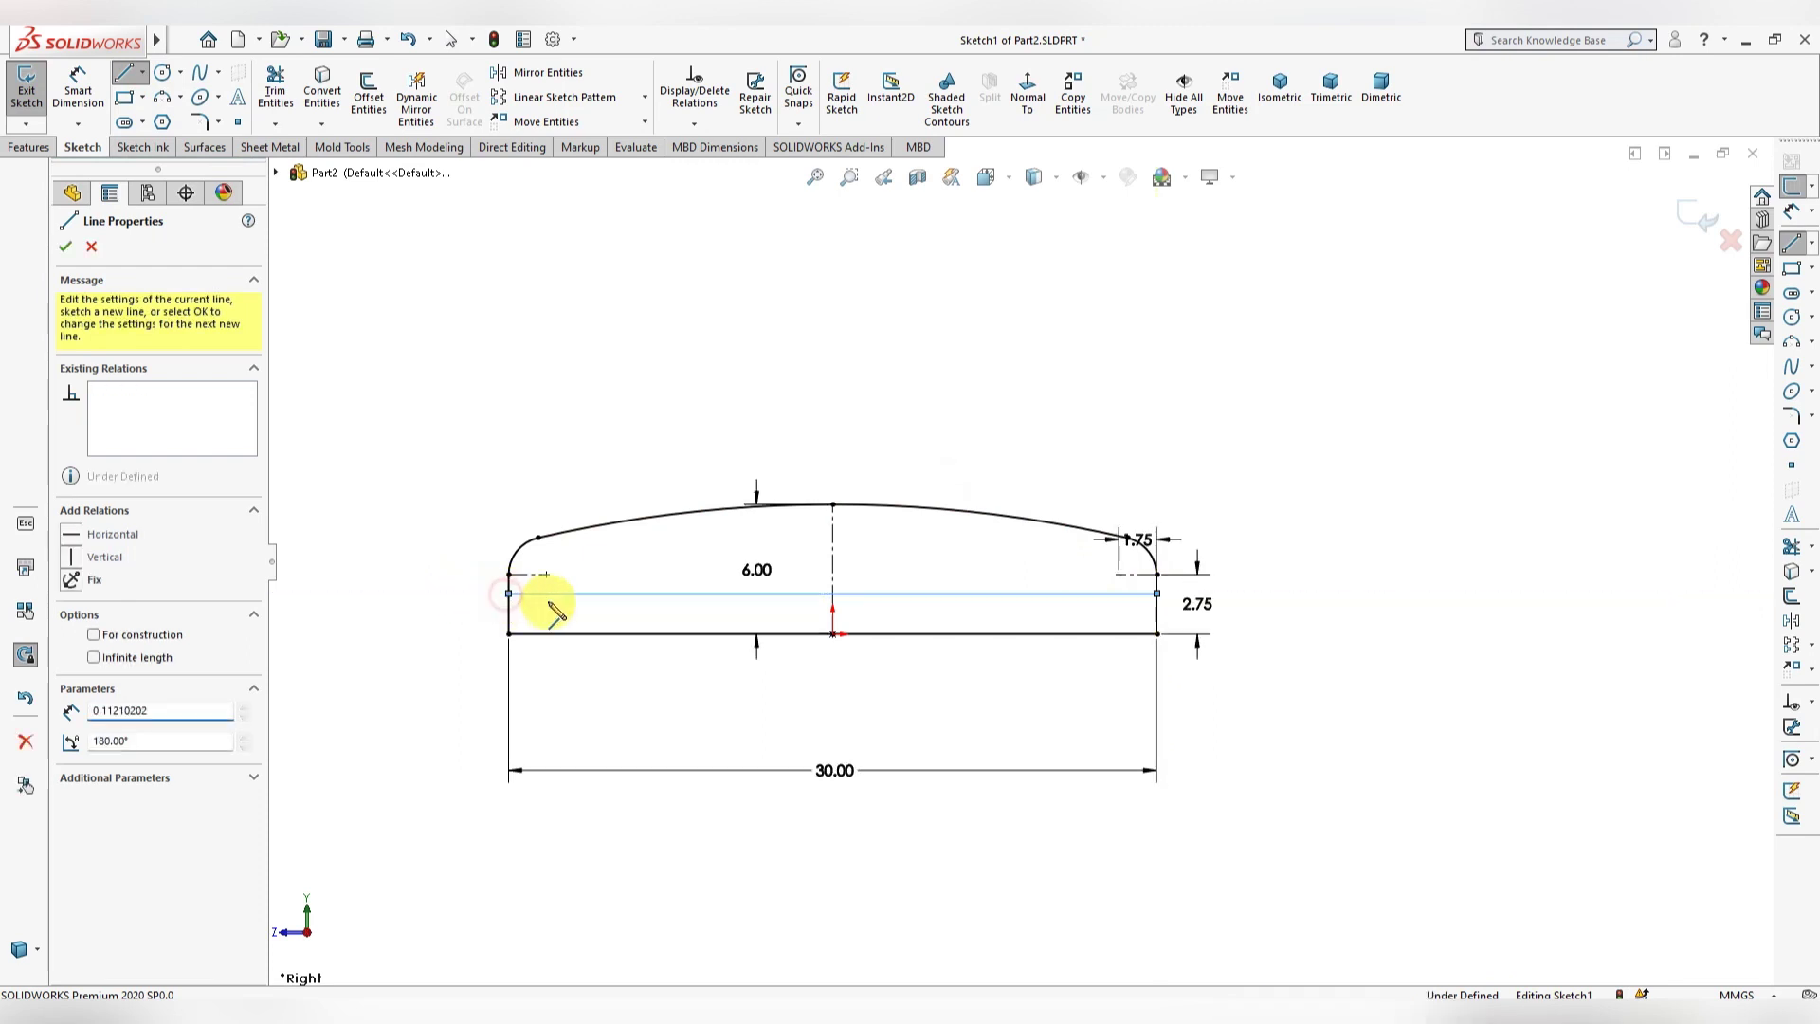
{"action": "key", "text": "Escape"}
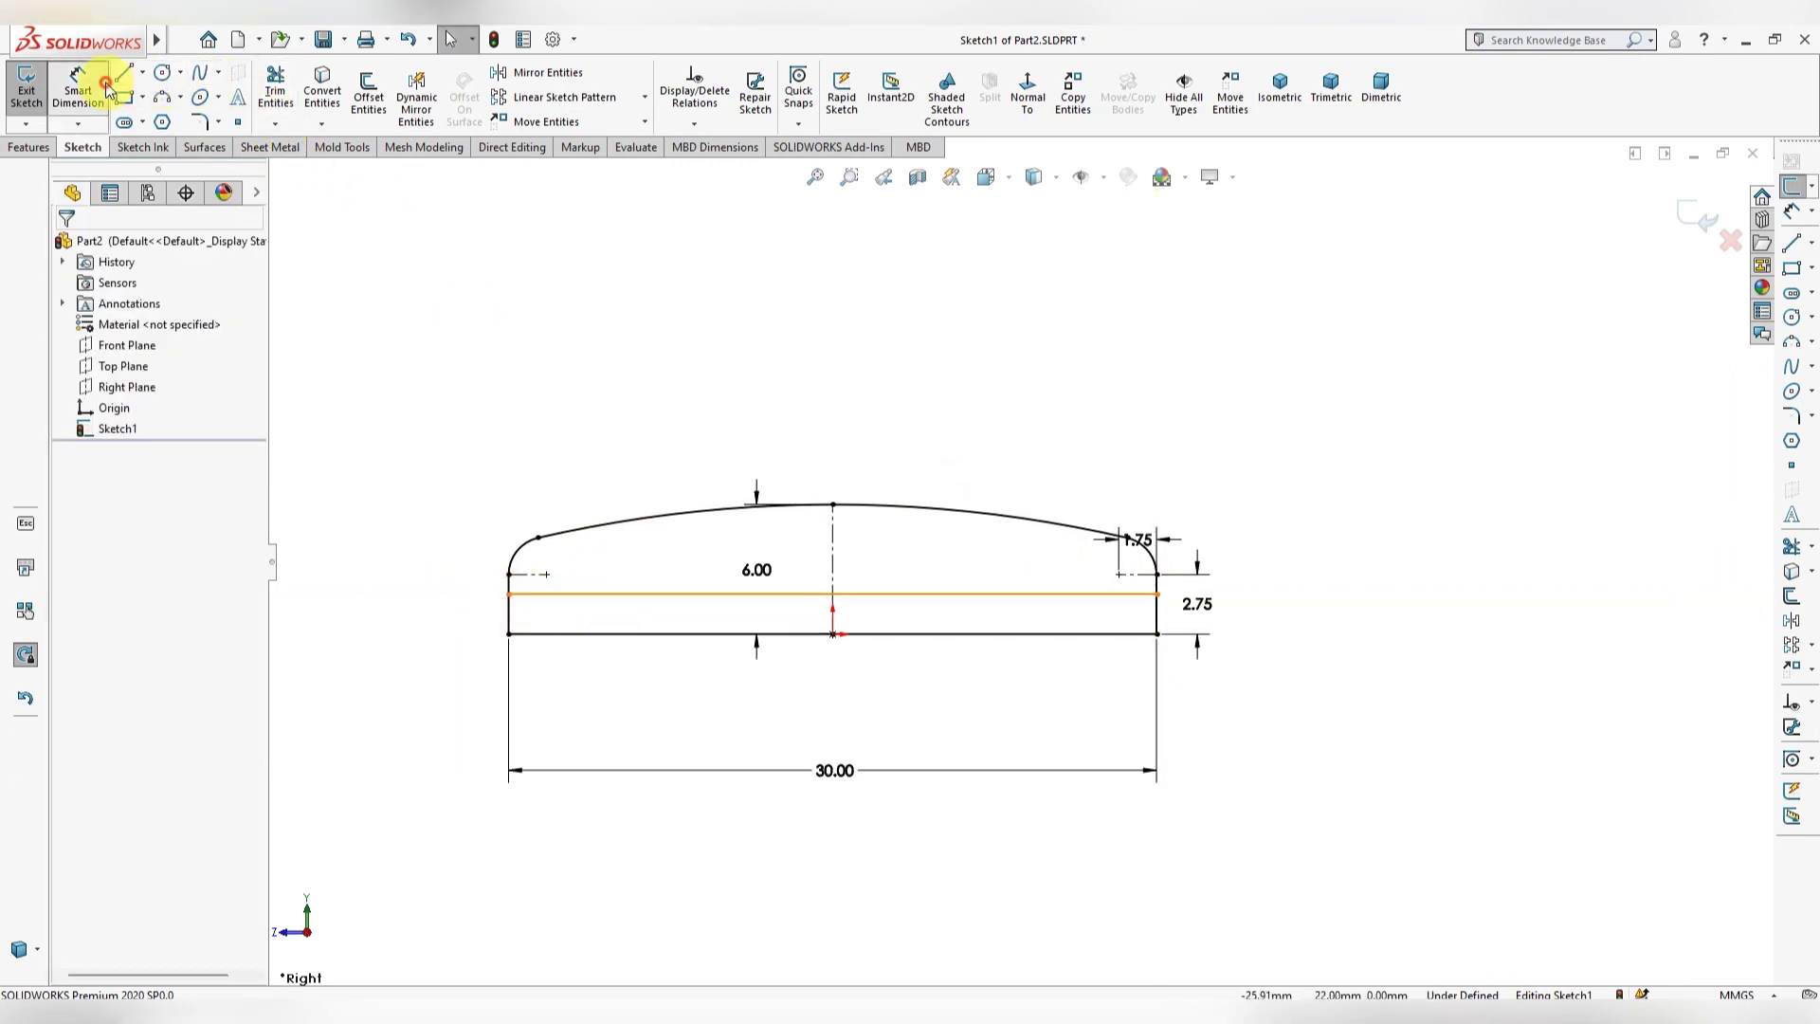
Step: Dimension the new line 1.50 mm above the bottom line
{"action": "left_click", "coordinate": [107, 88]}
{"action": "left_click", "coordinate": [576, 597]}
{"action": "left_click", "coordinate": [563, 594]}
{"action": "left_click", "coordinate": [559, 632]}
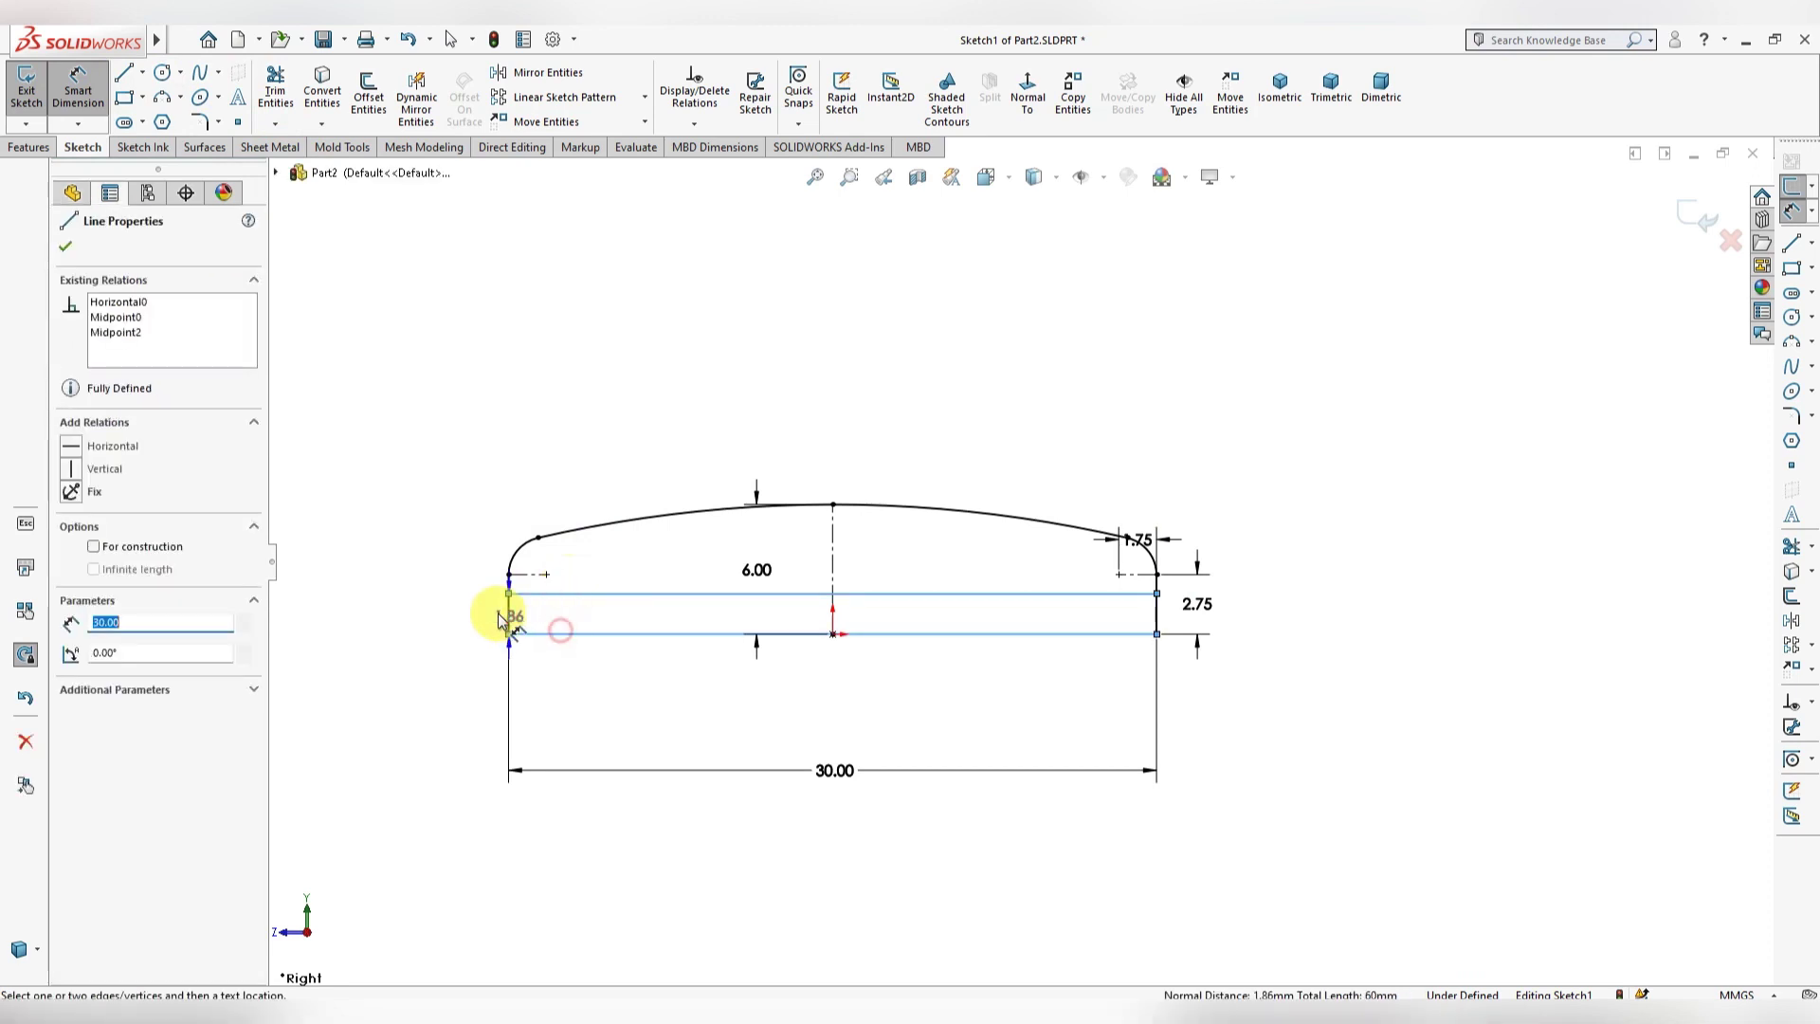
{"action": "left_click", "coordinate": [472, 619]}
{"action": "type", "text": "1.5"}
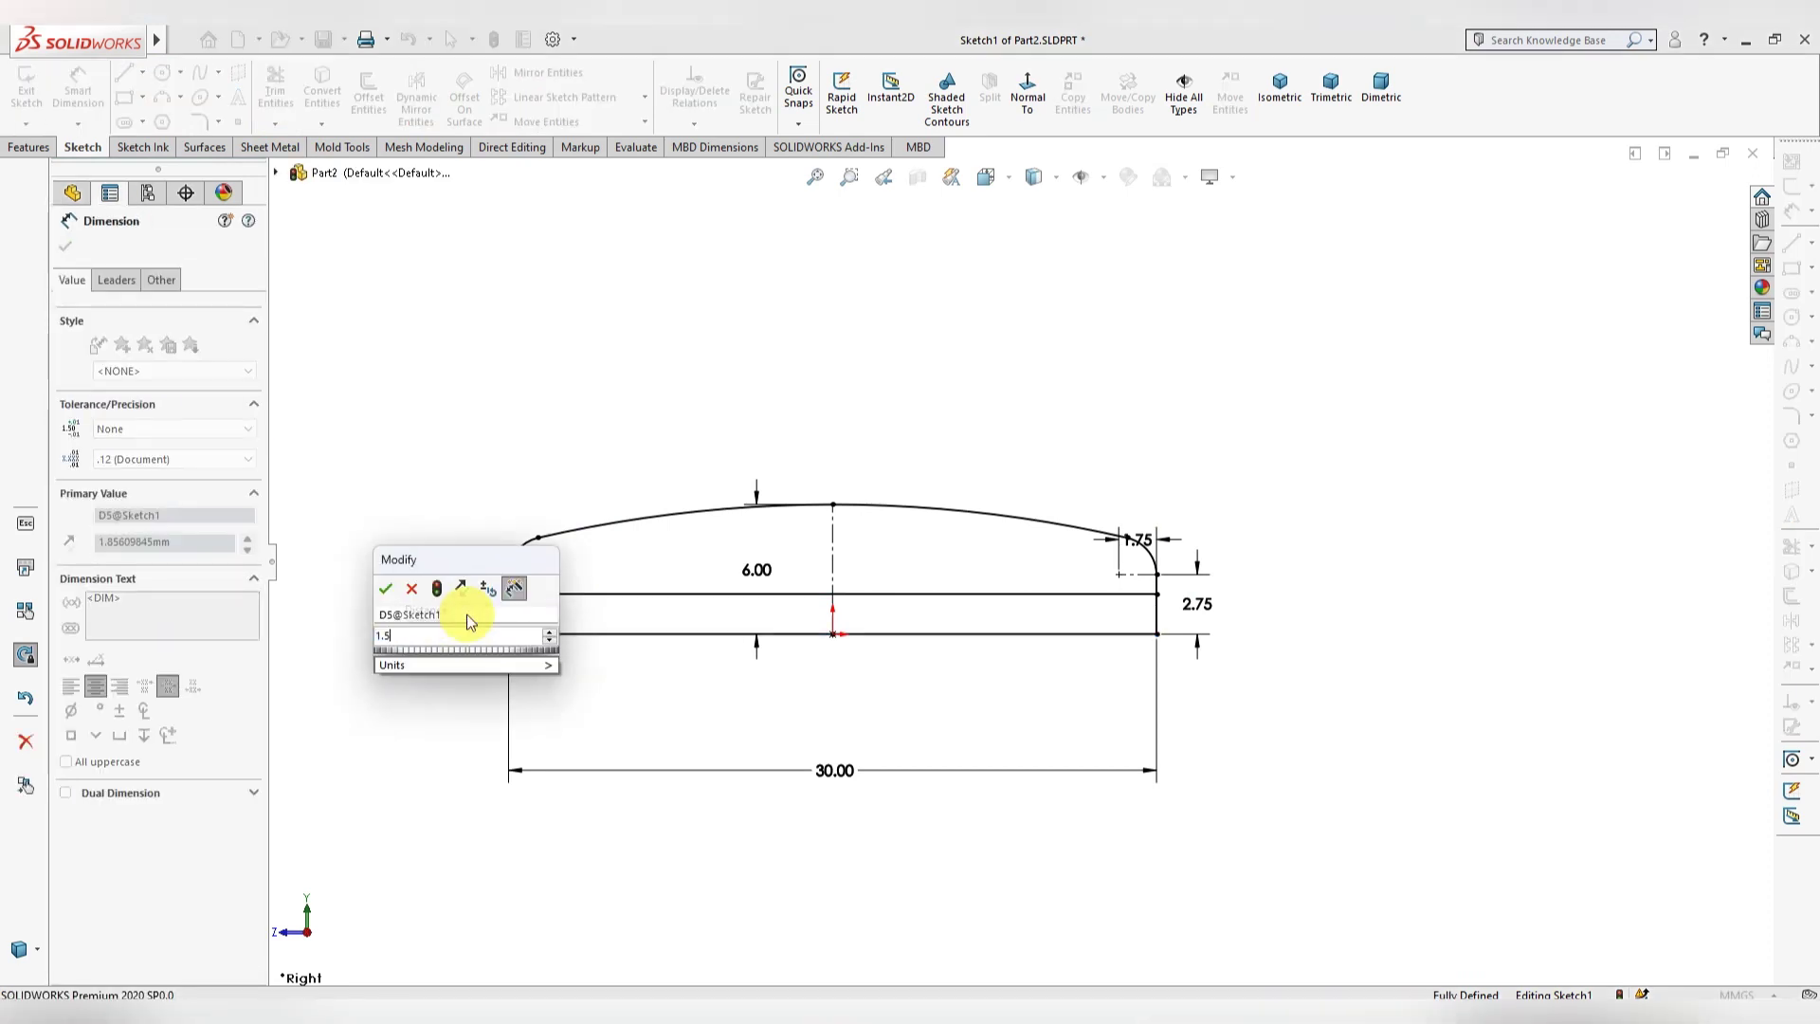
{"action": "key", "text": "Return"}
{"action": "key", "text": "Escape"}
{"action": "scroll", "coordinate": [1284, 573], "scroll_direction": "down", "scroll_amount": 1}
{"action": "scroll", "coordinate": [965, 489], "scroll_direction": "down", "scroll_amount": 2}
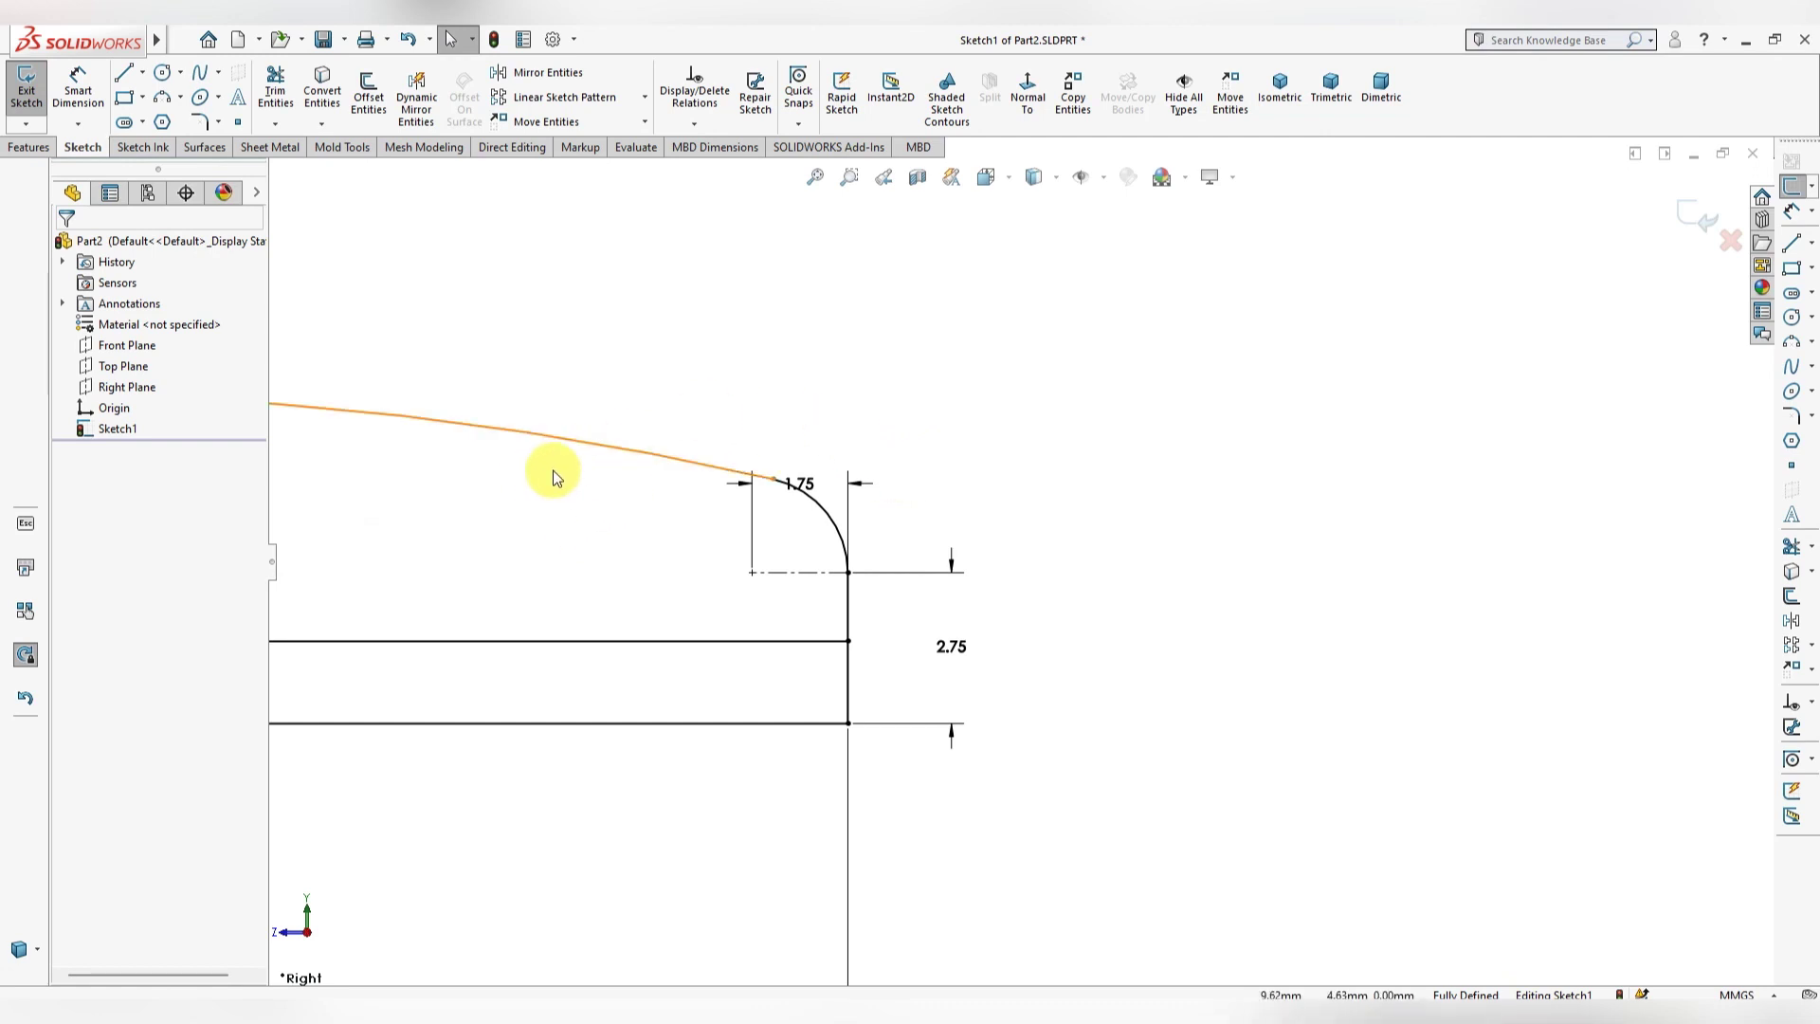
Step: Draw an L-shaped step rising from the inner line and extending right past the rounded corner
{"action": "left_click", "coordinate": [142, 73]}
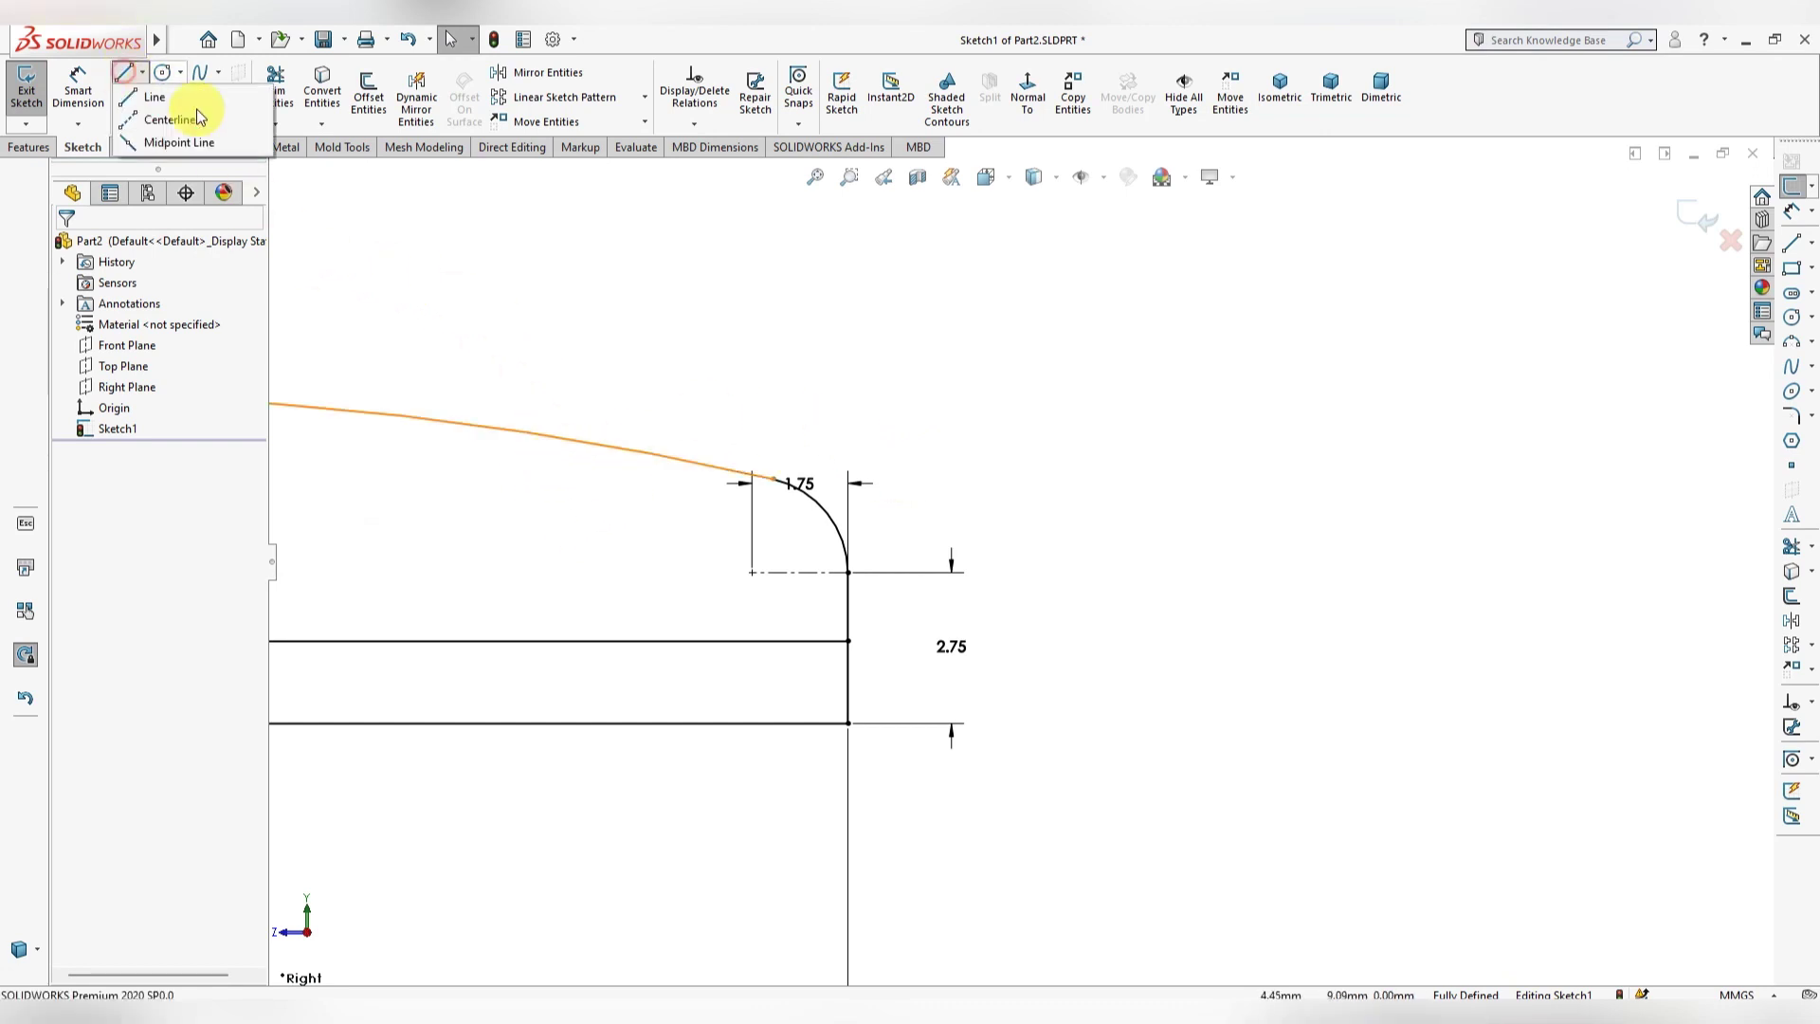
{"action": "left_click", "coordinate": [156, 97]}
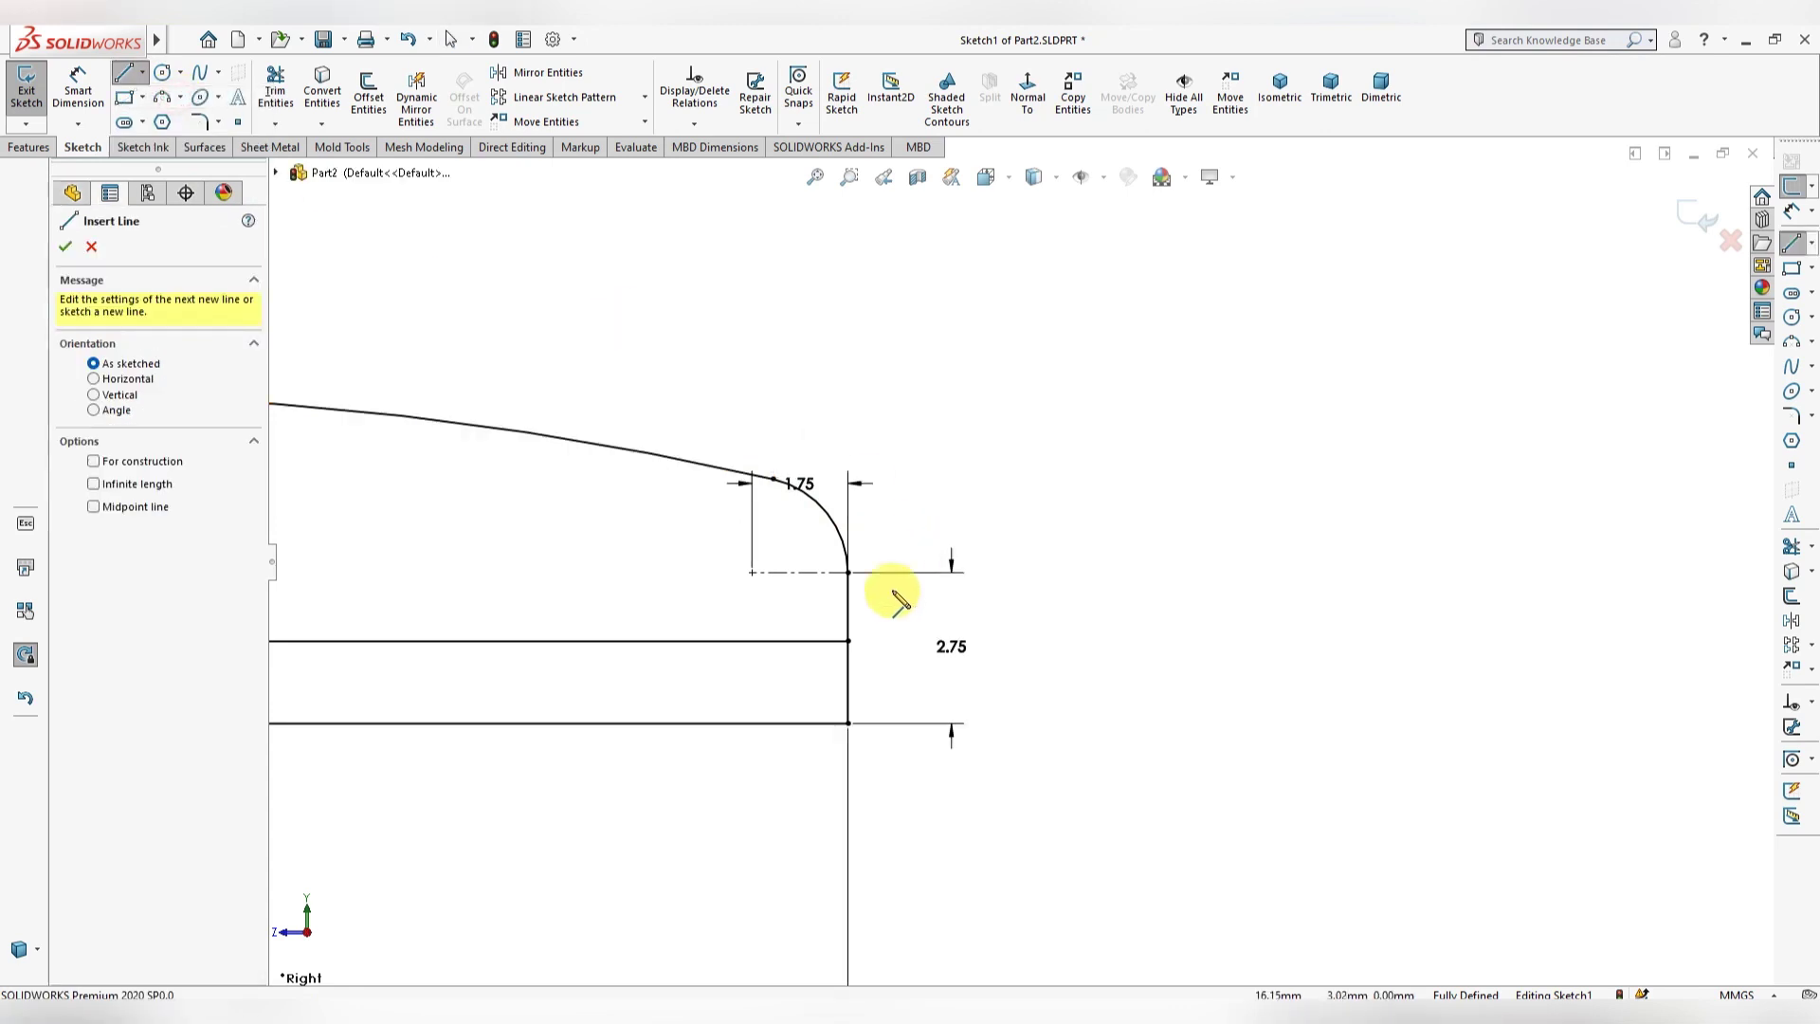
{"action": "scroll", "coordinate": [863, 569], "scroll_direction": "down", "scroll_amount": 2}
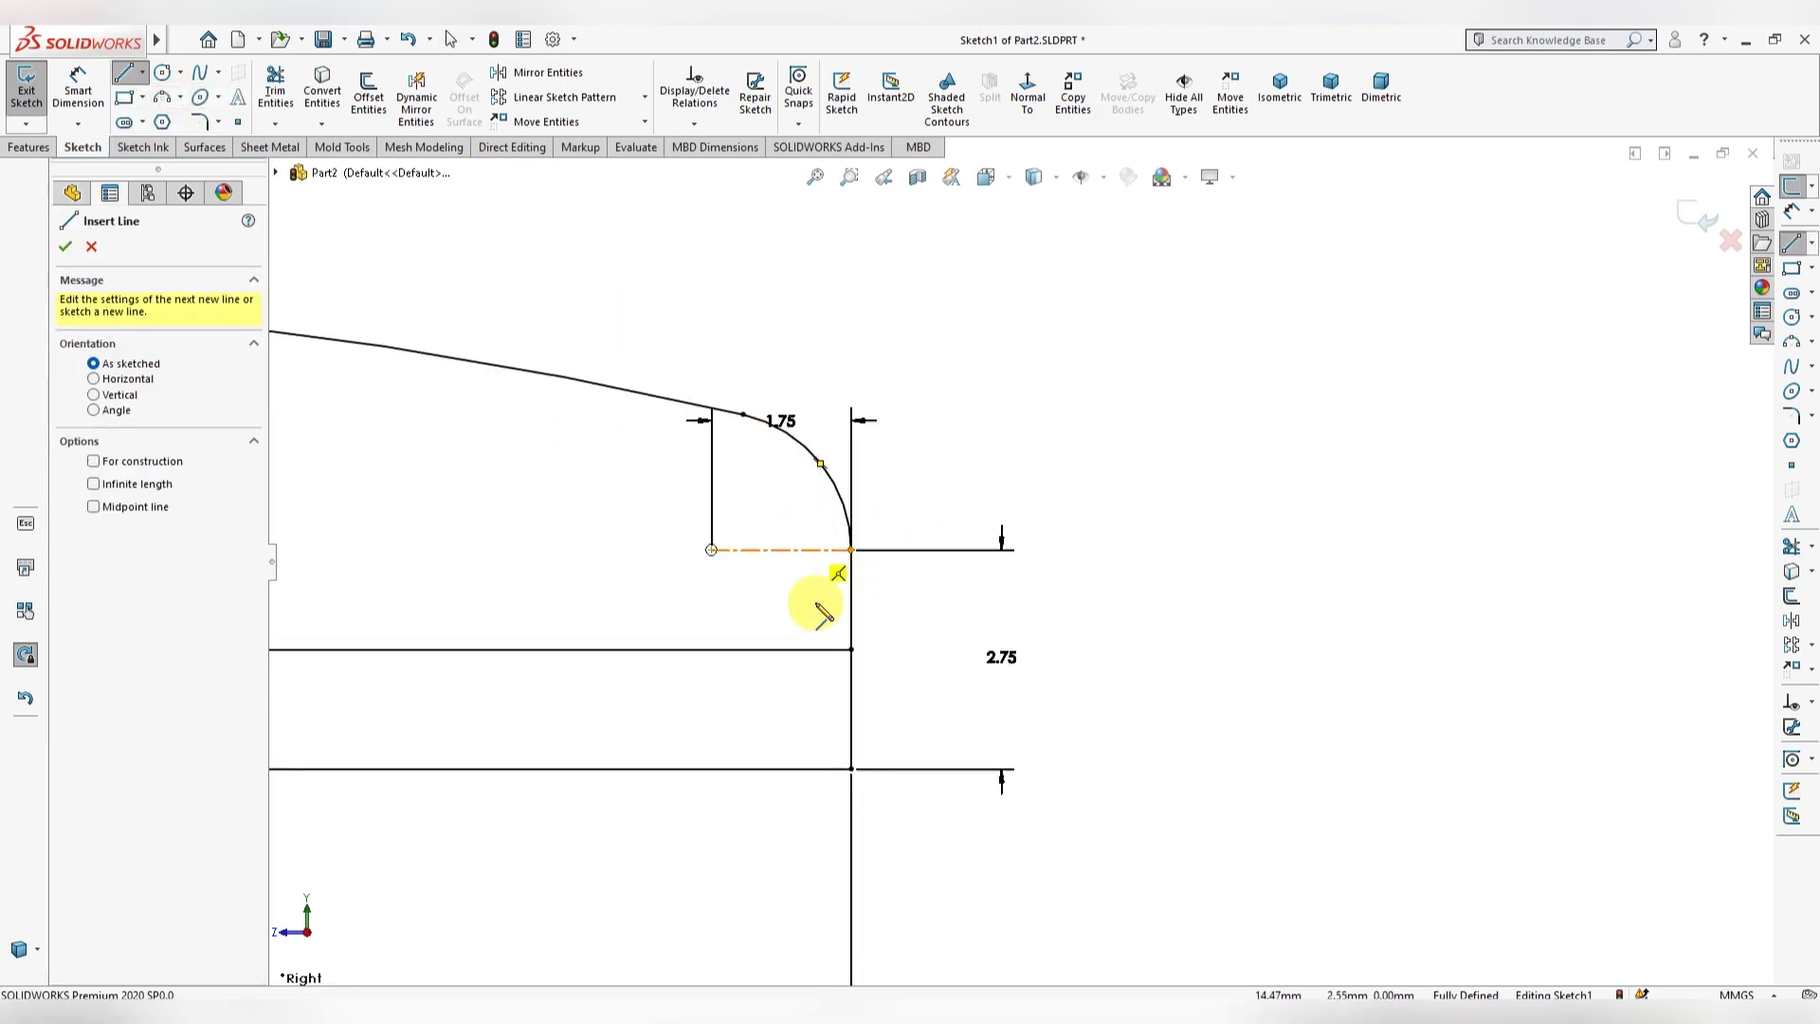
{"action": "left_click", "coordinate": [796, 650]}
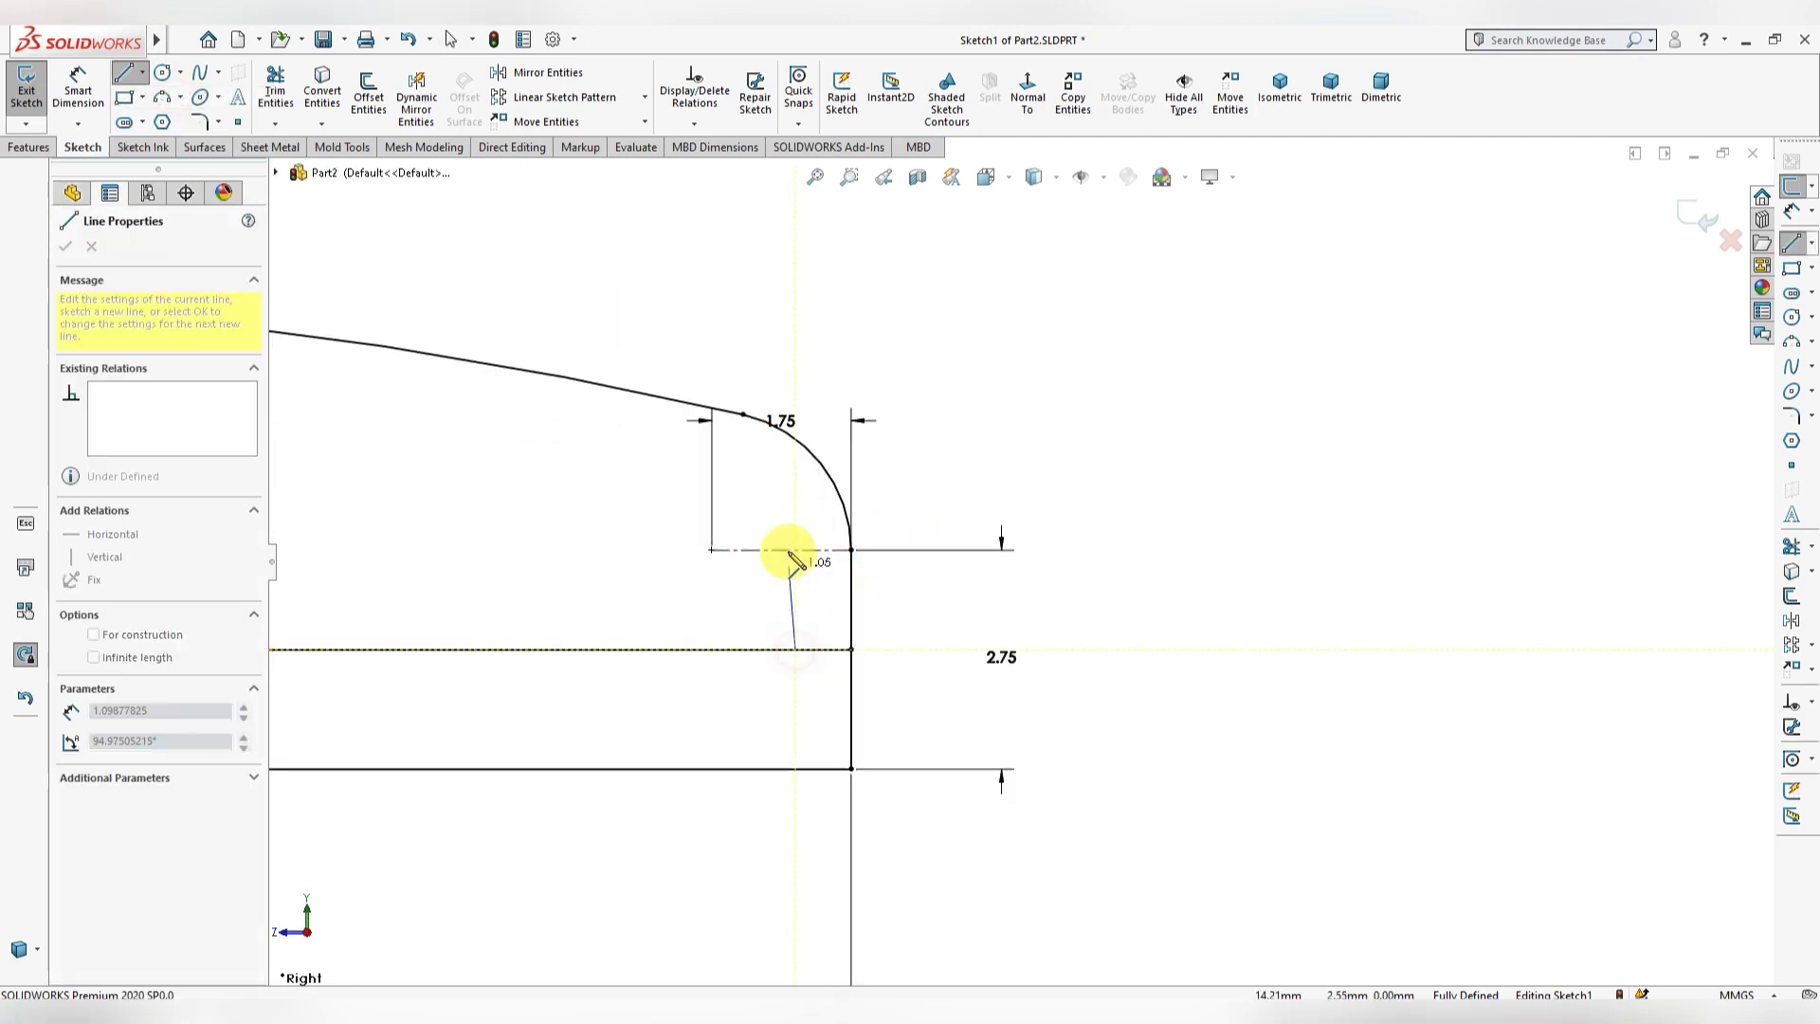
{"action": "left_click", "coordinate": [796, 512]}
{"action": "left_click", "coordinate": [915, 512]}
{"action": "key", "text": "Escape"}
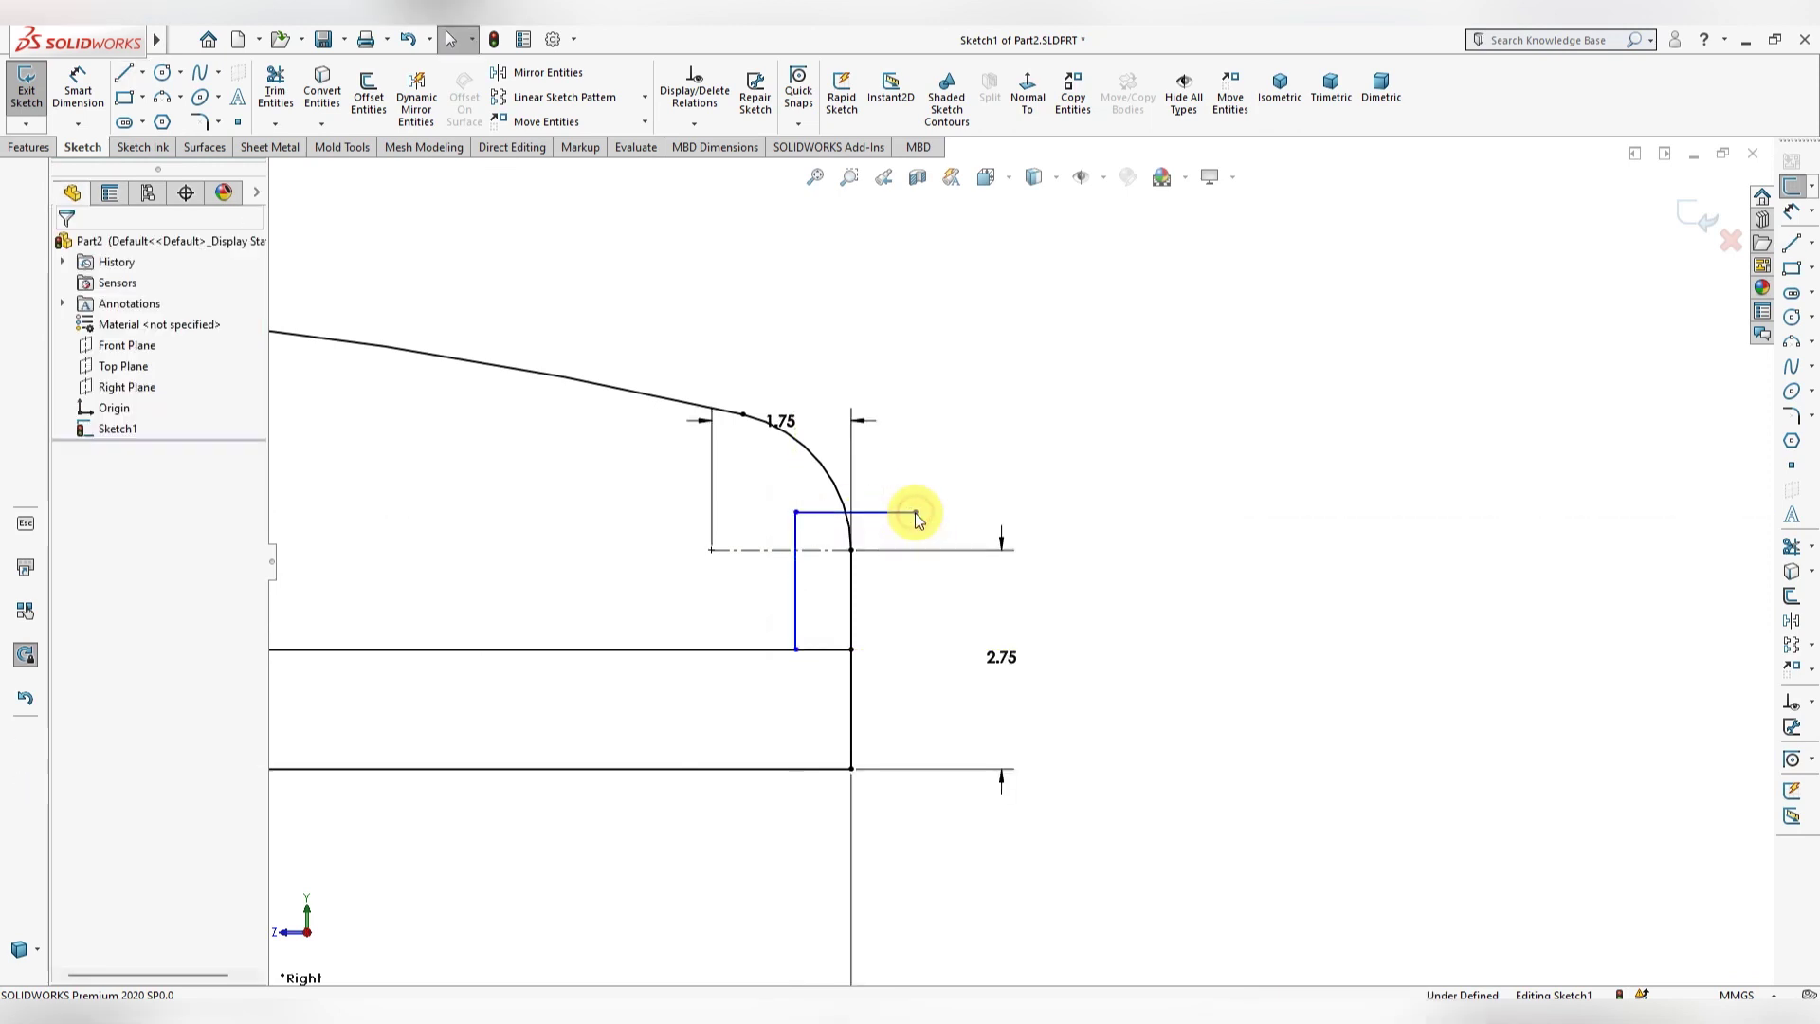
{"action": "left_click", "coordinate": [102, 83]}
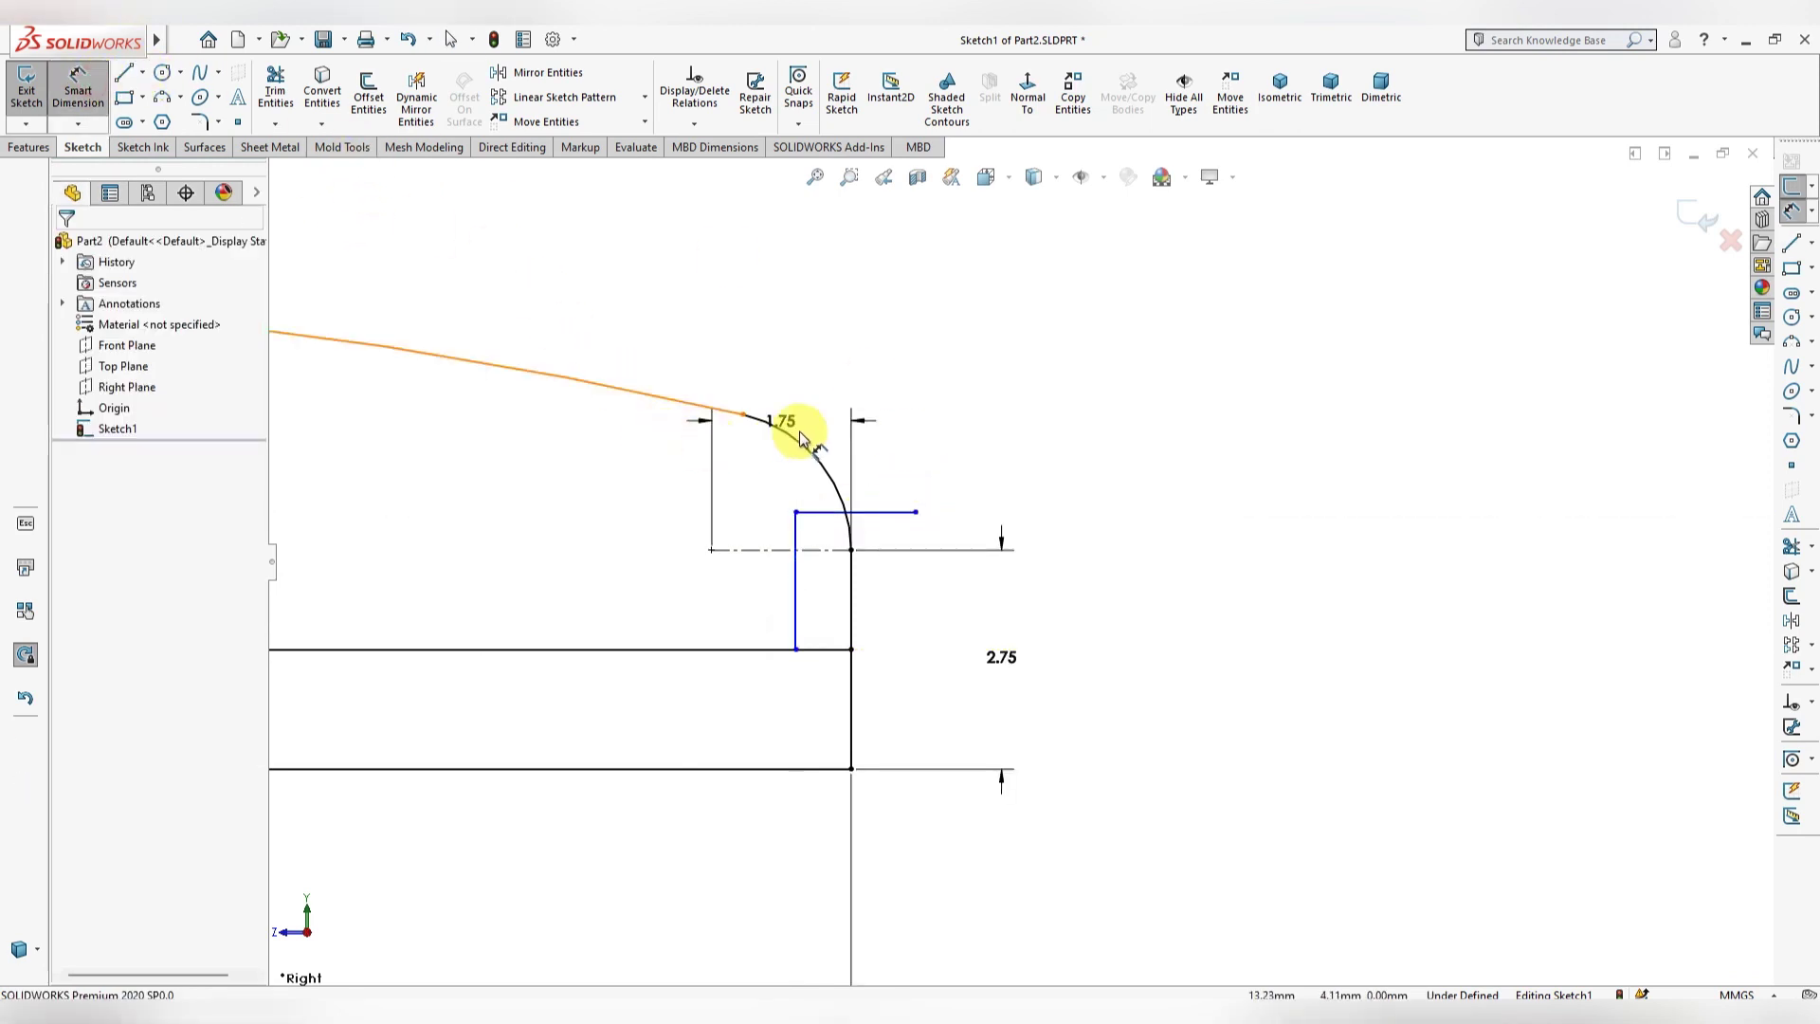
{"action": "key", "text": "Escape"}
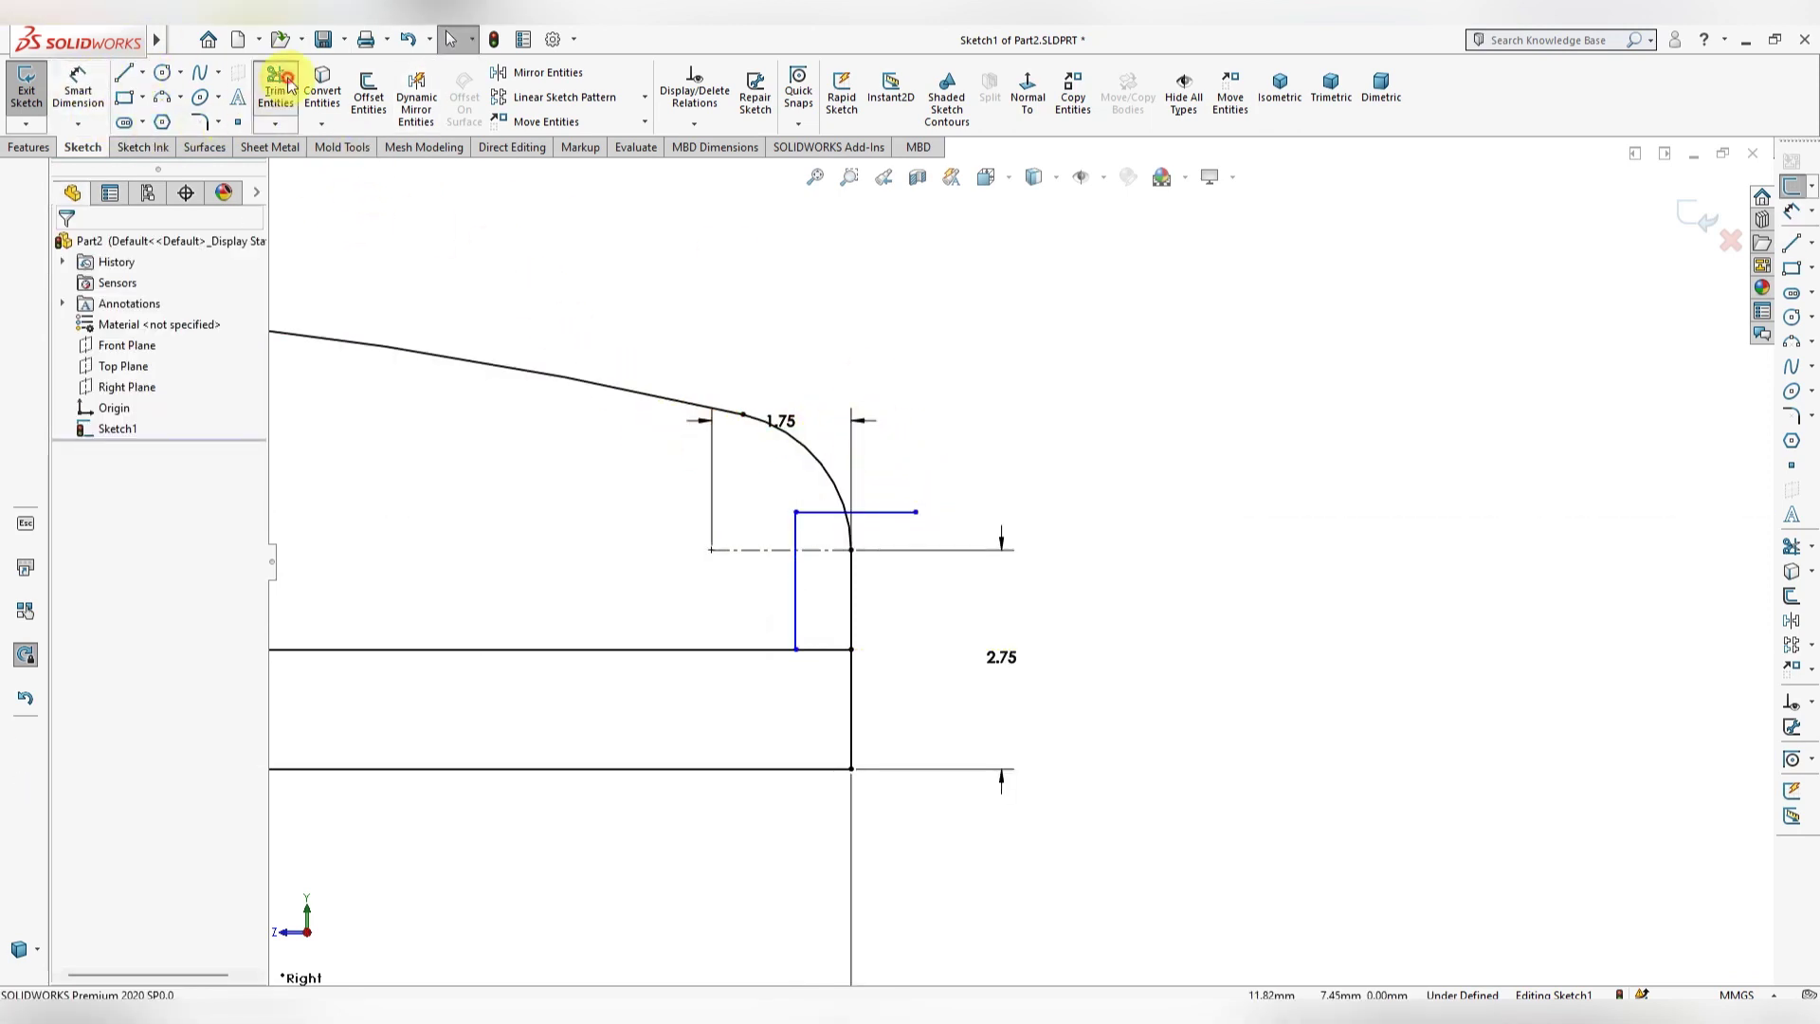
Step: Power-trim the short line's end that overhangs the rounded corner
{"action": "left_click", "coordinate": [285, 87]}
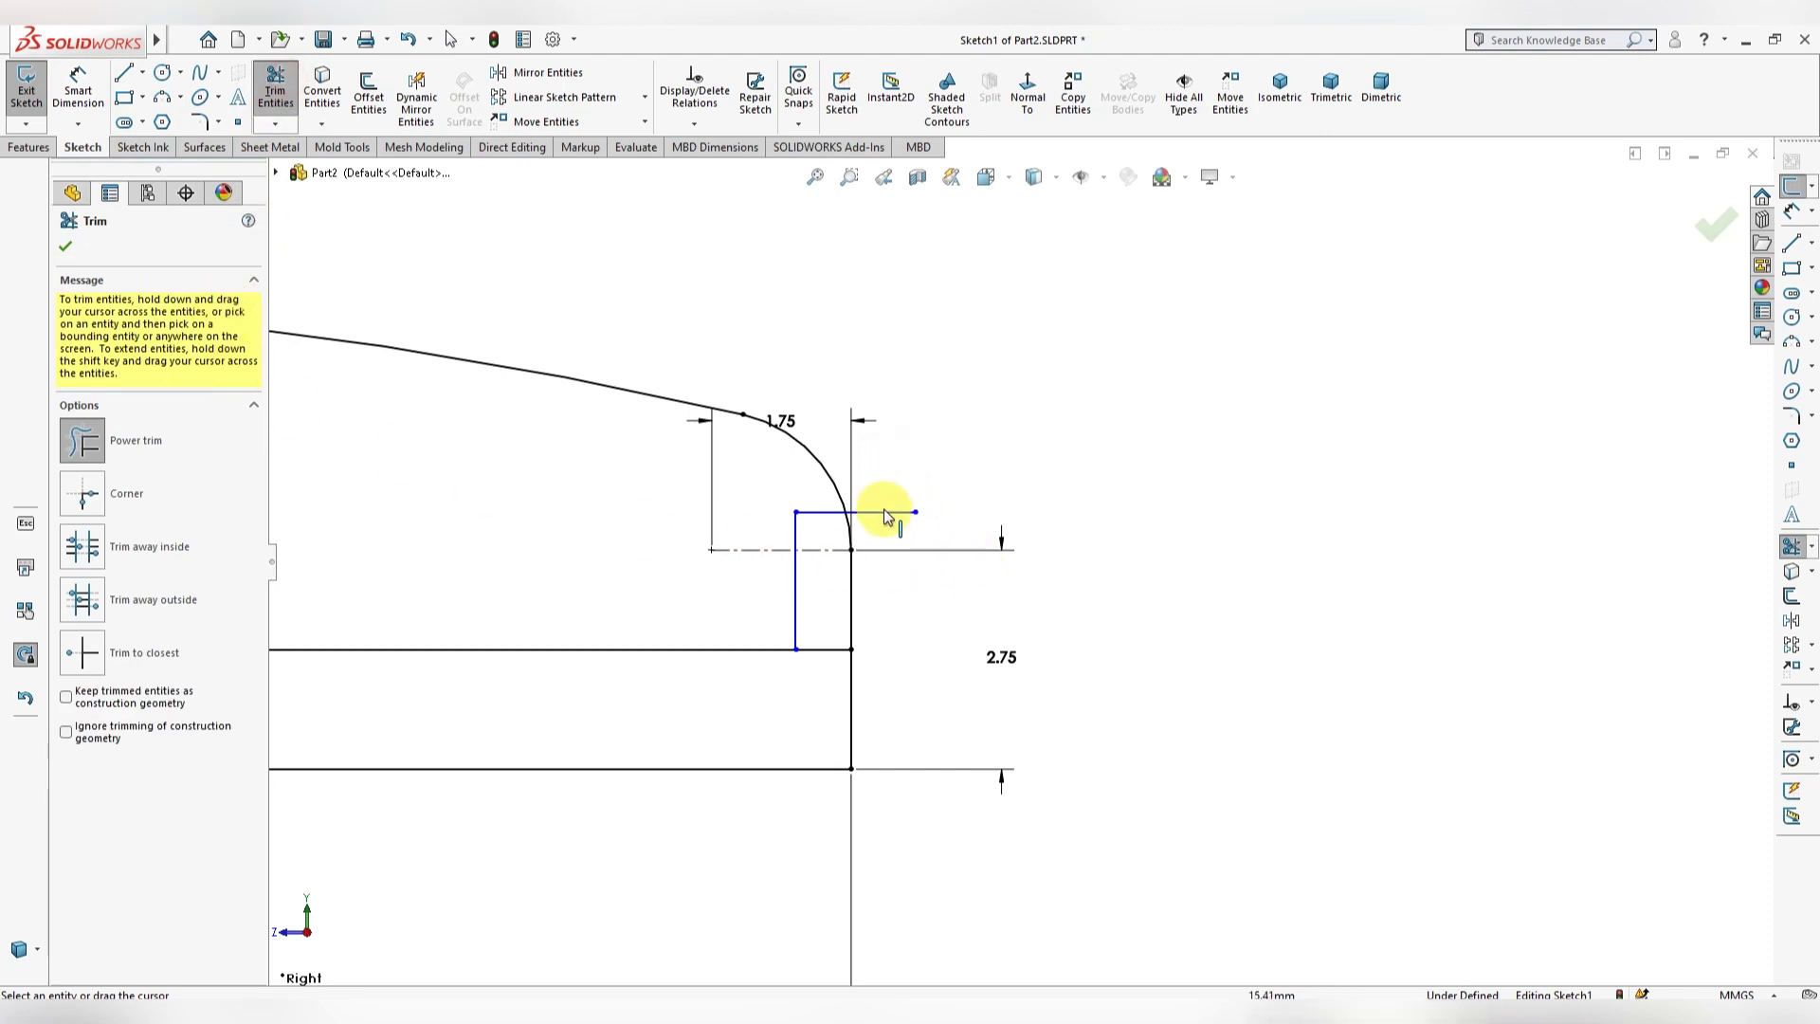
{"action": "left_click_drag", "start_coordinate": [885, 498], "coordinate": [891, 529]}
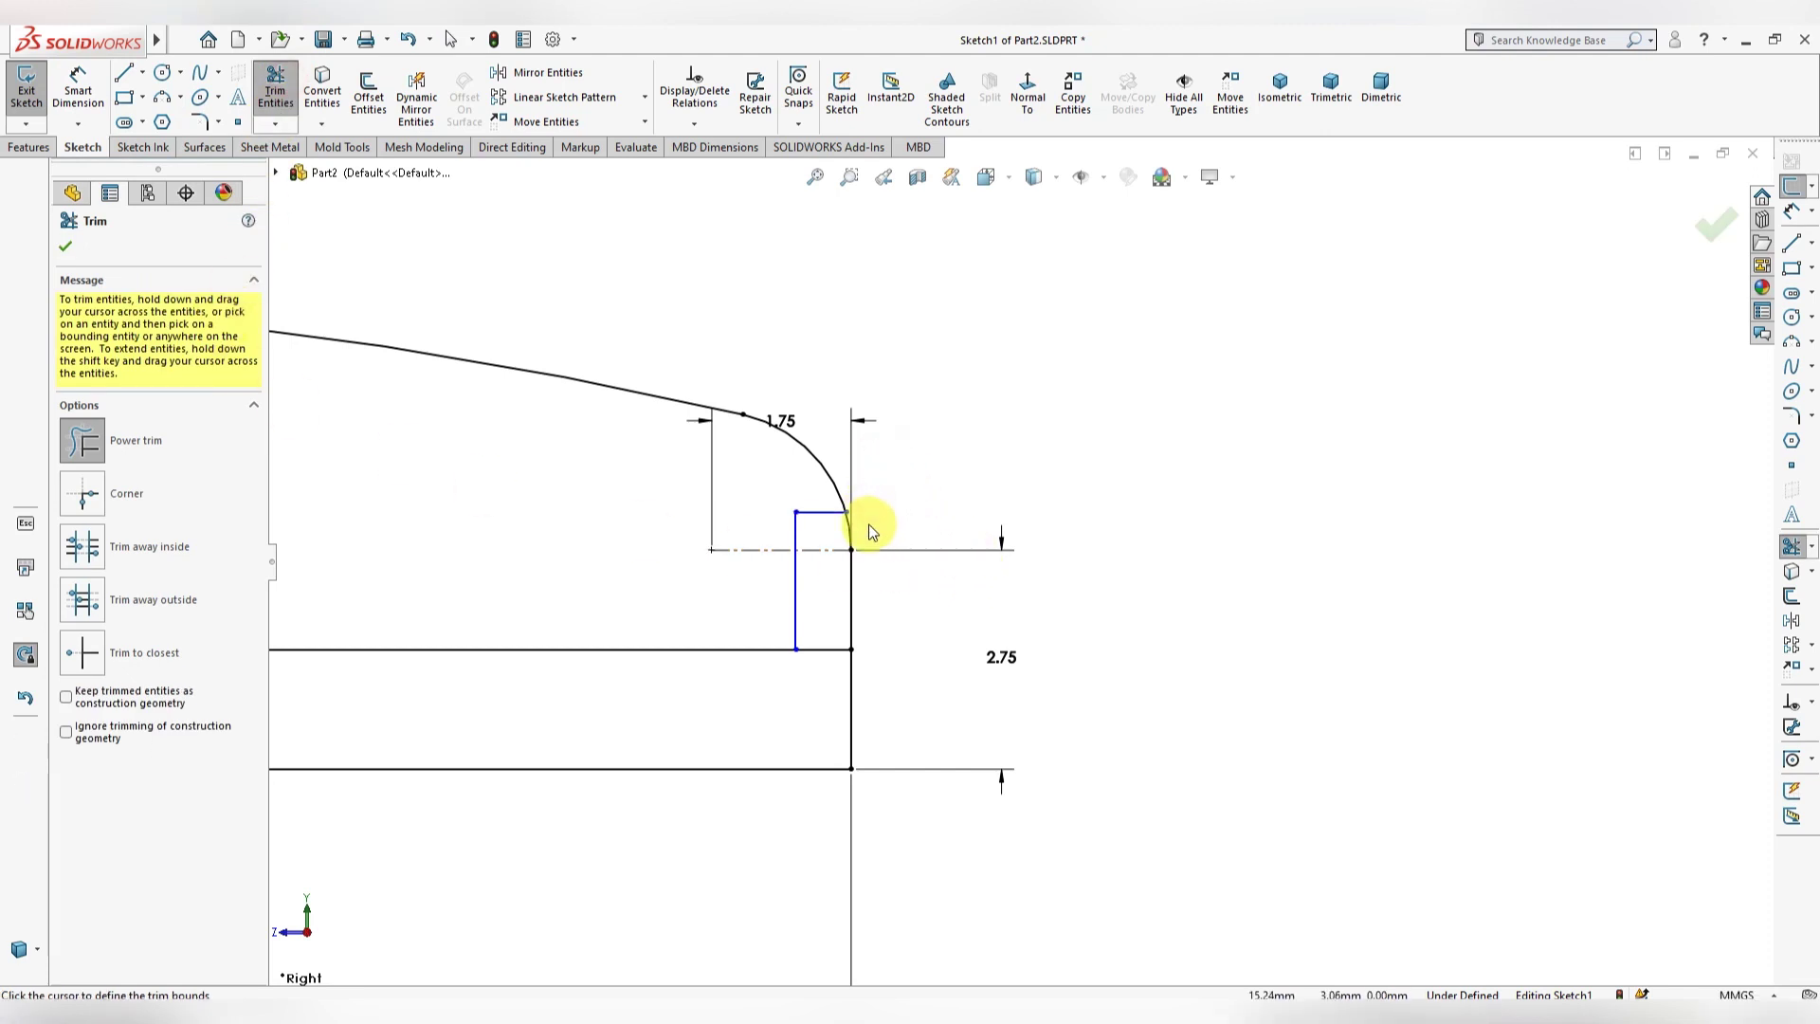
{"action": "scroll", "coordinate": [845, 504], "scroll_direction": "down", "scroll_amount": 4}
{"action": "scroll", "coordinate": [901, 540], "scroll_direction": "up", "scroll_amount": 2}
{"action": "scroll", "coordinate": [736, 488], "scroll_direction": "up", "scroll_amount": 2}
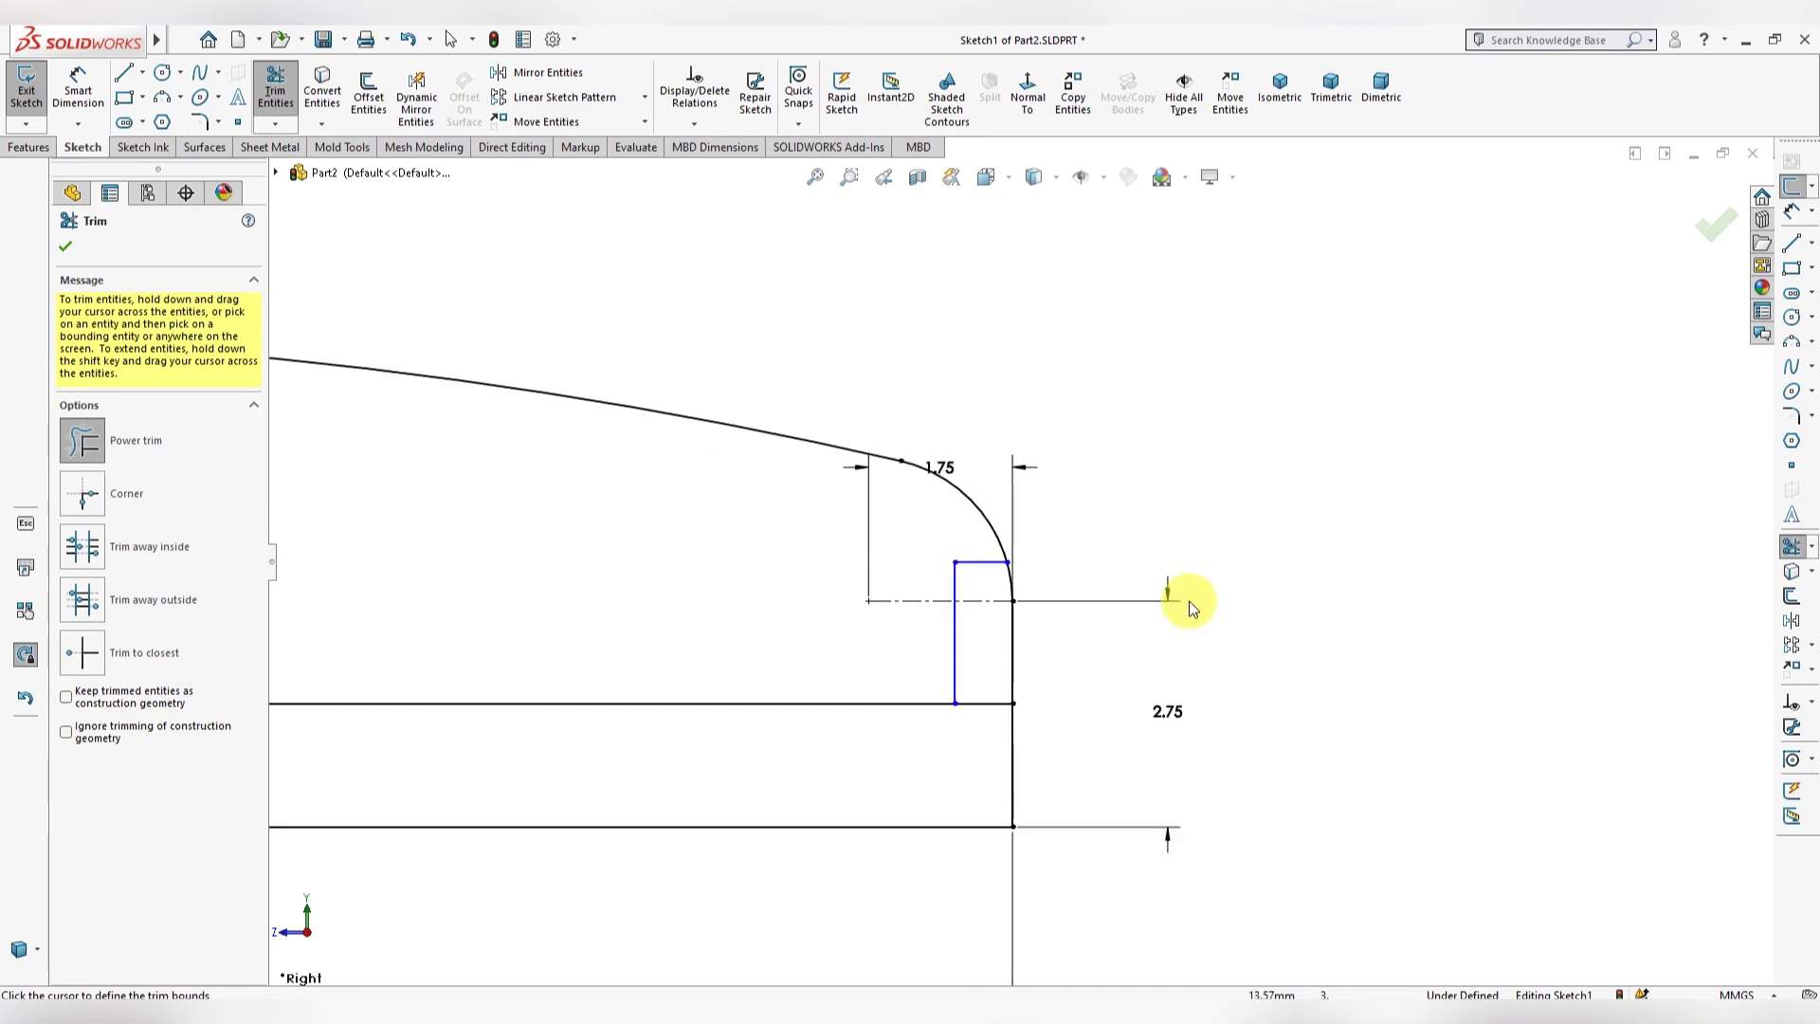
{"action": "scroll", "coordinate": [992, 516], "scroll_direction": "up", "scroll_amount": 1}
{"action": "left_click", "coordinate": [285, 105]}
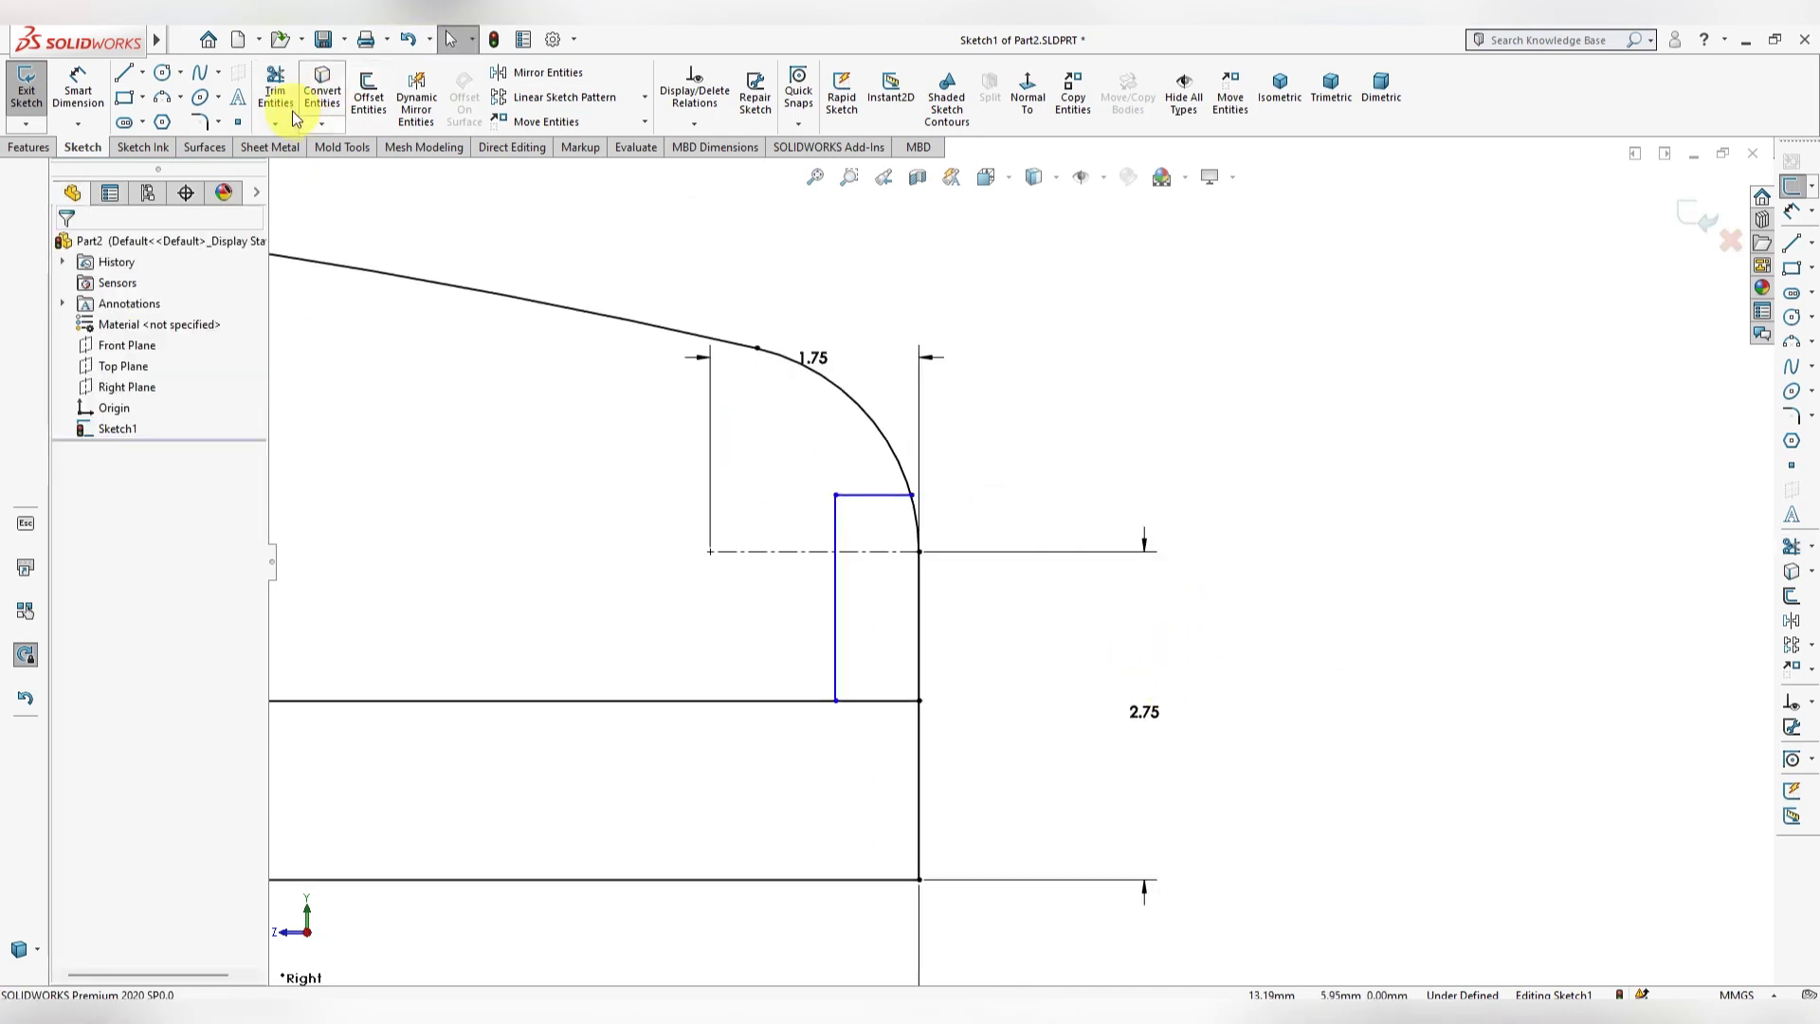
Step: Dimension the step's top corner 0.85 from the right edge
{"action": "left_click", "coordinate": [91, 92]}
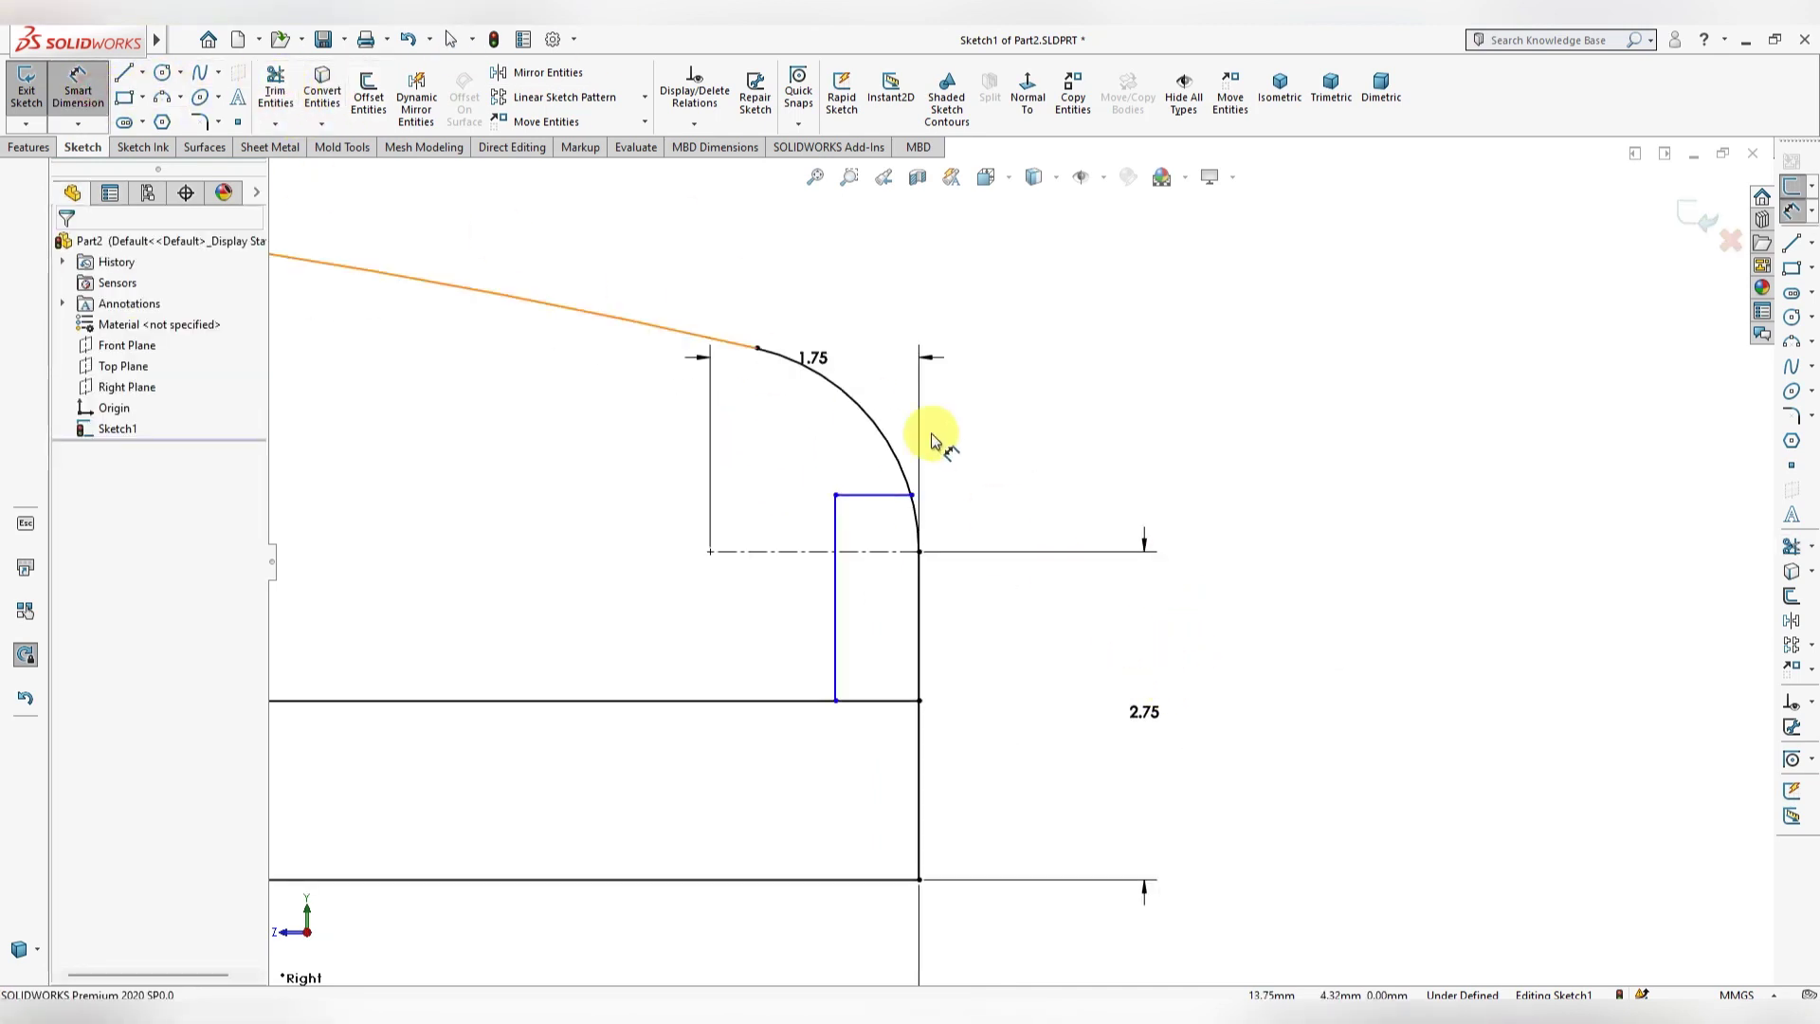
{"action": "left_click", "coordinate": [872, 496]}
{"action": "left_click", "coordinate": [106, 99]}
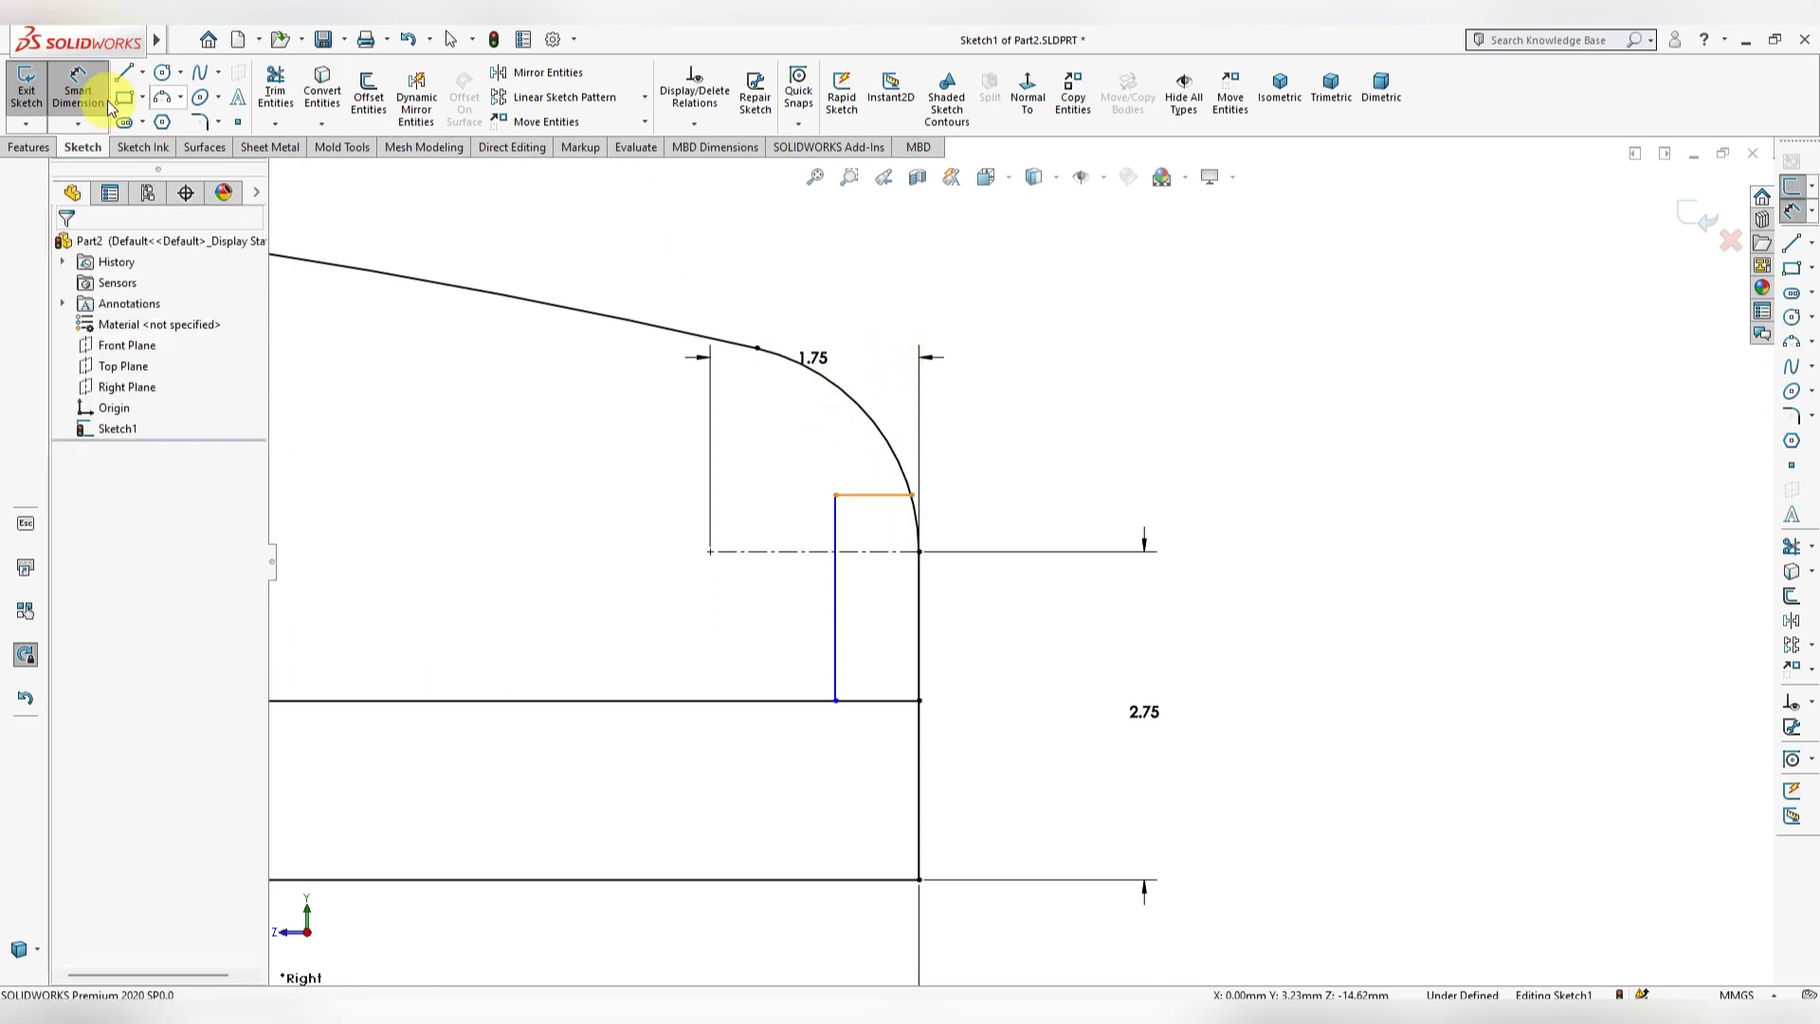
{"action": "left_click", "coordinate": [834, 495]}
{"action": "left_click", "coordinate": [918, 590]}
{"action": "left_click", "coordinate": [78, 90]}
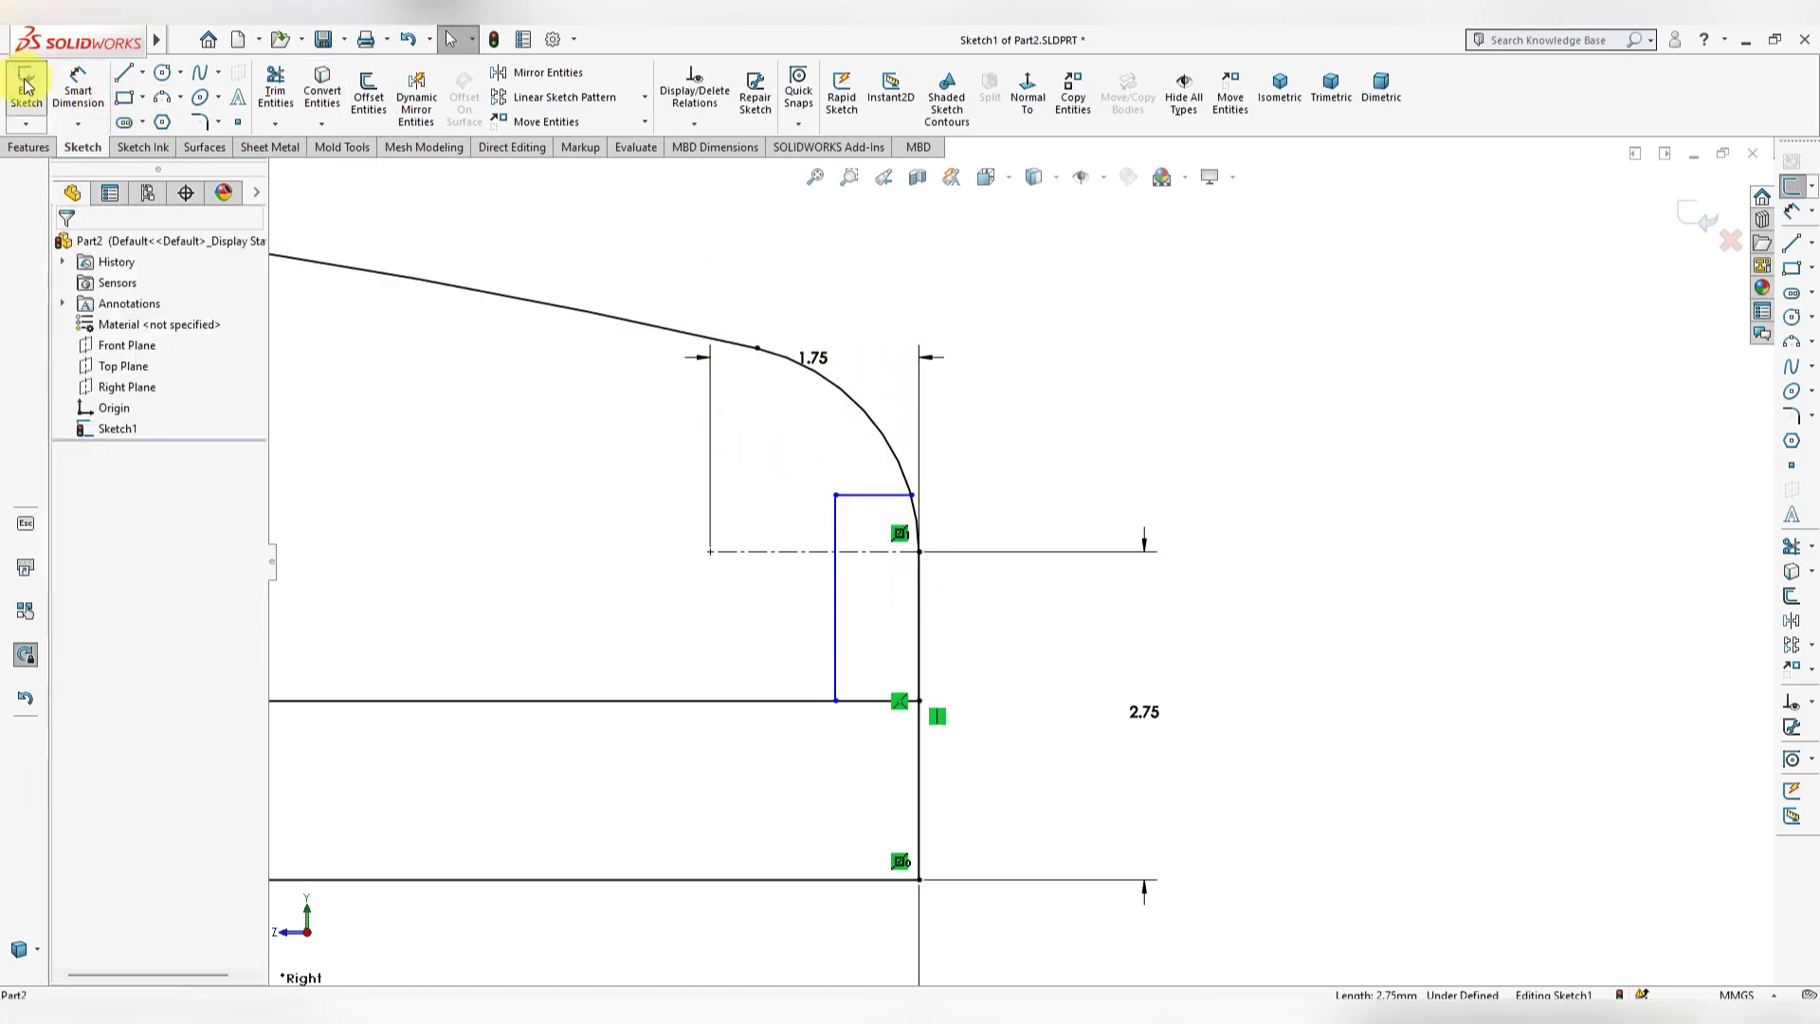
{"action": "left_click", "coordinate": [835, 495]}
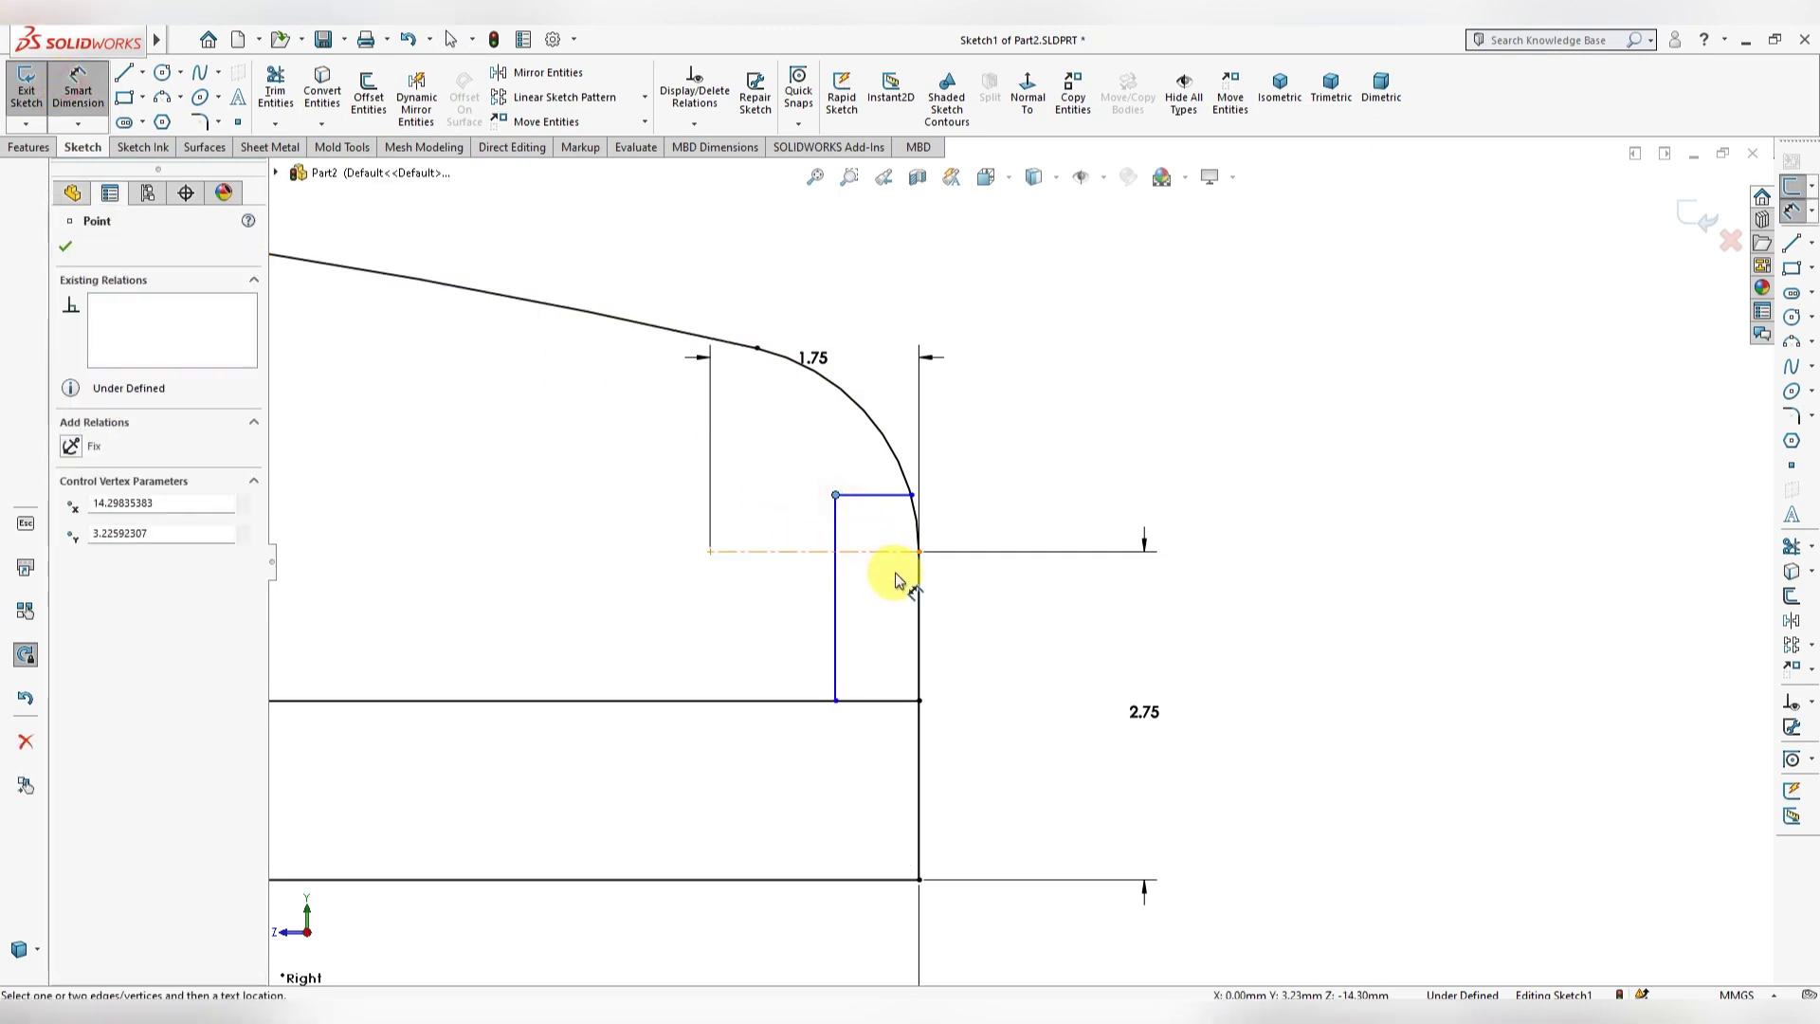
{"action": "left_click", "coordinate": [918, 585]}
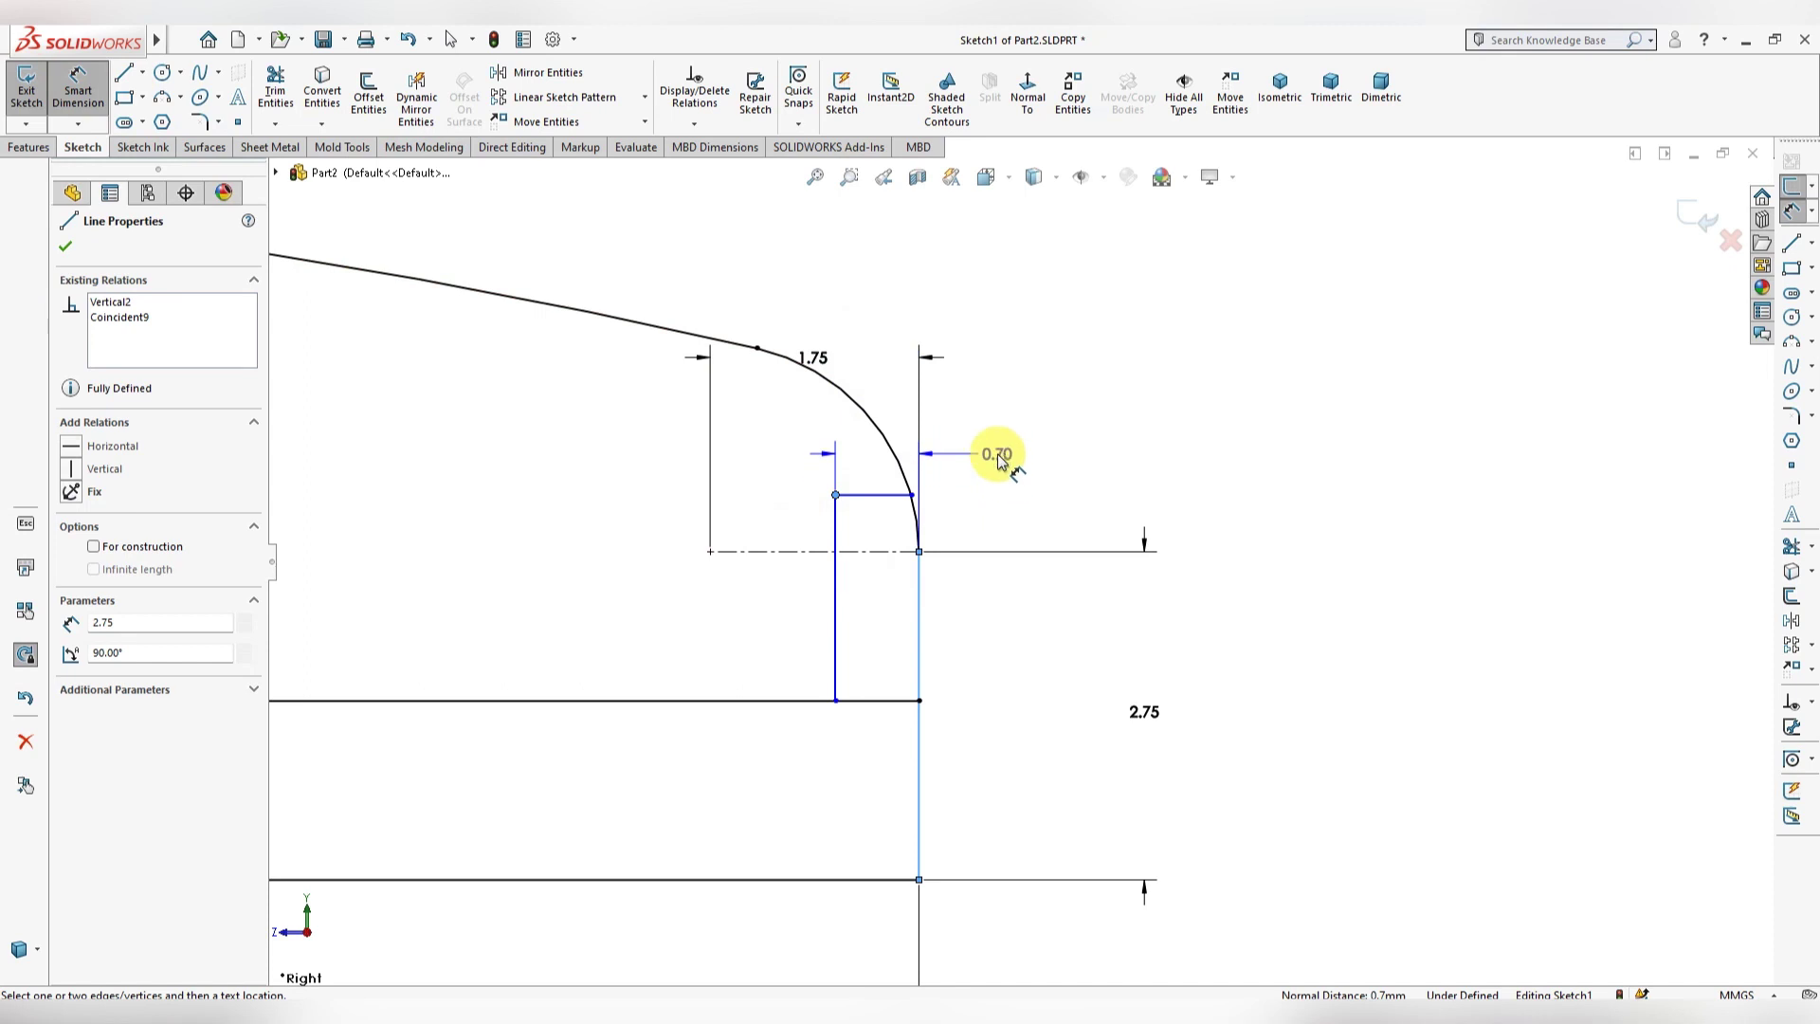
{"action": "left_click", "coordinate": [998, 457]}
{"action": "type", "text": "0.8"}
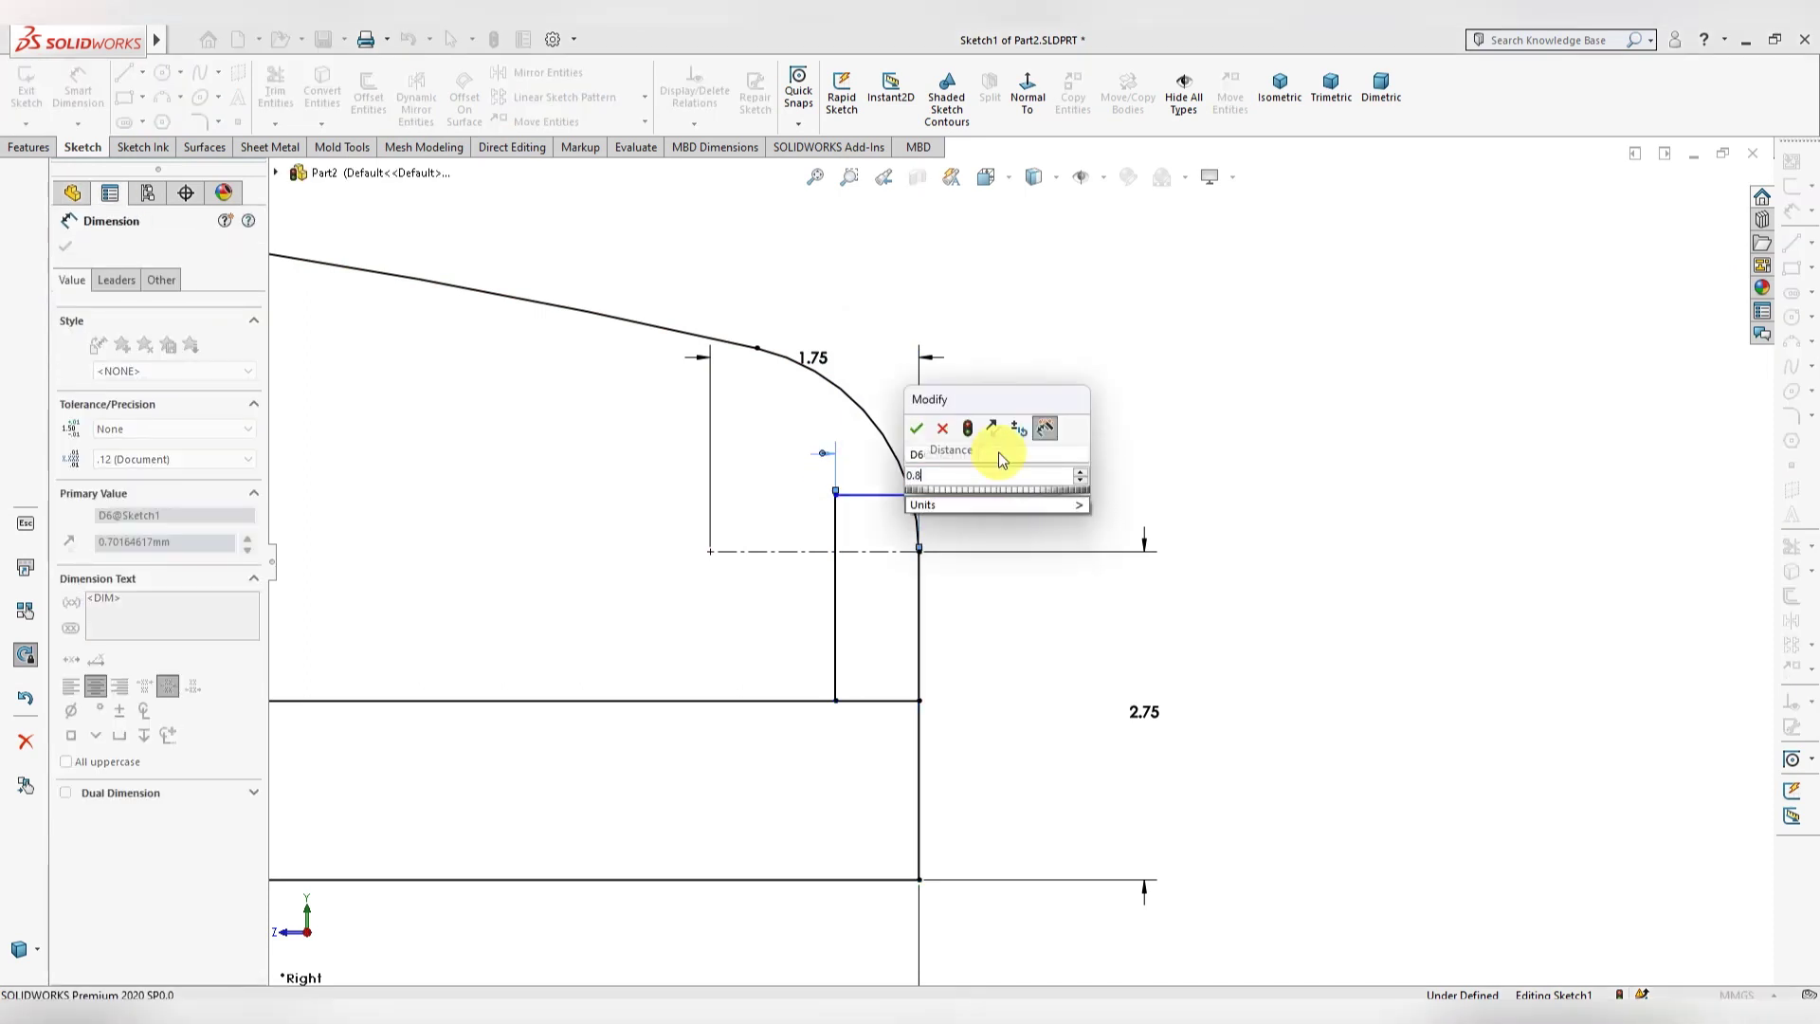
{"action": "key", "text": "Return"}
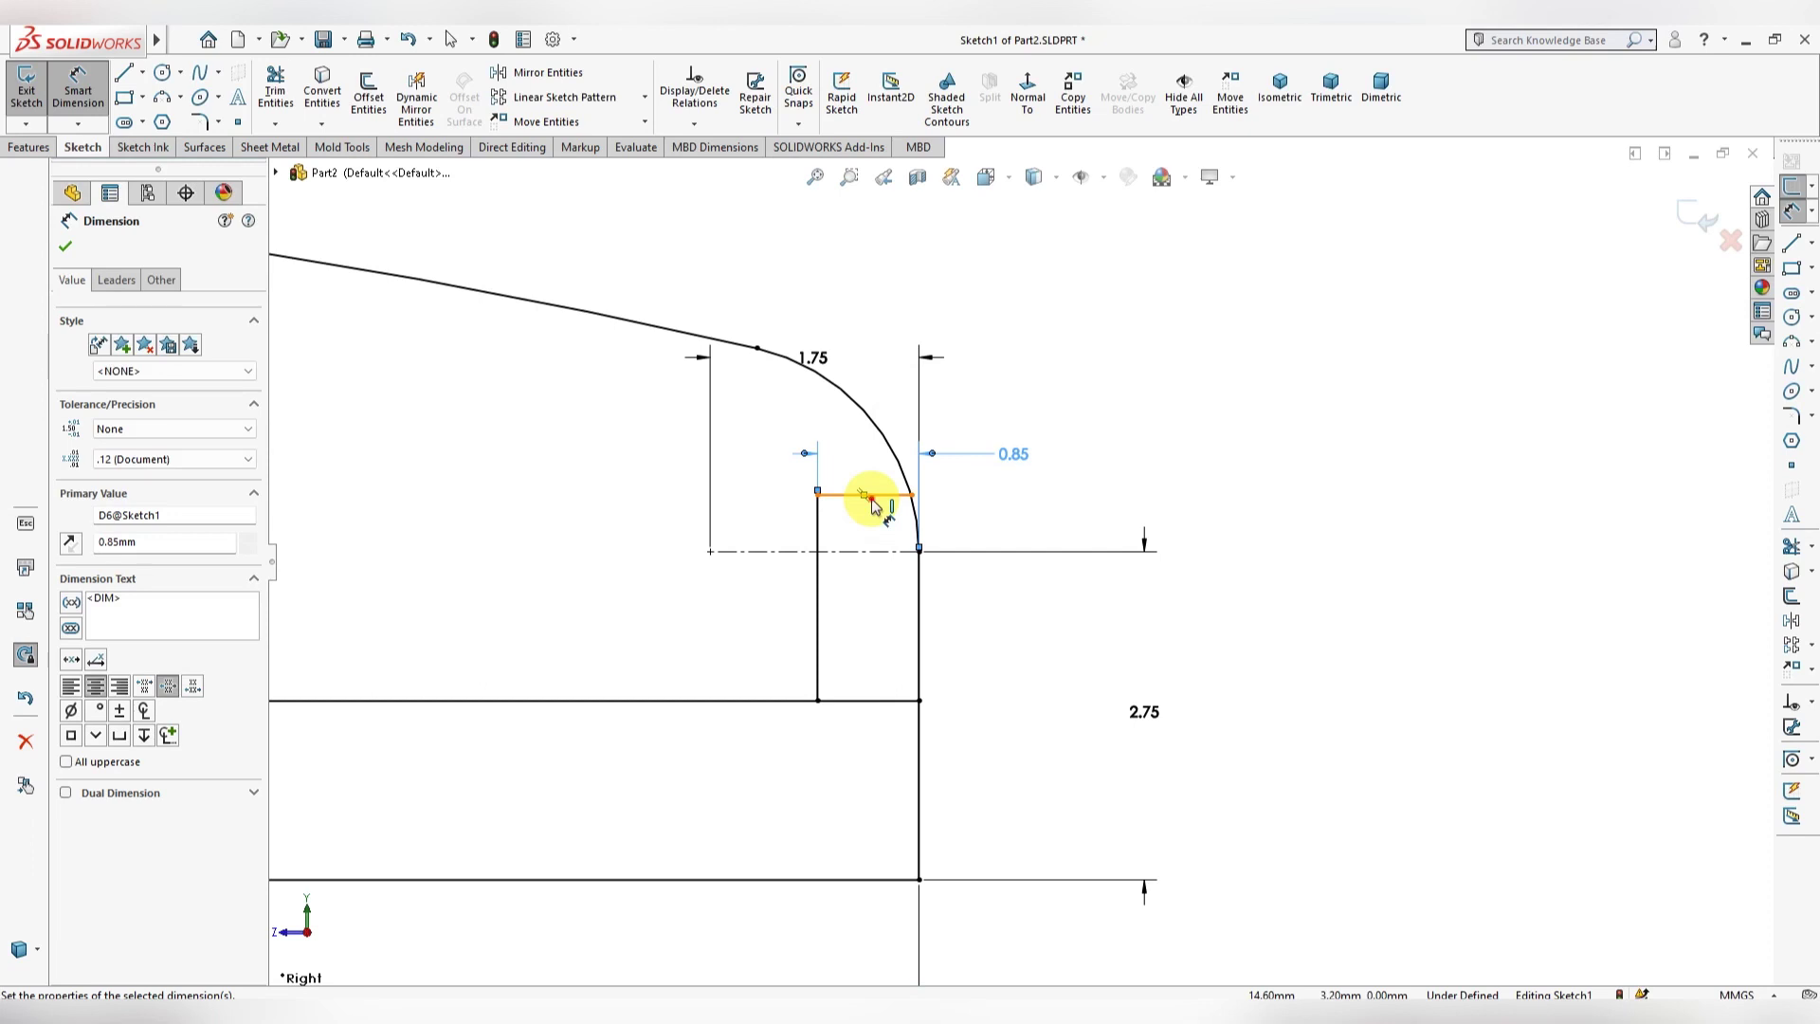
Step: Dimension the step's top line 3.50 above the bottom corner
{"action": "left_click", "coordinate": [871, 496]}
{"action": "left_click", "coordinate": [919, 882]}
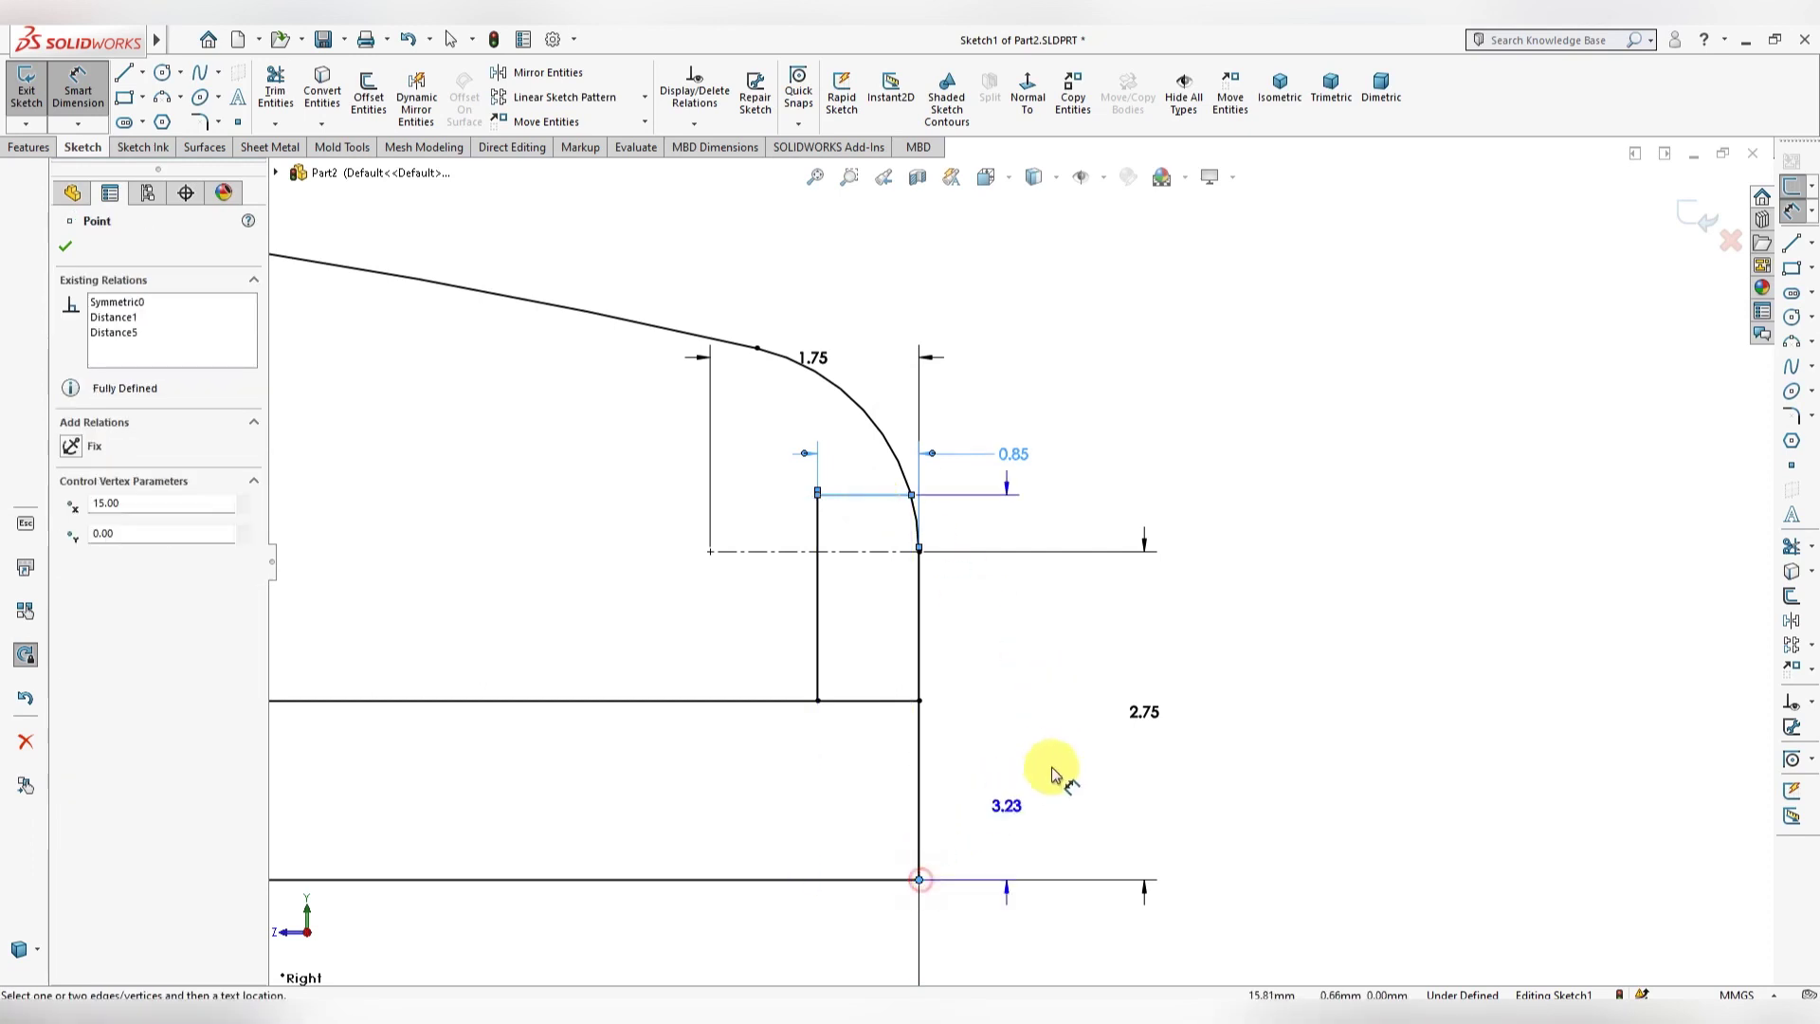
{"action": "left_click", "coordinate": [1253, 682]}
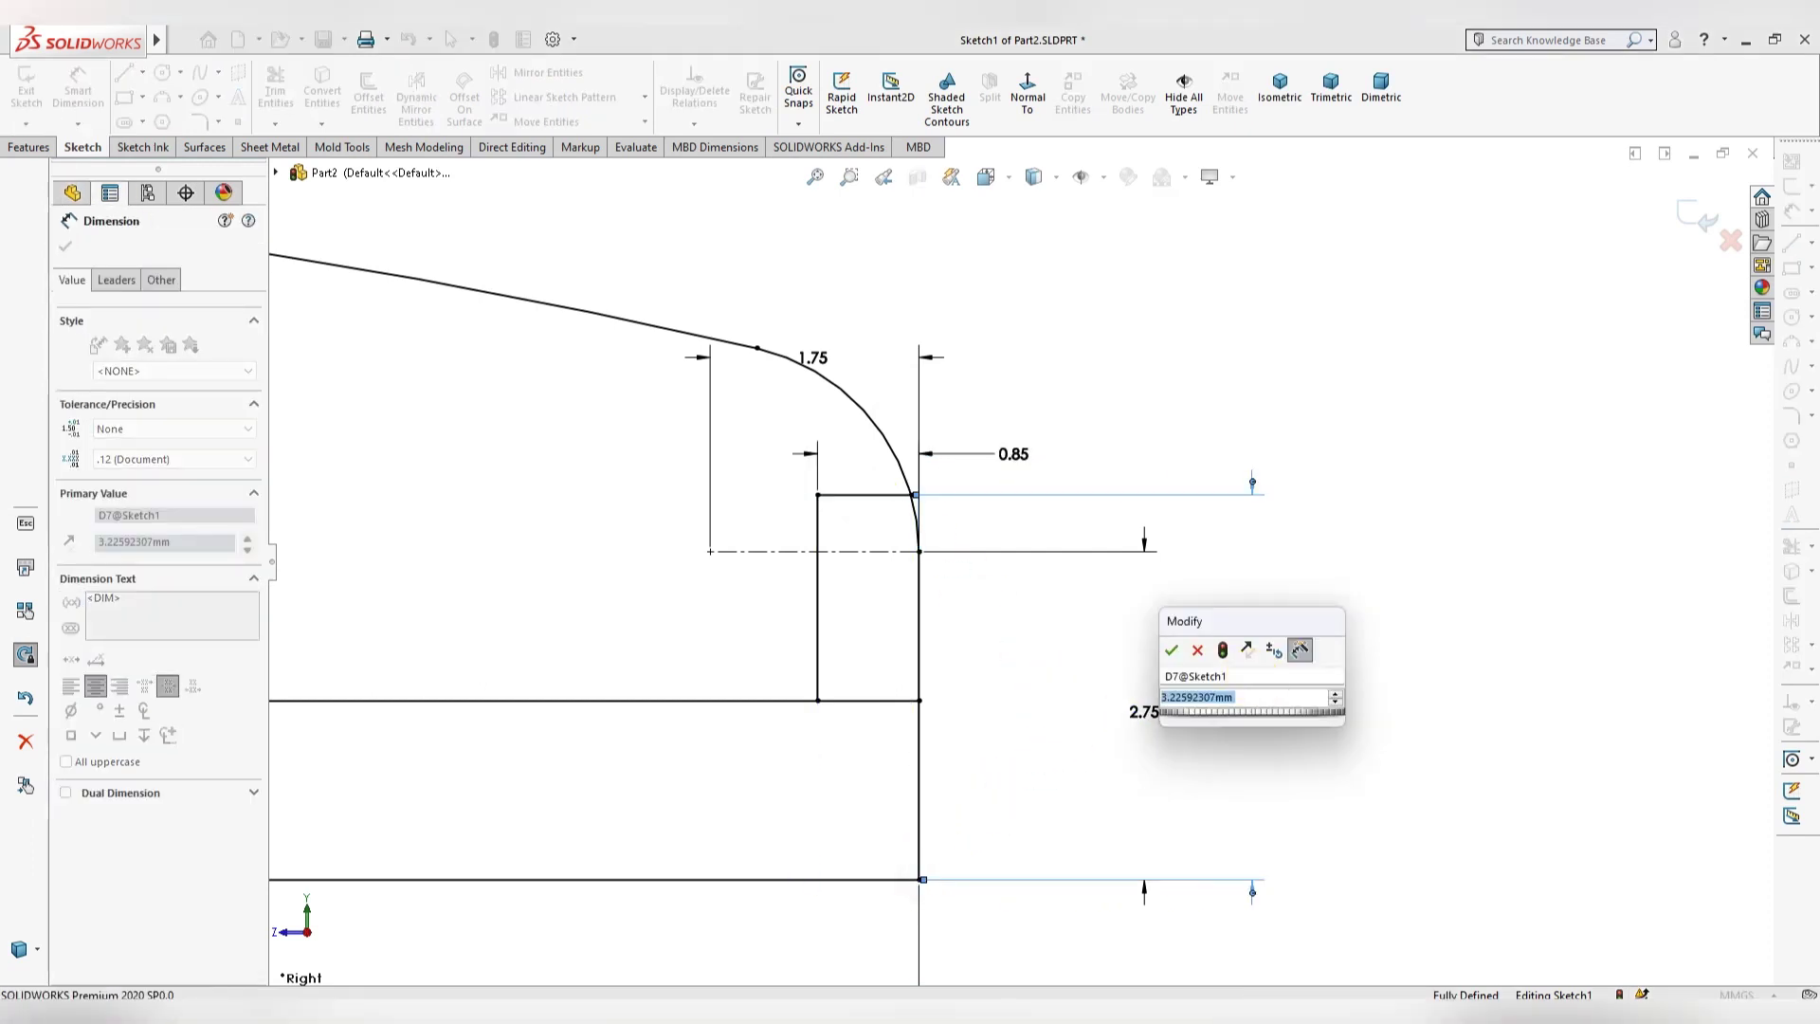
{"action": "type", "text": "3.5"}
{"action": "key", "text": "Return"}
{"action": "key", "text": "Escape"}
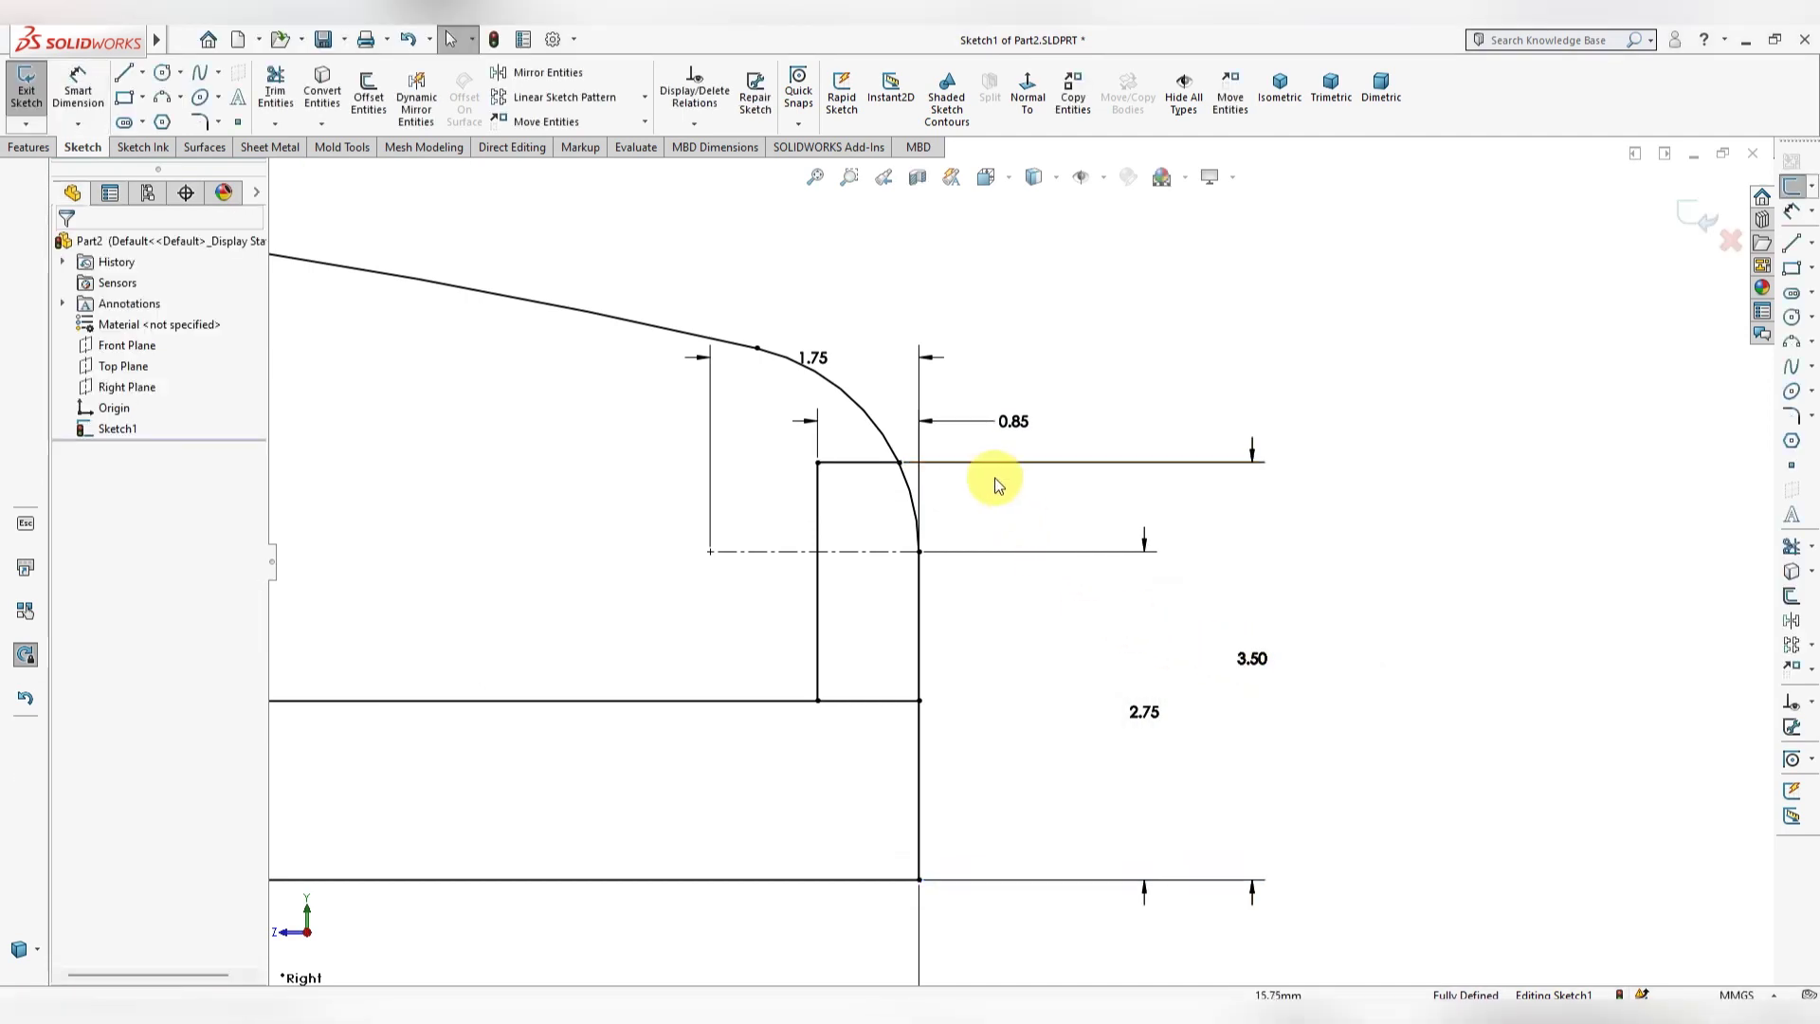
{"action": "scroll", "coordinate": [986, 569], "scroll_direction": "up", "scroll_amount": 2}
{"action": "scroll", "coordinate": [977, 590], "scroll_direction": "up", "scroll_amount": 2}
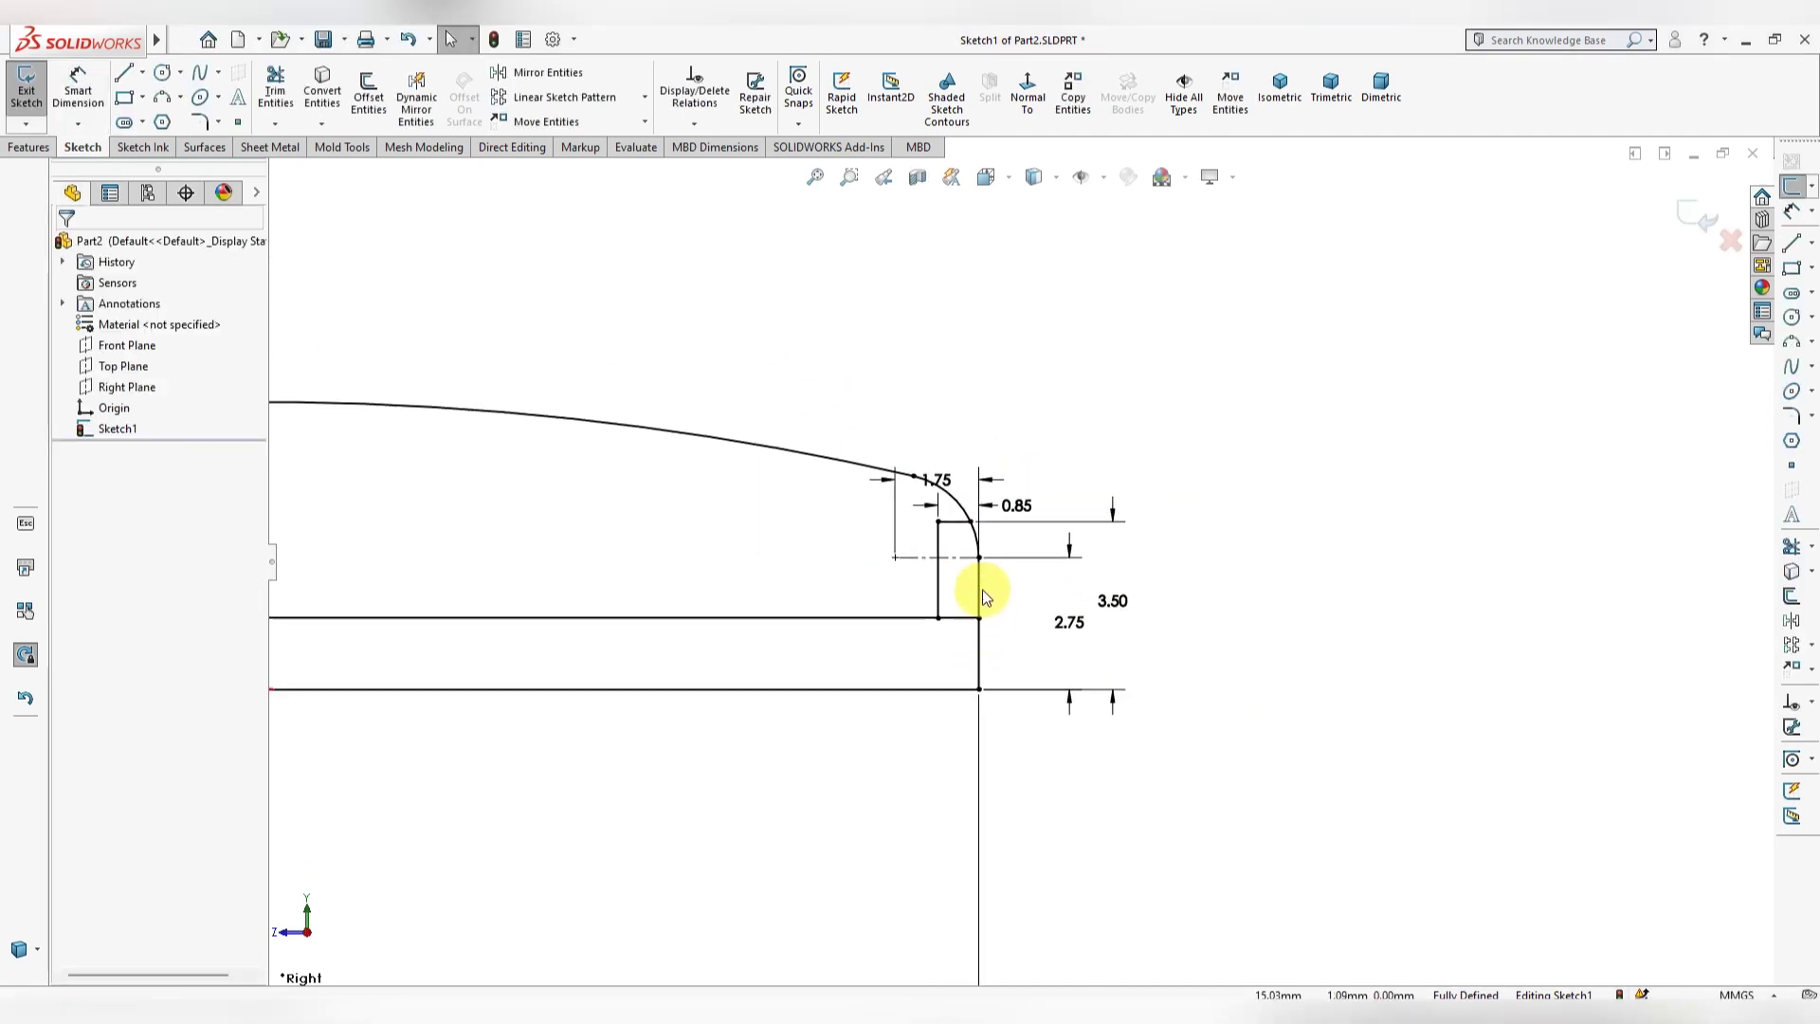
{"action": "scroll", "coordinate": [997, 502], "scroll_direction": "up", "scroll_amount": 1}
{"action": "scroll", "coordinate": [1021, 468], "scroll_direction": "down", "scroll_amount": 1}
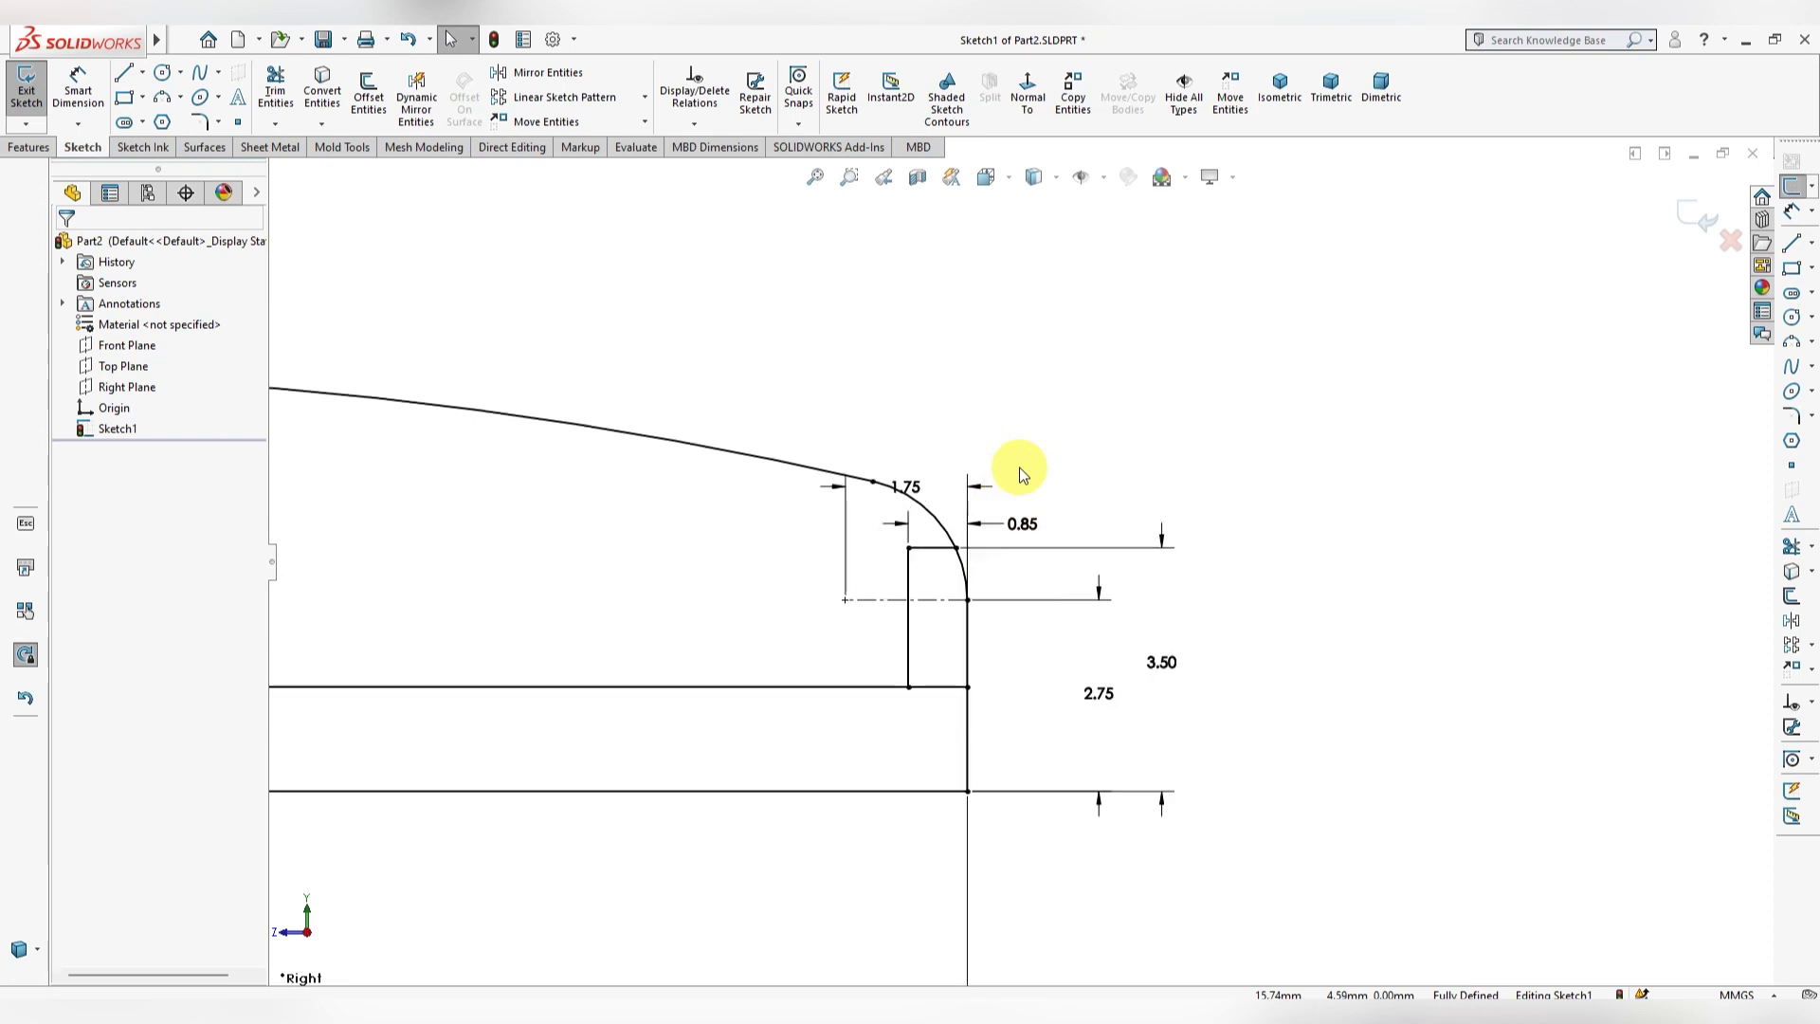
{"action": "scroll", "coordinate": [1062, 605], "scroll_direction": "up", "scroll_amount": 2}
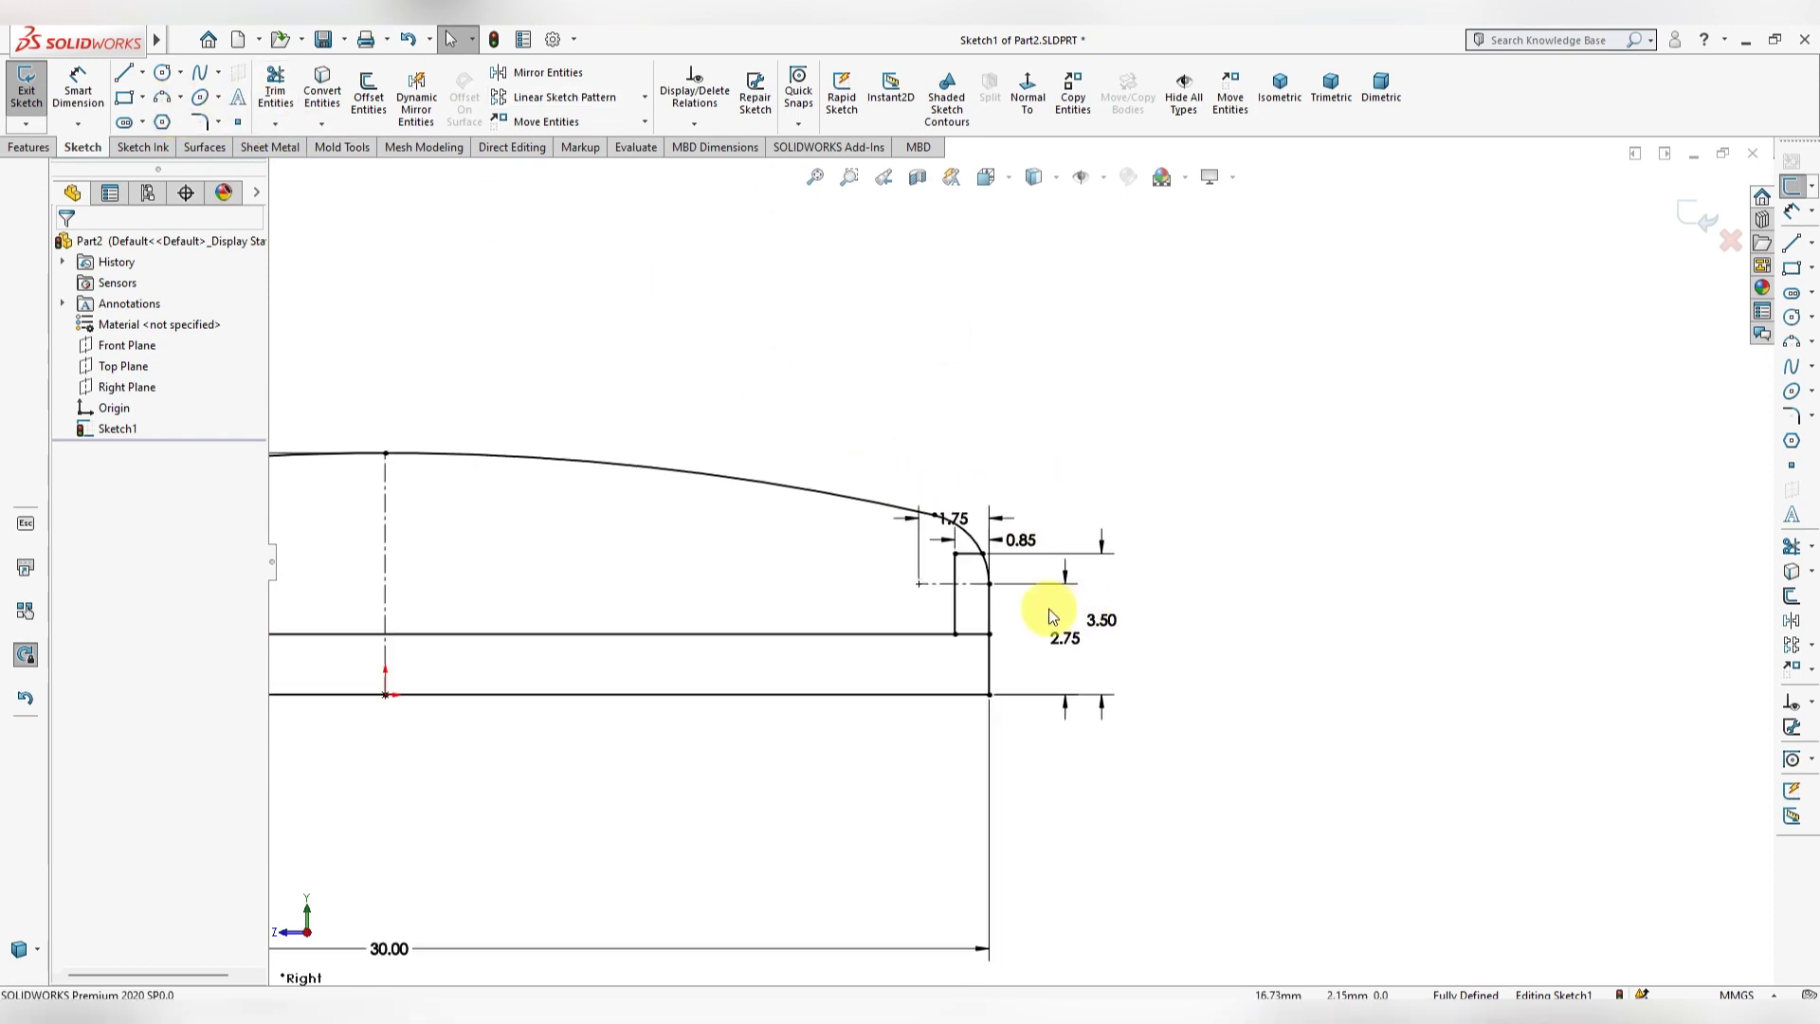
{"action": "scroll", "coordinate": [1048, 606], "scroll_direction": "up", "scroll_amount": 3}
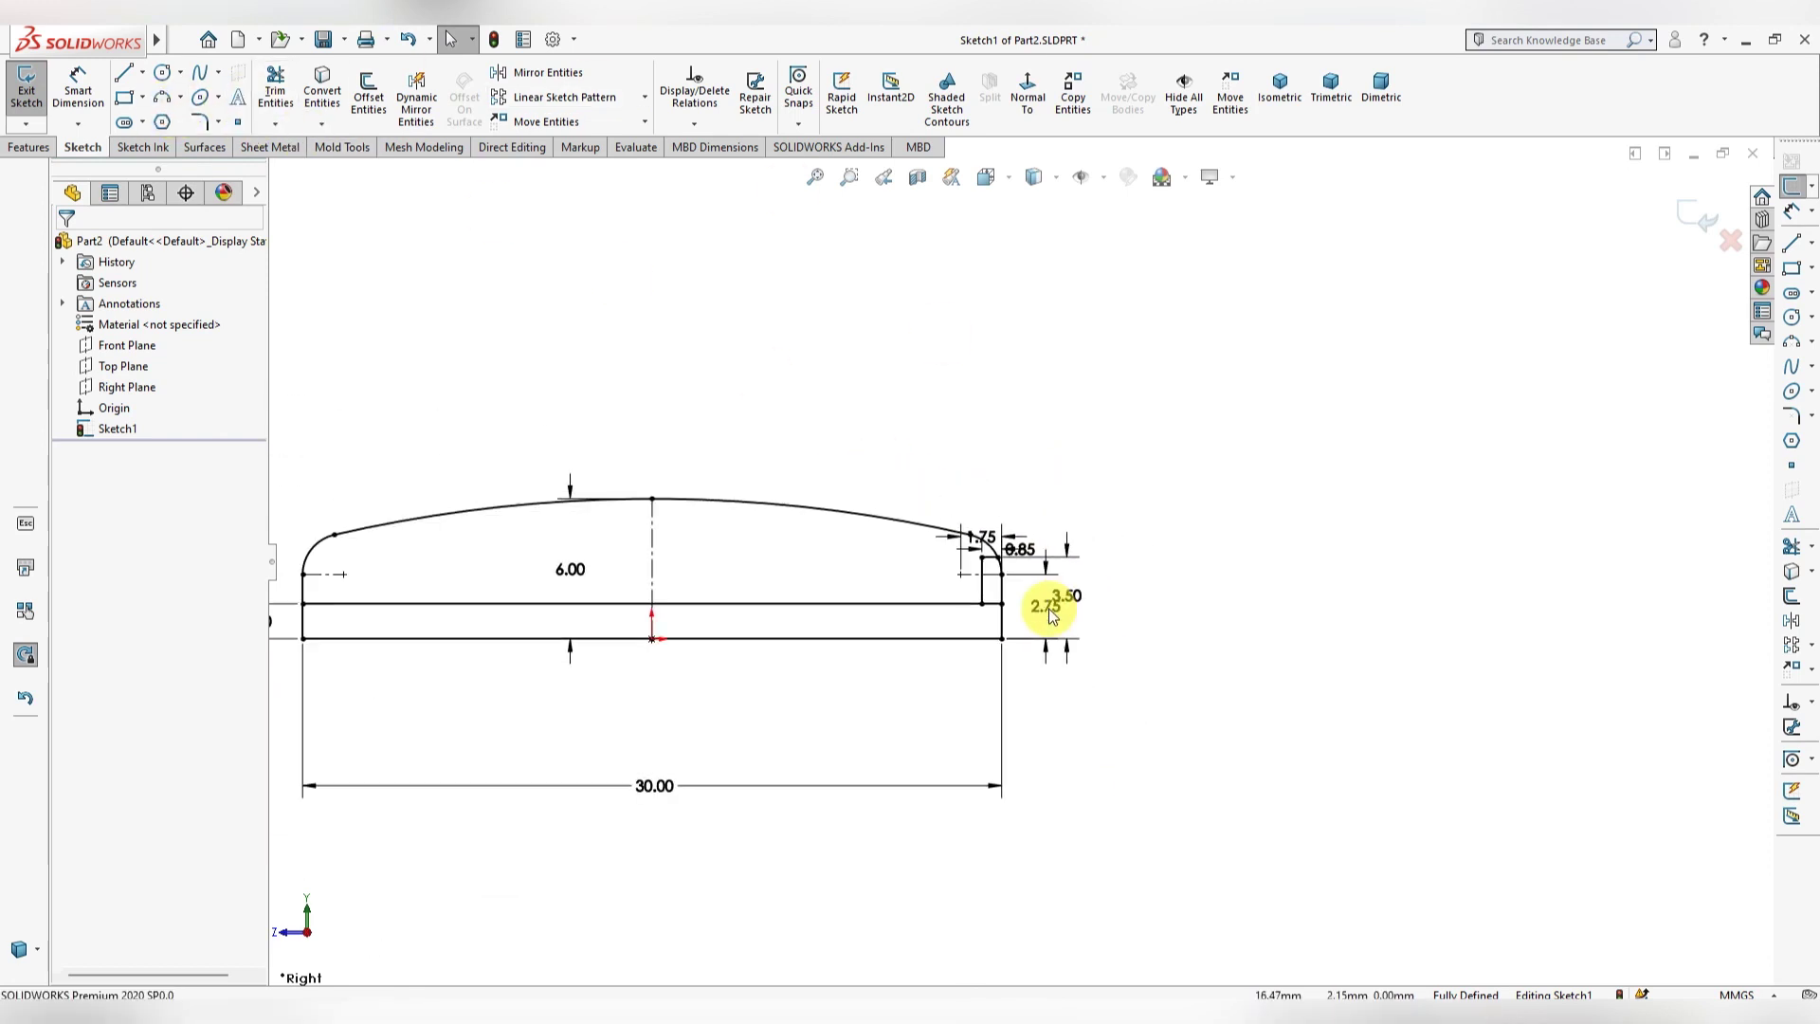
Step: Mirror the step's two lines (Line9, Line8) about the vertical centreline onto the left end
{"action": "left_click", "coordinate": [531, 76]}
{"action": "scroll", "coordinate": [988, 561], "scroll_direction": "down", "scroll_amount": 2}
{"action": "left_click", "coordinate": [991, 565]}
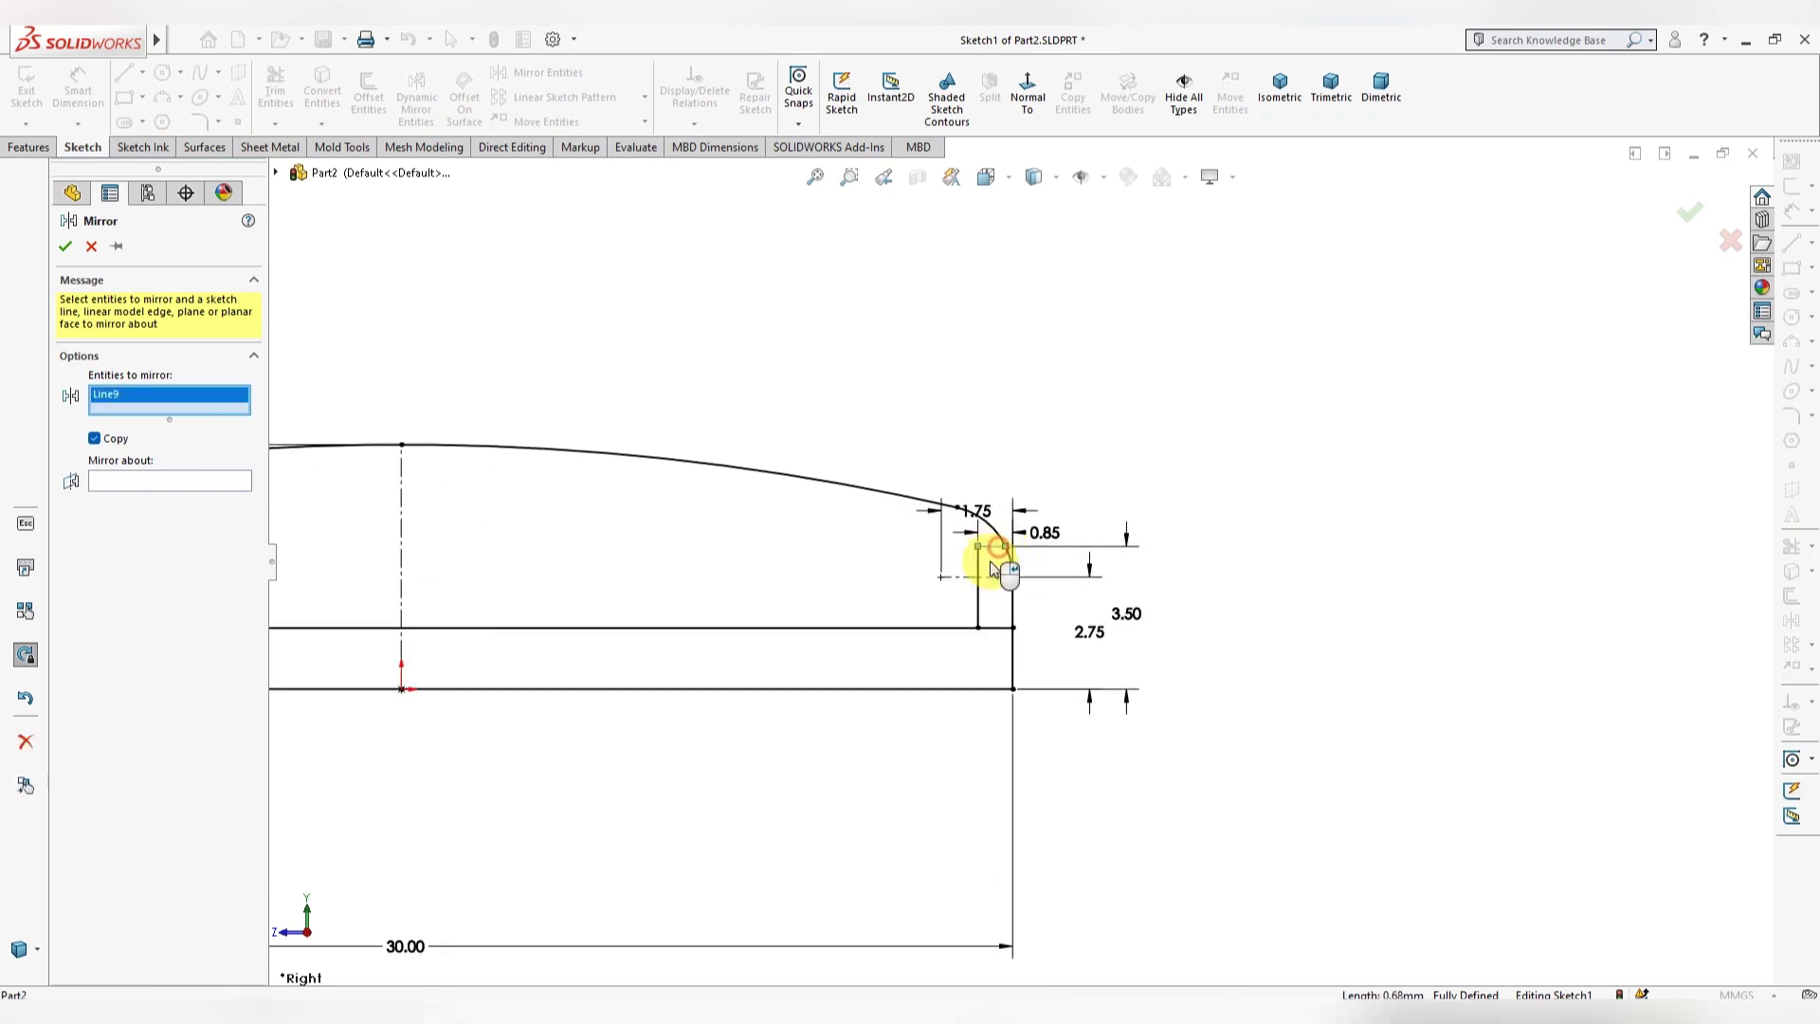
{"action": "left_click", "coordinate": [979, 590]}
{"action": "left_click", "coordinate": [162, 495]}
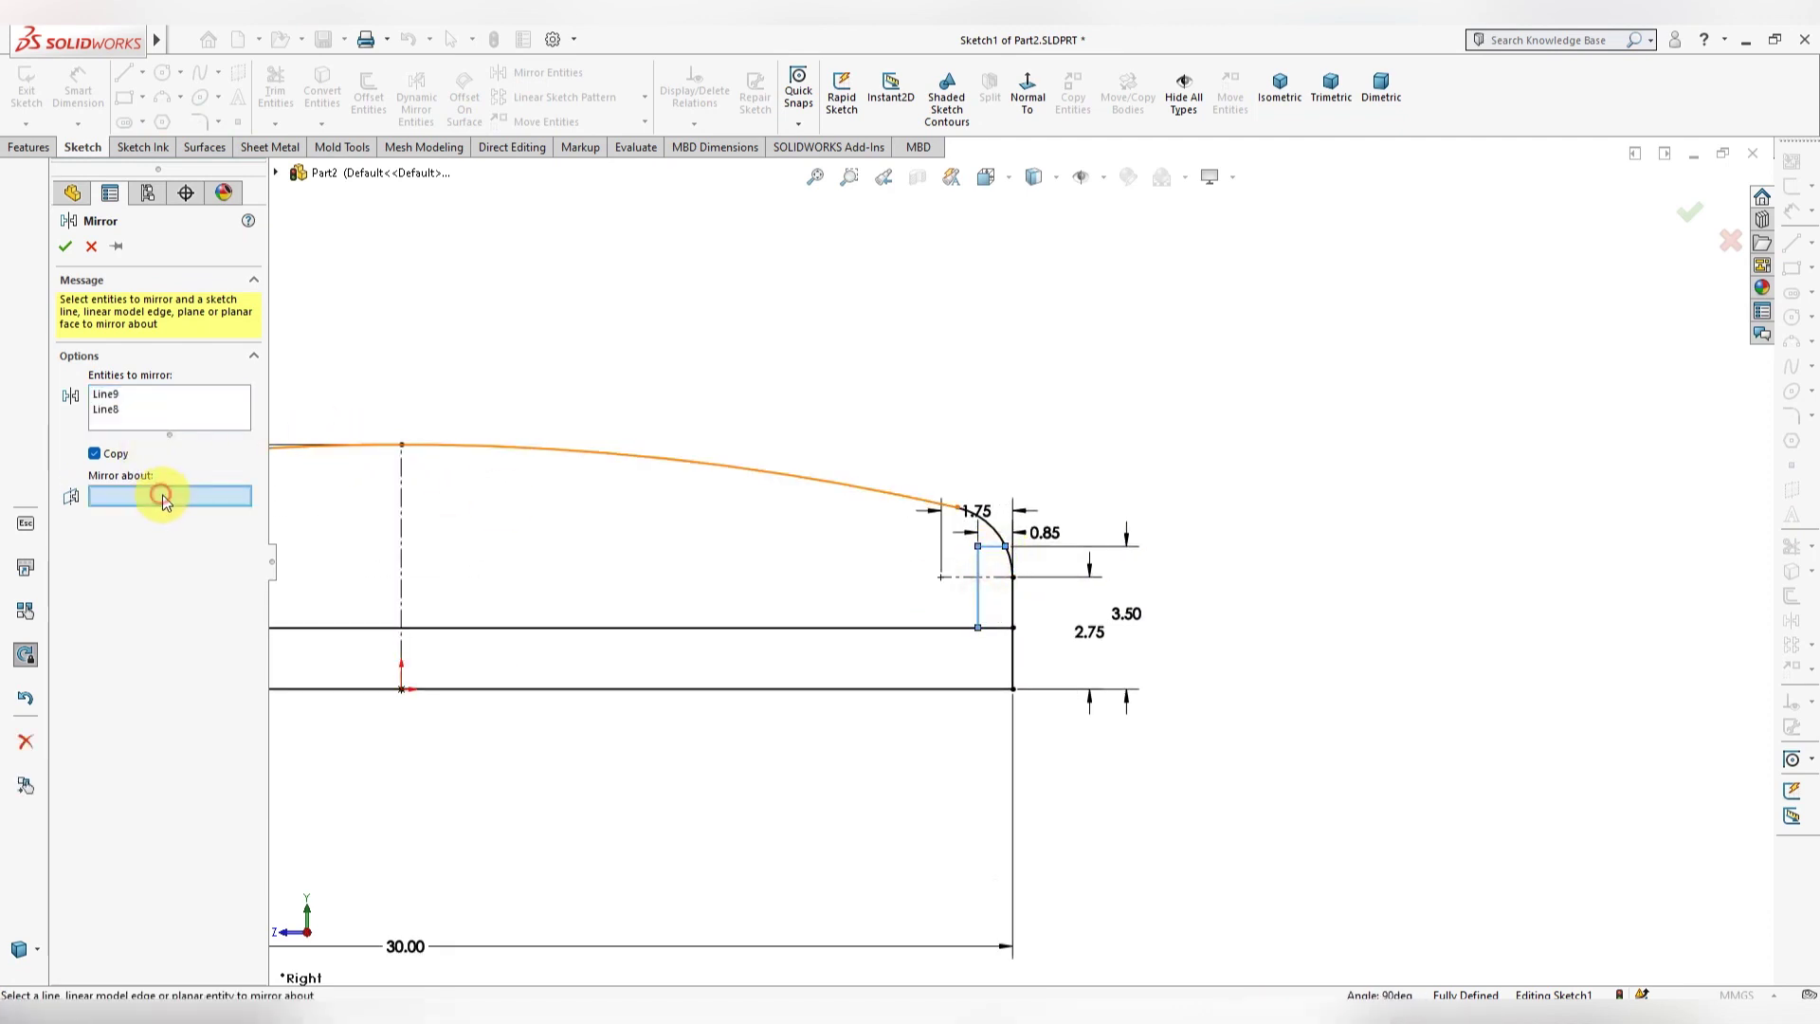
{"action": "left_click", "coordinate": [401, 521]}
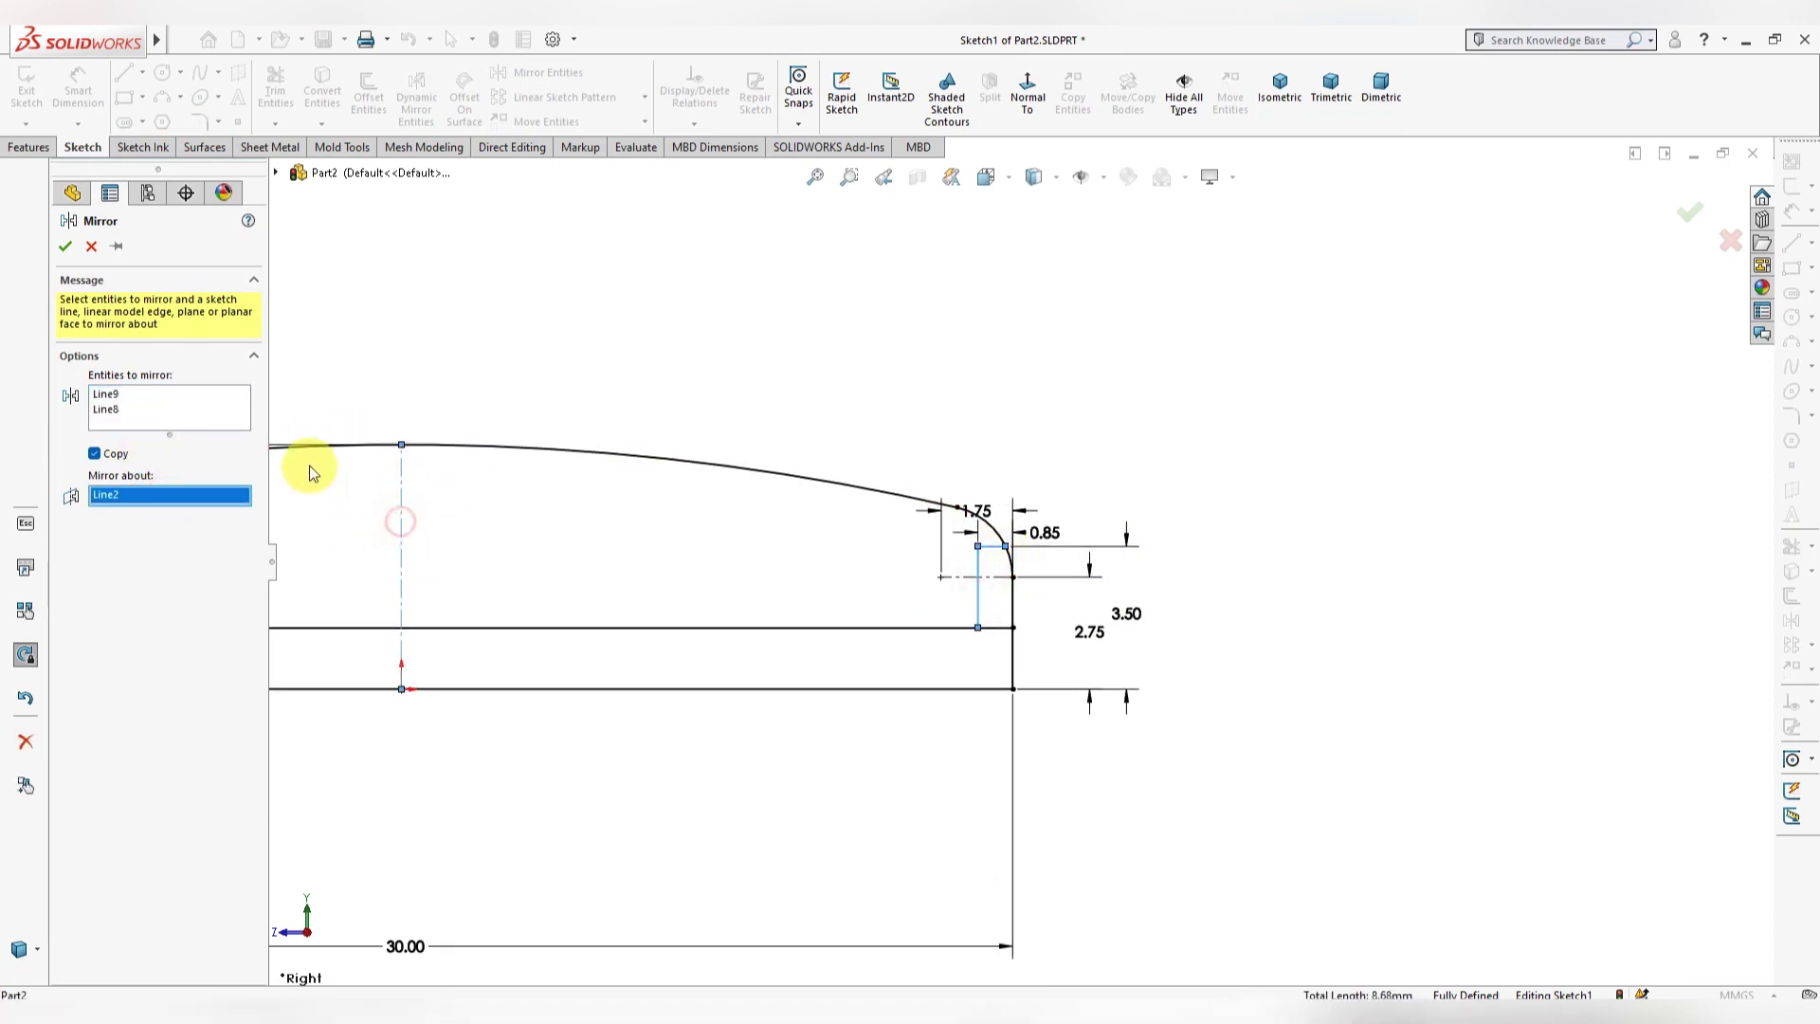
{"action": "left_click", "coordinate": [65, 247]}
{"action": "scroll", "coordinate": [1125, 584], "scroll_direction": "up", "scroll_amount": 2}
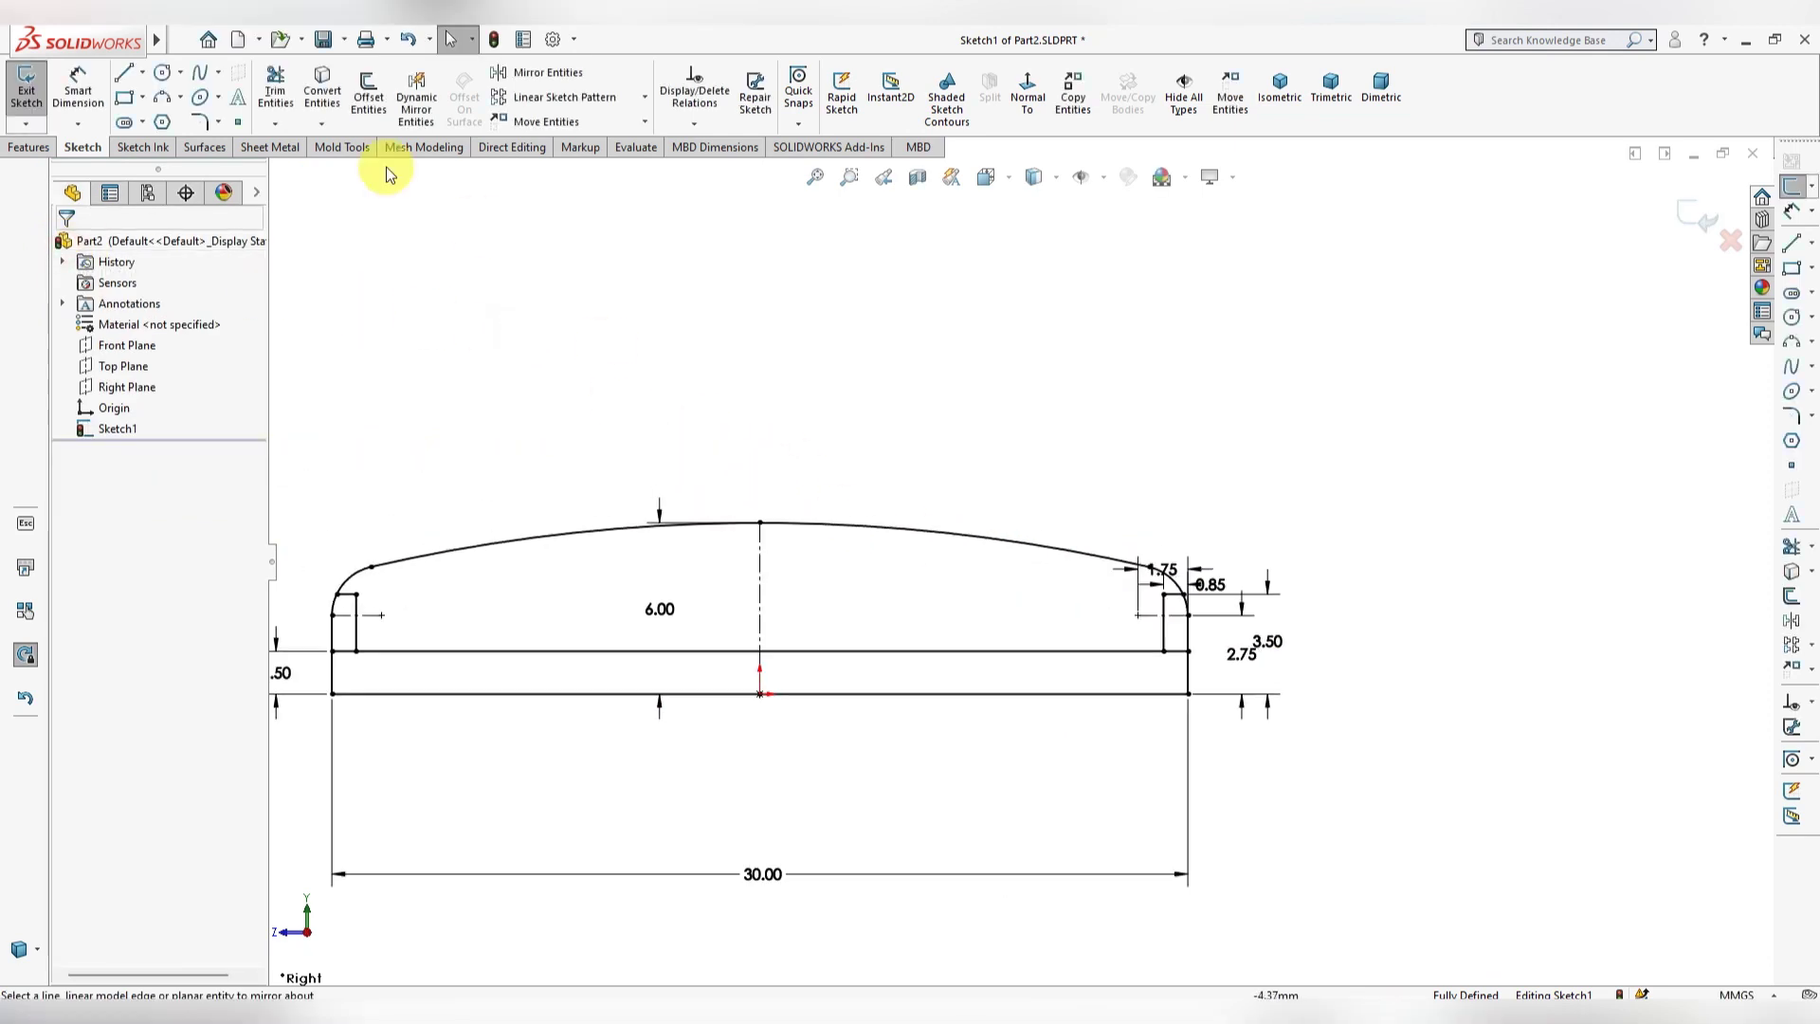
Step: Trim away the leftover short segments at the left and right corners
{"action": "left_click", "coordinate": [262, 95]}
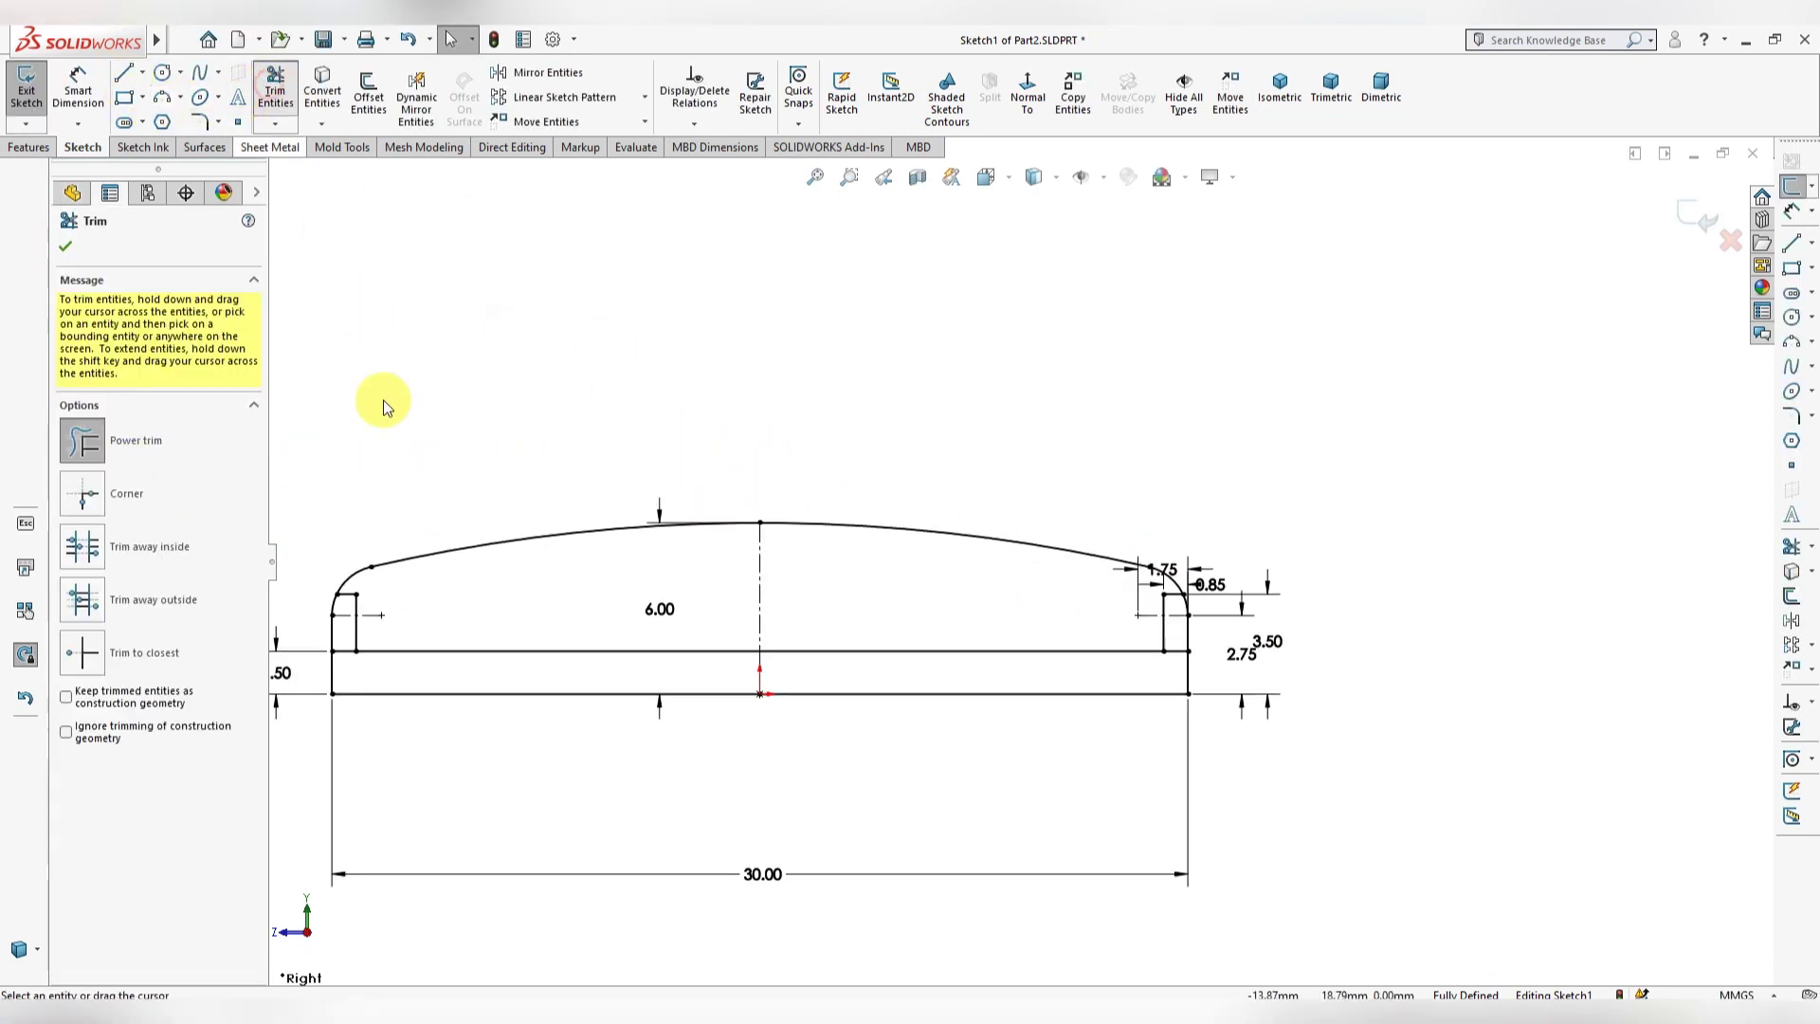
{"action": "scroll", "coordinate": [425, 595], "scroll_direction": "up", "scroll_amount": 2}
{"action": "left_click_drag", "start_coordinate": [451, 588], "coordinate": [455, 590]}
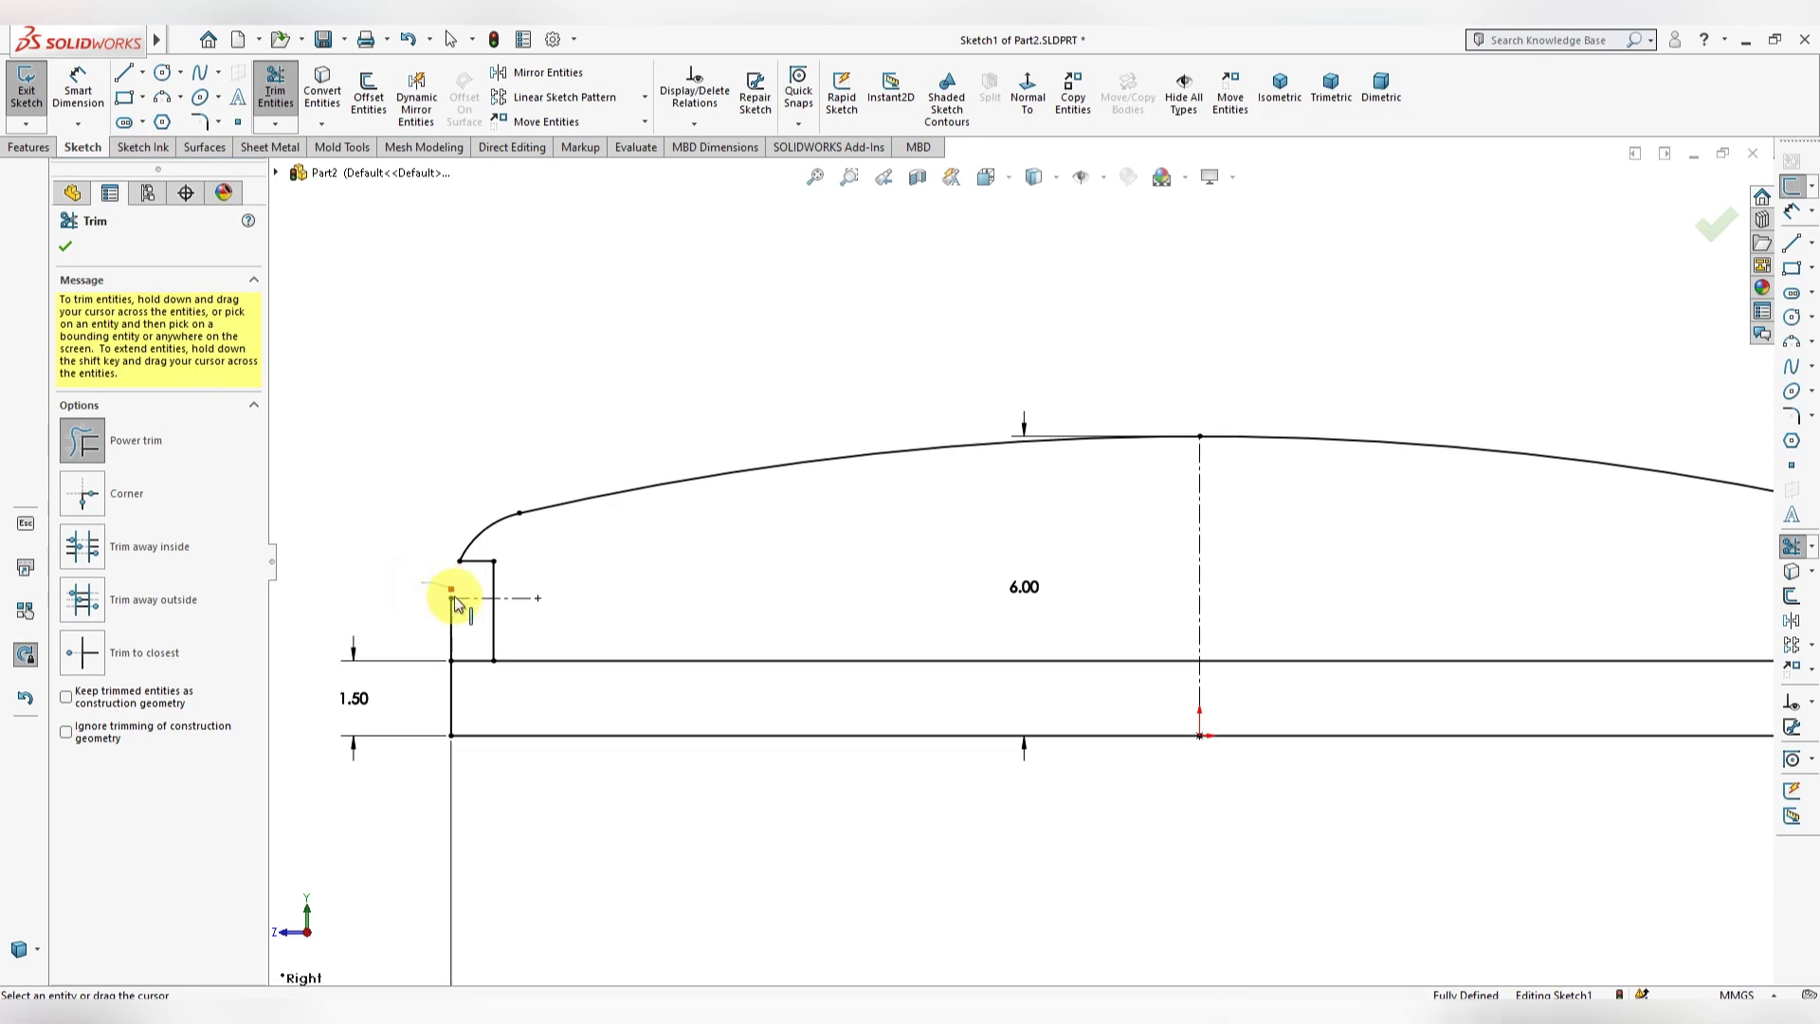
{"action": "key", "text": "z"}
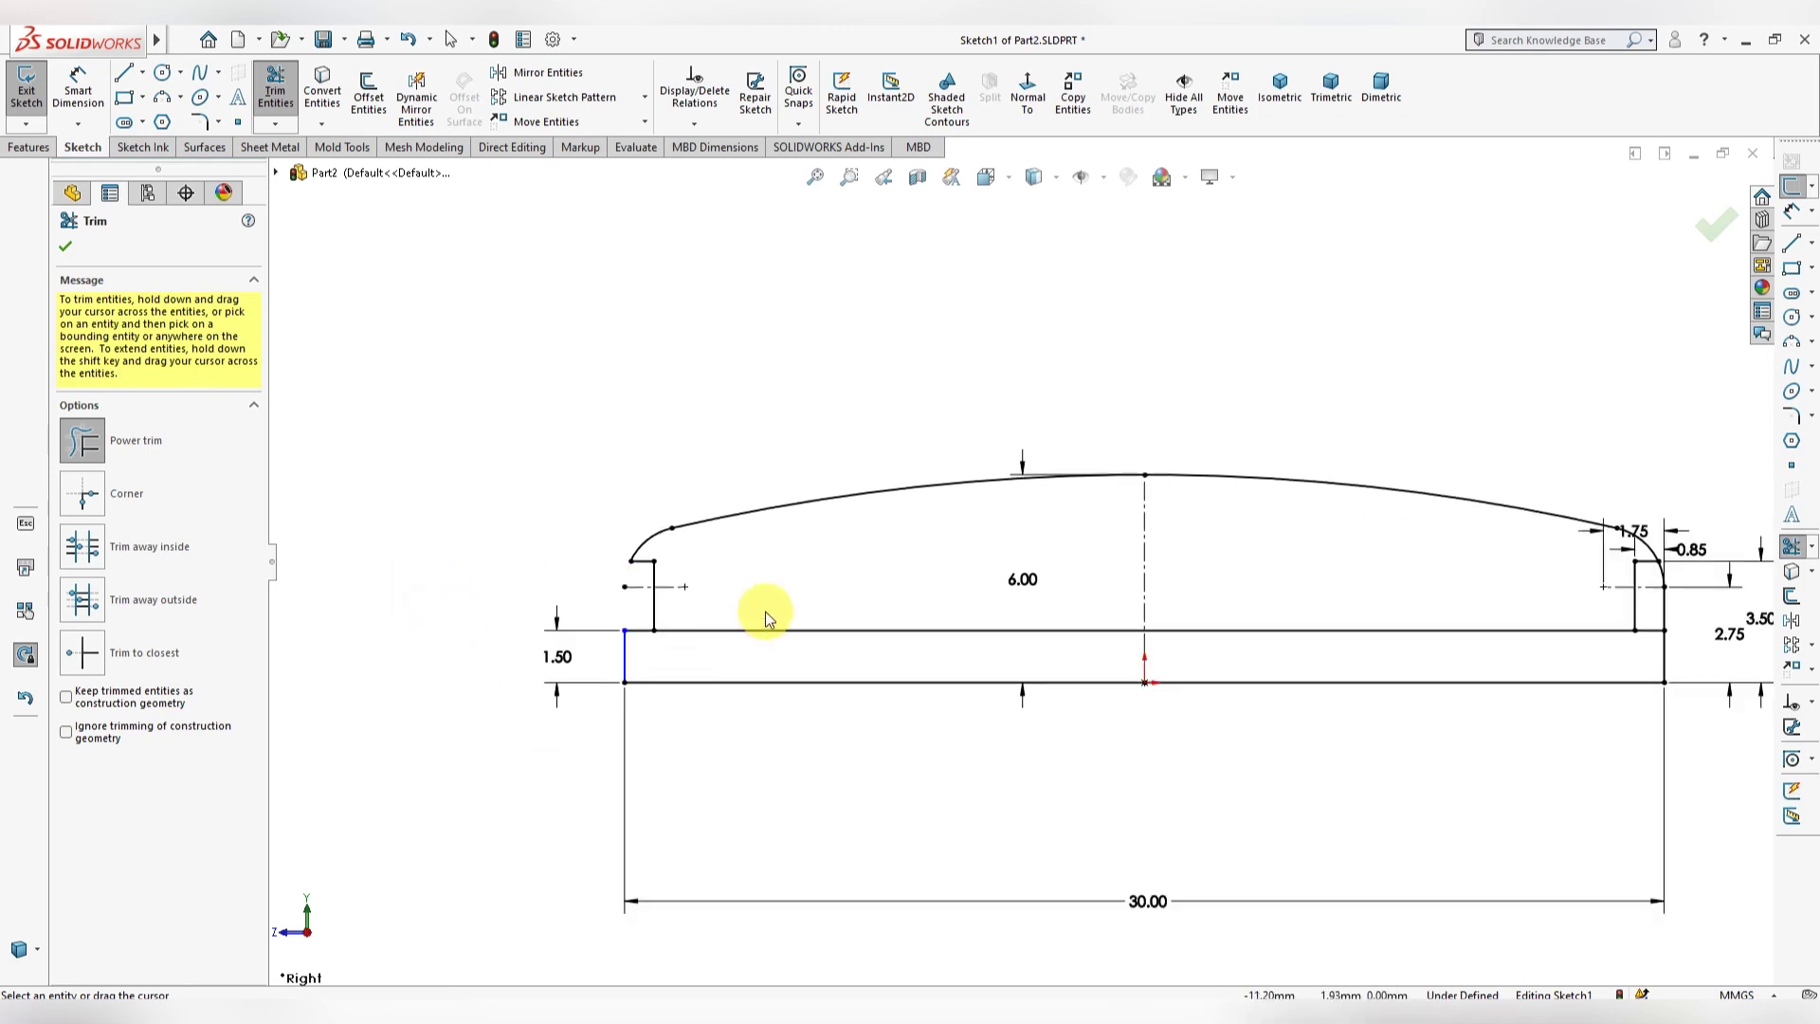
{"action": "key", "text": "z"}
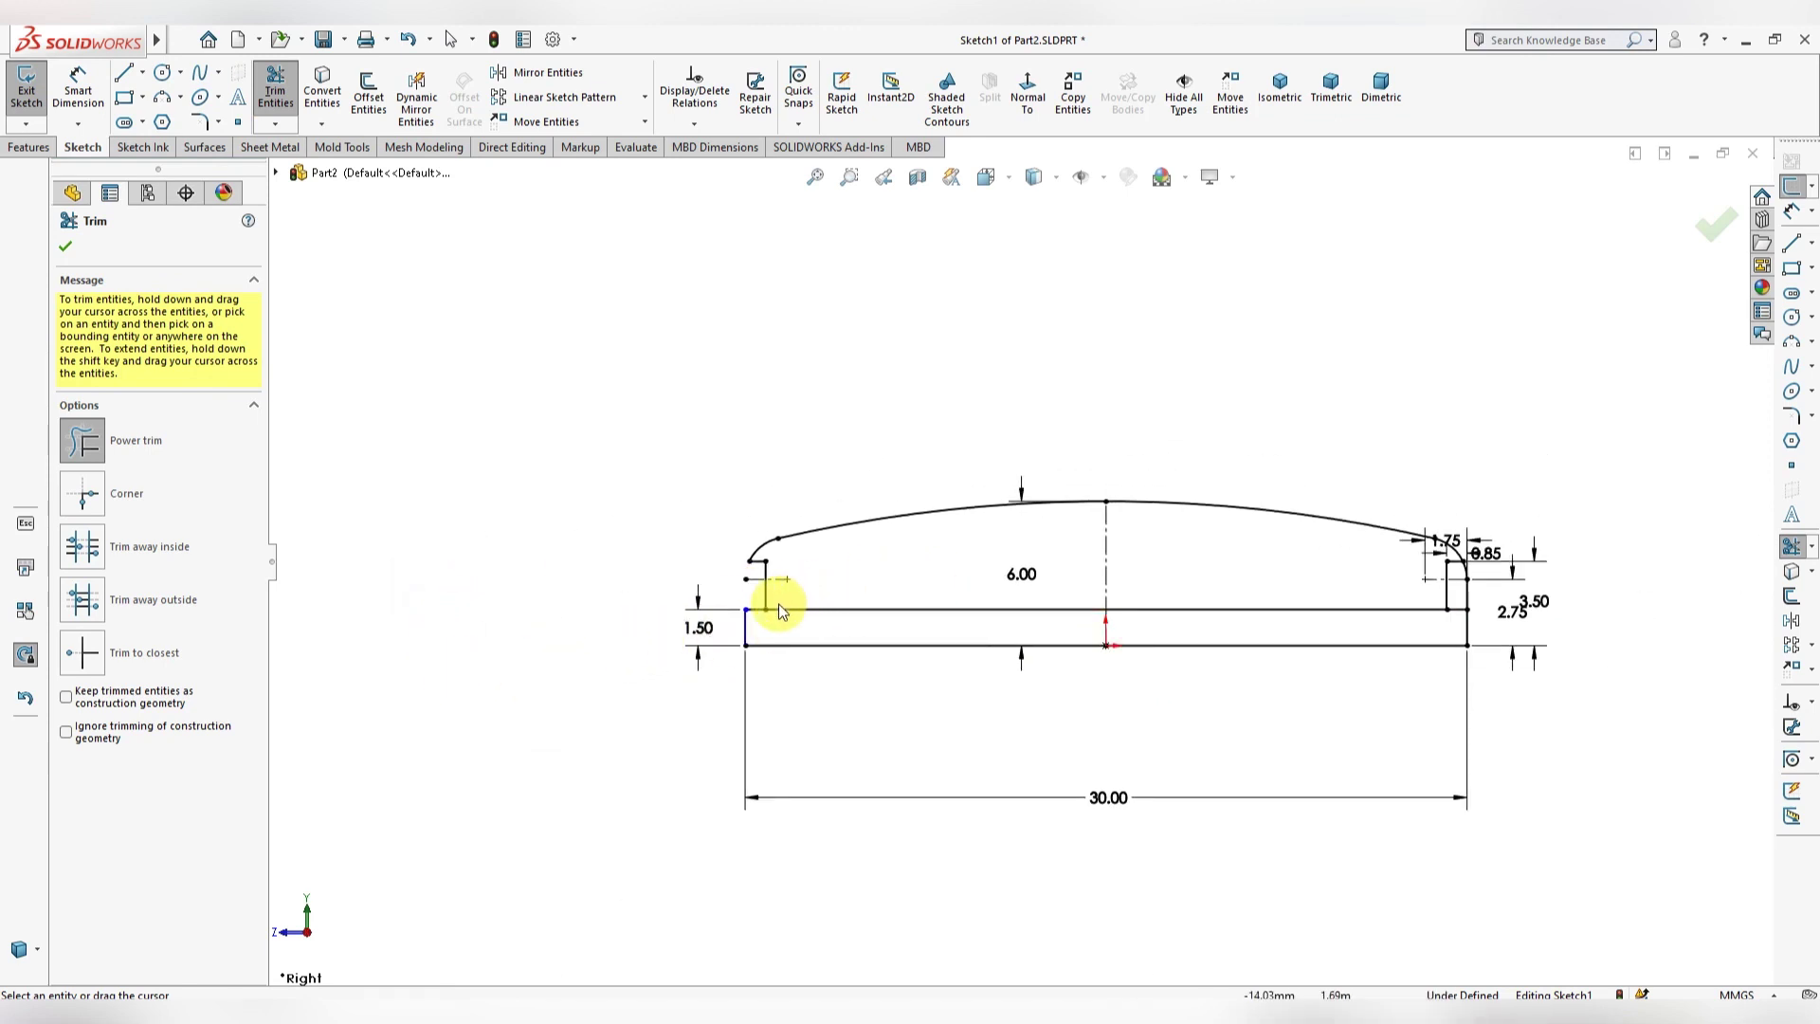
{"action": "scroll", "coordinate": [777, 605], "scroll_direction": "down", "scroll_amount": 3}
{"action": "key", "text": "z"}
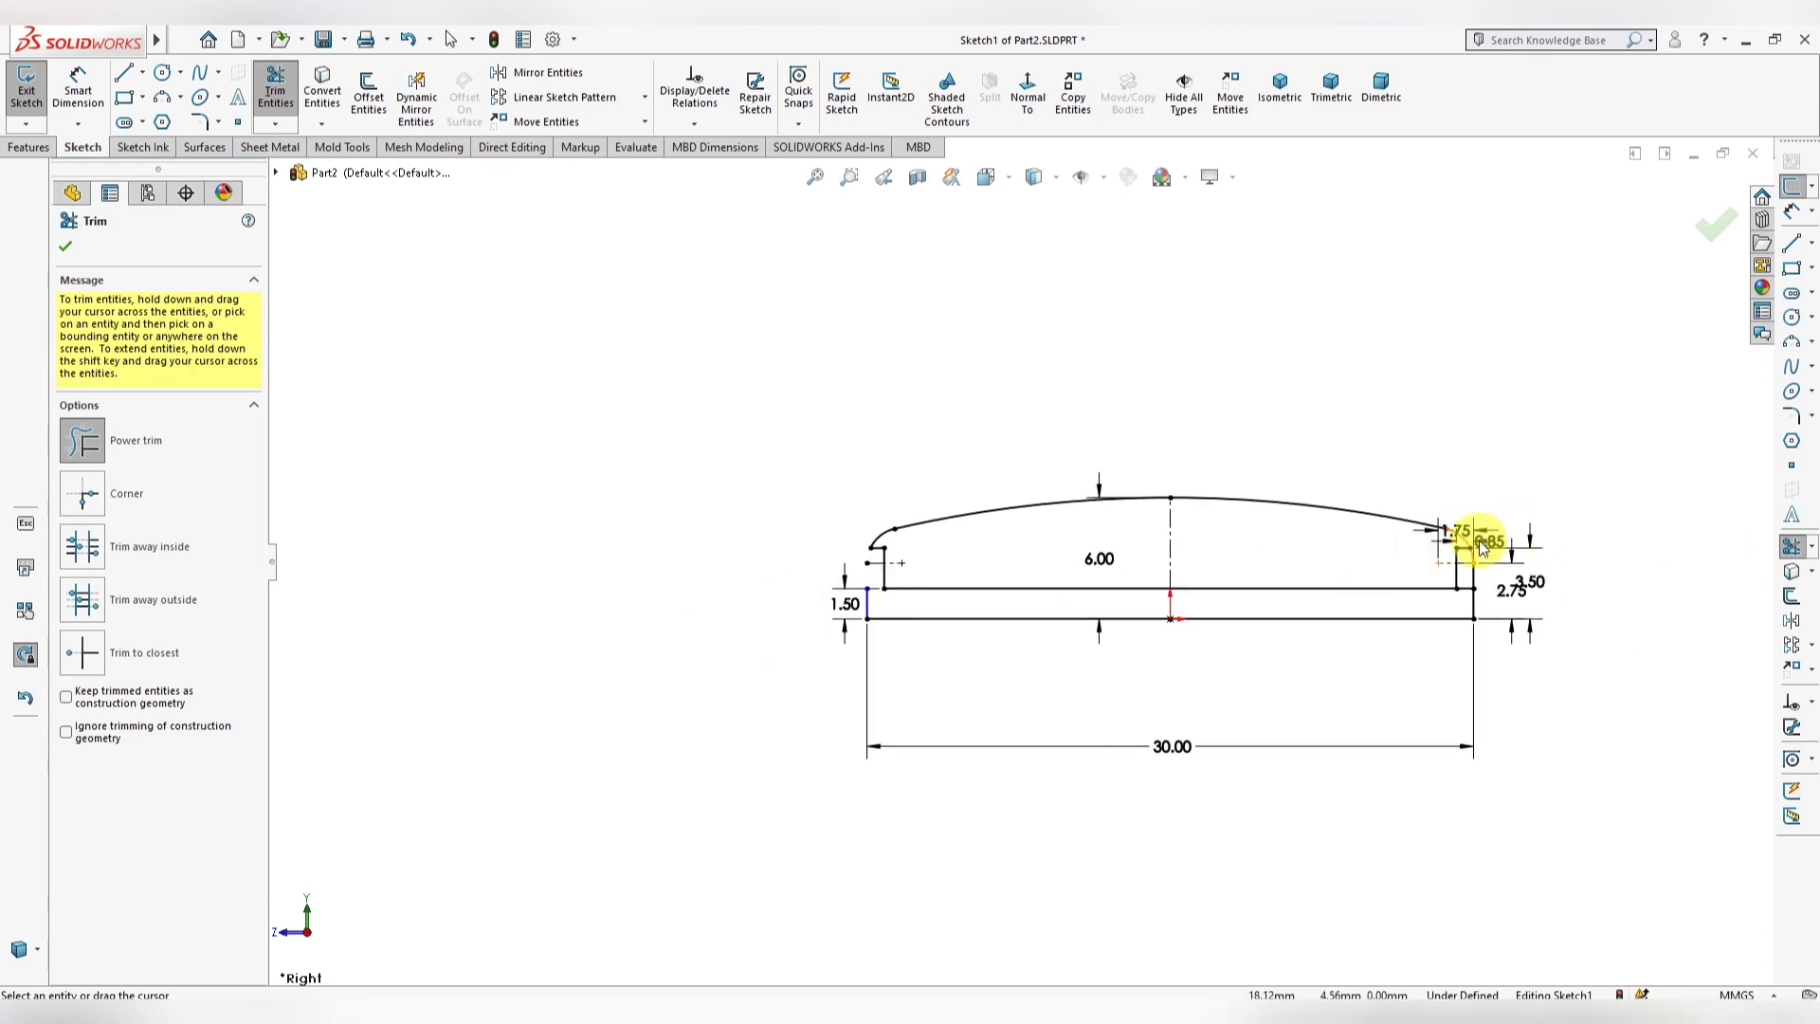
{"action": "scroll", "coordinate": [1482, 548], "scroll_direction": "down", "scroll_amount": 4}
{"action": "left_click_drag", "start_coordinate": [1251, 581], "coordinate": [1238, 695]}
{"action": "scroll", "coordinate": [1141, 629], "scroll_direction": "up", "scroll_amount": 3}
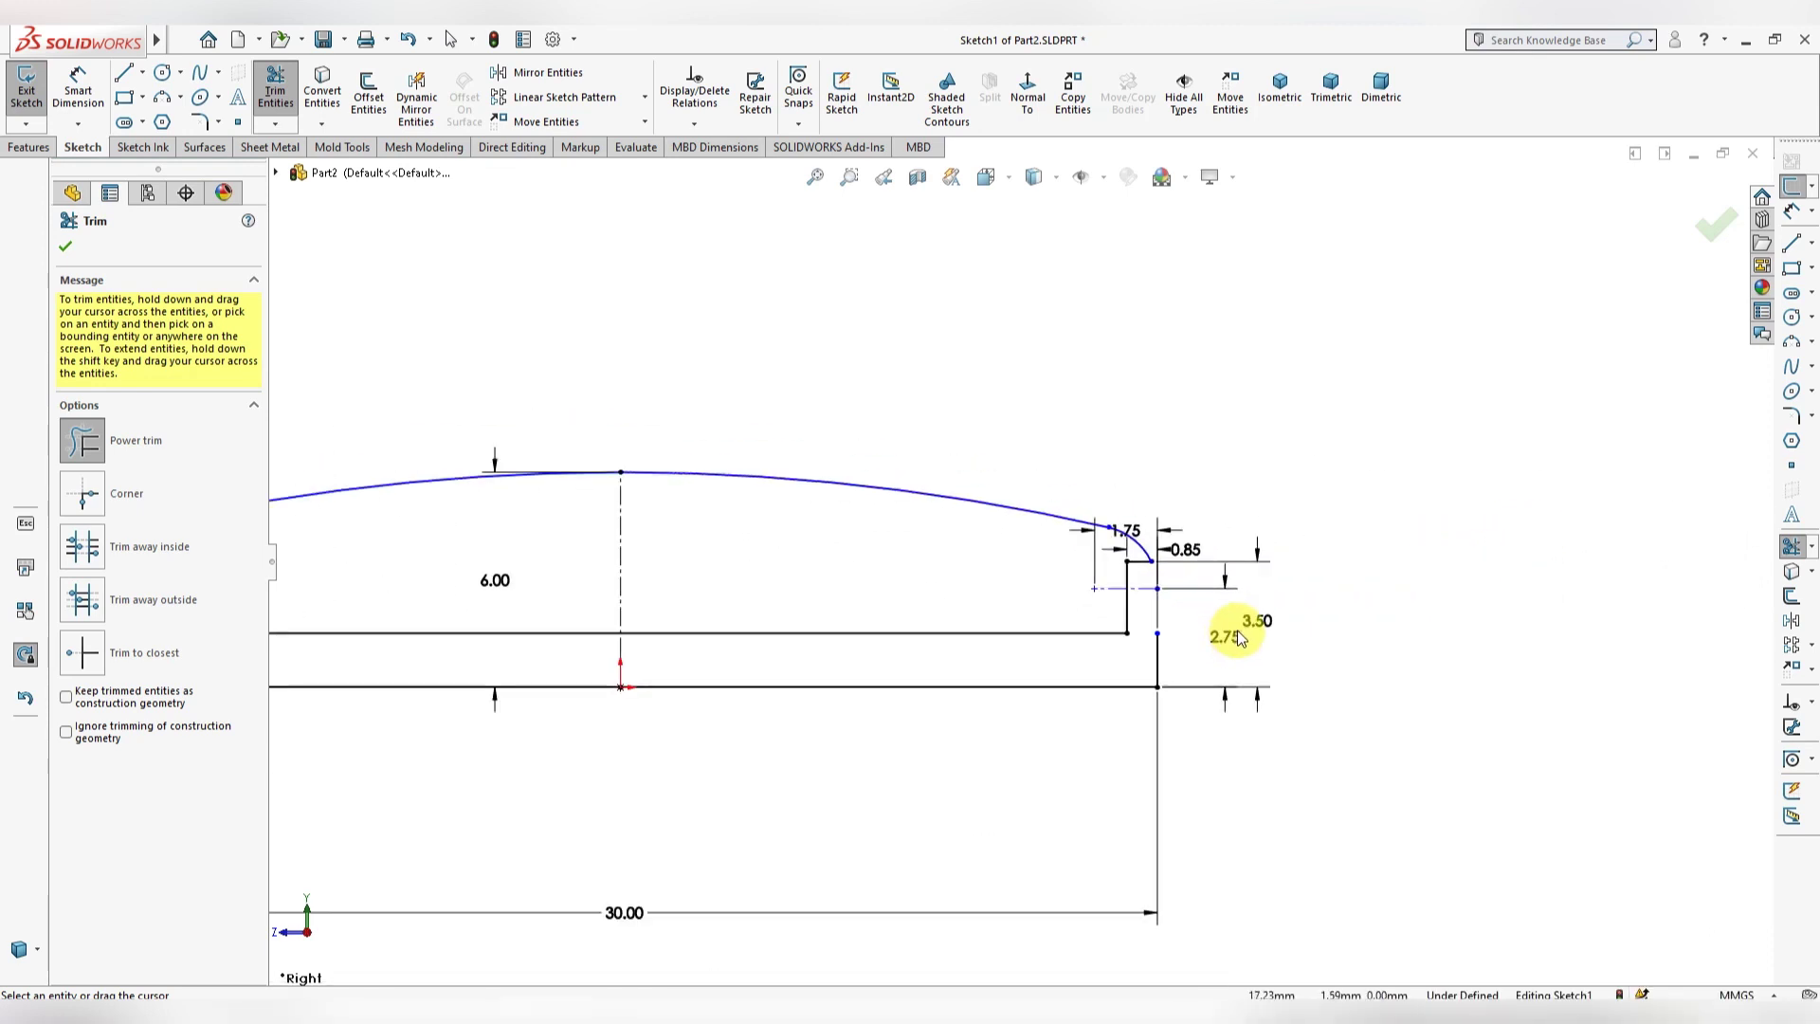
{"action": "scroll", "coordinate": [1135, 621], "scroll_direction": "up", "scroll_amount": 2}
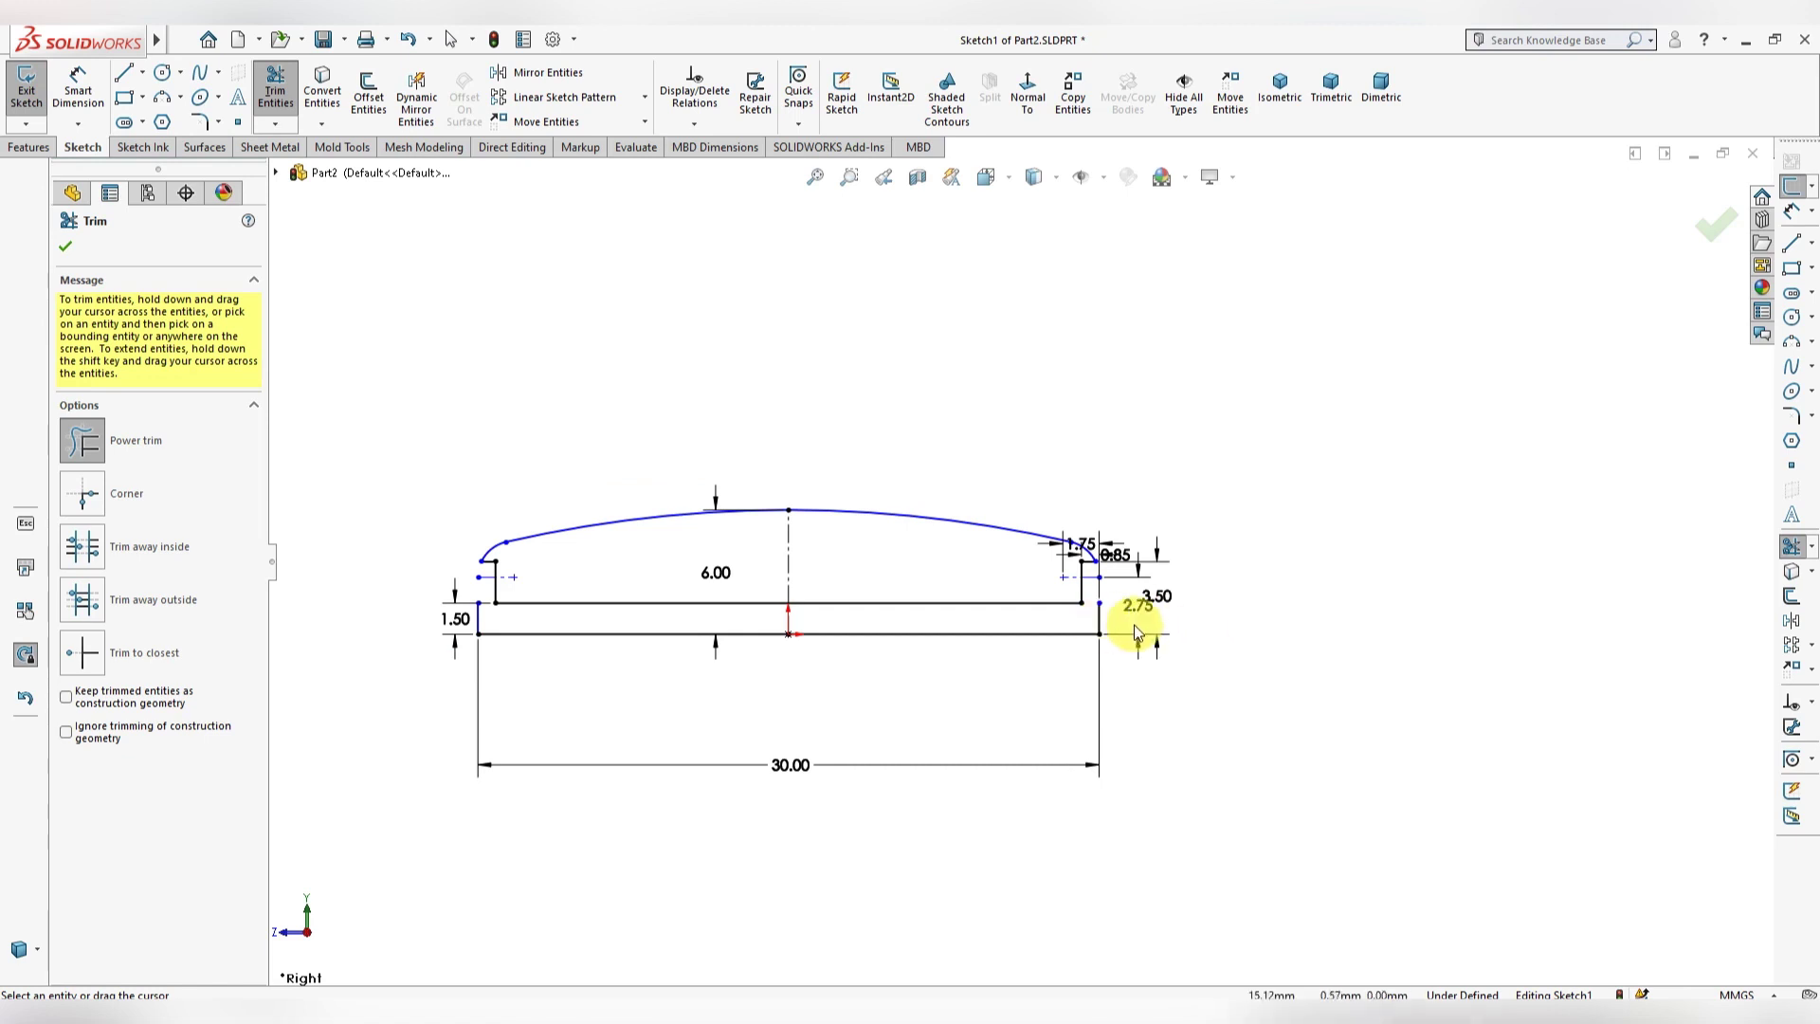
Step: Convert the bottom horizontal line into construction geometry to serve as the axis
{"action": "key", "text": "Escape"}
{"action": "left_click", "coordinate": [524, 635]}
{"action": "right_click", "coordinate": [525, 636]}
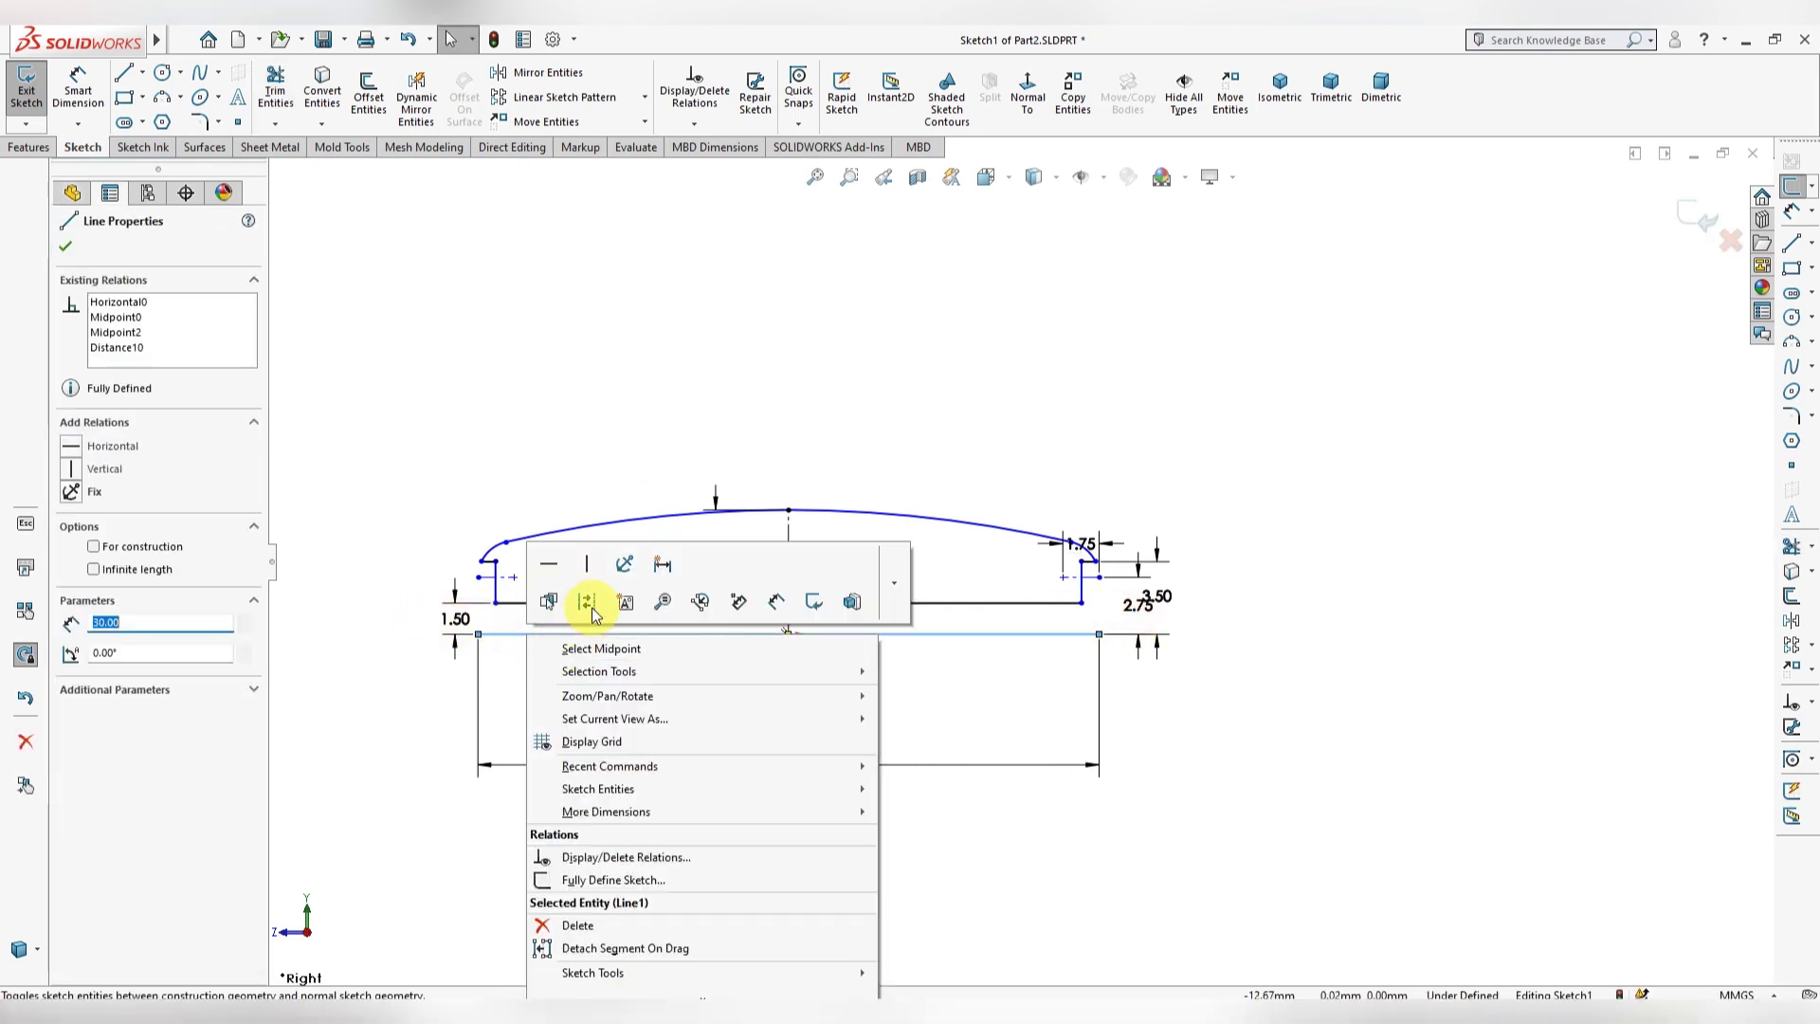
{"action": "left_click", "coordinate": [589, 601]}
{"action": "left_click", "coordinate": [521, 468]}
{"action": "scroll", "coordinate": [459, 531], "scroll_direction": "down", "scroll_amount": 1}
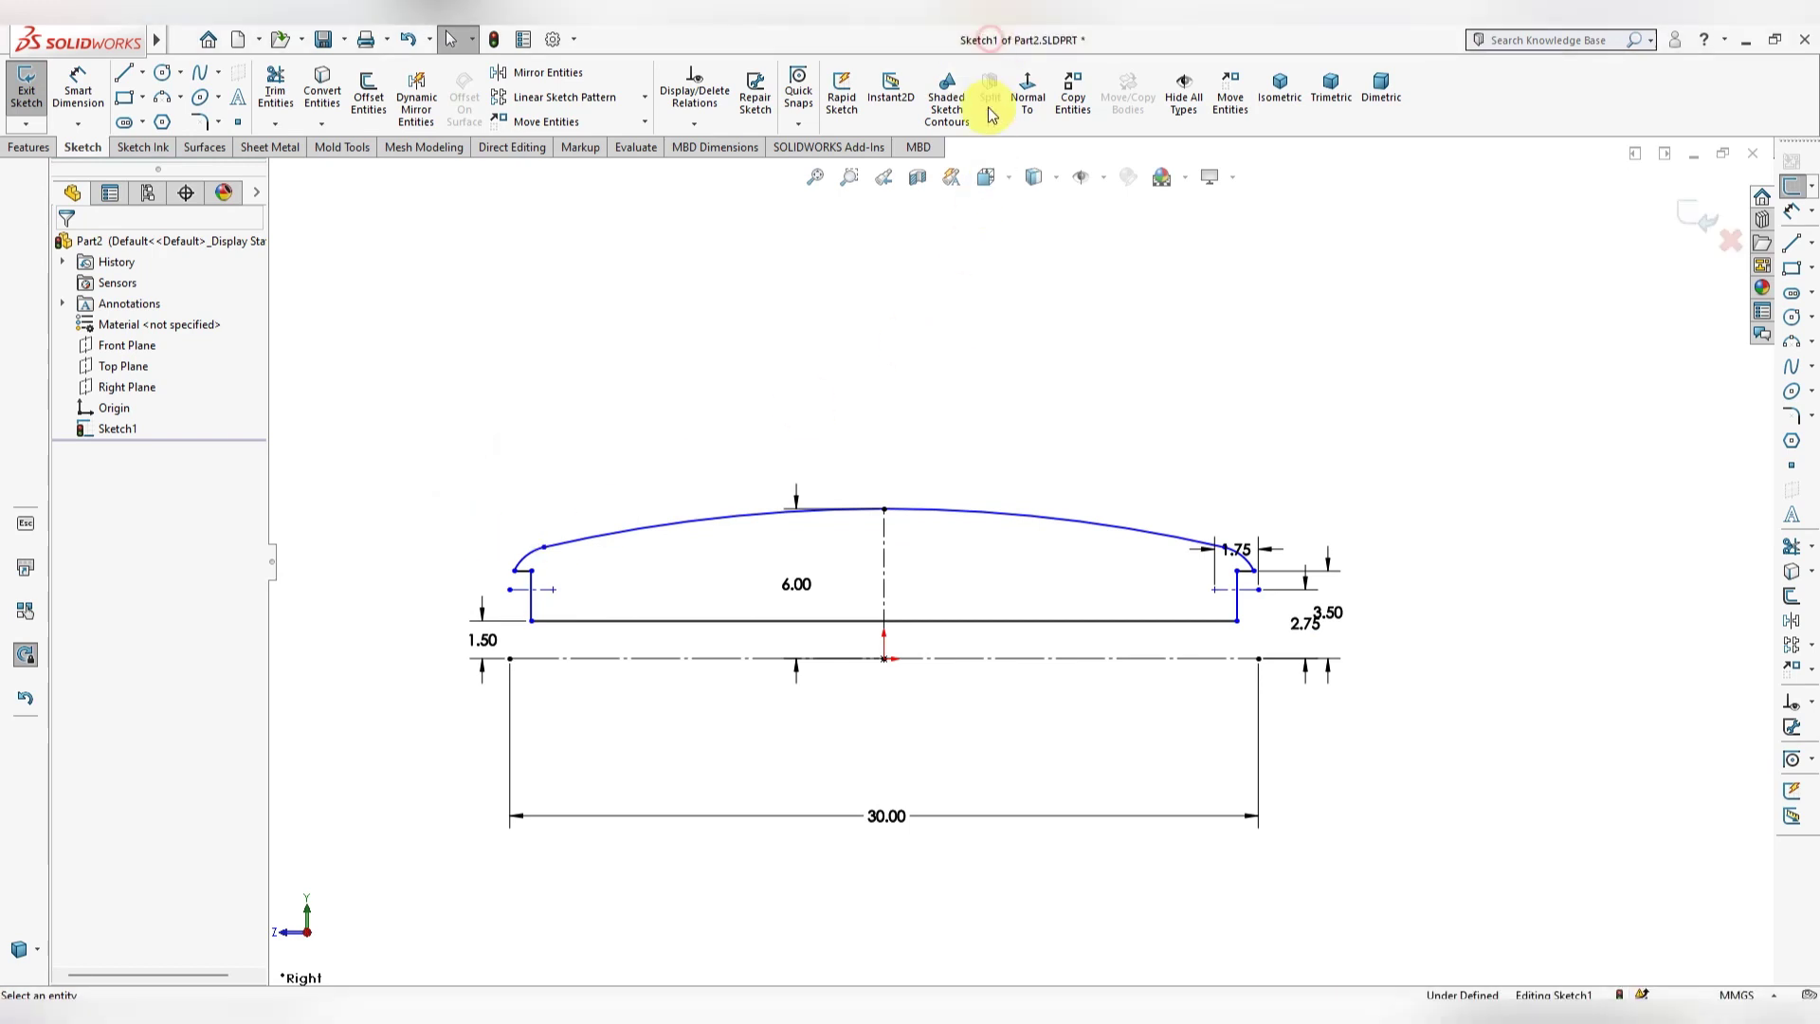
{"action": "mouse_move", "coordinate": [850, 355]}
{"action": "middle_mouse_down"}
{"action": "mouse_move", "coordinate": [885, 358]}
{"action": "mouse_move", "coordinate": [947, 418]}
{"action": "mouse_move", "coordinate": [938, 439]}
{"action": "middle_mouse_up"}
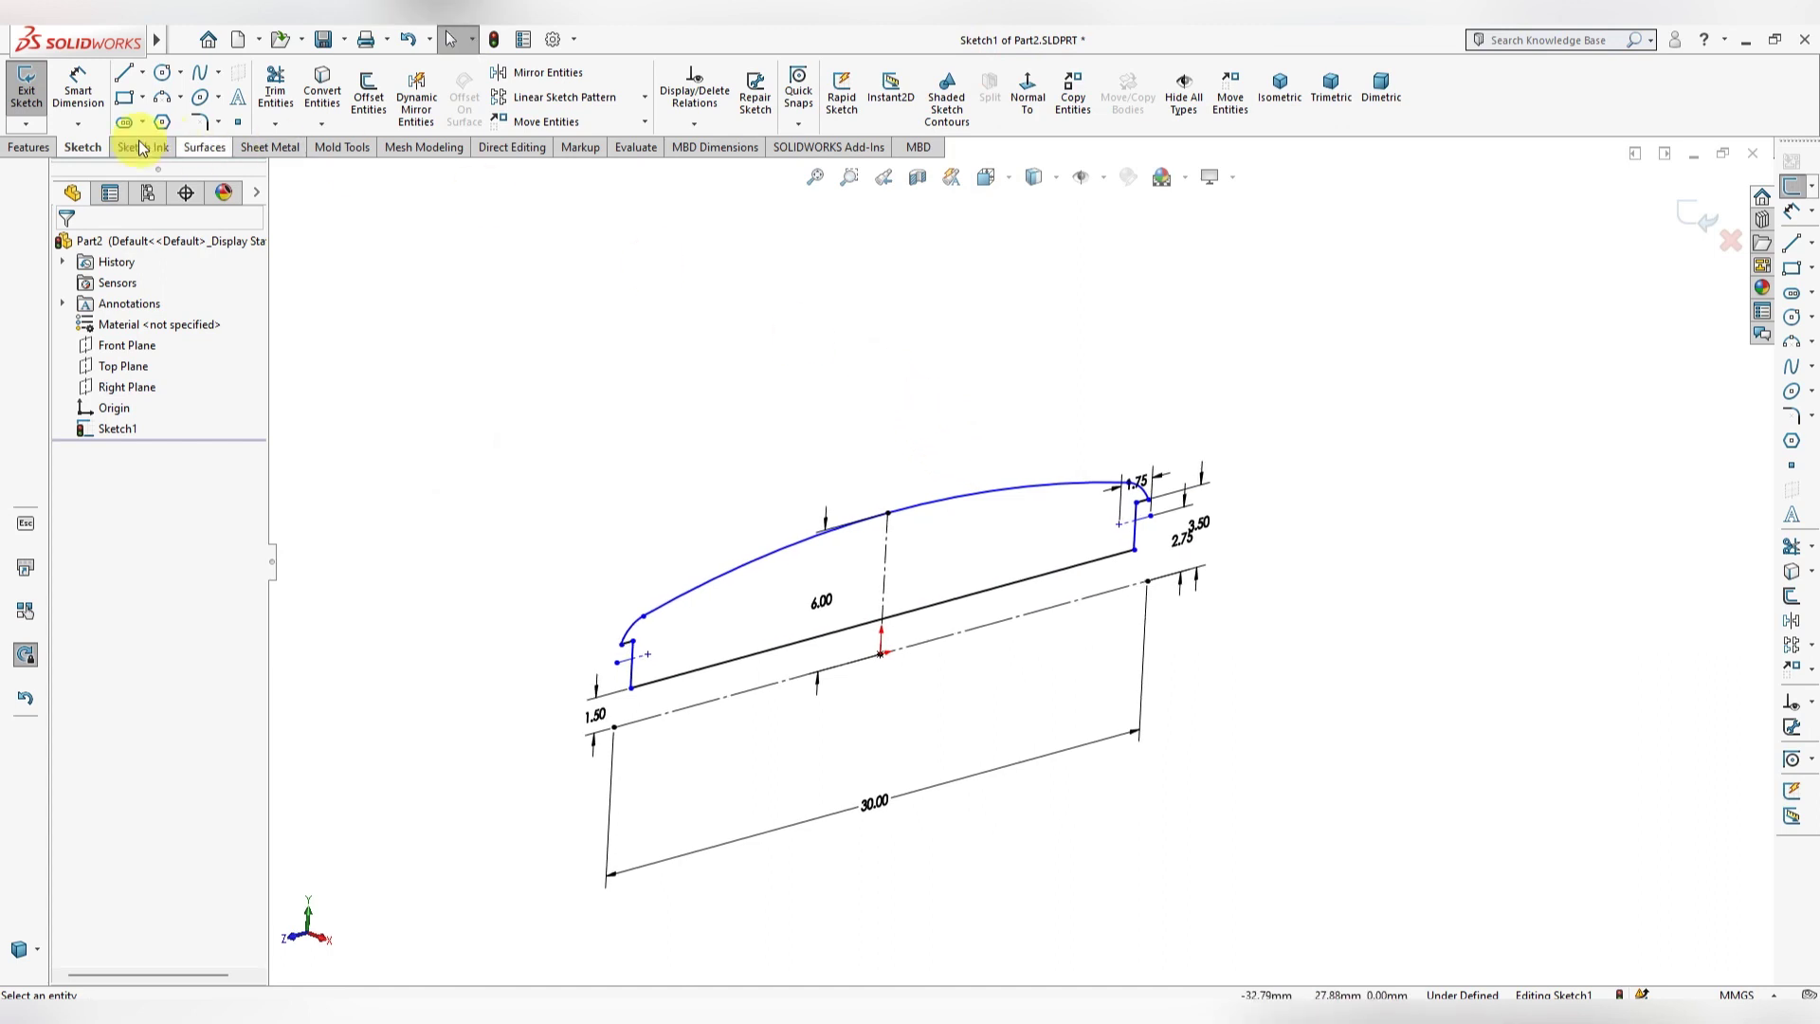
Step: Revolve the profile about the bottom centreline into a solid with a stepped bore
{"action": "left_click", "coordinate": [38, 149]}
{"action": "left_click", "coordinate": [85, 114]}
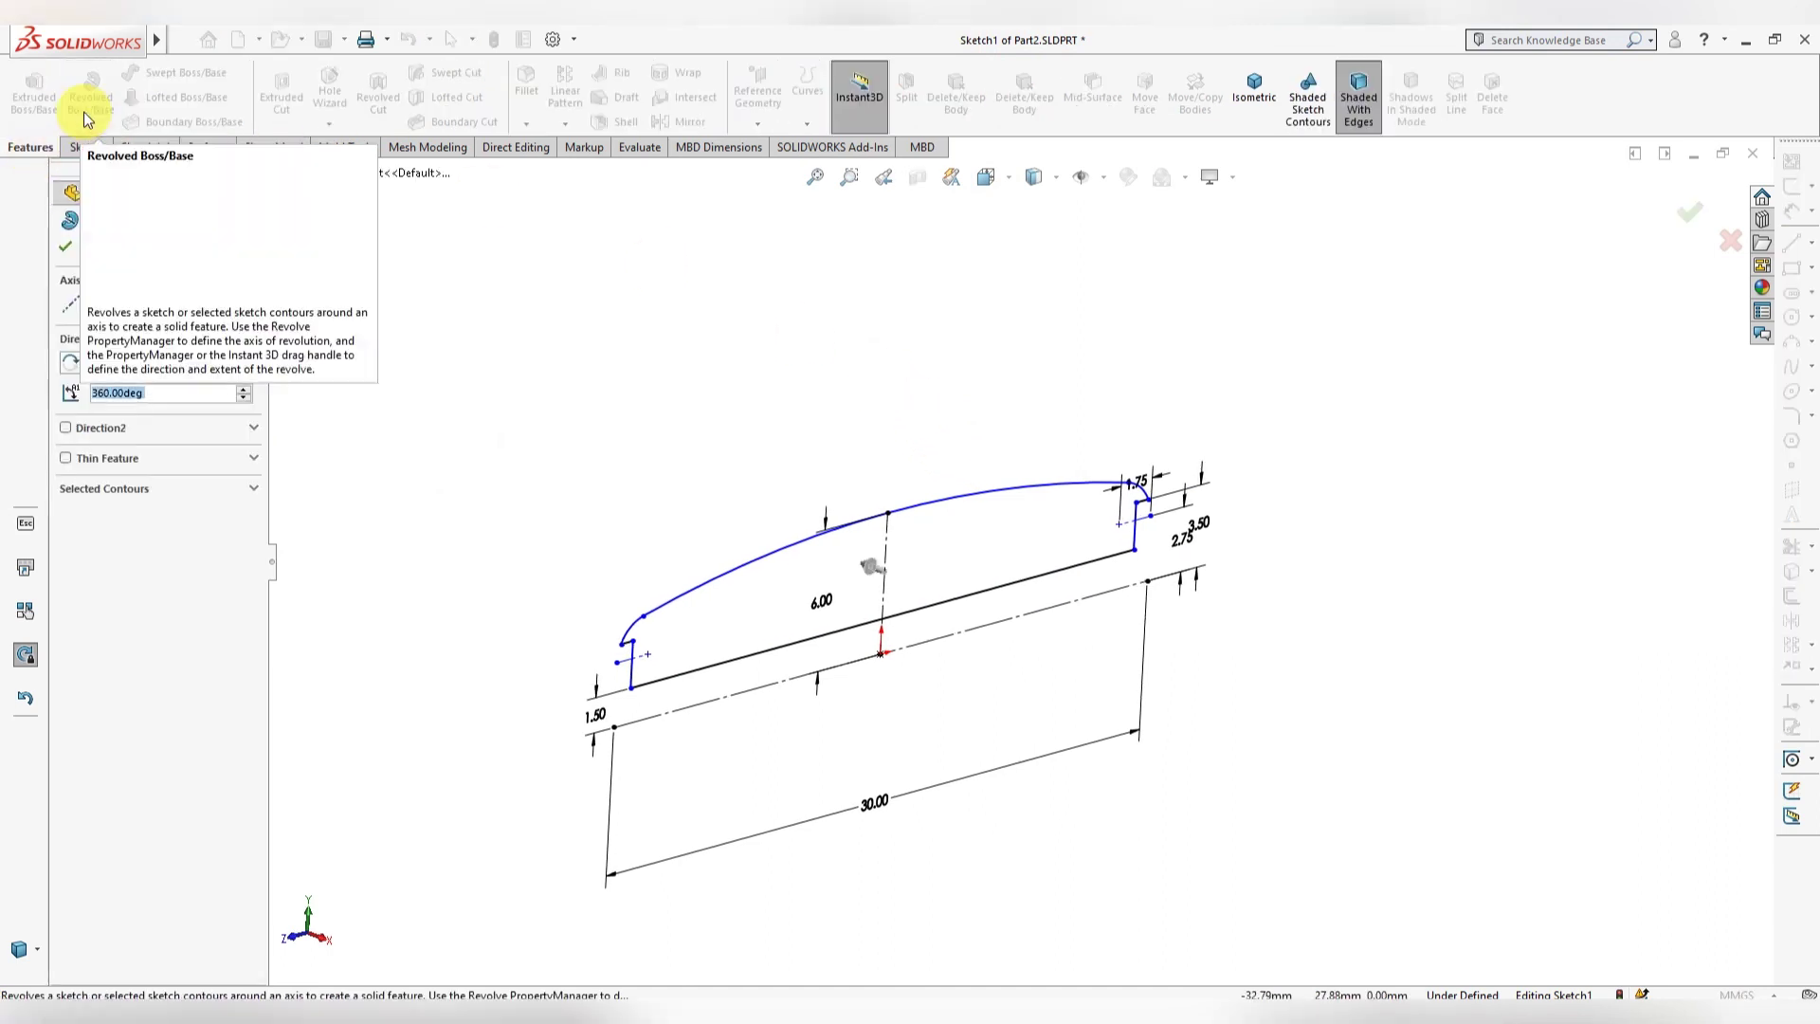
{"action": "left_click", "coordinate": [936, 635]}
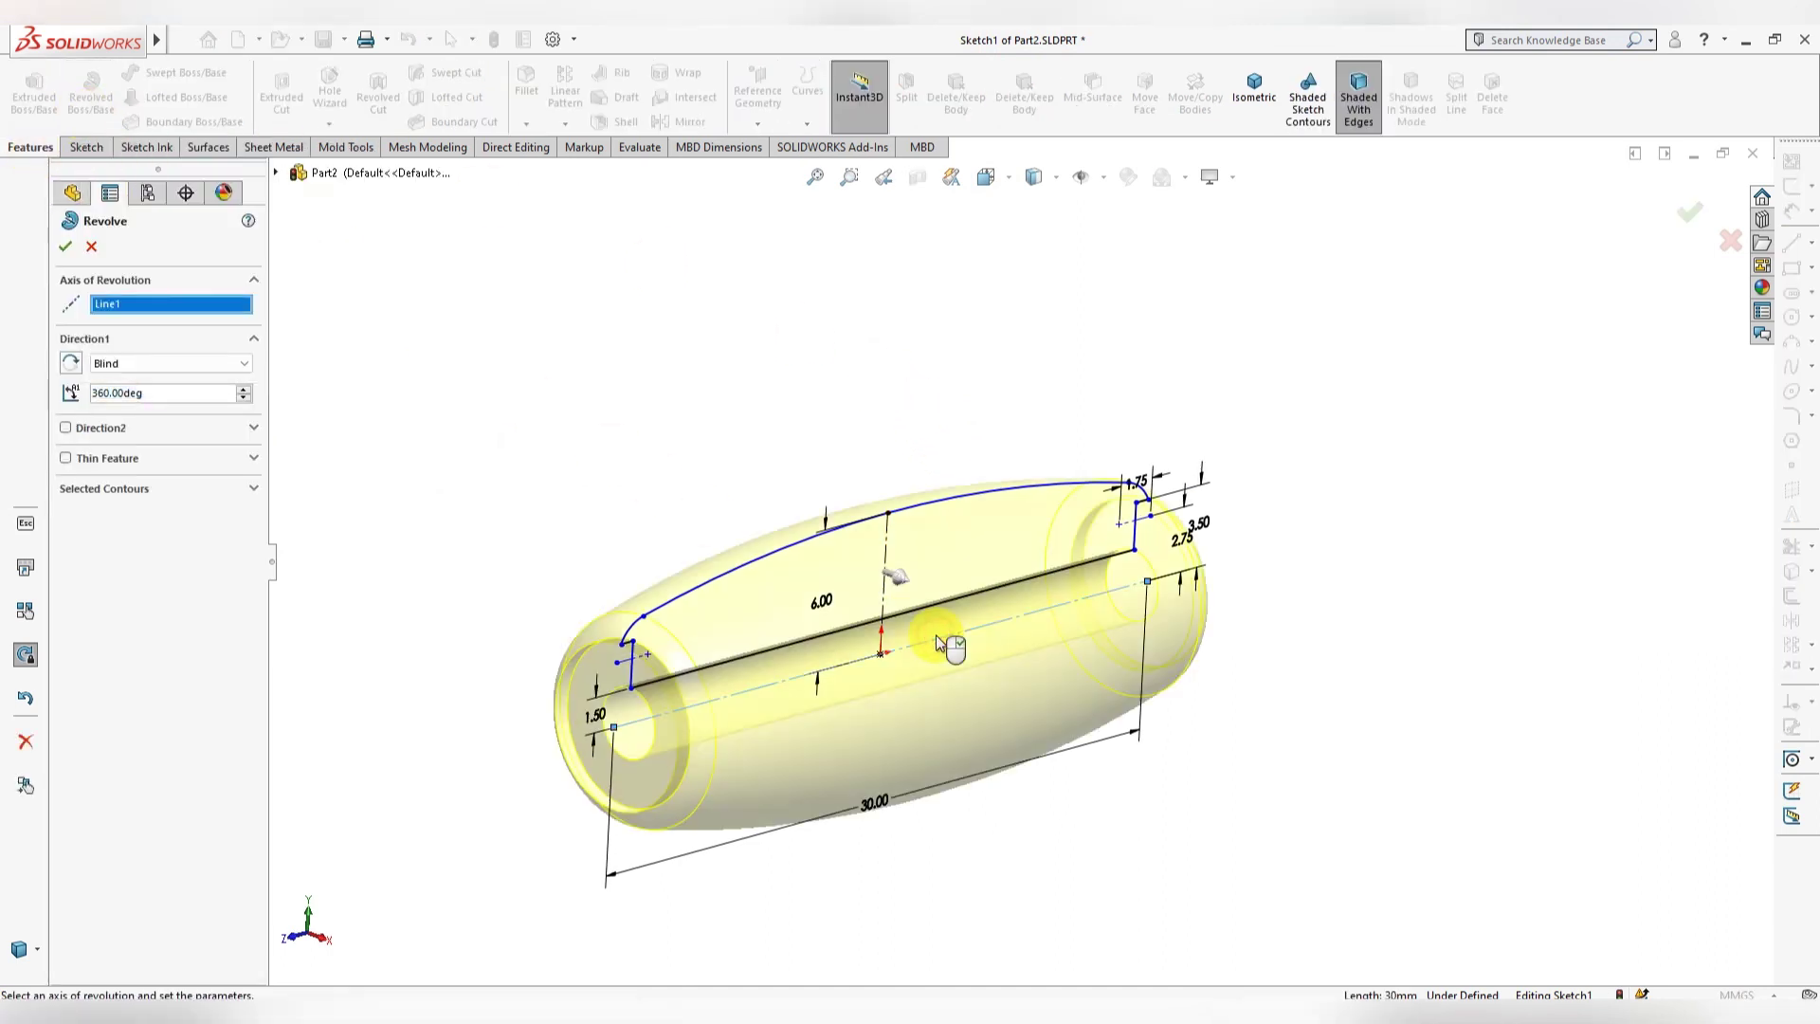
{"action": "left_click", "coordinate": [66, 248]}
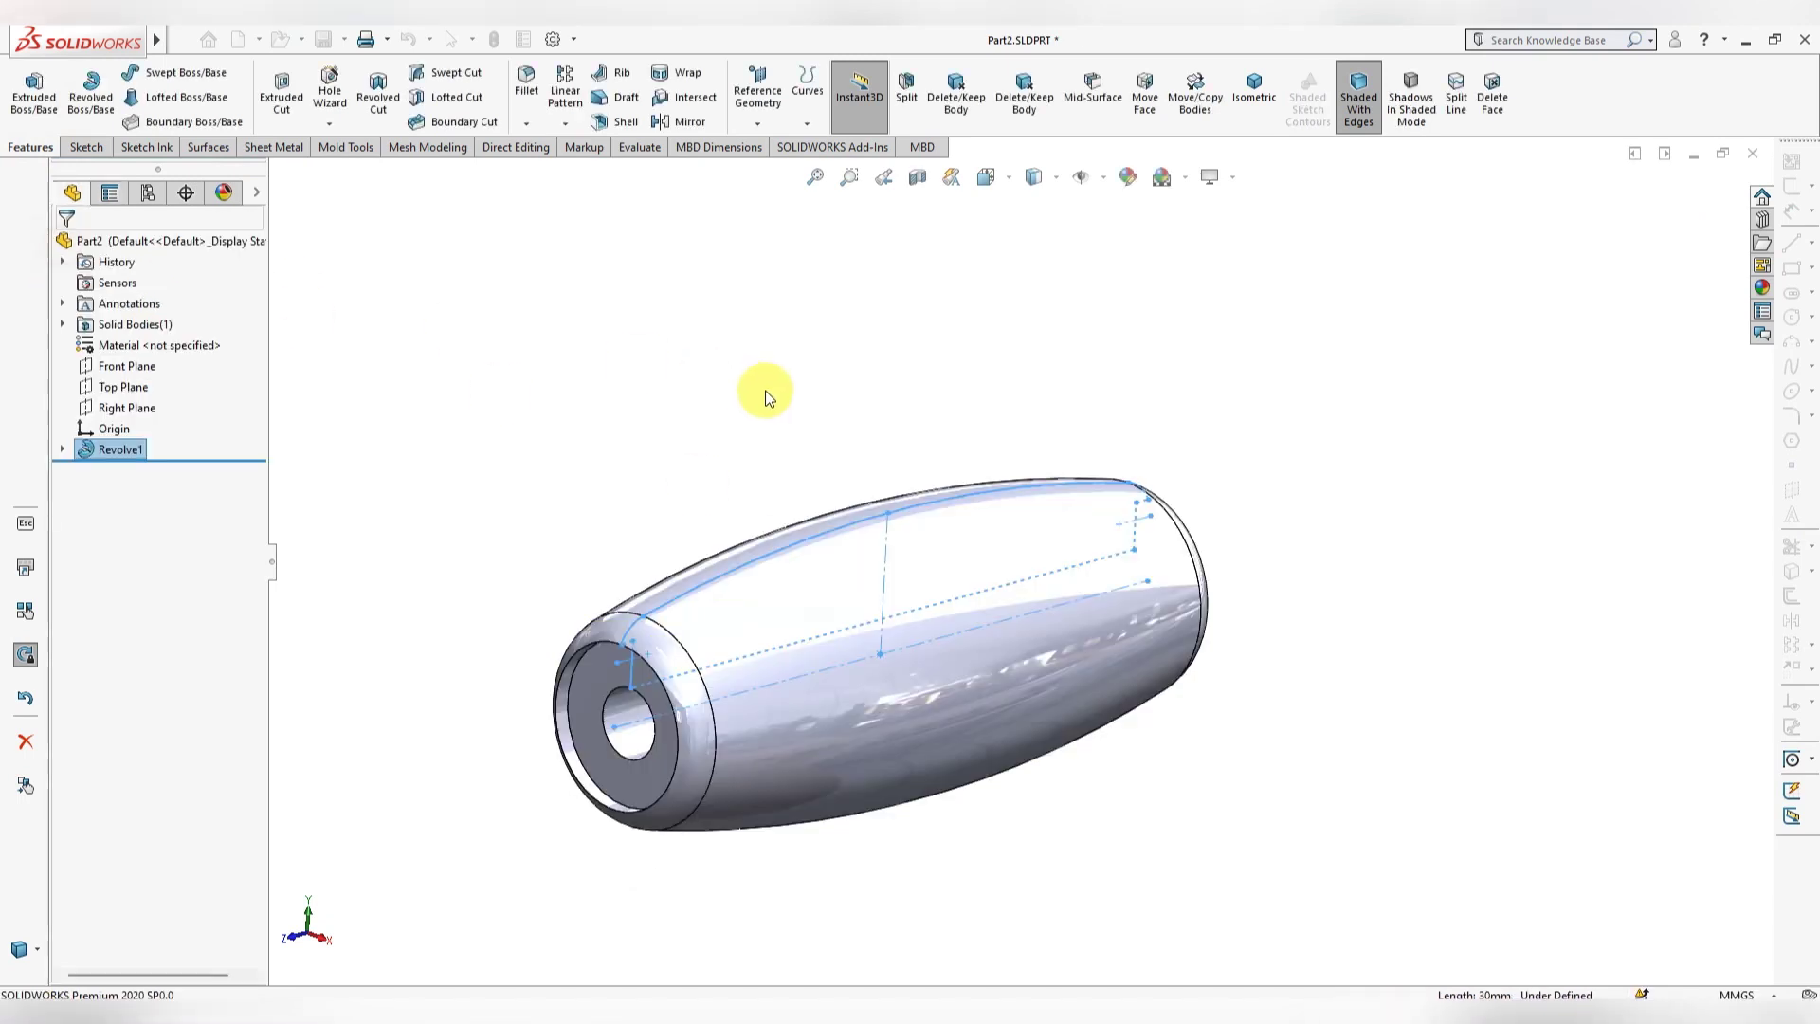
{"action": "scroll", "coordinate": [882, 569], "scroll_direction": "up", "scroll_amount": 2}
{"action": "mouse_move", "coordinate": [891, 676]}
{"action": "middle_mouse_down"}
{"action": "mouse_move", "coordinate": [1192, 645]}
{"action": "mouse_move", "coordinate": [1129, 654]}
{"action": "mouse_move", "coordinate": [1141, 772]}
{"action": "mouse_move", "coordinate": [866, 625]}
{"action": "mouse_move", "coordinate": [761, 617]}
{"action": "mouse_move", "coordinate": [772, 679]}
{"action": "mouse_move", "coordinate": [947, 554]}
{"action": "mouse_move", "coordinate": [1044, 520]}
{"action": "mouse_move", "coordinate": [1054, 556]}
{"action": "middle_mouse_up"}
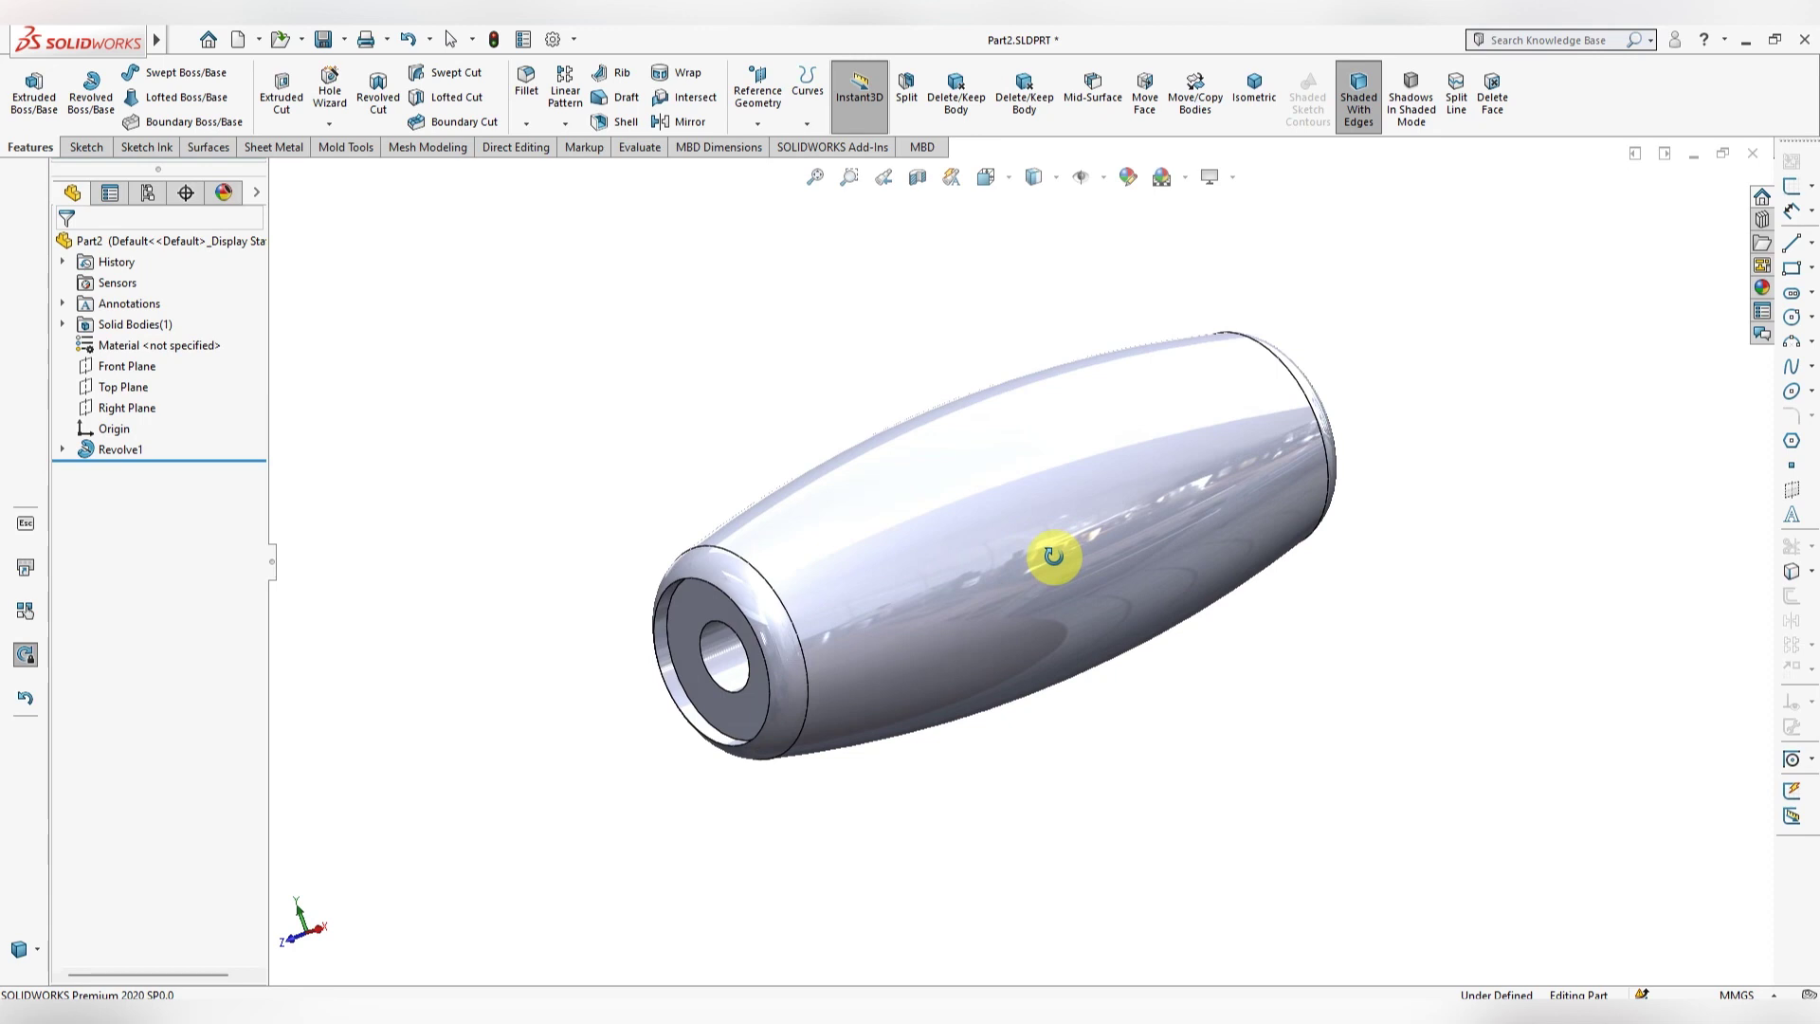
{"action": "middle_click_drag", "start_coordinate": [1054, 555], "coordinate": [1078, 643]}
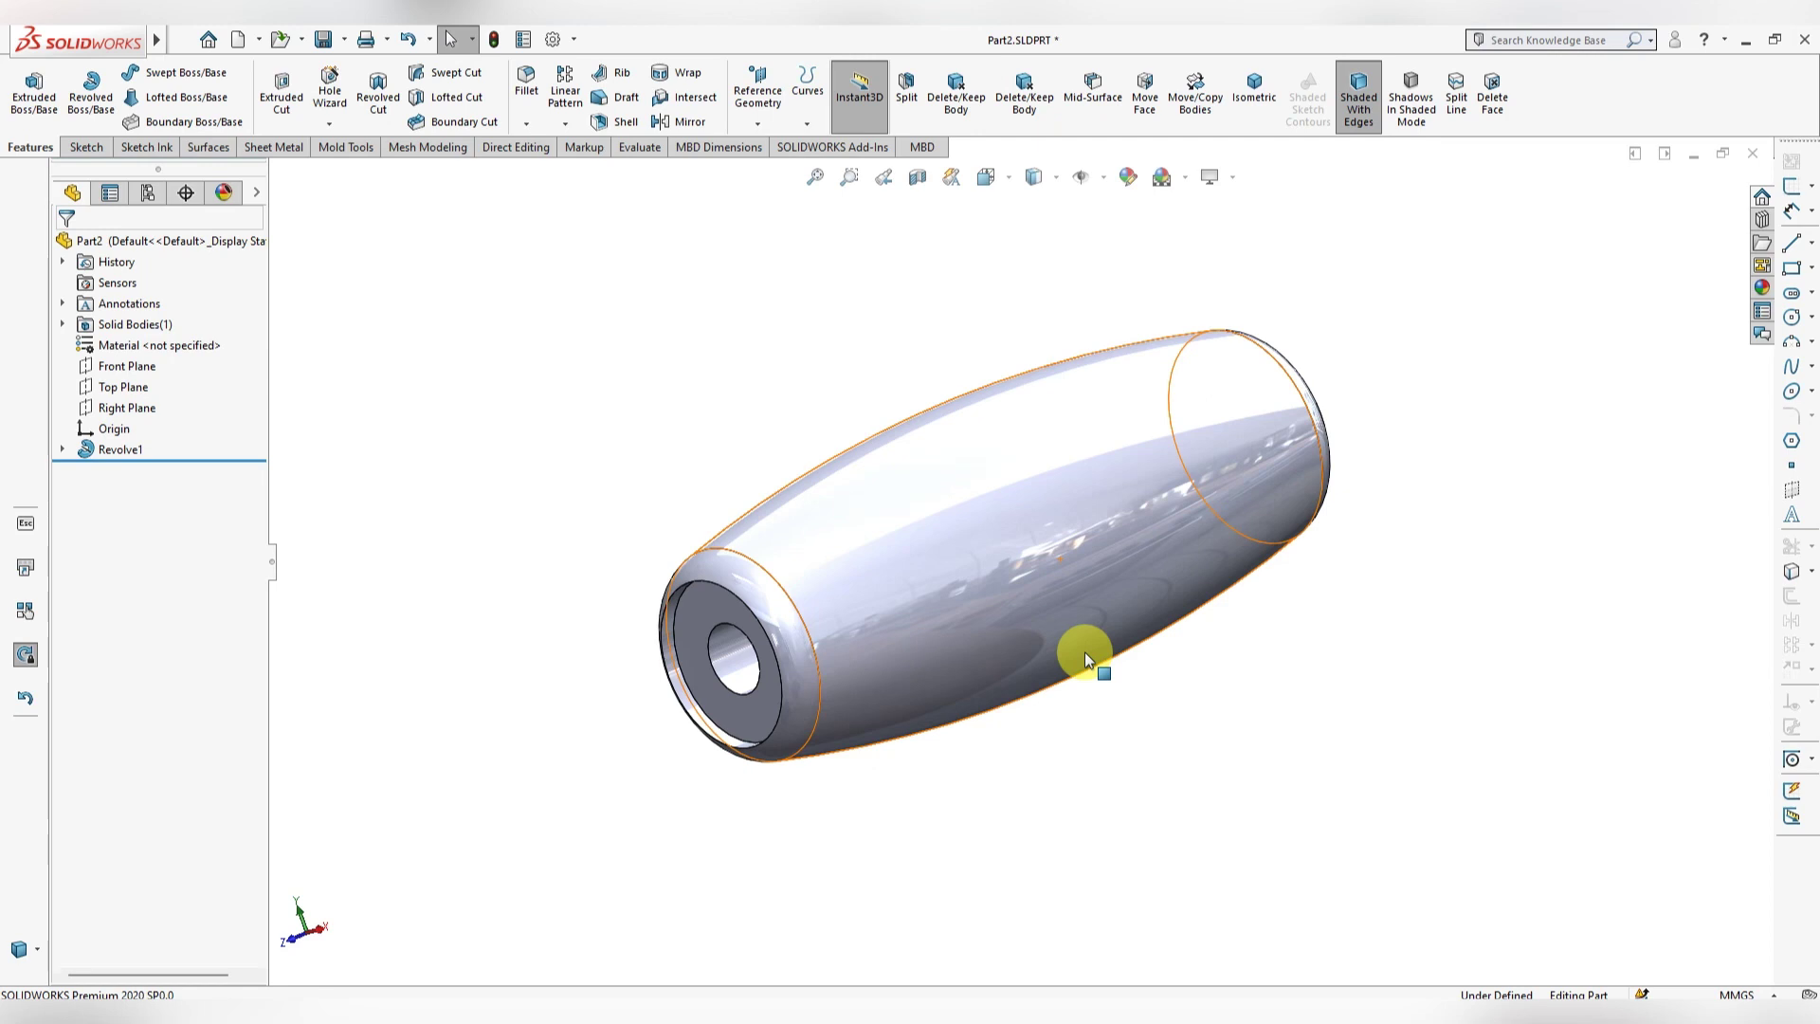
Step: Apply a light cyan appearance to the whole handle via Edit Appearance
{"action": "left_click", "coordinate": [1127, 187]}
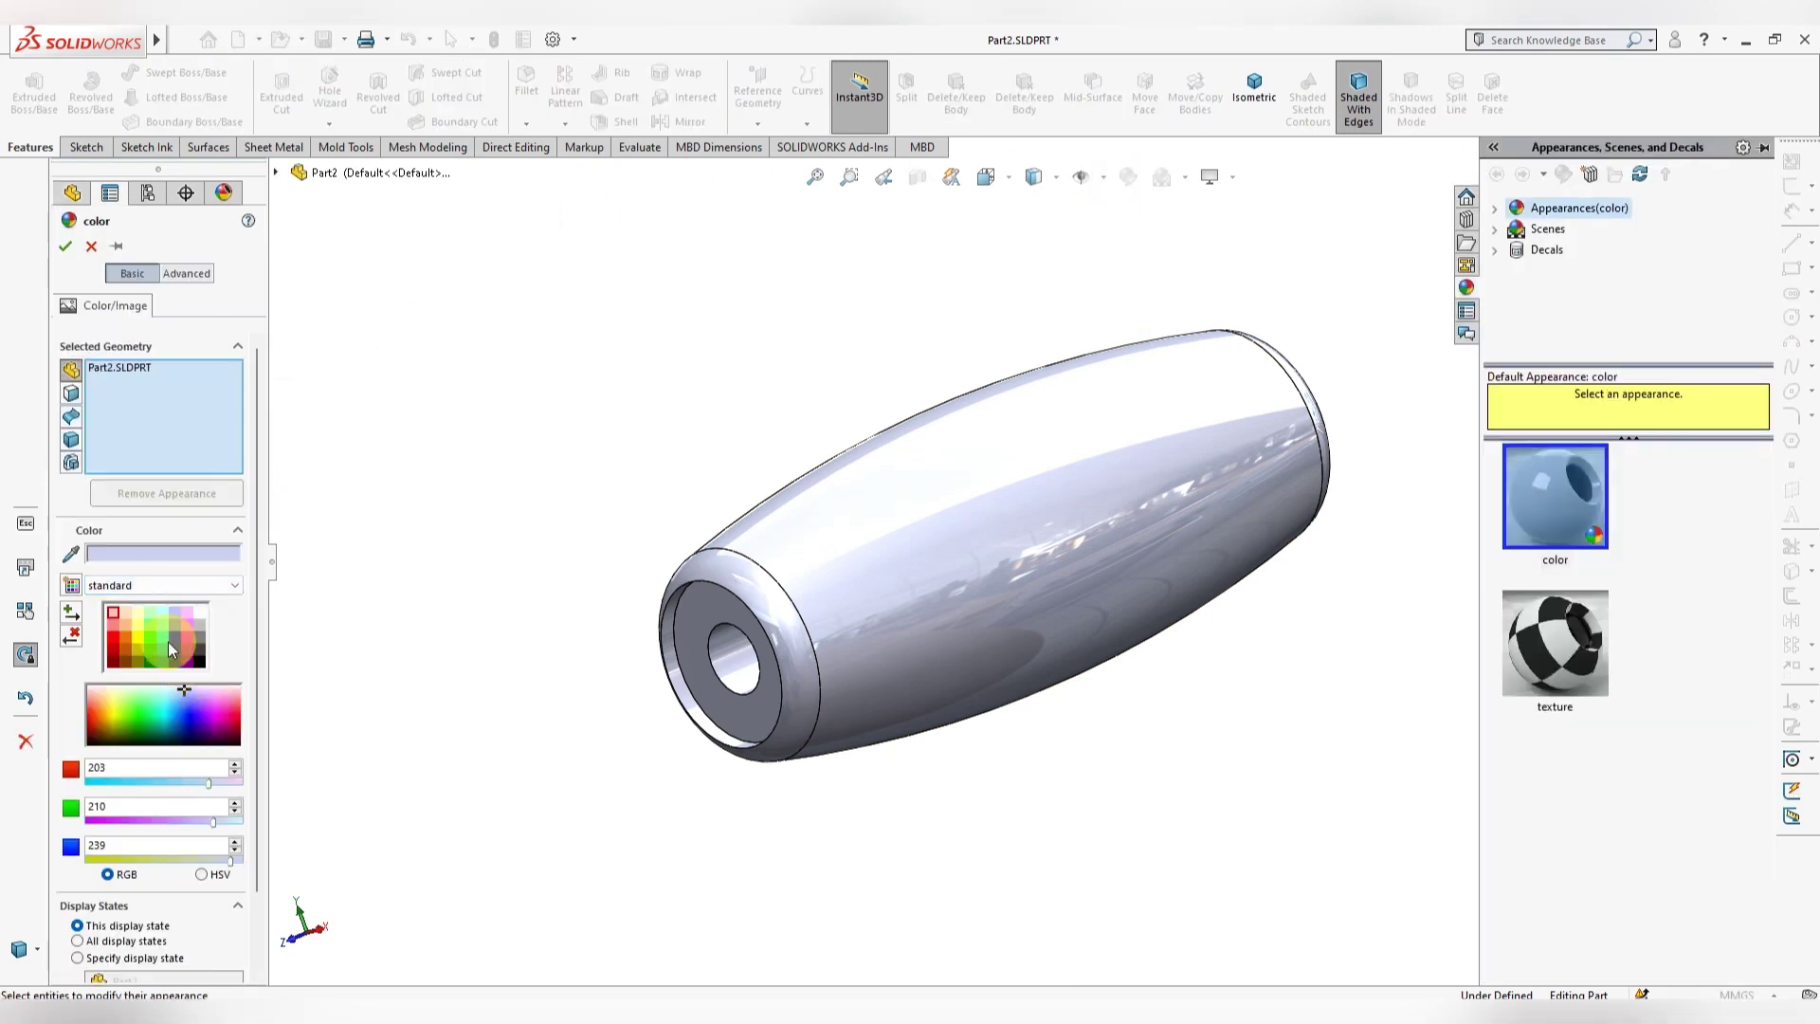
{"action": "left_click", "coordinate": [166, 636]}
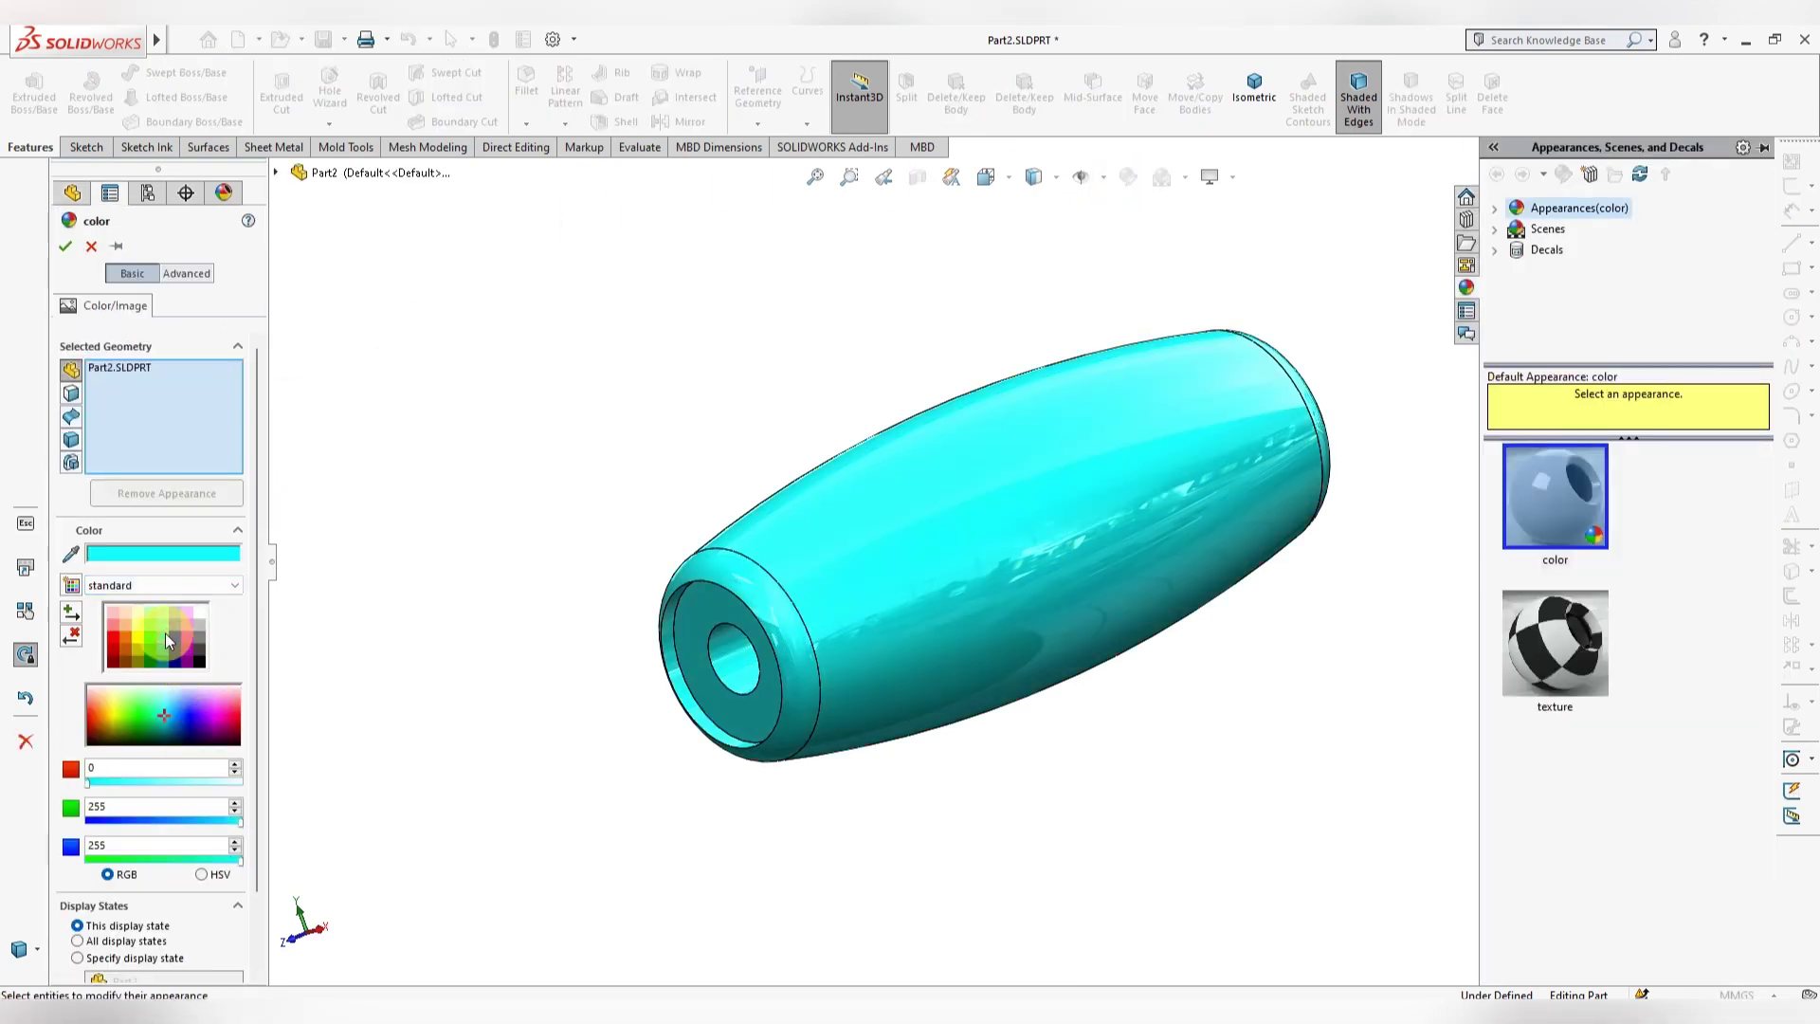
{"action": "left_click", "coordinate": [163, 625]}
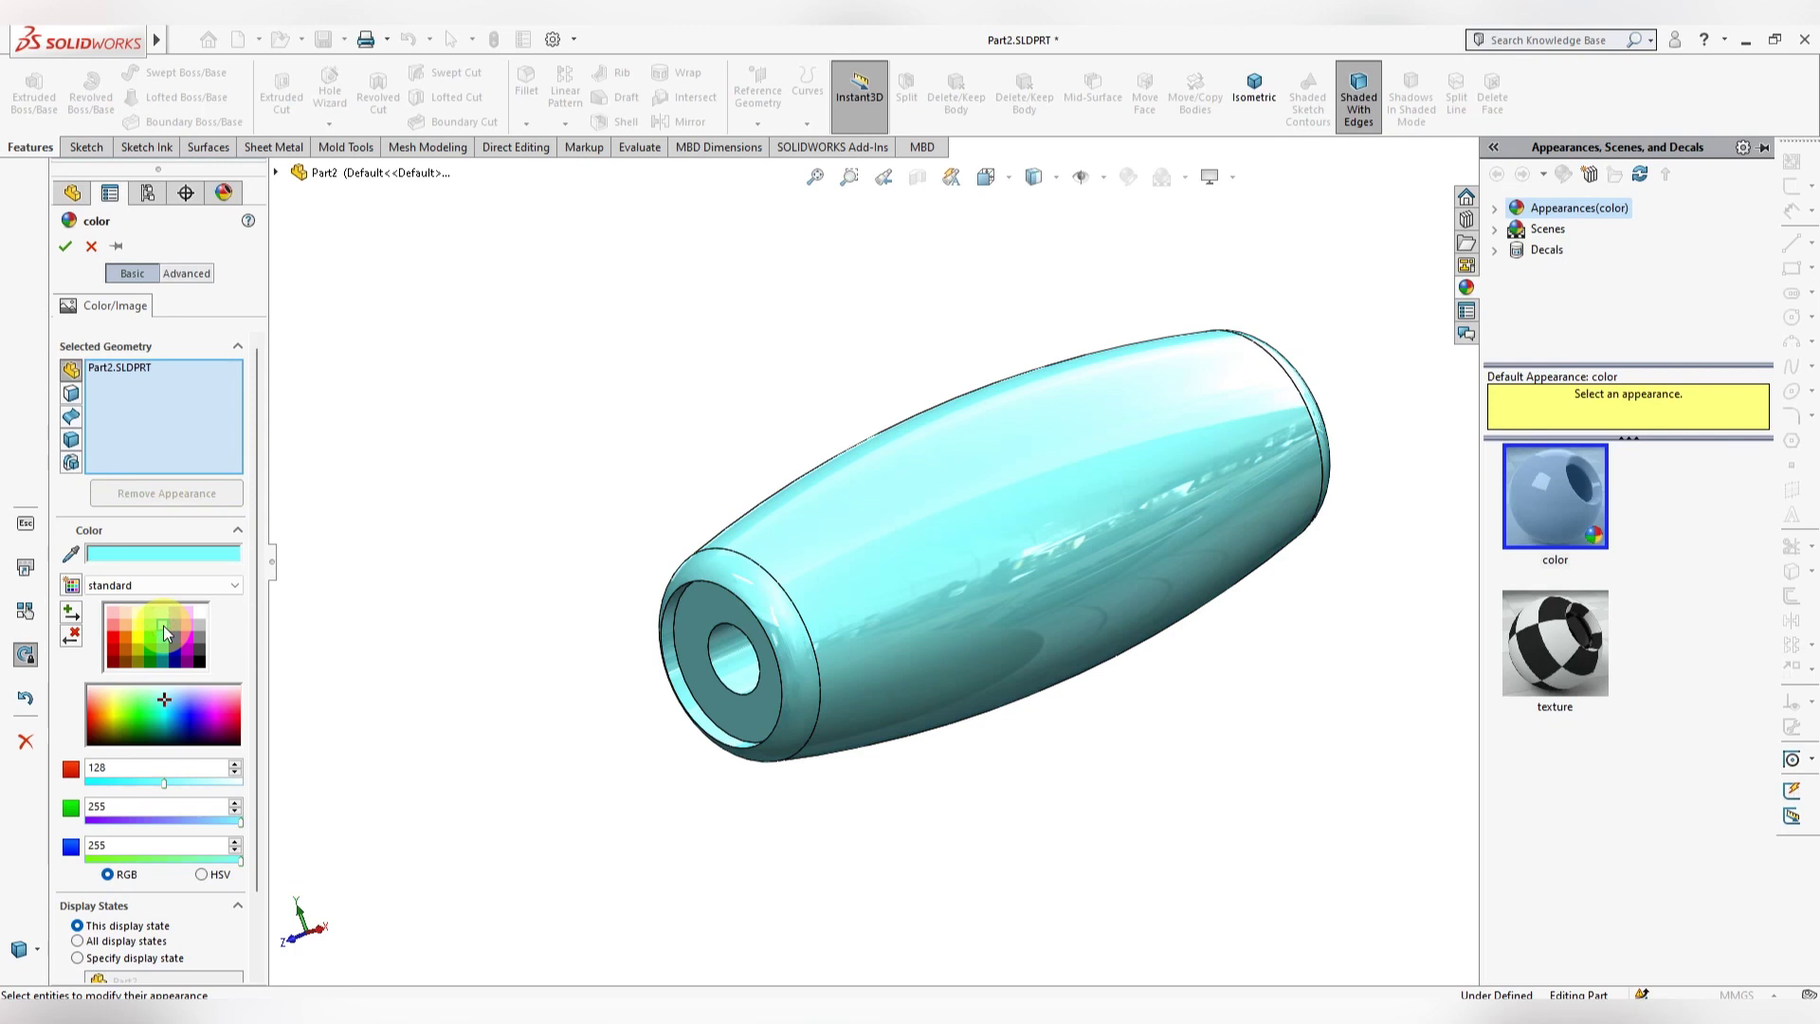
{"action": "left_click", "coordinate": [65, 246]}
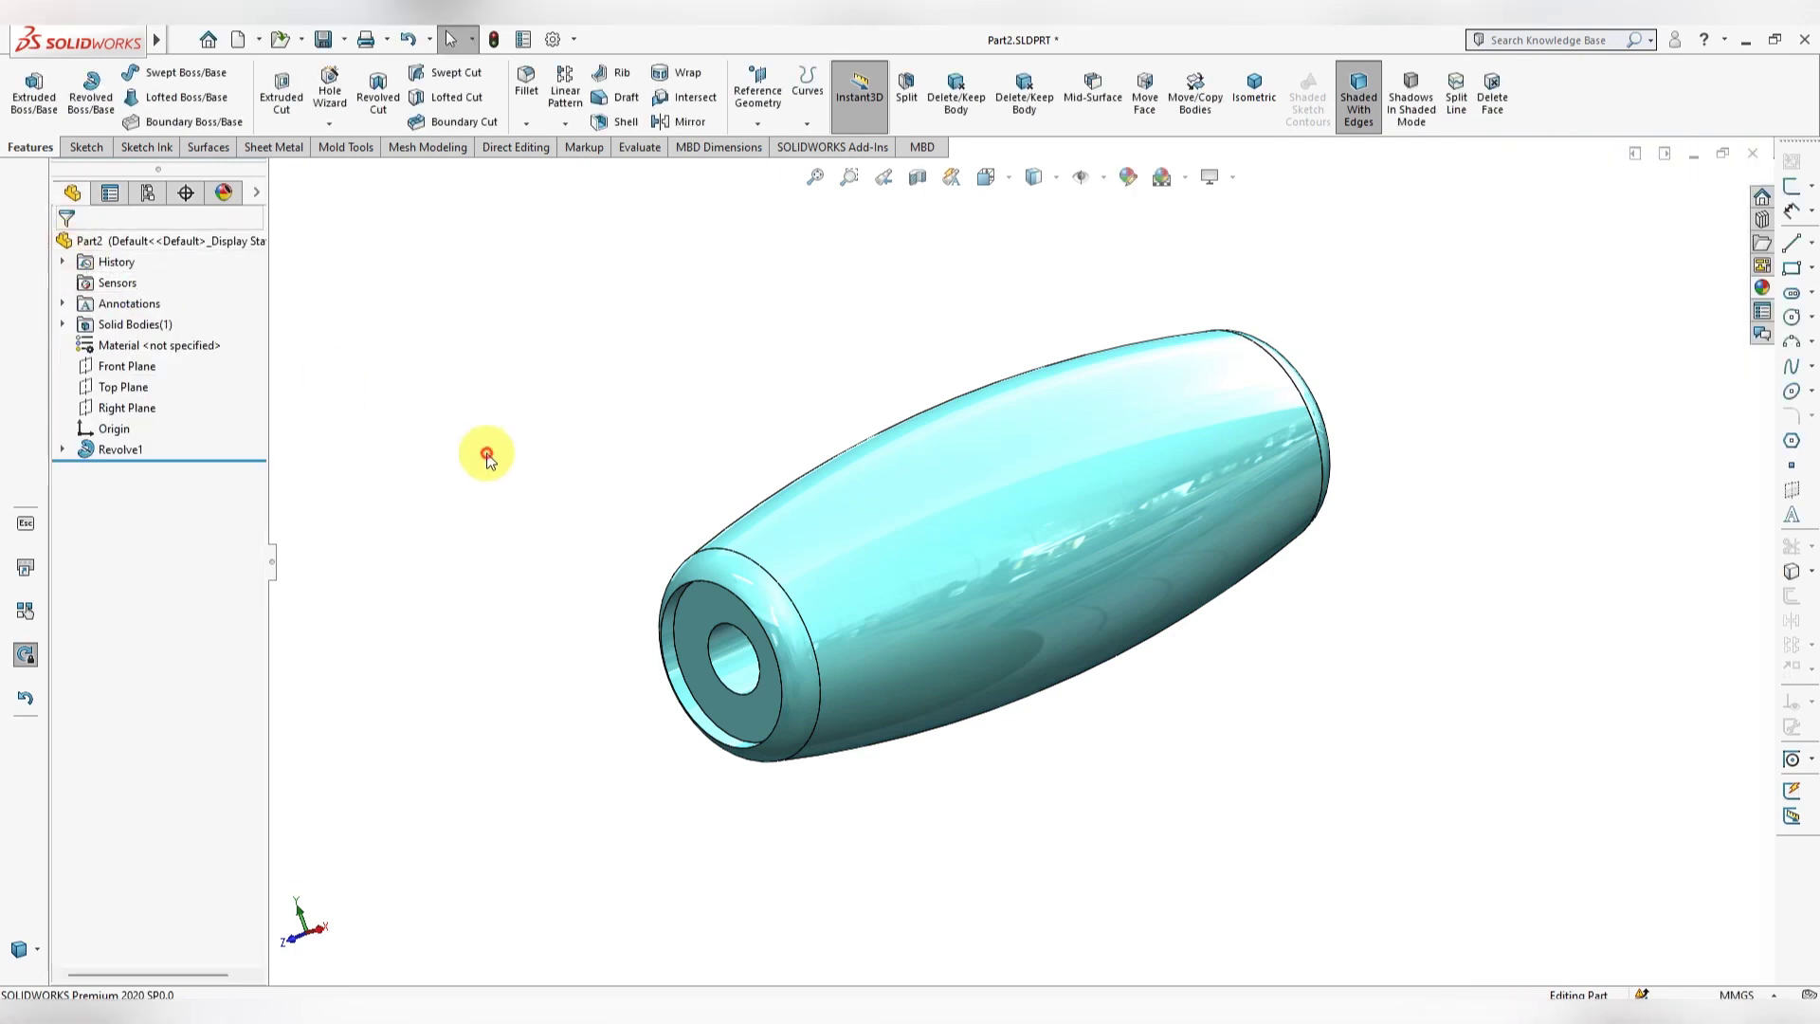
Step: Save the part and show the handle in trimetric view
{"action": "mouse_move", "coordinate": [1207, 704]}
{"action": "middle_mouse_down"}
{"action": "mouse_move", "coordinate": [992, 663]}
{"action": "mouse_move", "coordinate": [1259, 679]}
{"action": "mouse_move", "coordinate": [1166, 690]}
{"action": "mouse_move", "coordinate": [1219, 719]}
{"action": "mouse_move", "coordinate": [1191, 784]}
{"action": "mouse_move", "coordinate": [1198, 643]}
{"action": "mouse_move", "coordinate": [1309, 552]}
{"action": "mouse_move", "coordinate": [1548, 593]}
{"action": "mouse_move", "coordinate": [1358, 594]}
{"action": "mouse_move", "coordinate": [1110, 651]}
{"action": "mouse_move", "coordinate": [1049, 743]}
{"action": "mouse_move", "coordinate": [1050, 648]}
{"action": "mouse_move", "coordinate": [1150, 560]}
{"action": "mouse_move", "coordinate": [1170, 594]}
{"action": "middle_mouse_up"}
{"action": "key", "text": "ctrl+s"}
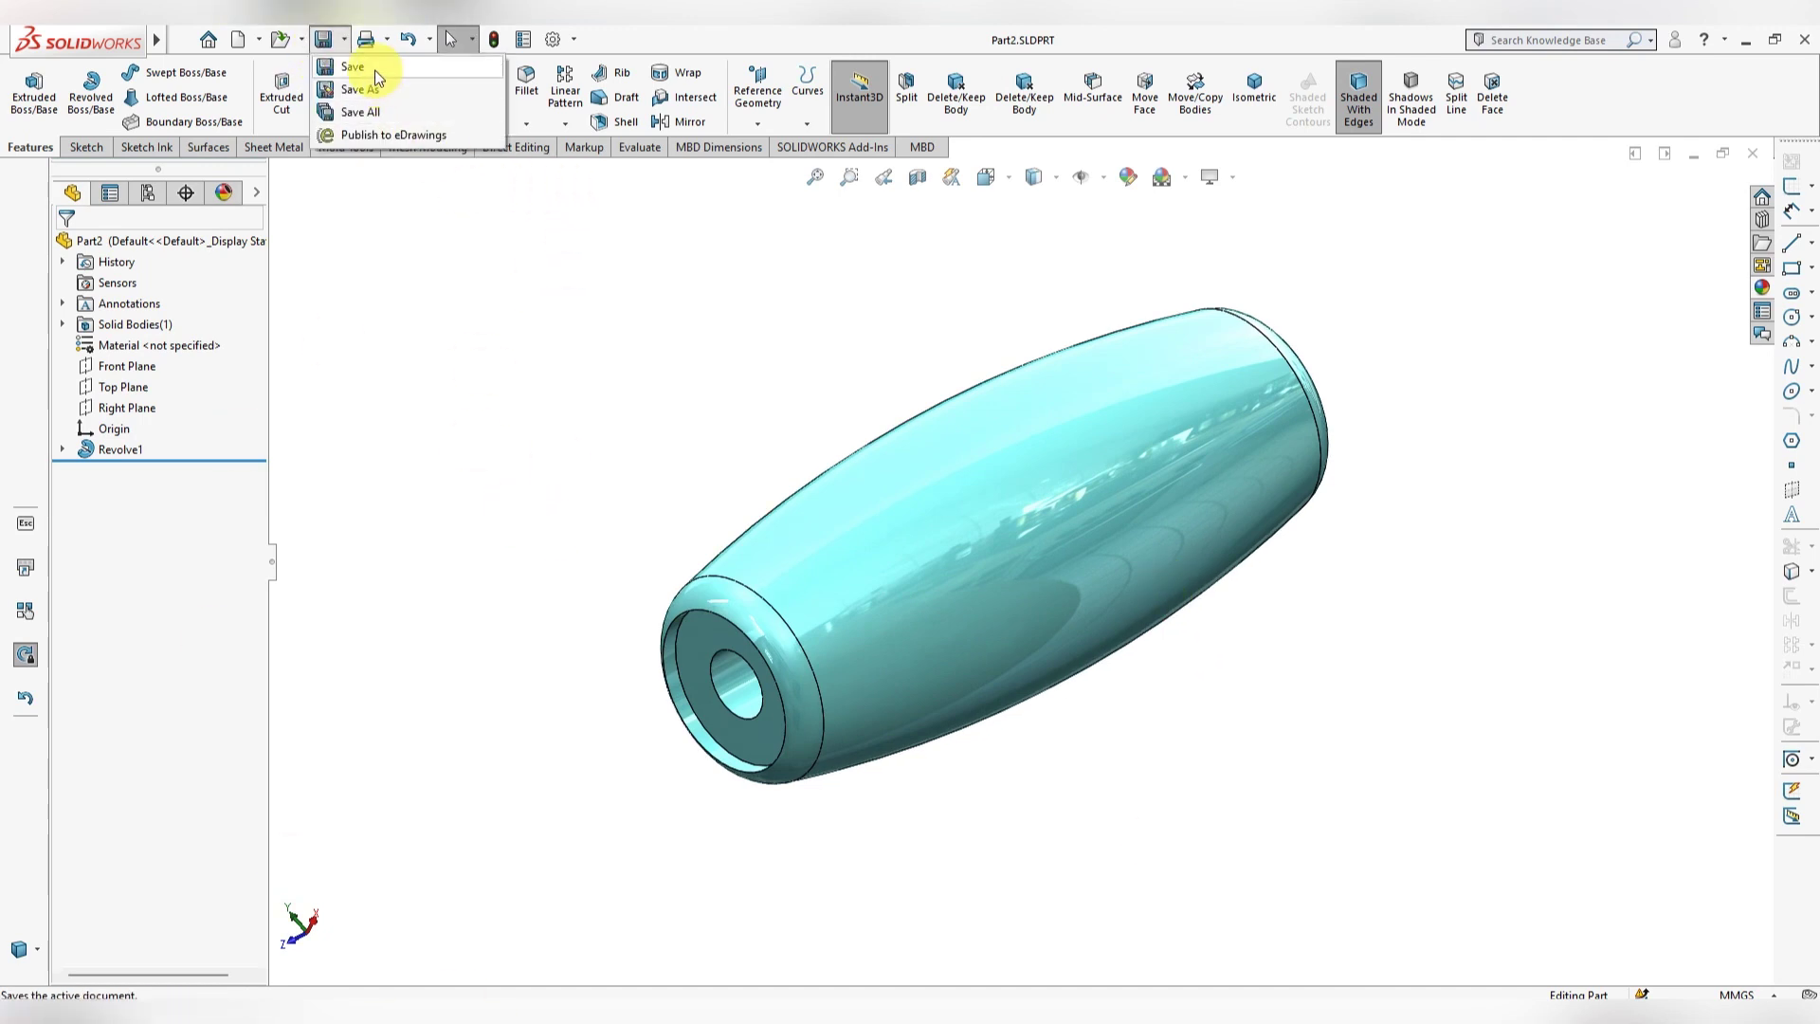
{"action": "left_click", "coordinate": [86, 148]}
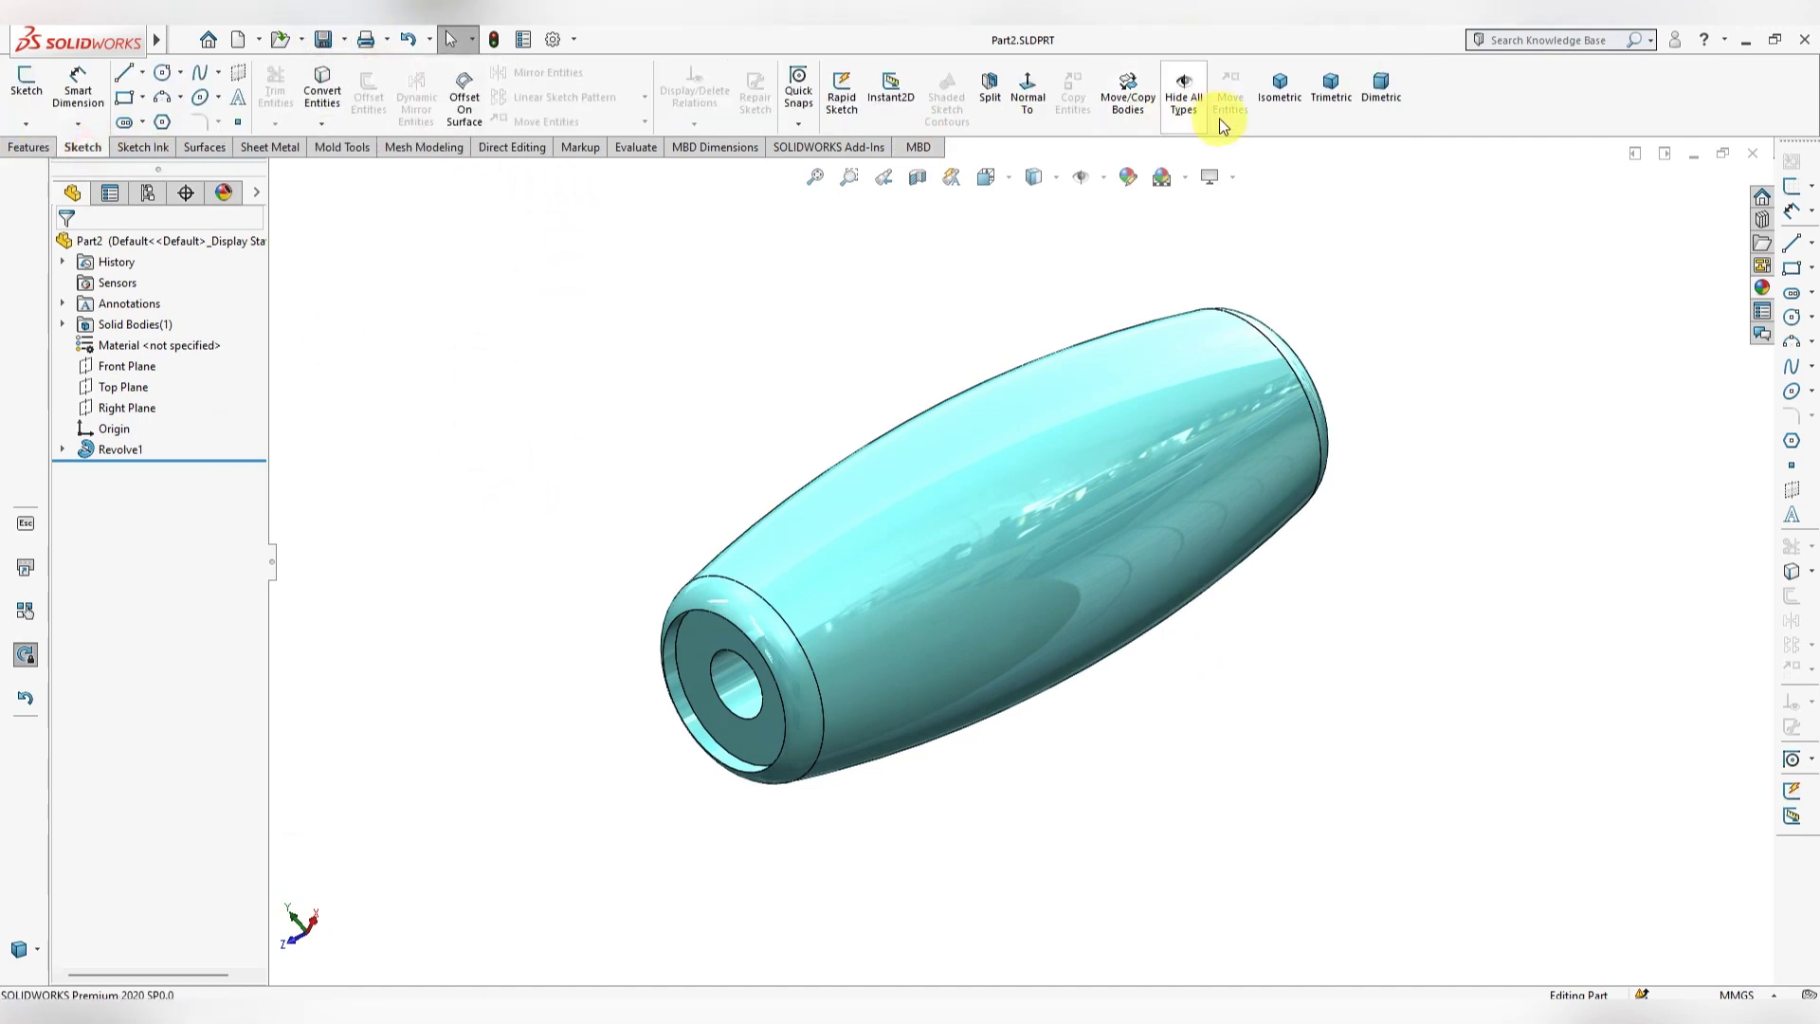
{"action": "left_click", "coordinate": [1320, 94]}
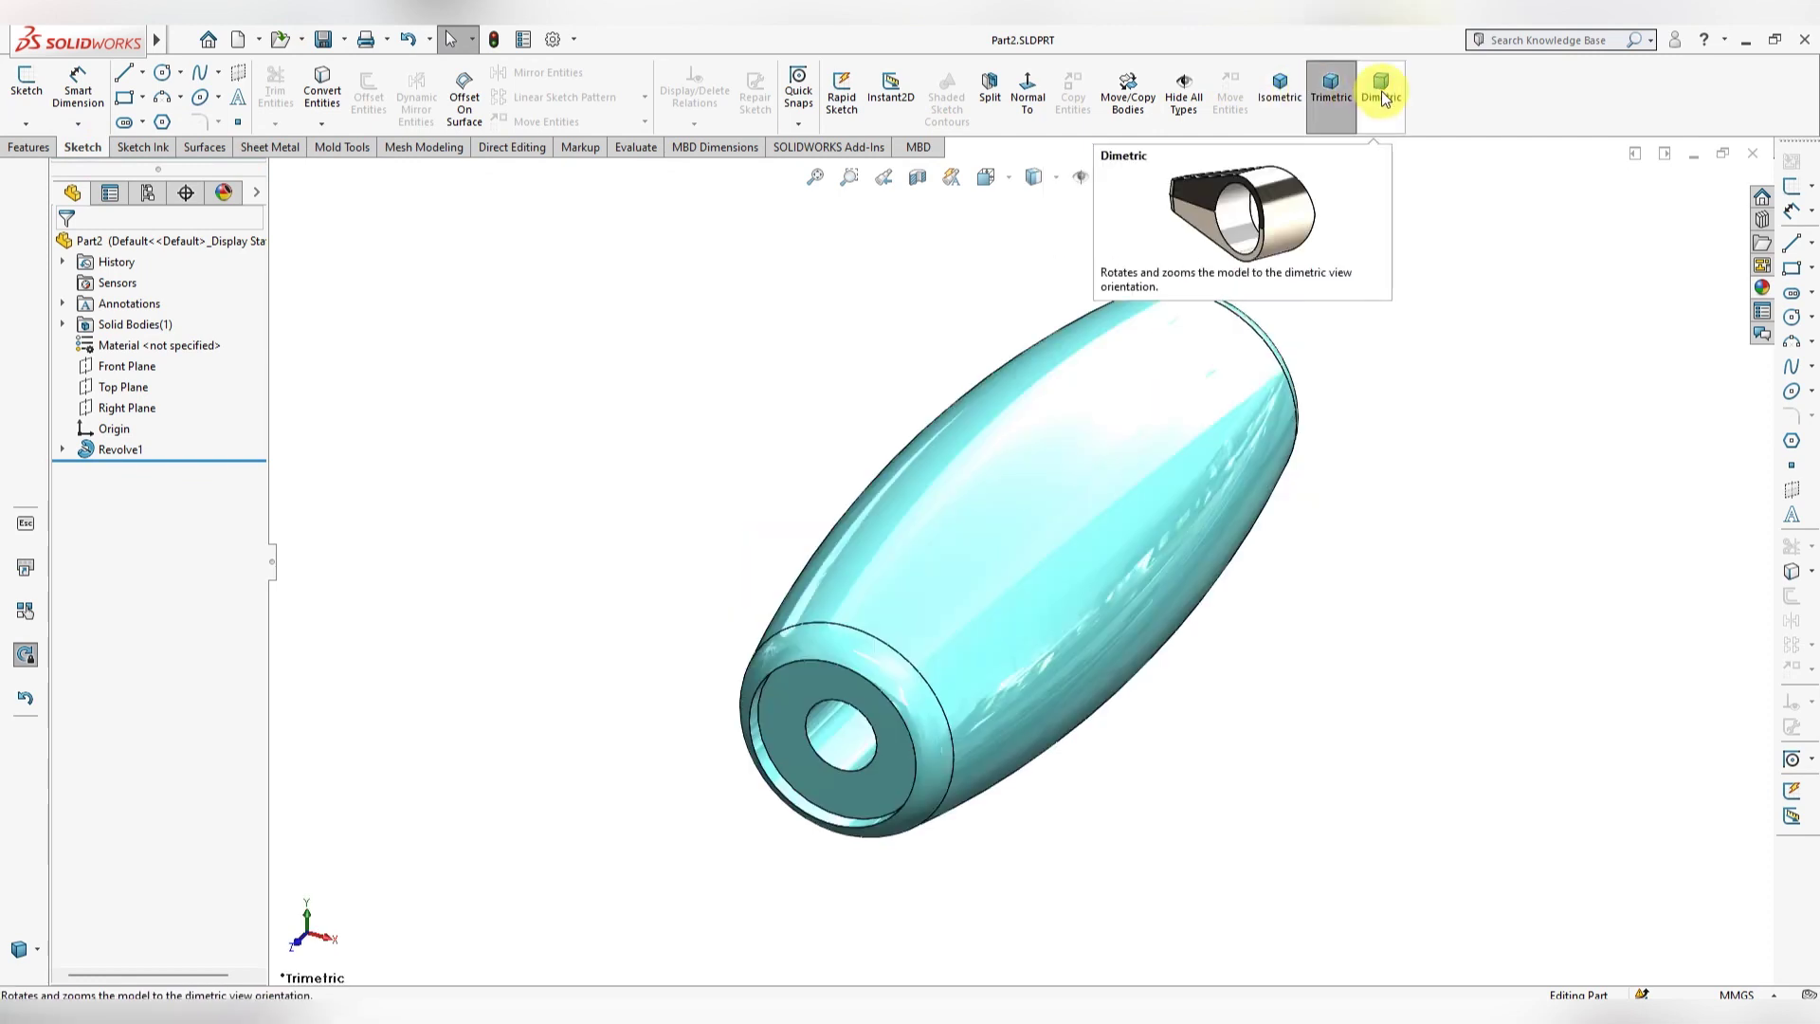
{"action": "left_click", "coordinate": [1383, 95]}
{"action": "left_click", "coordinate": [1331, 95]}
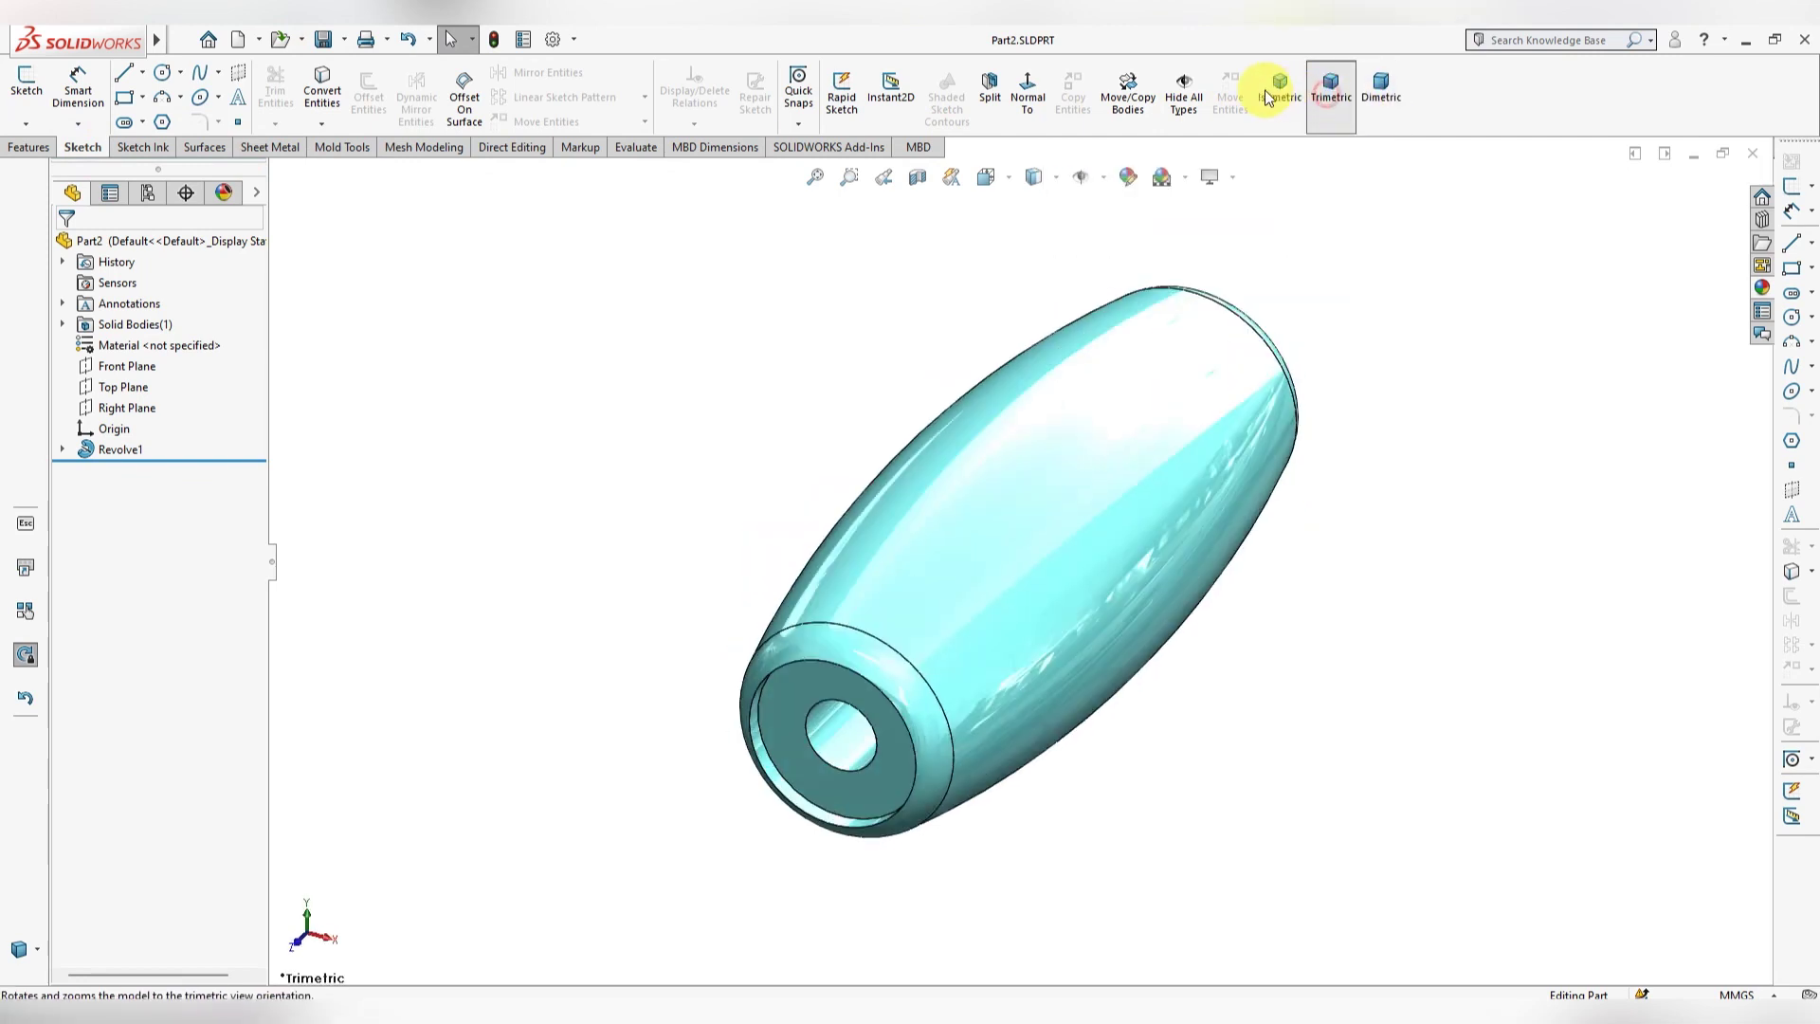